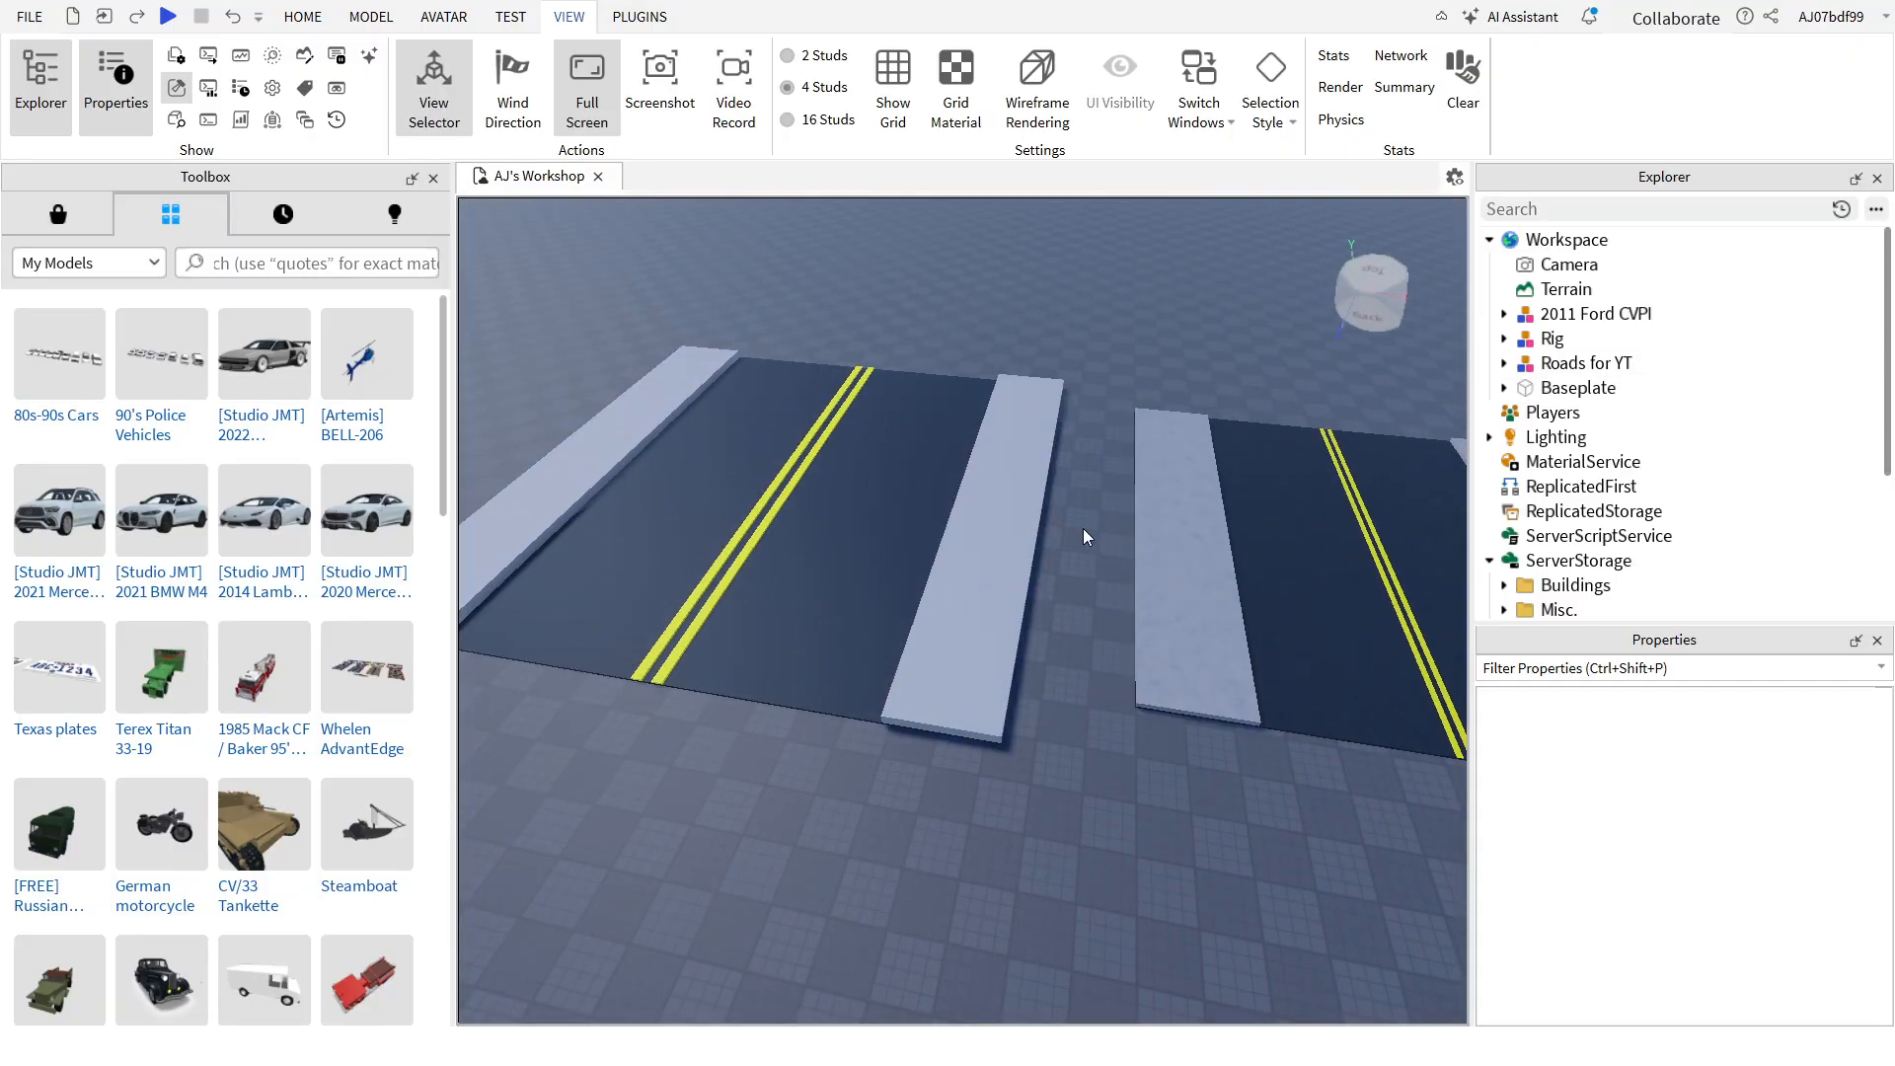
Step: Ungroup the Roads for YT model into its three separate road models
click(1173, 596)
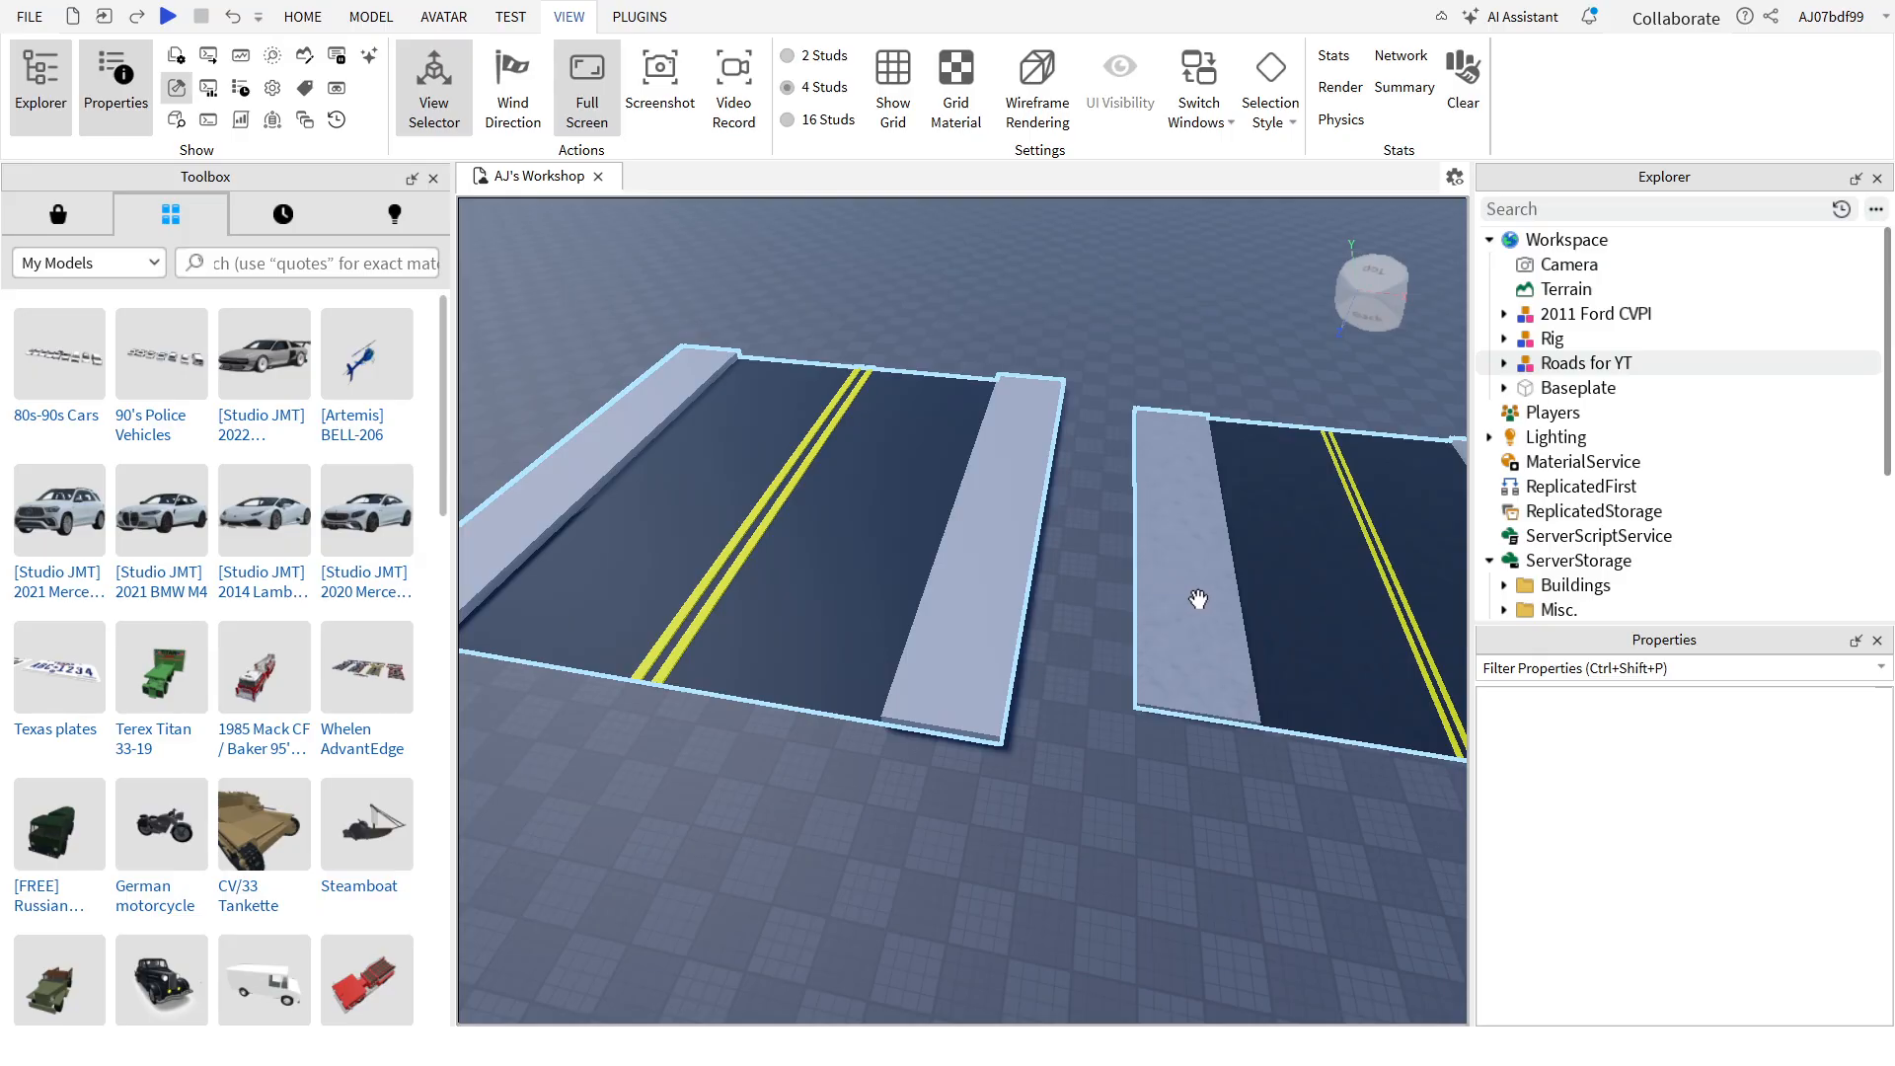
right_drag(987, 743, 1009, 749)
scroll(1008, 749, down, 4)
scroll(795, 740, down, 3)
right_drag(766, 711, 796, 740)
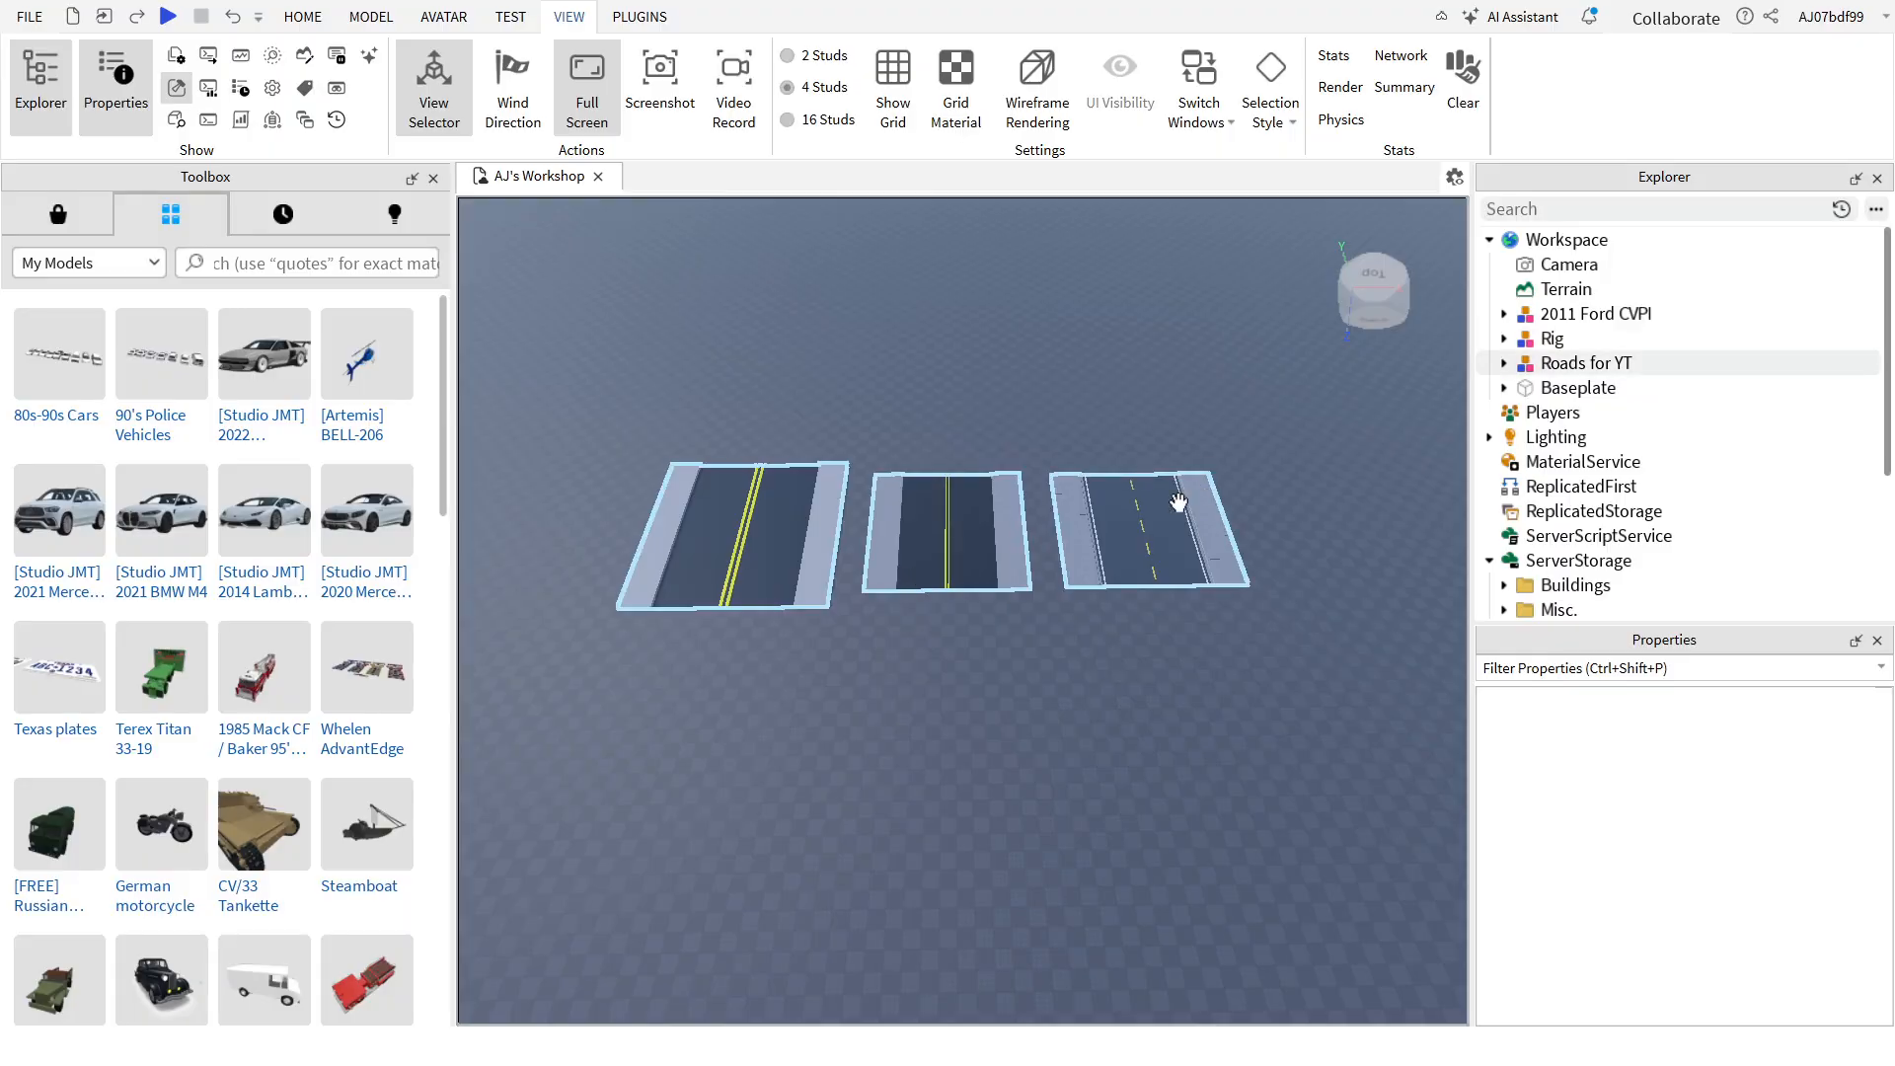
click(1093, 498)
key(ctrl+u)
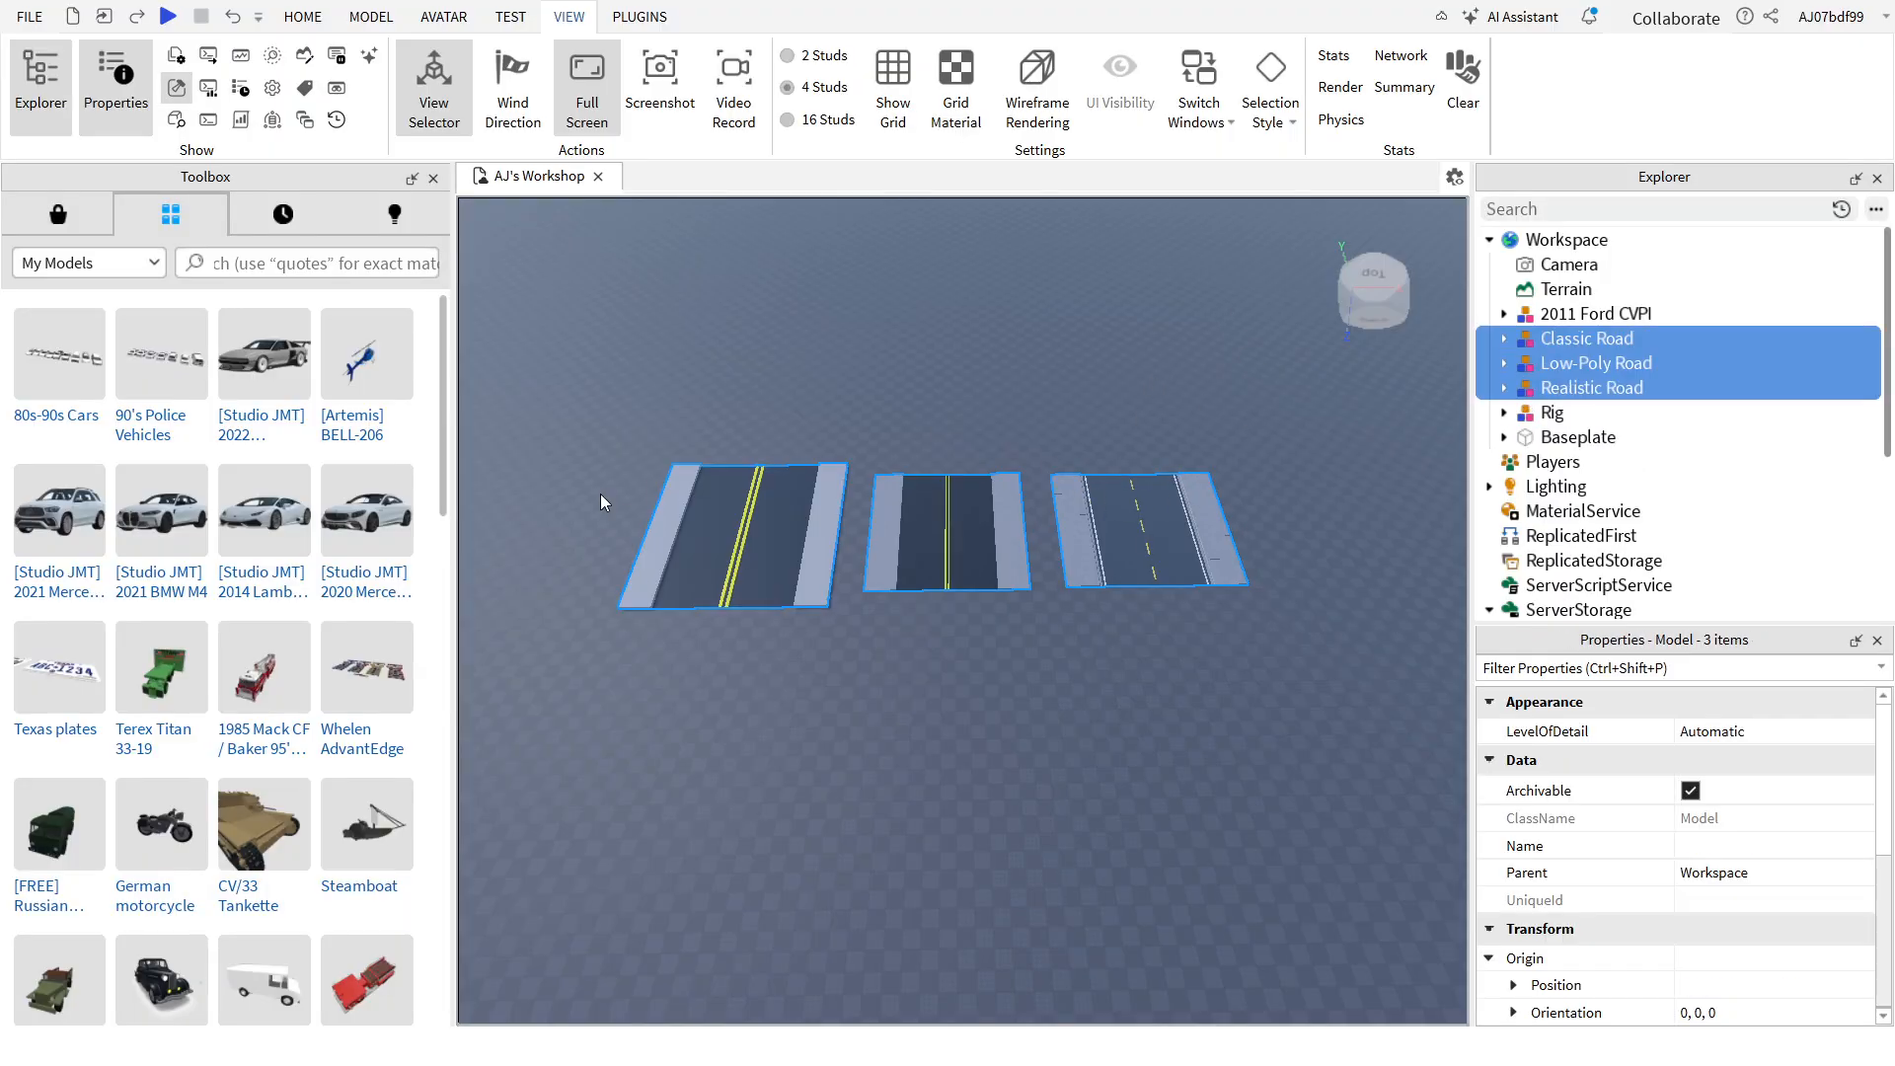
Step: Examine the Classic Road and Low-Poly Road models, comparing their surfaces, sidewalks and centre lines up close
click(1121, 622)
click(817, 559)
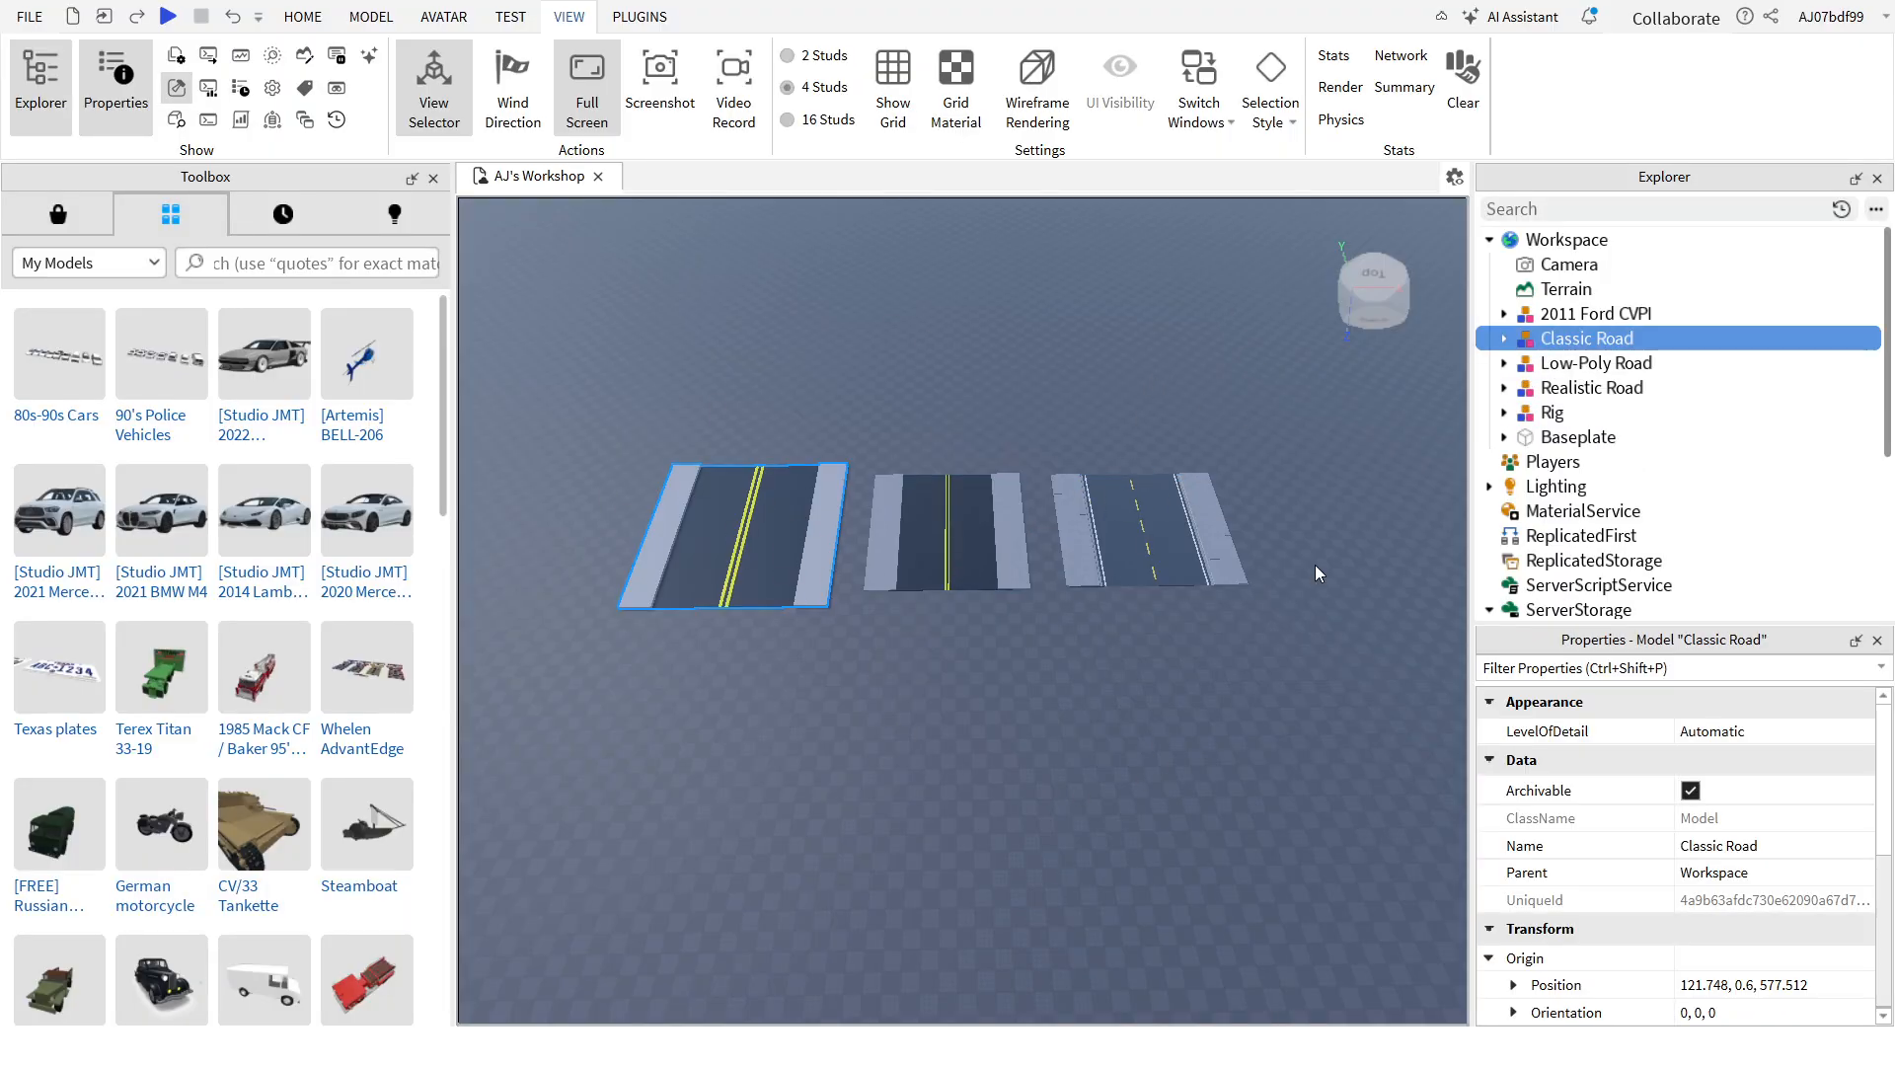
key(a)
key(a)
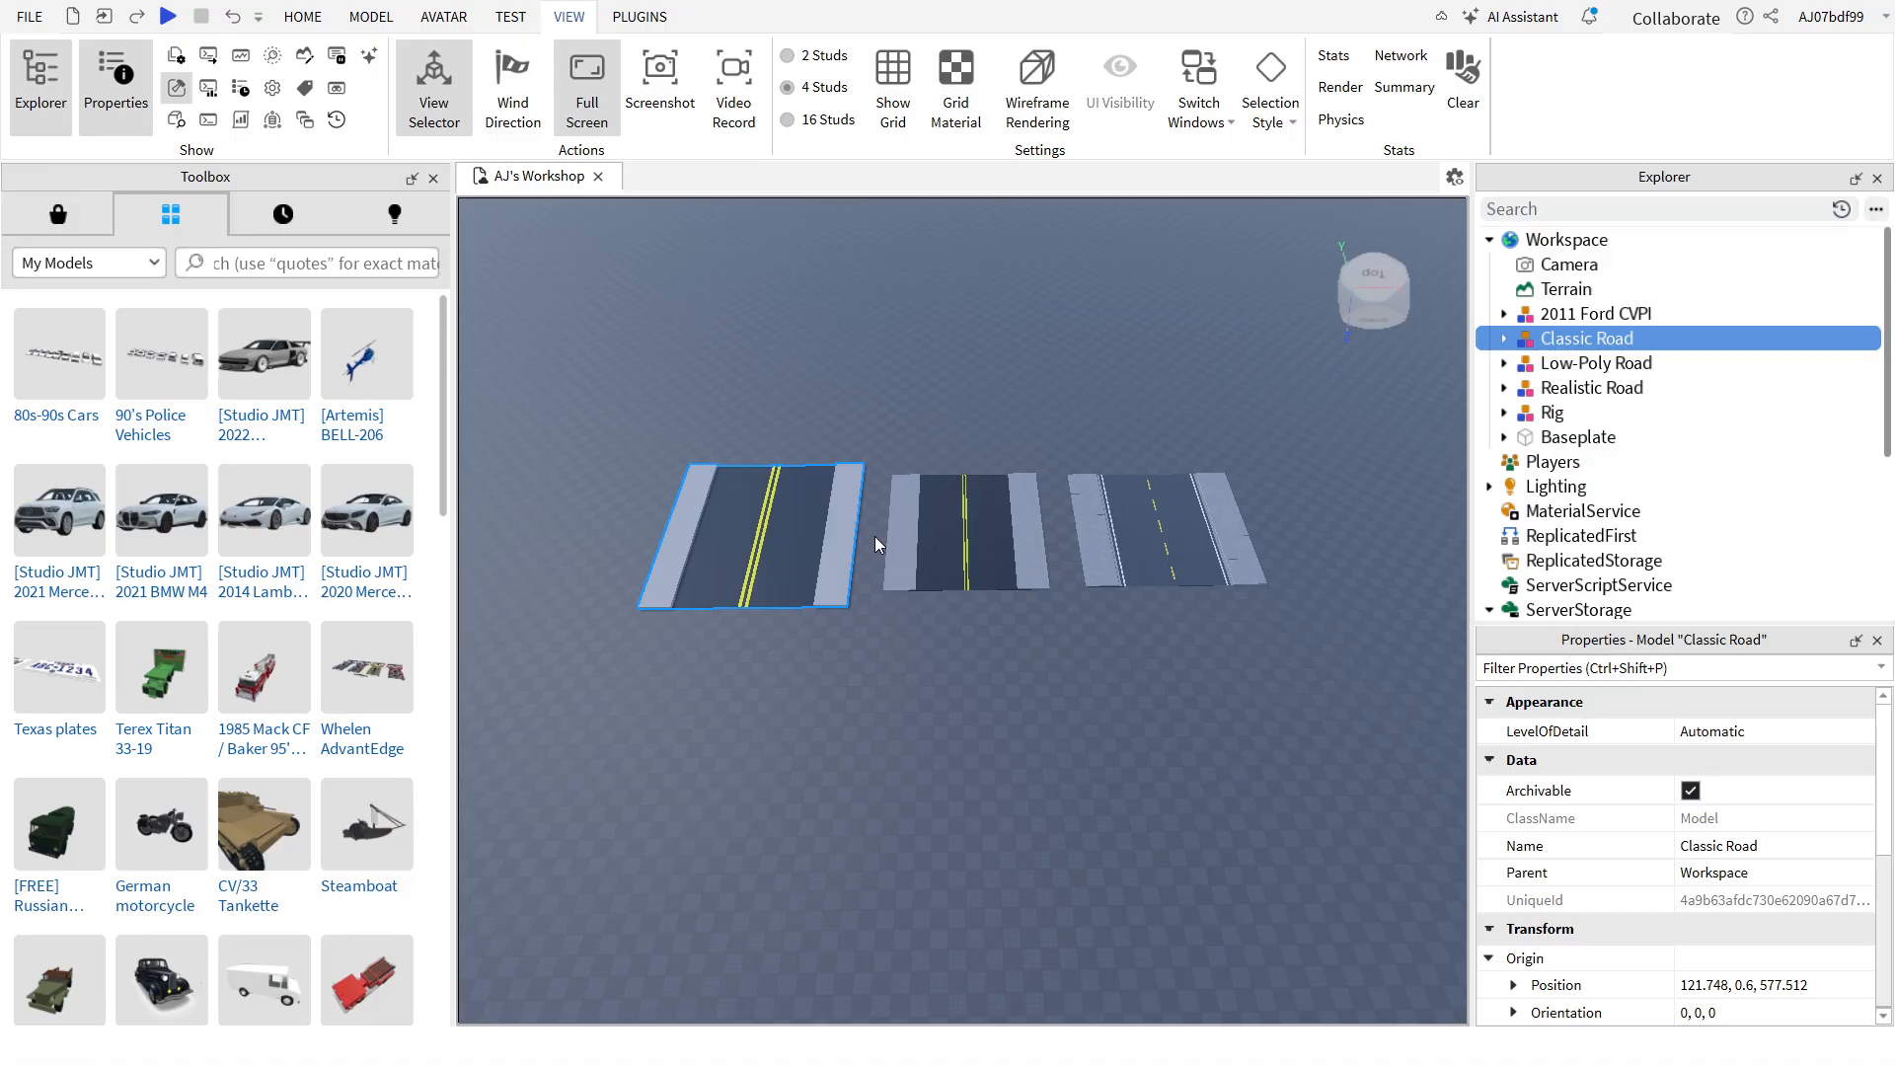
click(968, 541)
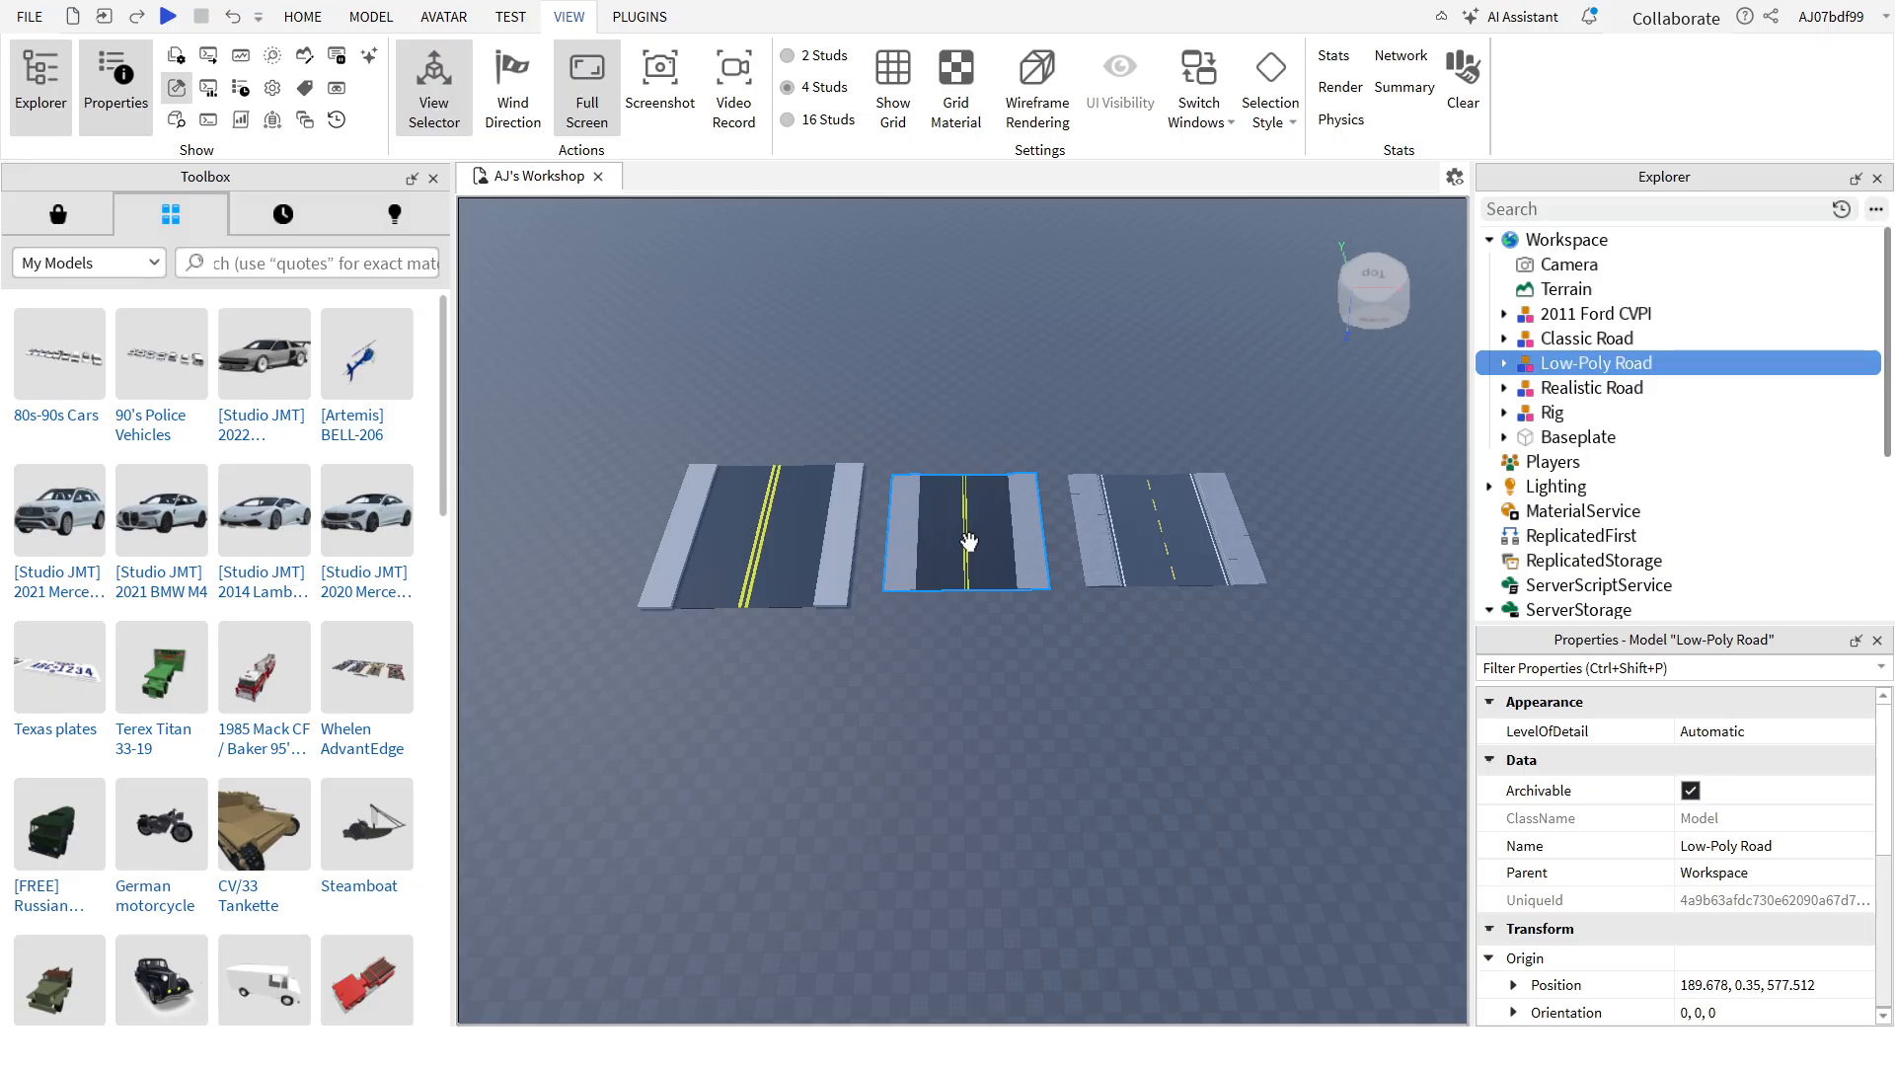
scroll(968, 541, down, 2)
scroll(970, 553, up, 10)
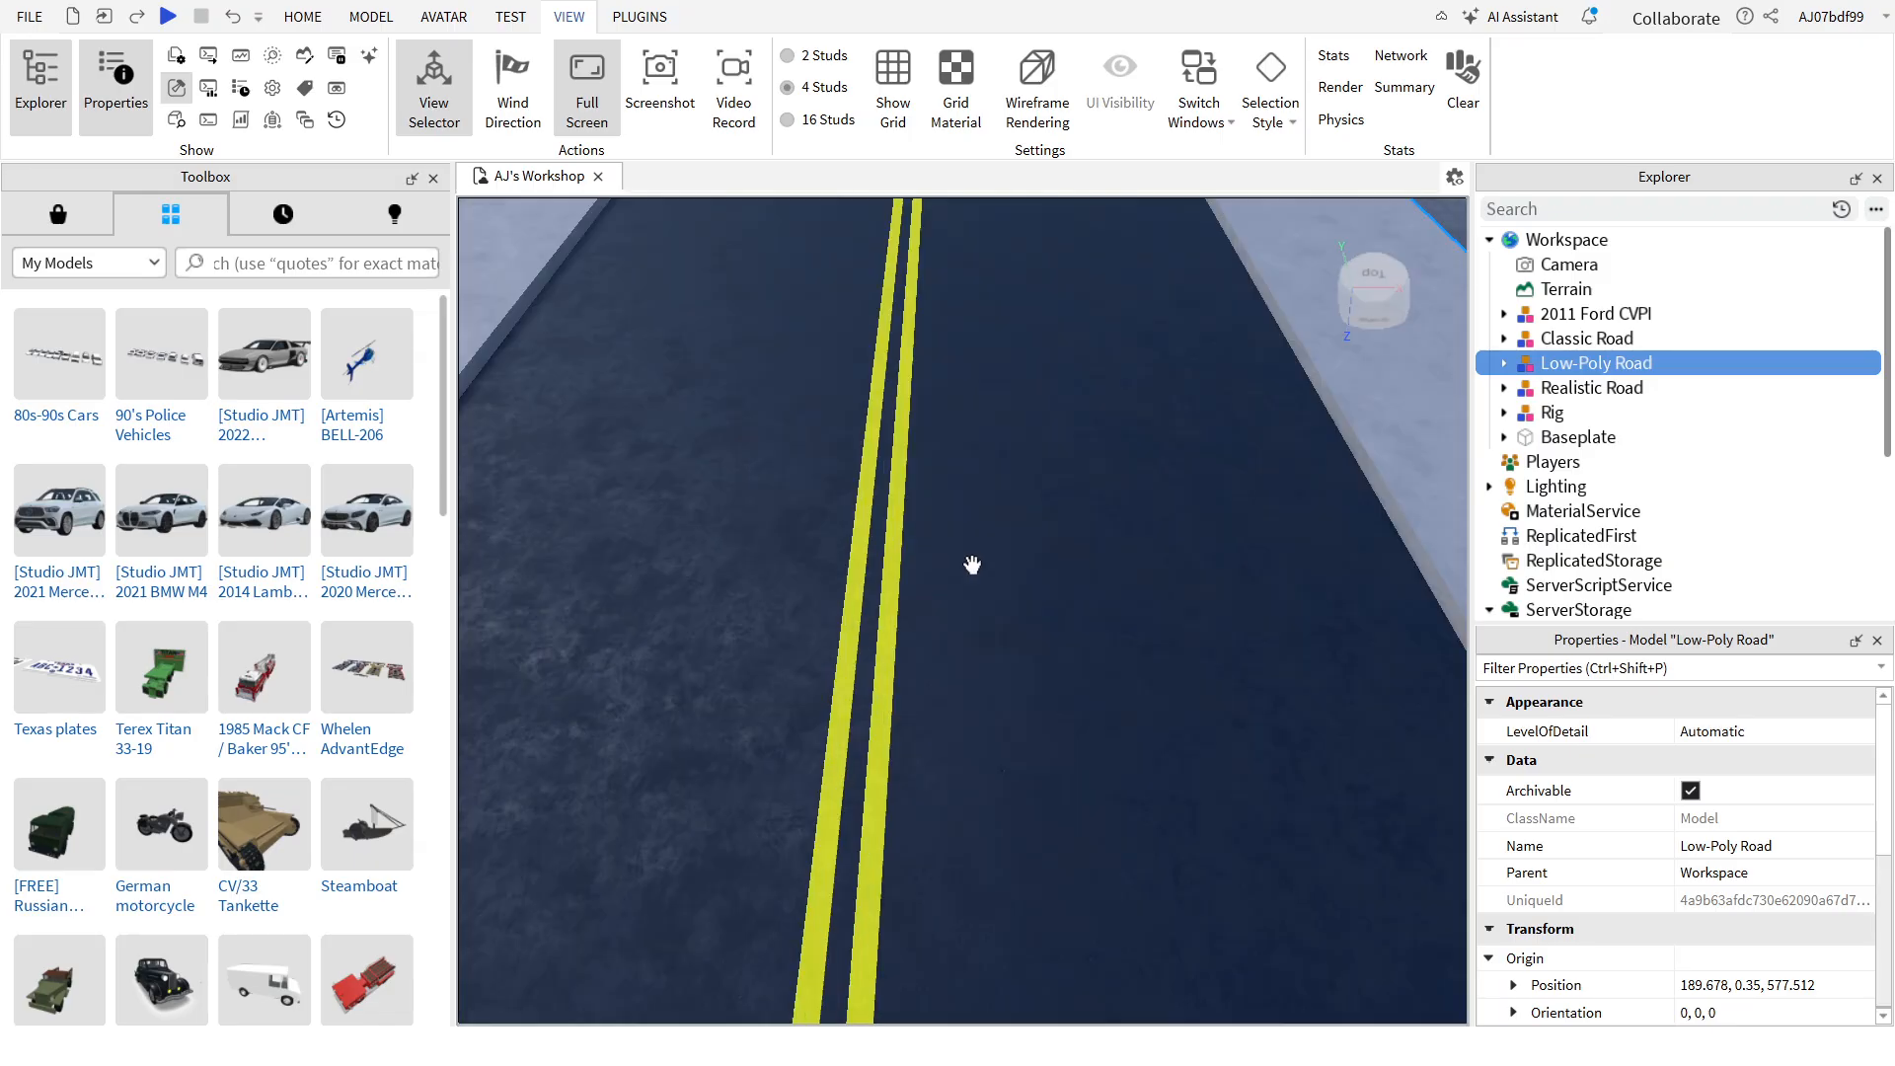
key(f)
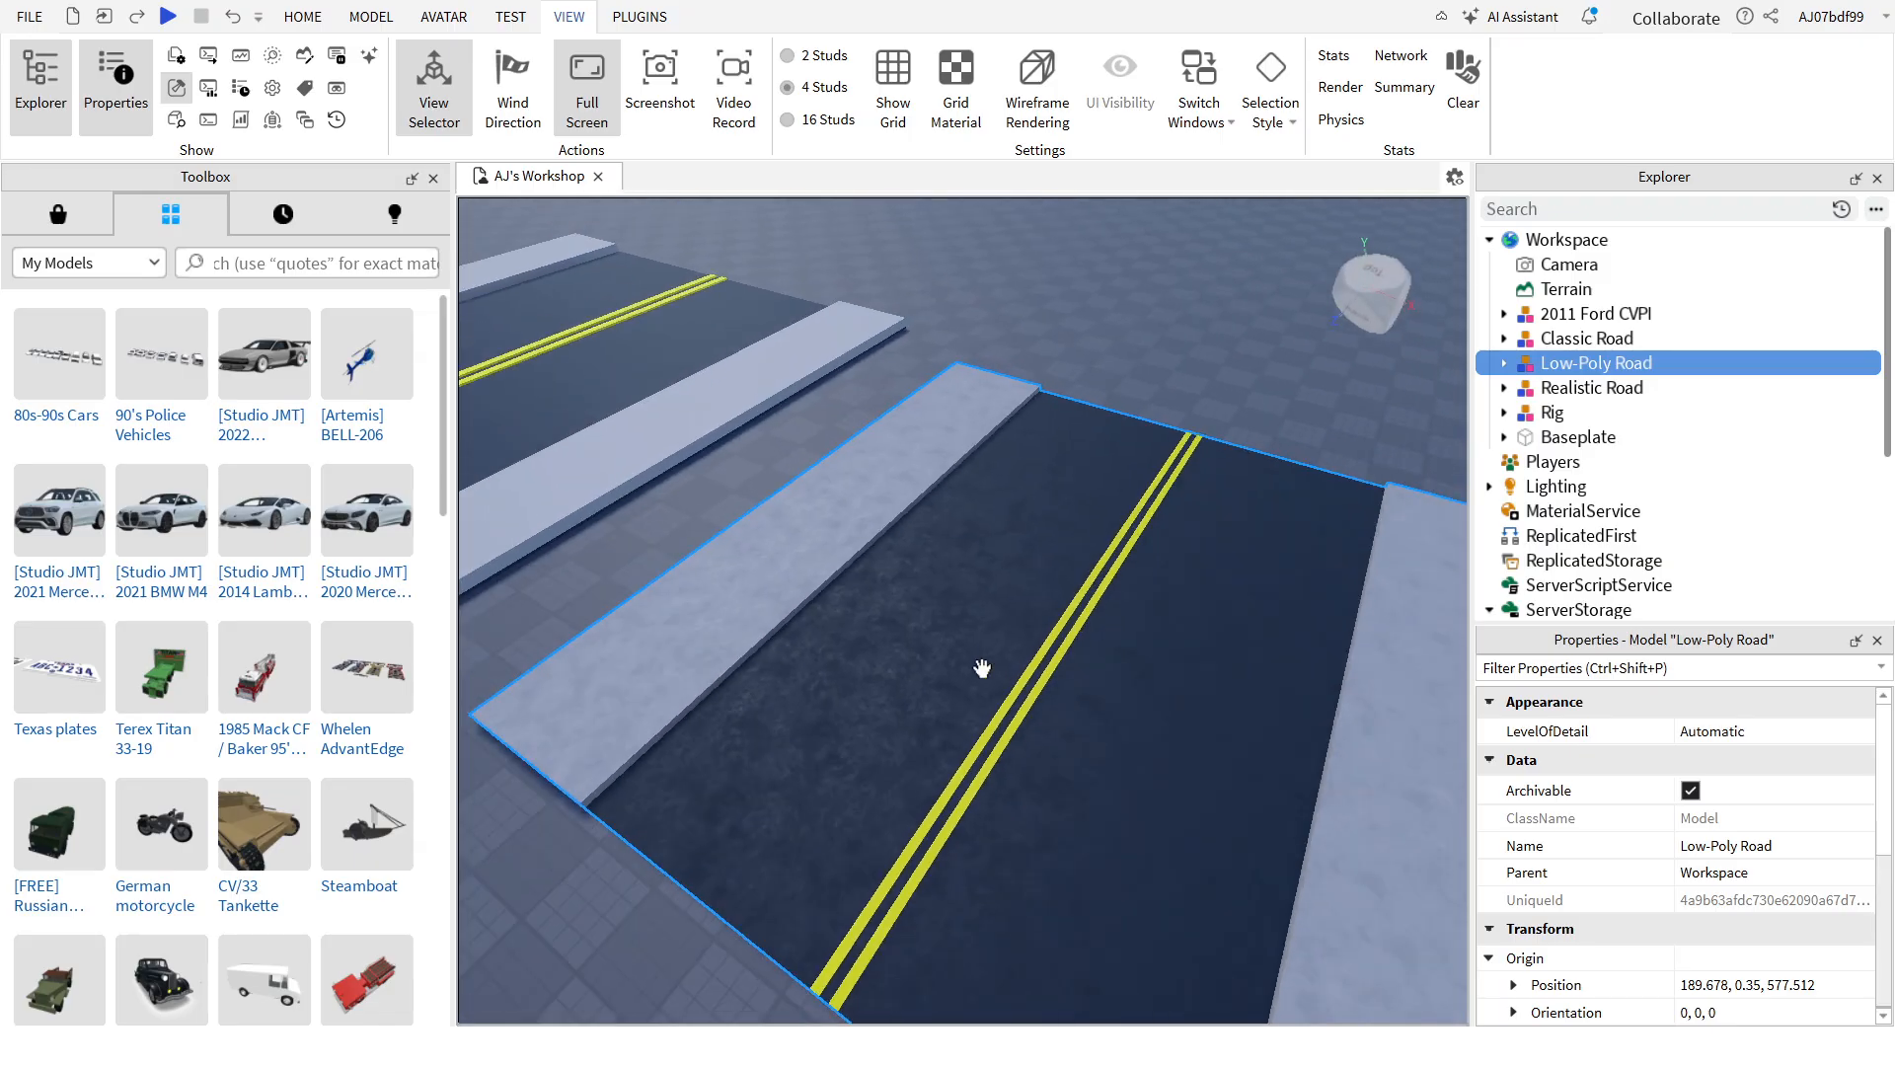
right_drag(966, 656, 1084, 629)
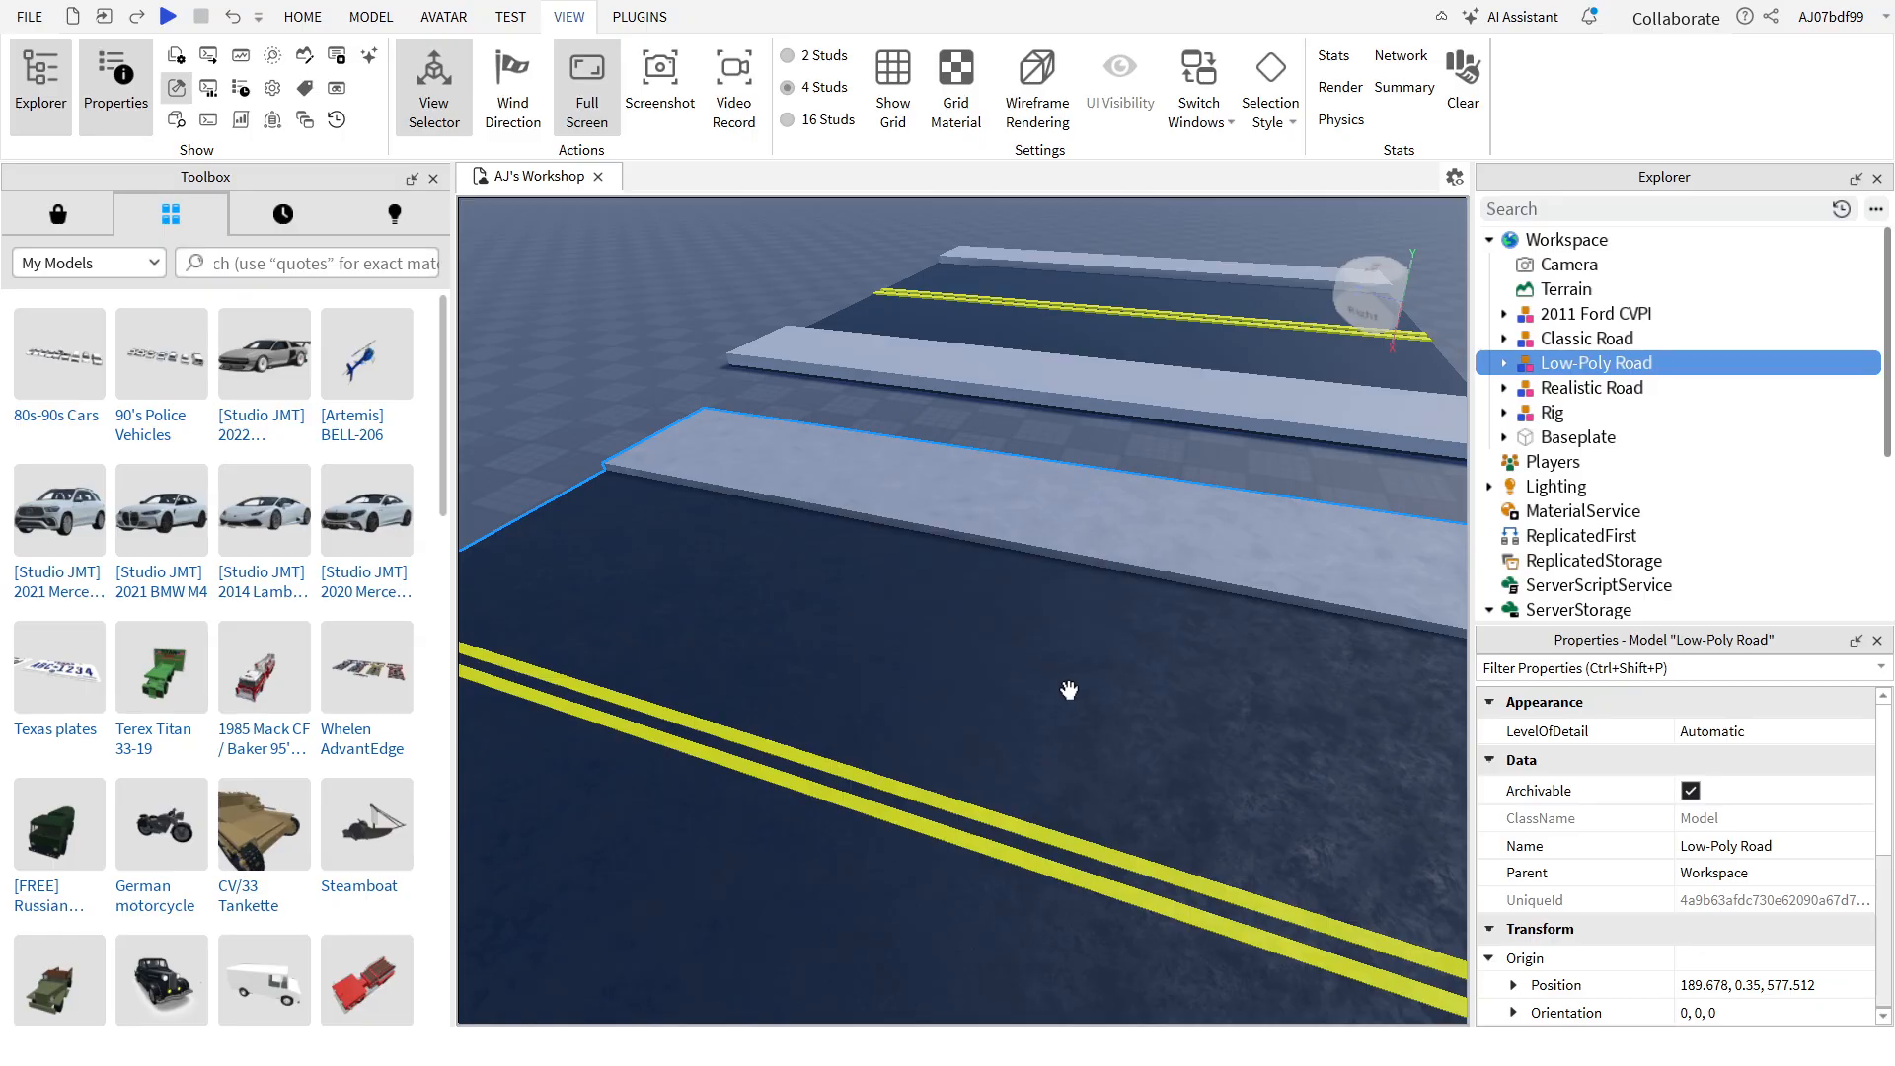
right_drag(1064, 688, 1085, 694)
right_drag(1096, 564, 1103, 576)
key(a)
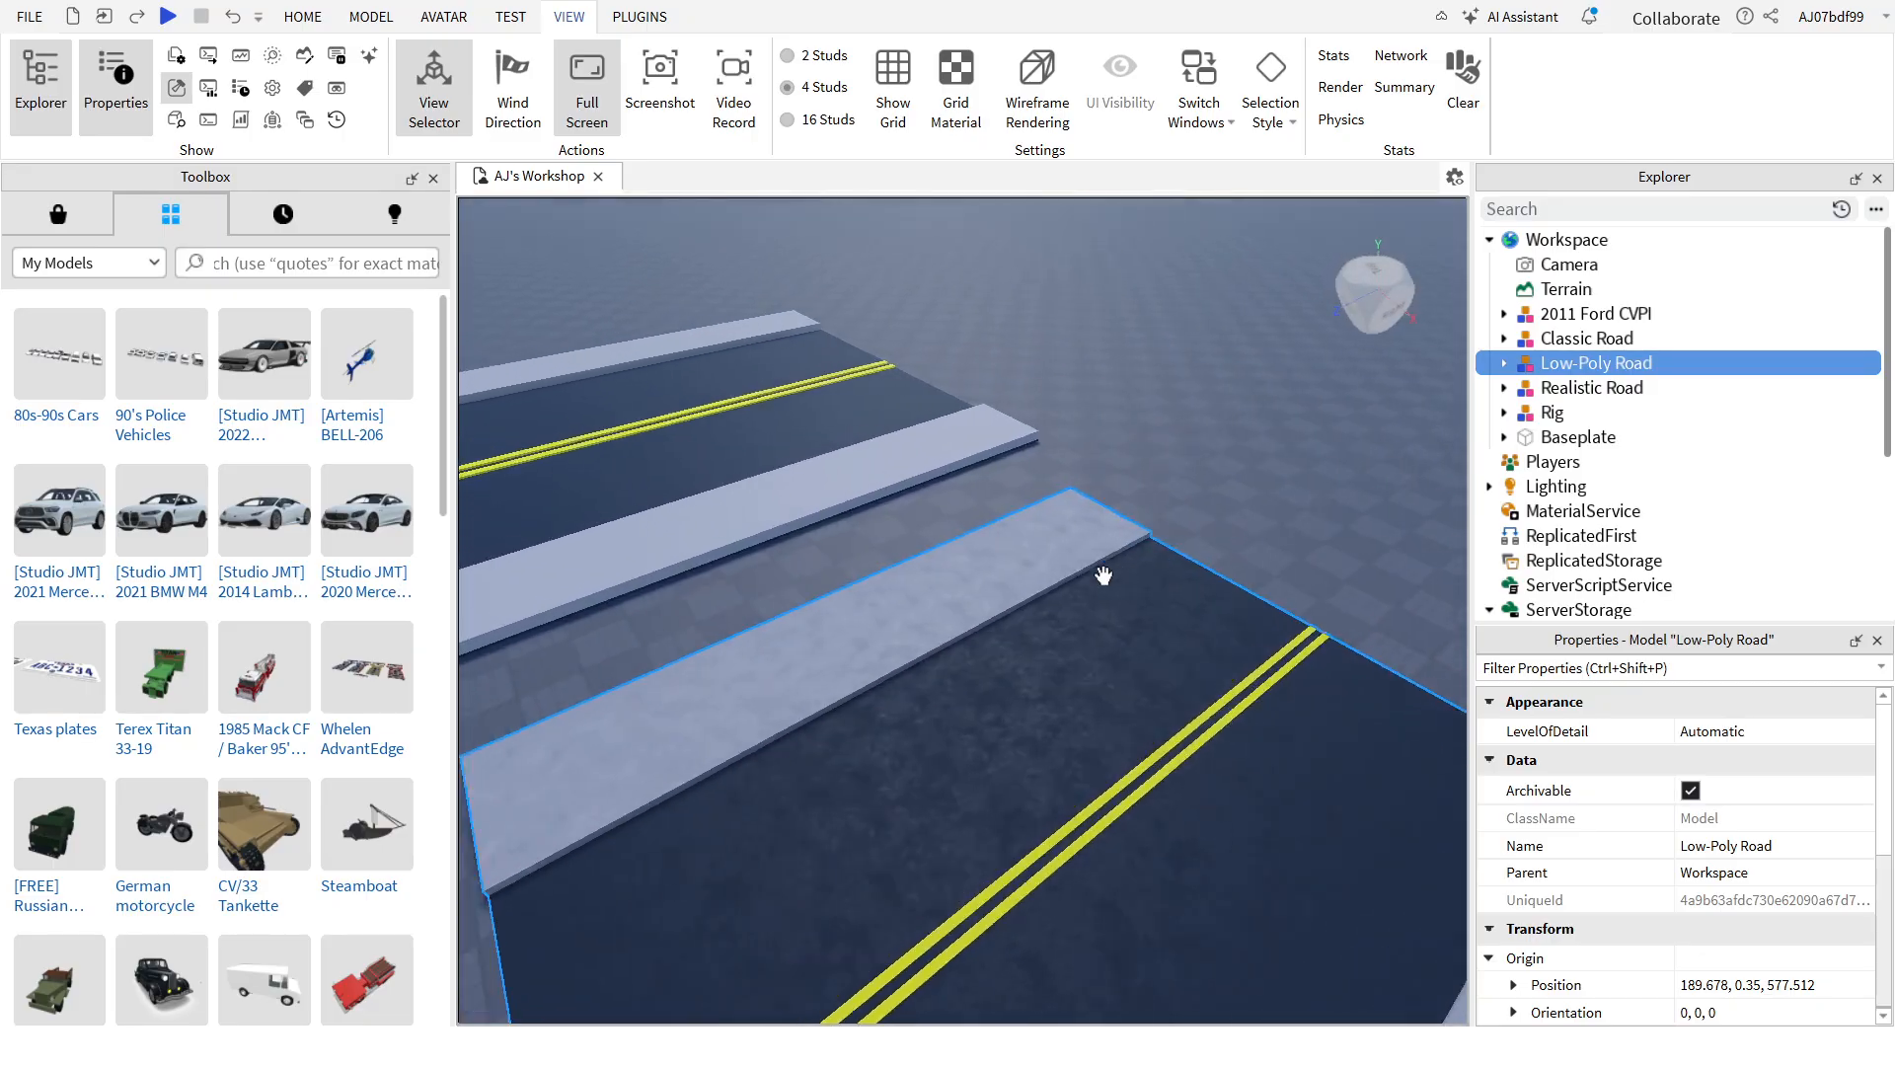
key(a)
right_drag(734, 415, 851, 458)
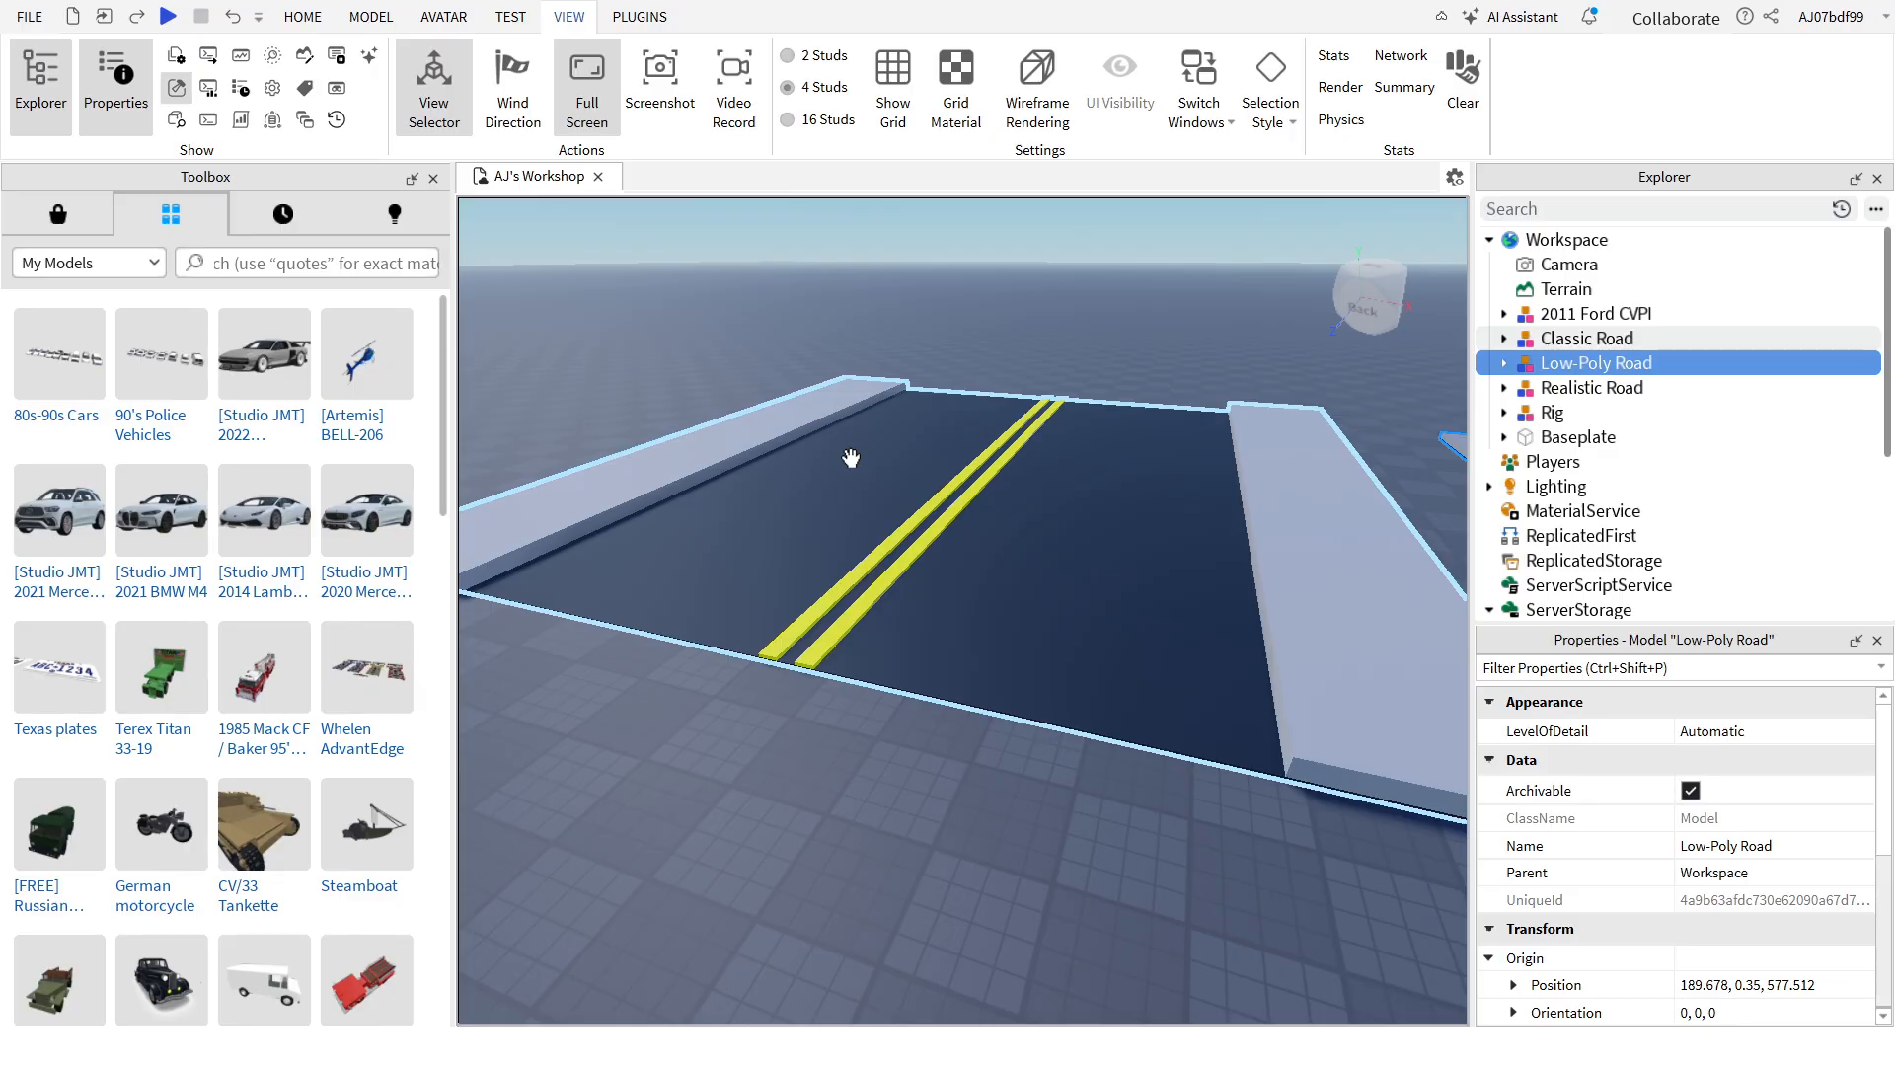
right_drag(851, 458, 866, 461)
key(d)
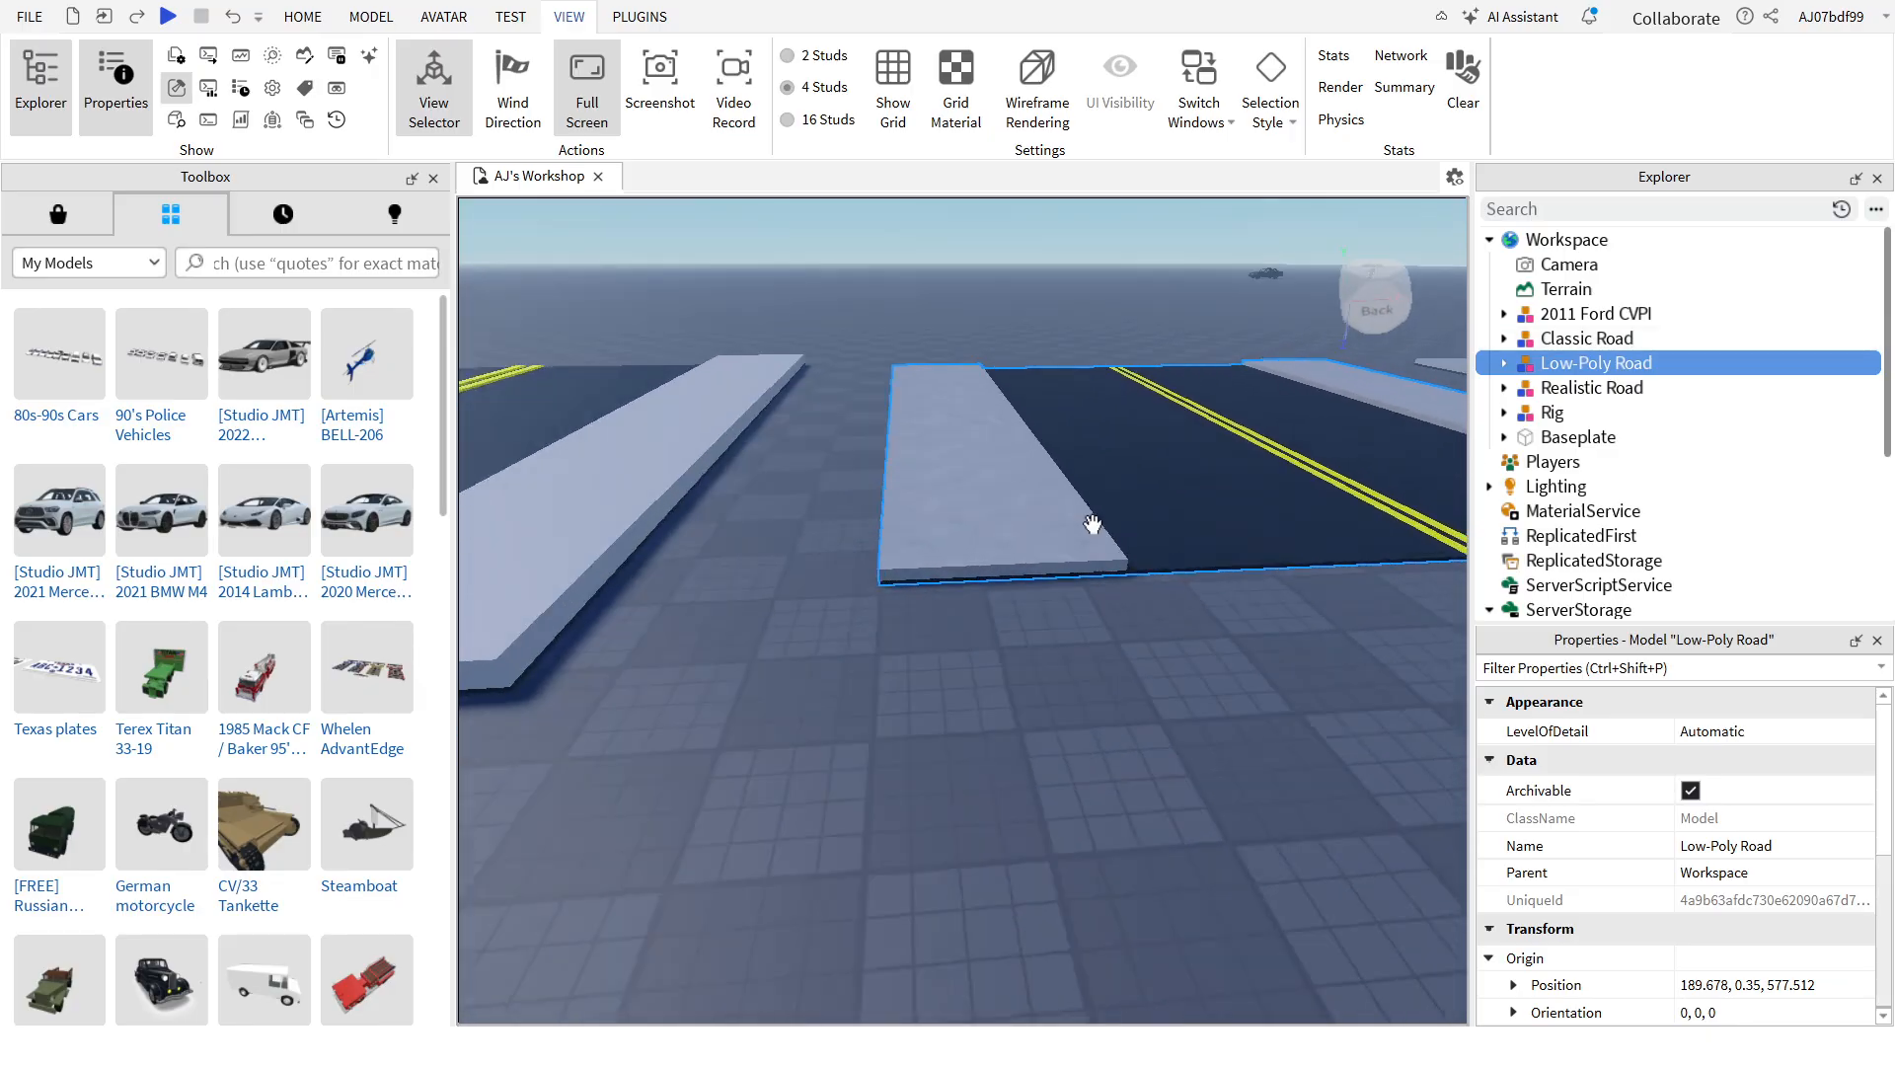
Step: Examine the Realistic Road's lane markings and curbs and compare it with the other two roads
right_drag(1091, 528, 1093, 525)
key(d)
click(1007, 759)
click(959, 647)
key(w)
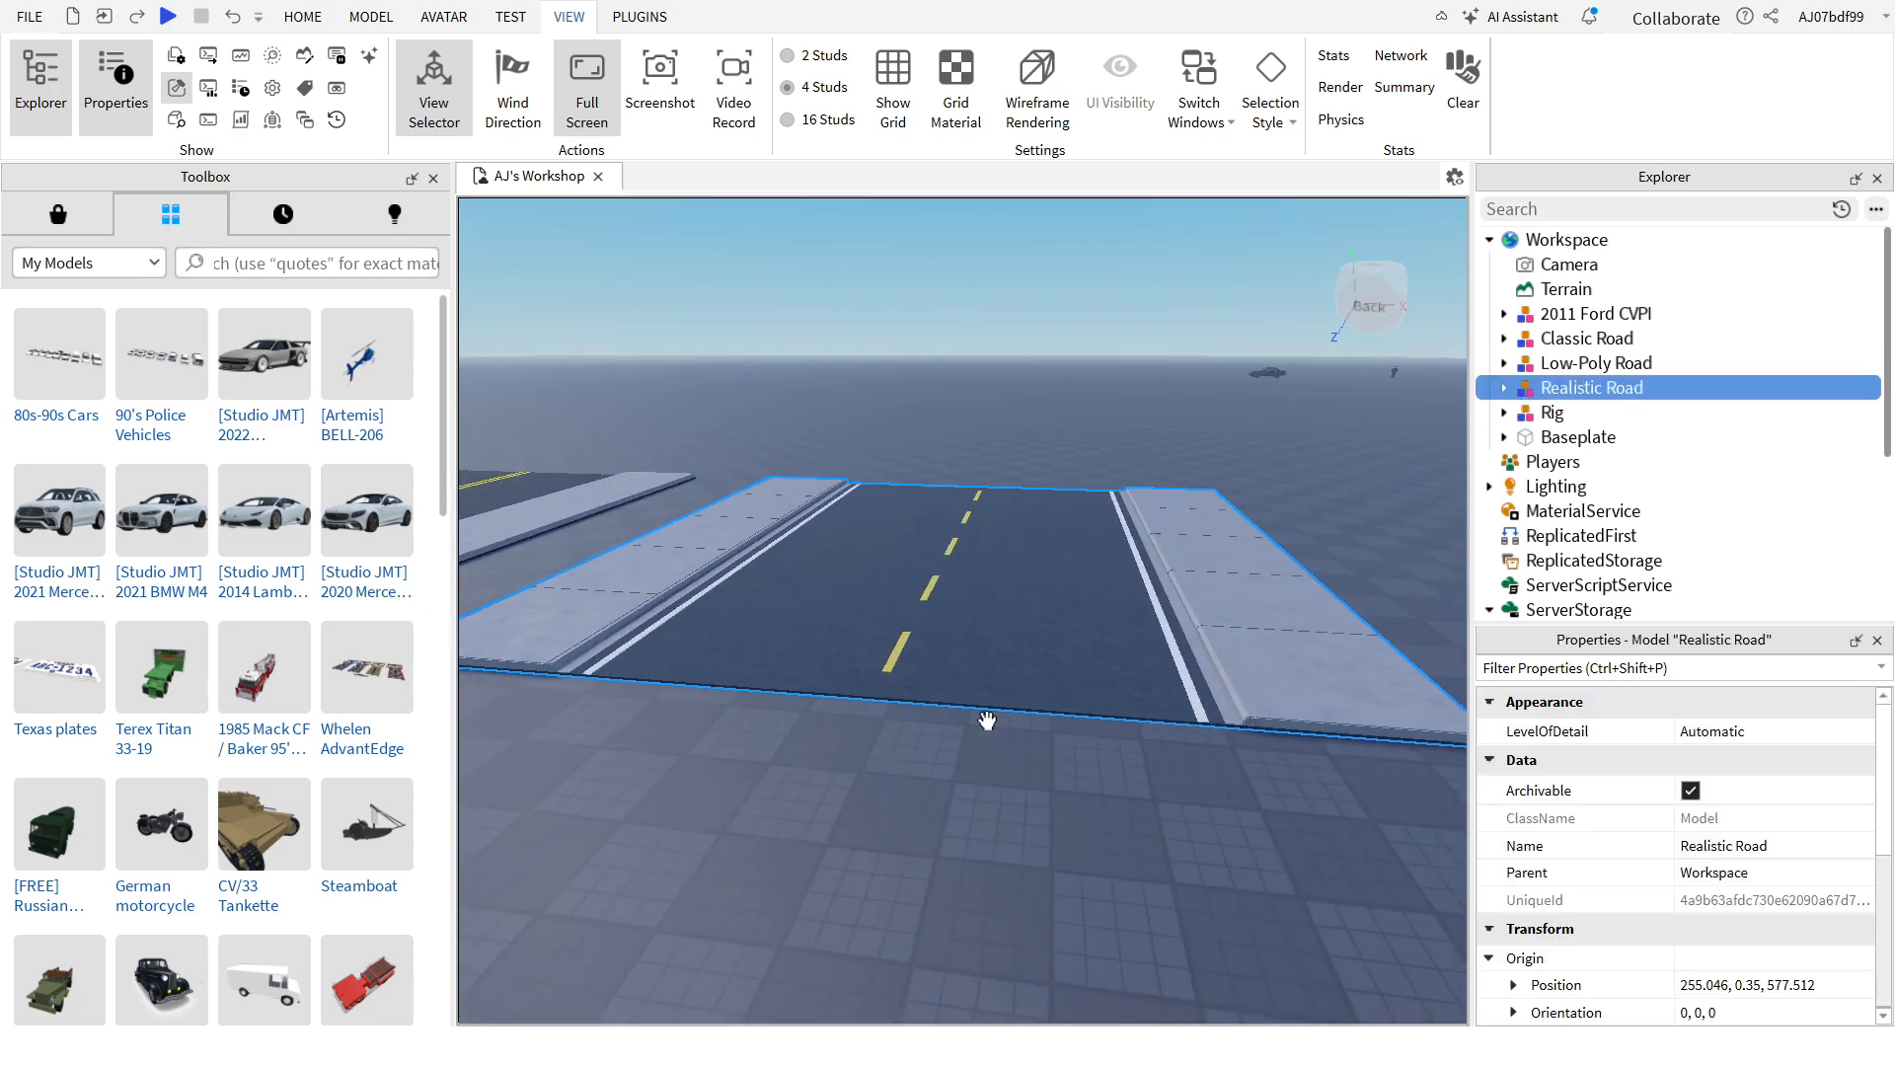
click(944, 857)
right_drag(945, 856, 936, 856)
key(s)
key(d)
key(s)
key(a)
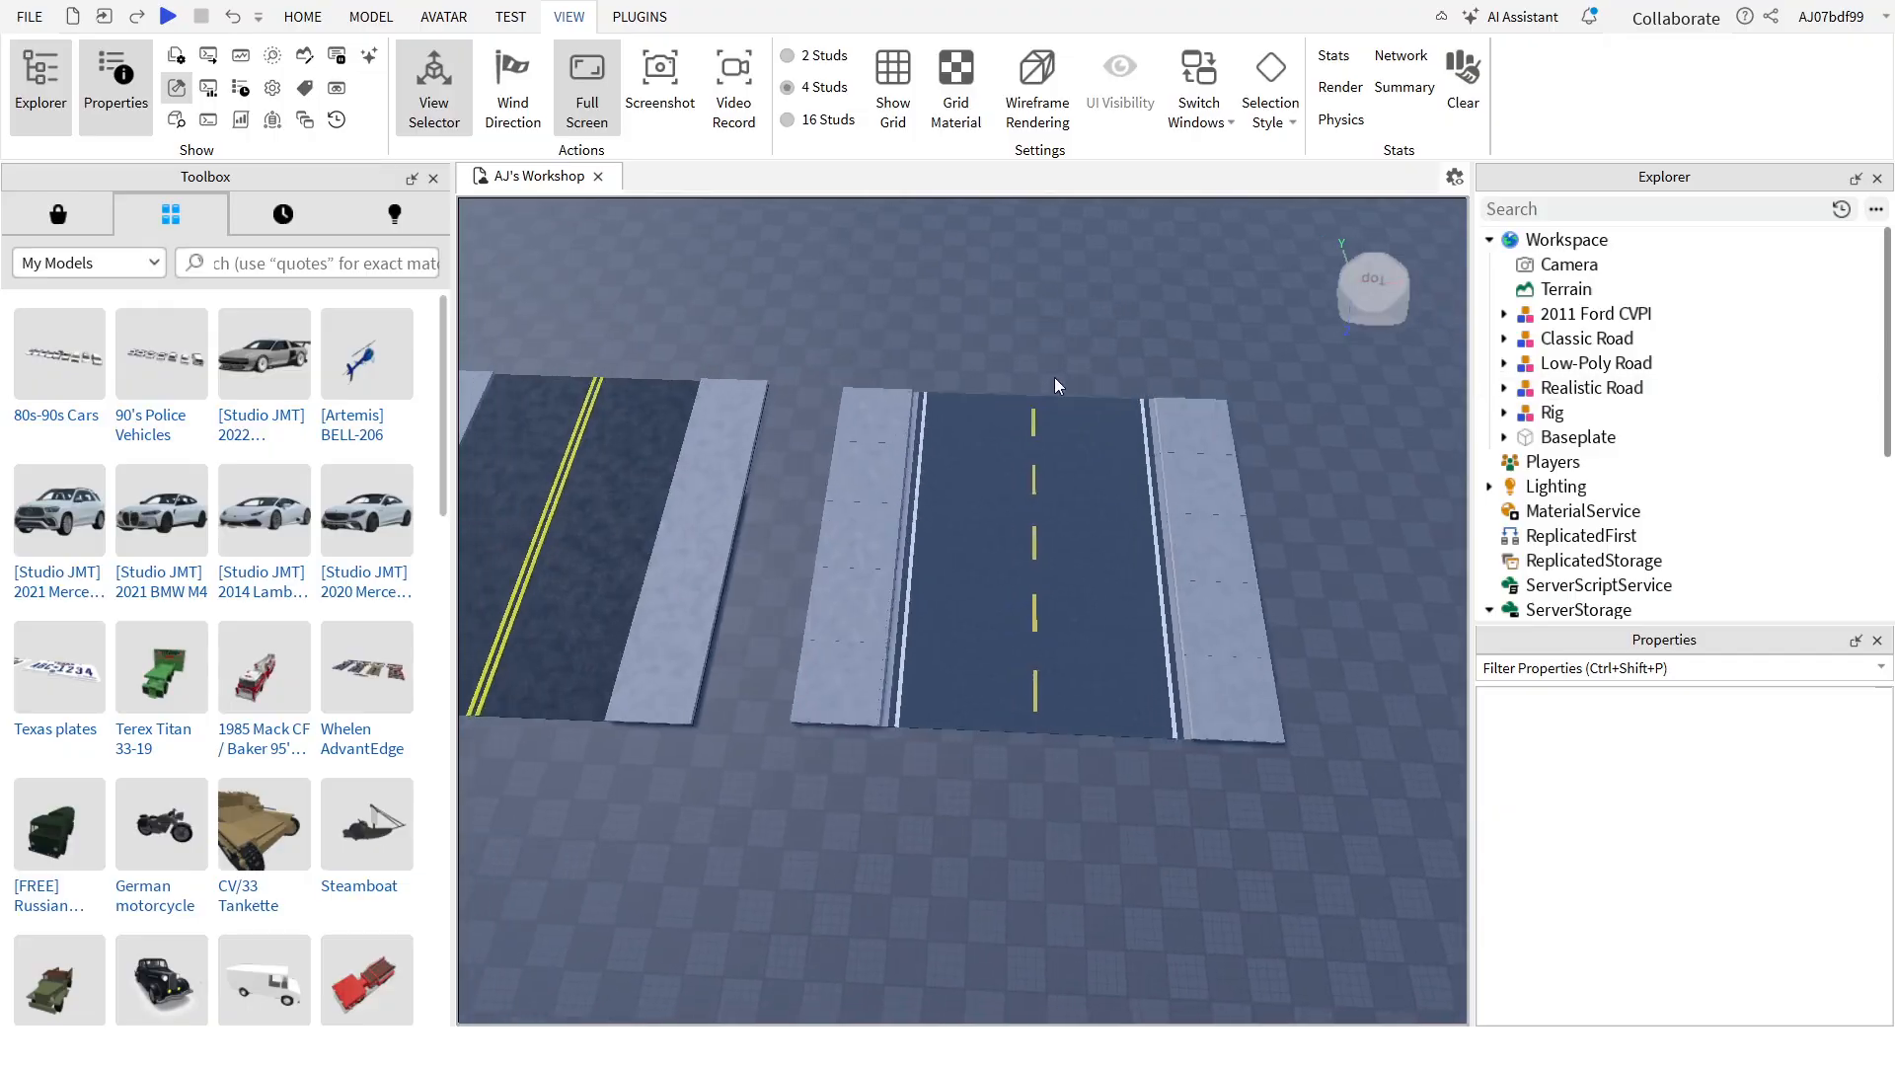
key(a)
key(d)
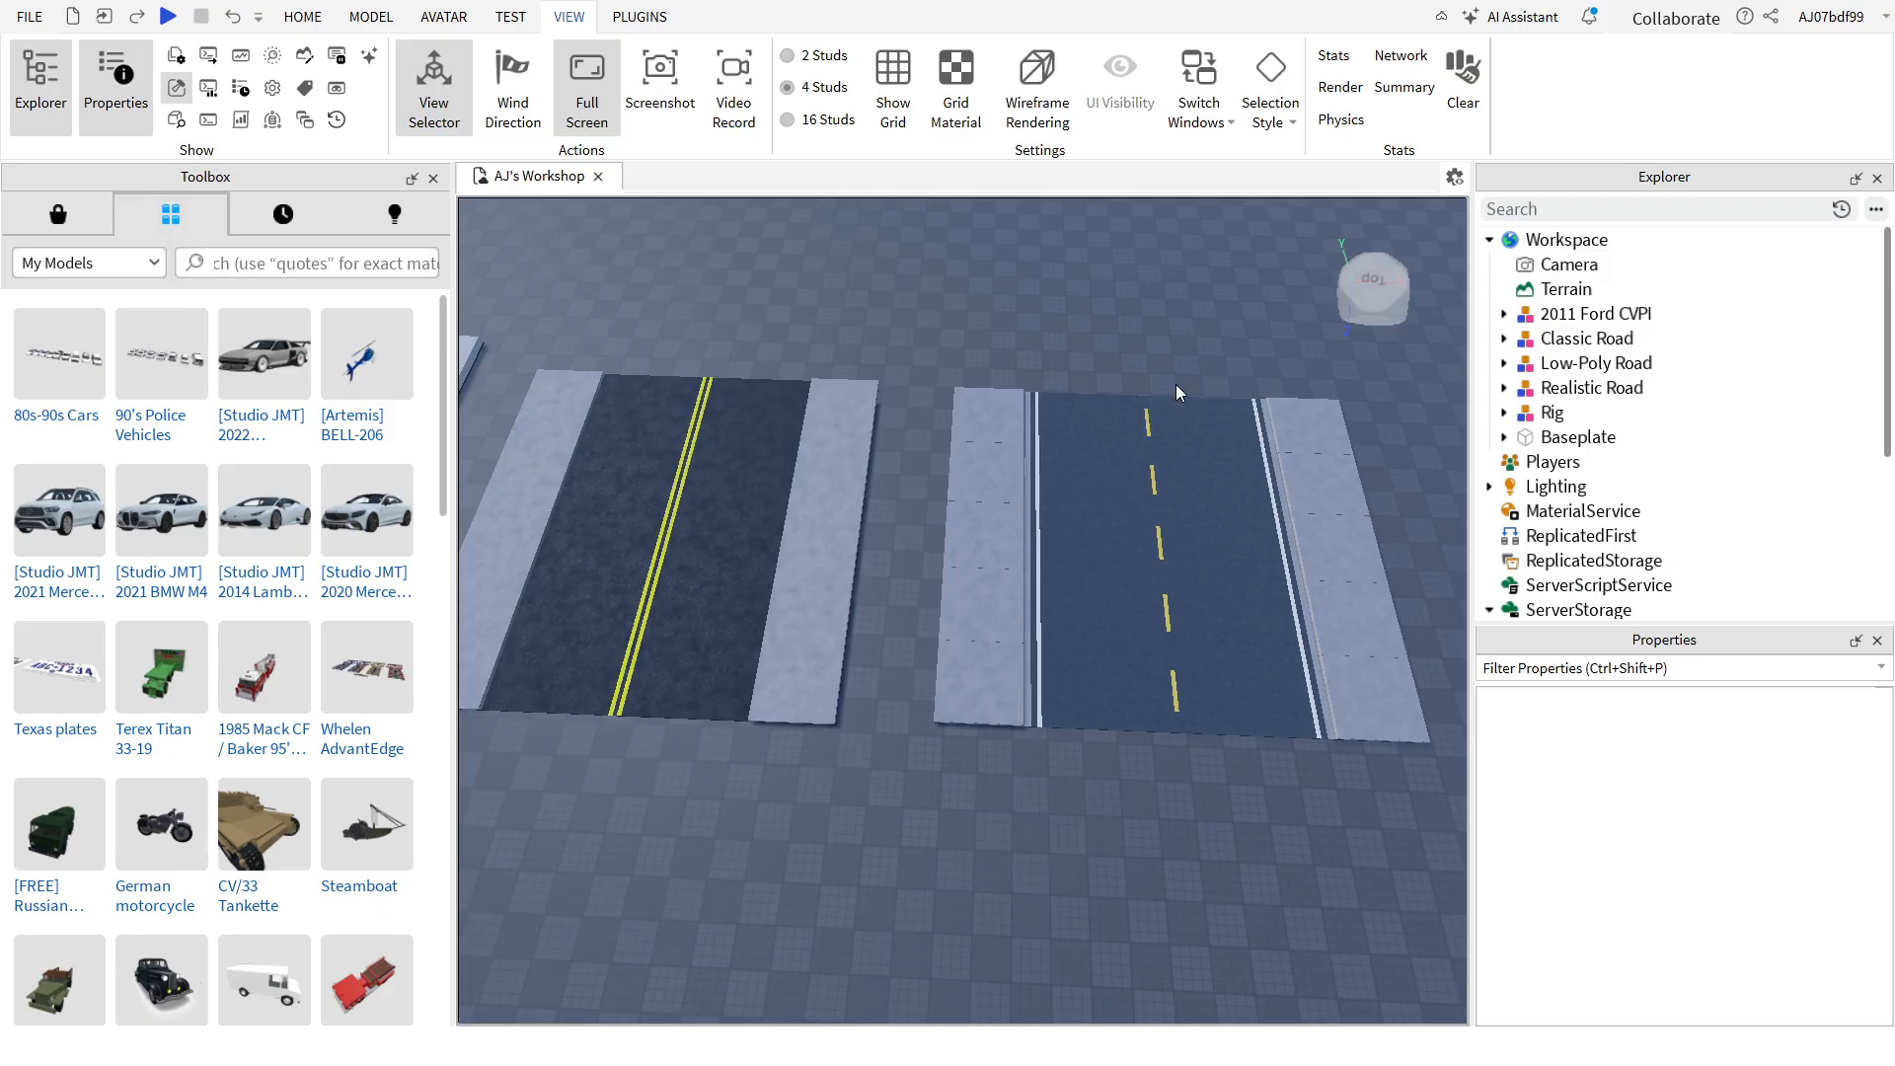
right_drag(1105, 310, 1105, 310)
key(a)
right_drag(1092, 600, 955, 578)
key(a)
key(w)
scroll(955, 576, down, 2)
scroll(1275, 546, down, 2)
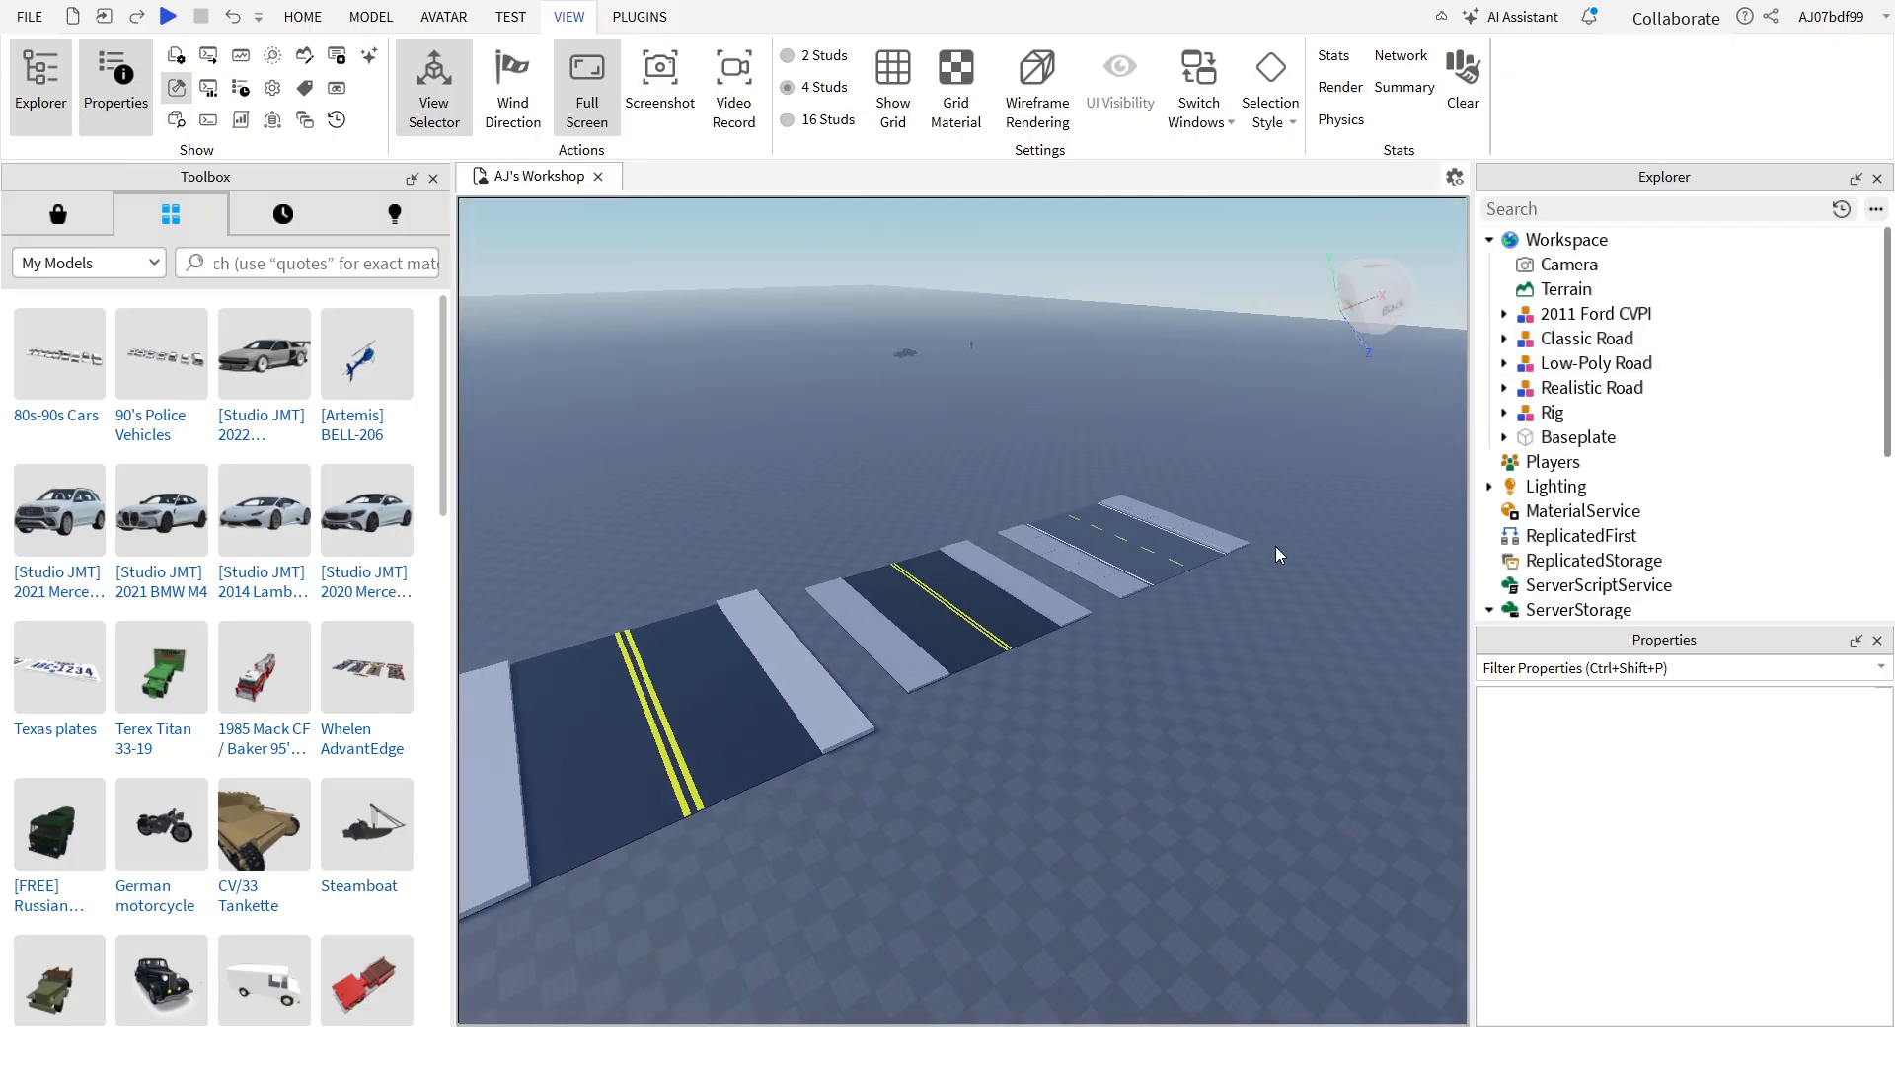
click(1069, 558)
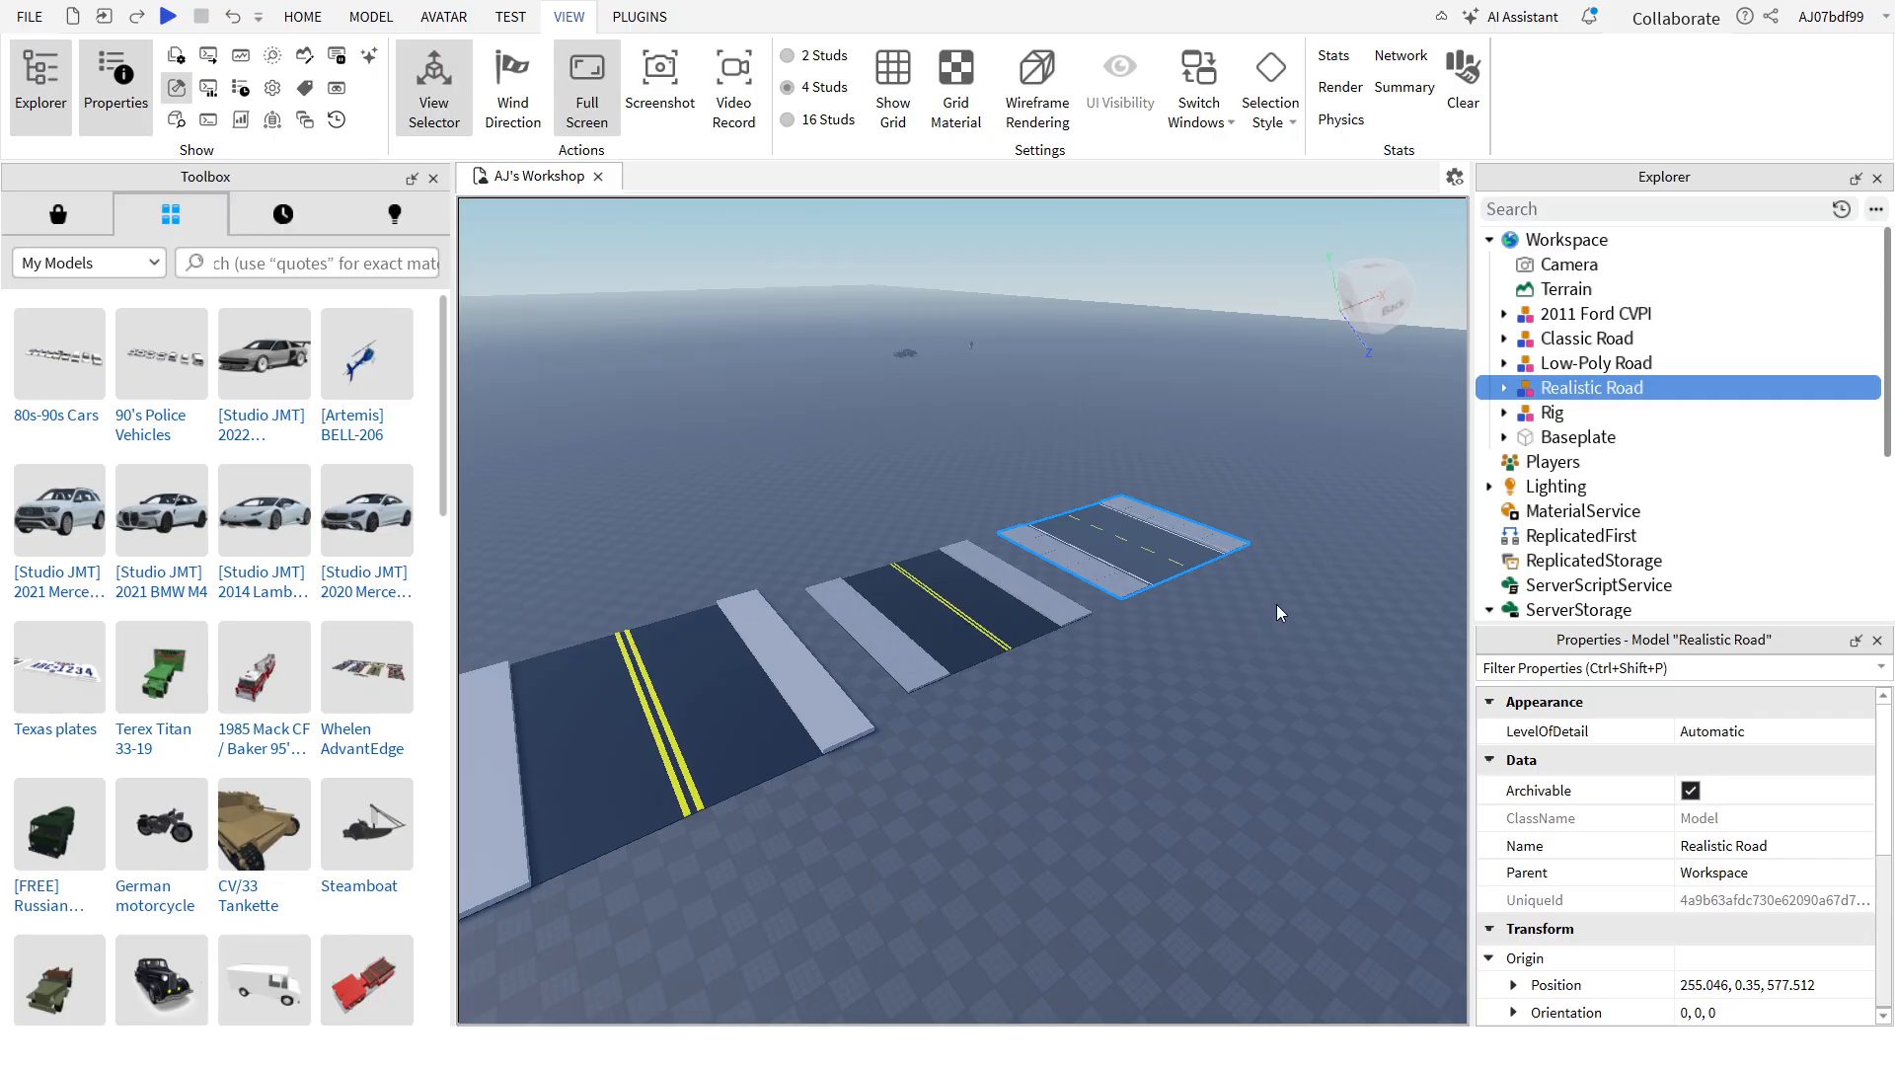
Step: Use the Move tool to shift the Classic Road slightly along its length, to a Z position of about 580.79
click(1181, 797)
key(a)
right_drag(1335, 802, 1310, 572)
key(d)
right_drag(1028, 845, 1028, 845)
key(a)
key(w)
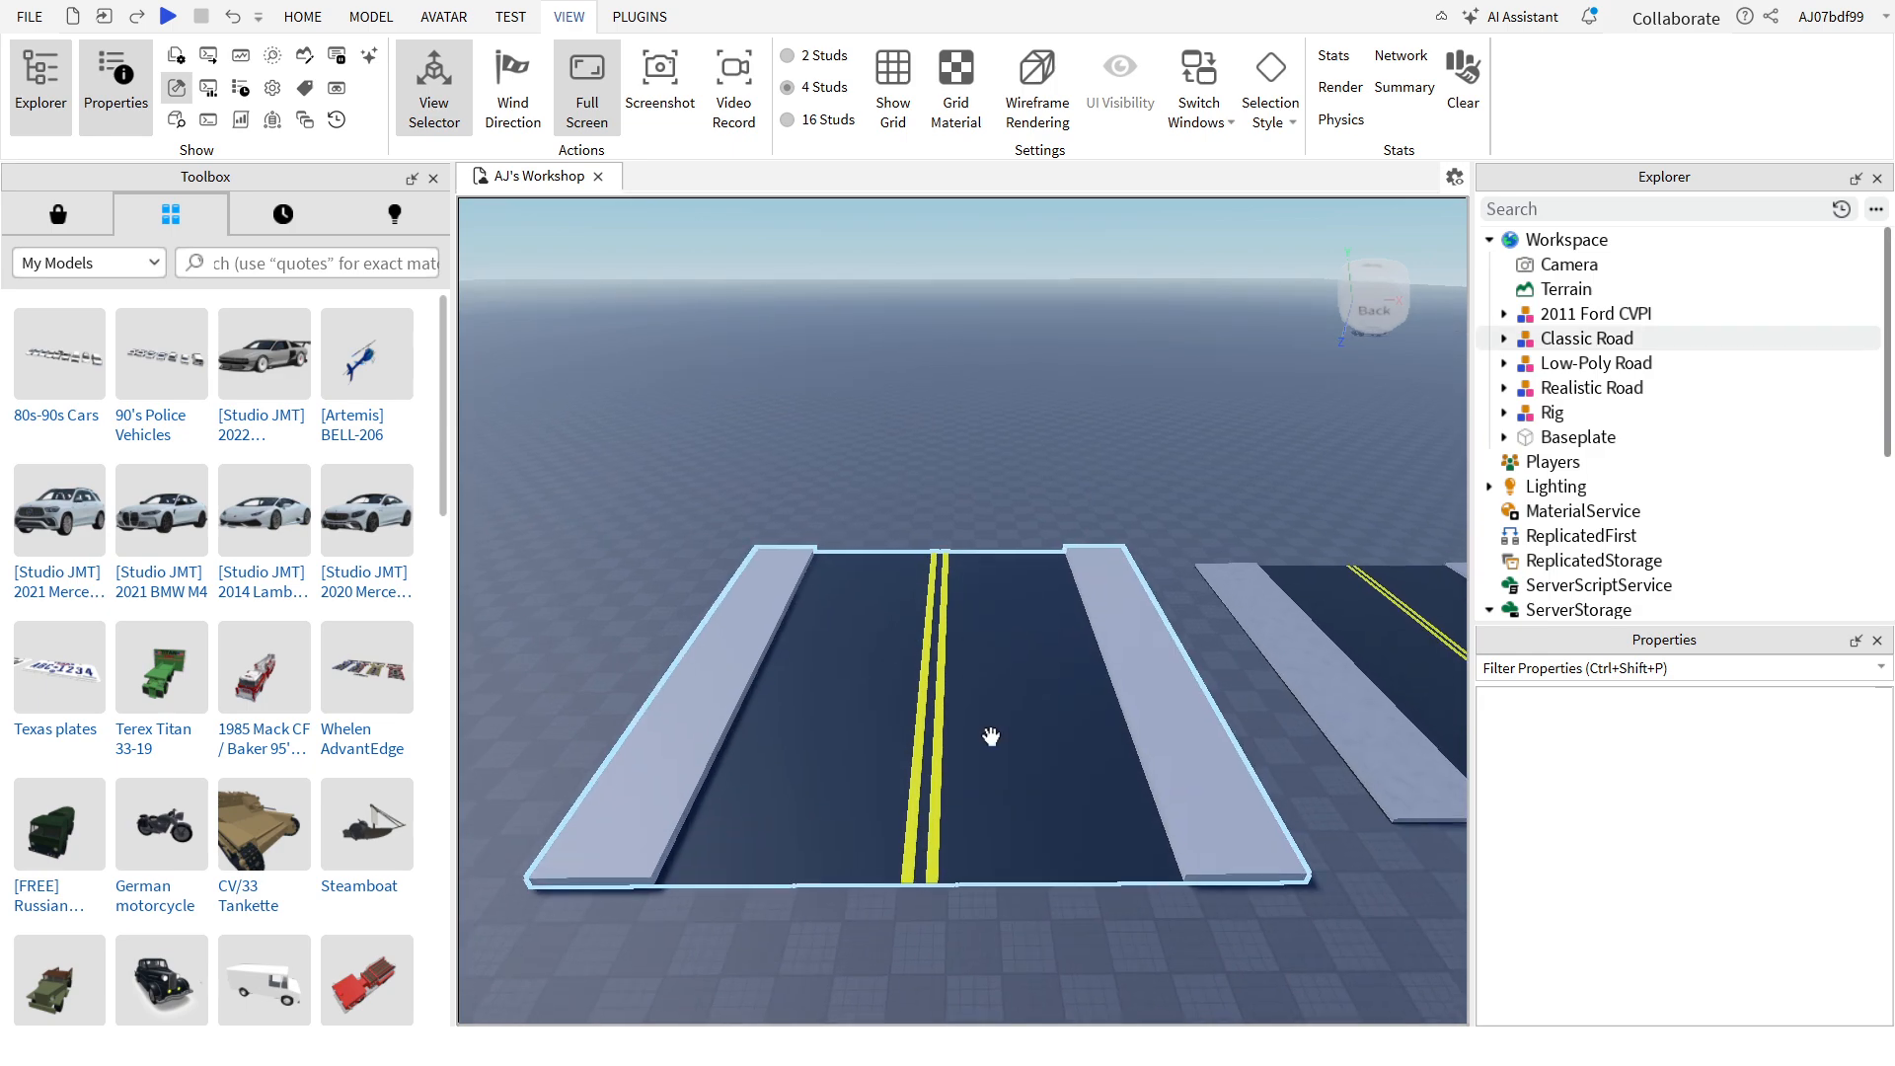
click(993, 736)
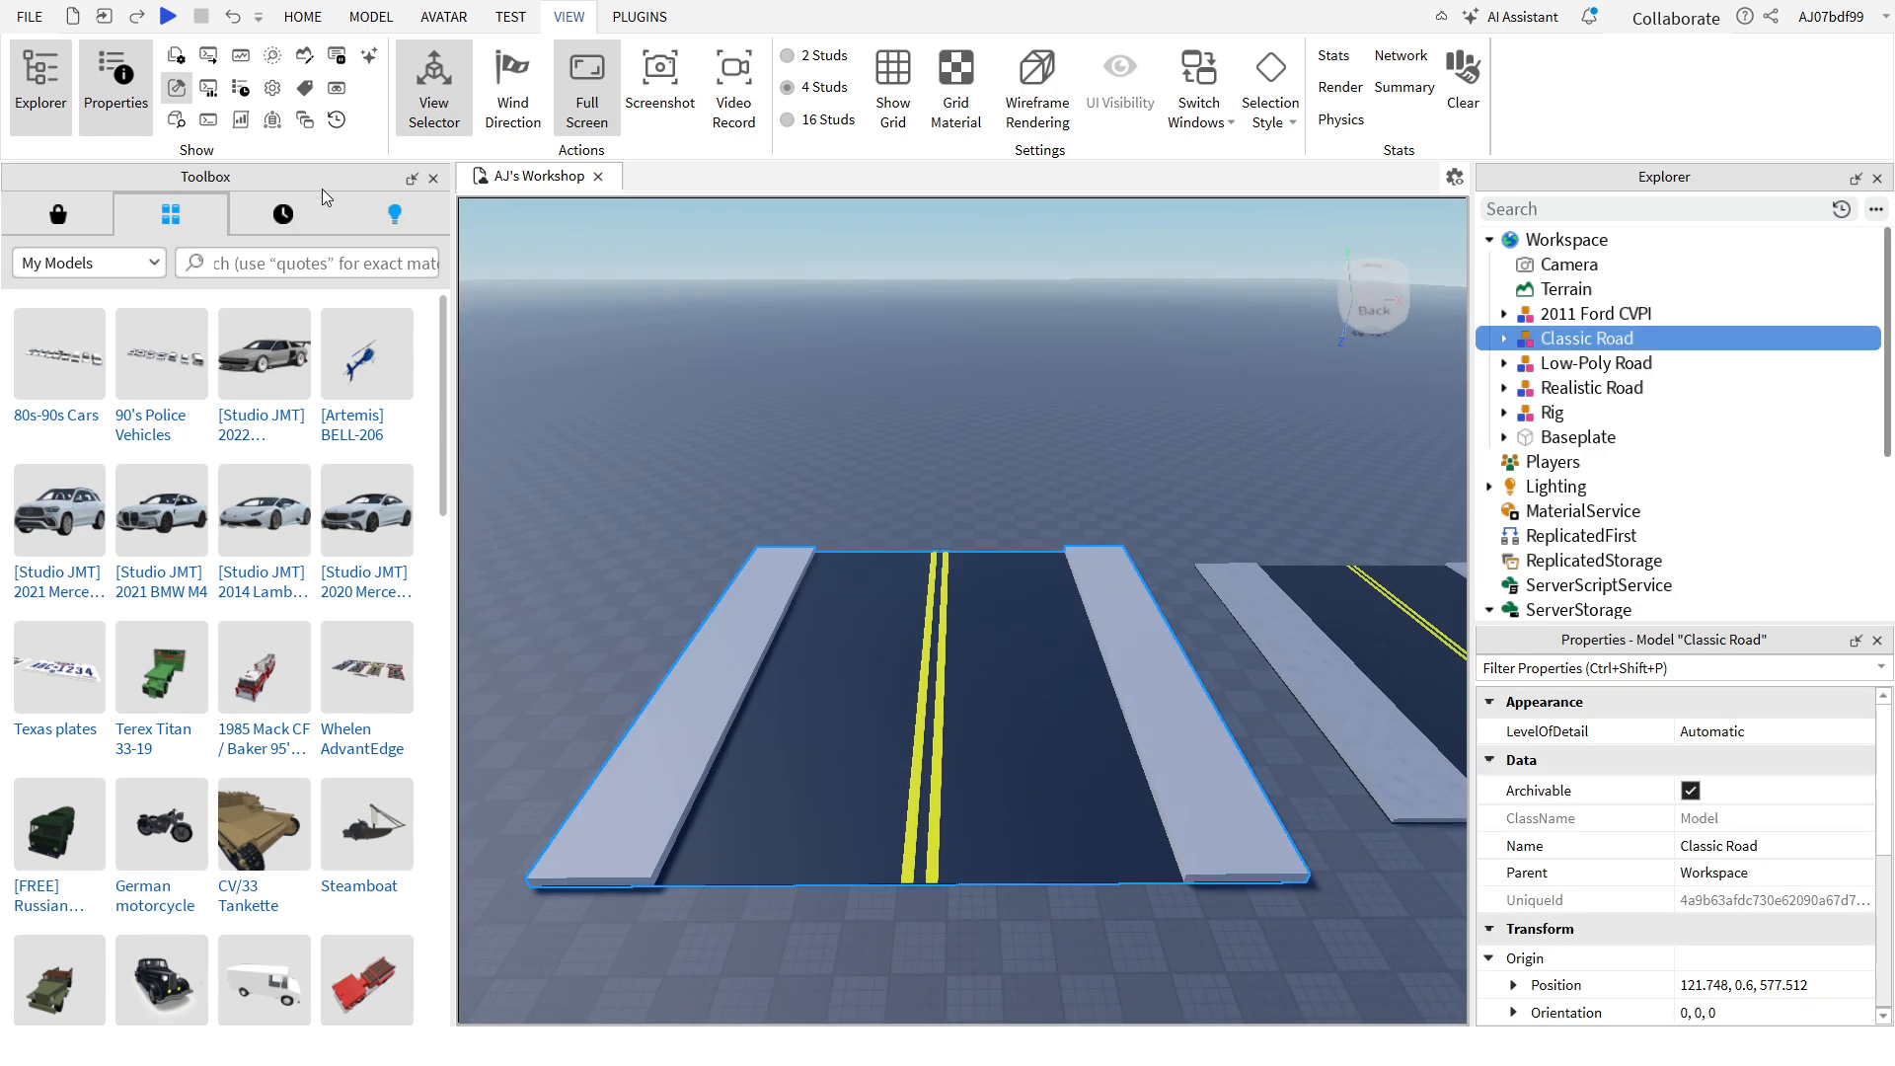
click(303, 17)
click(237, 79)
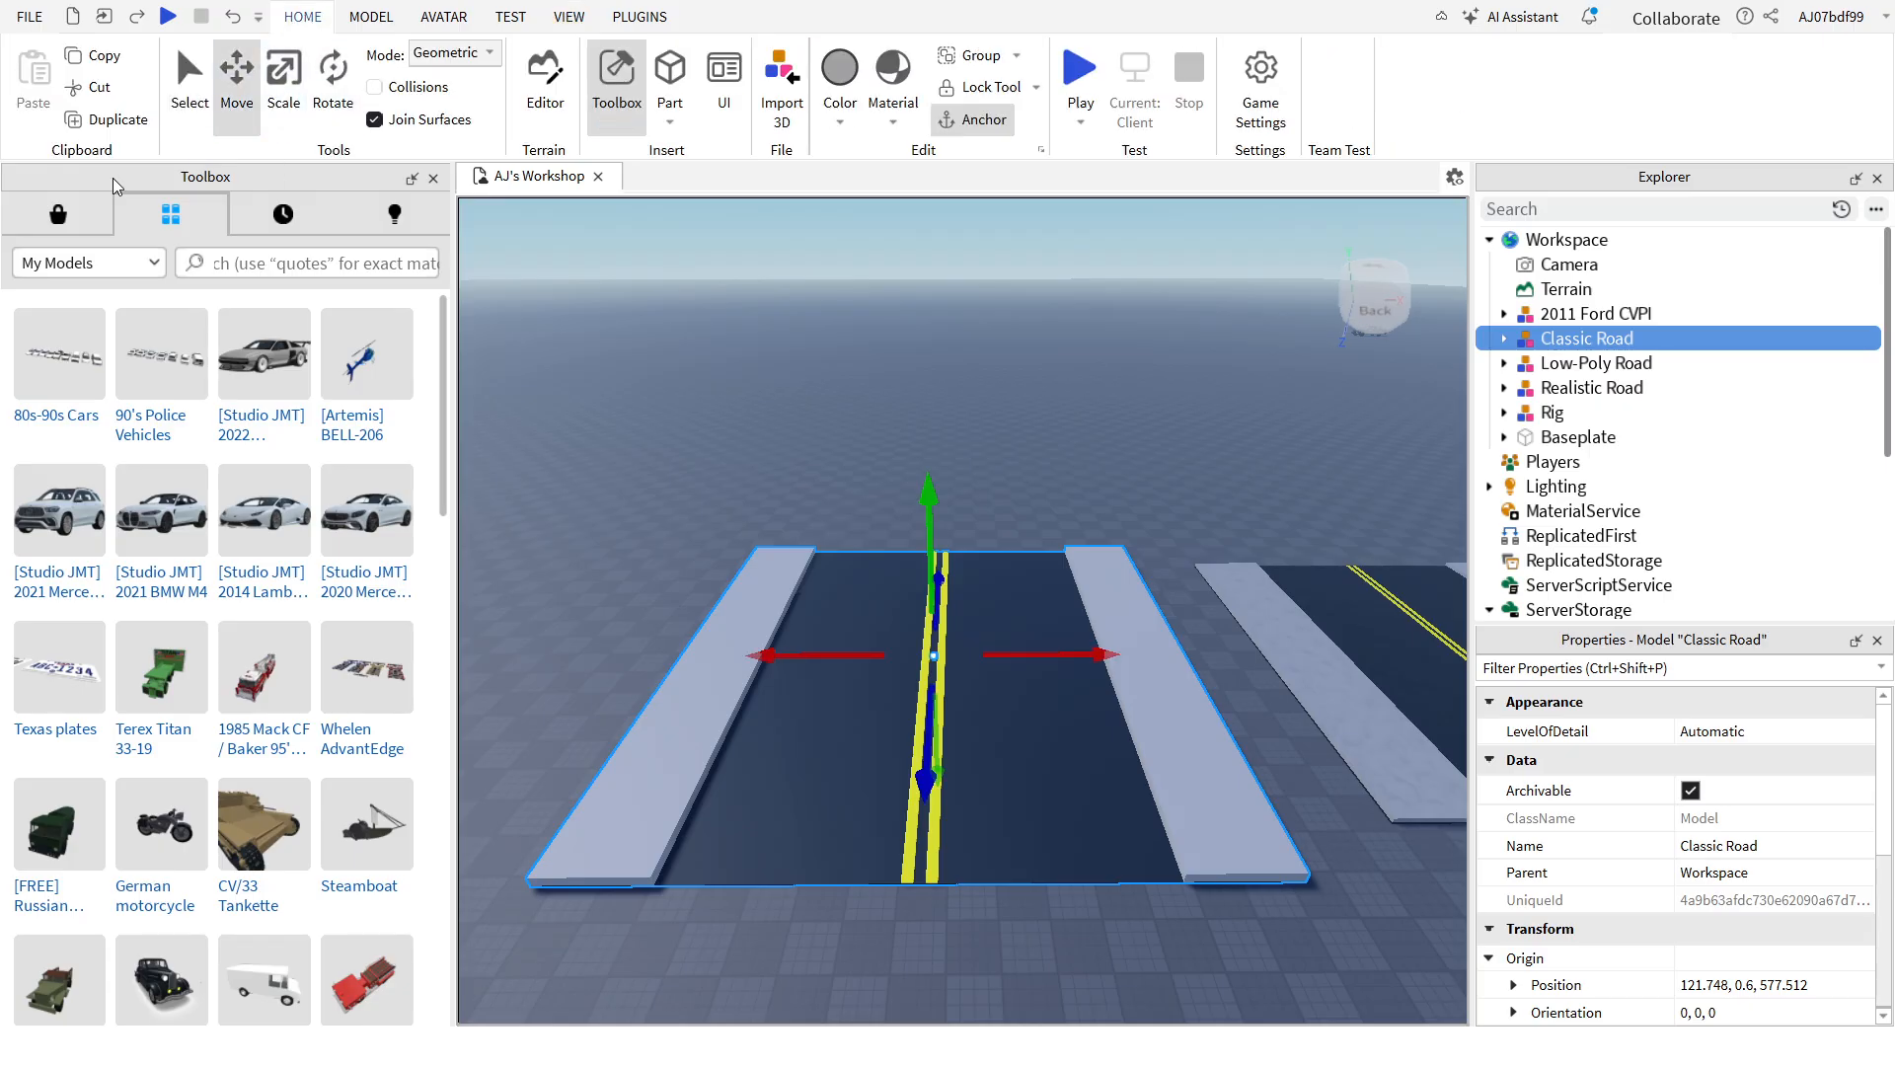
right_drag(693, 448, 697, 457)
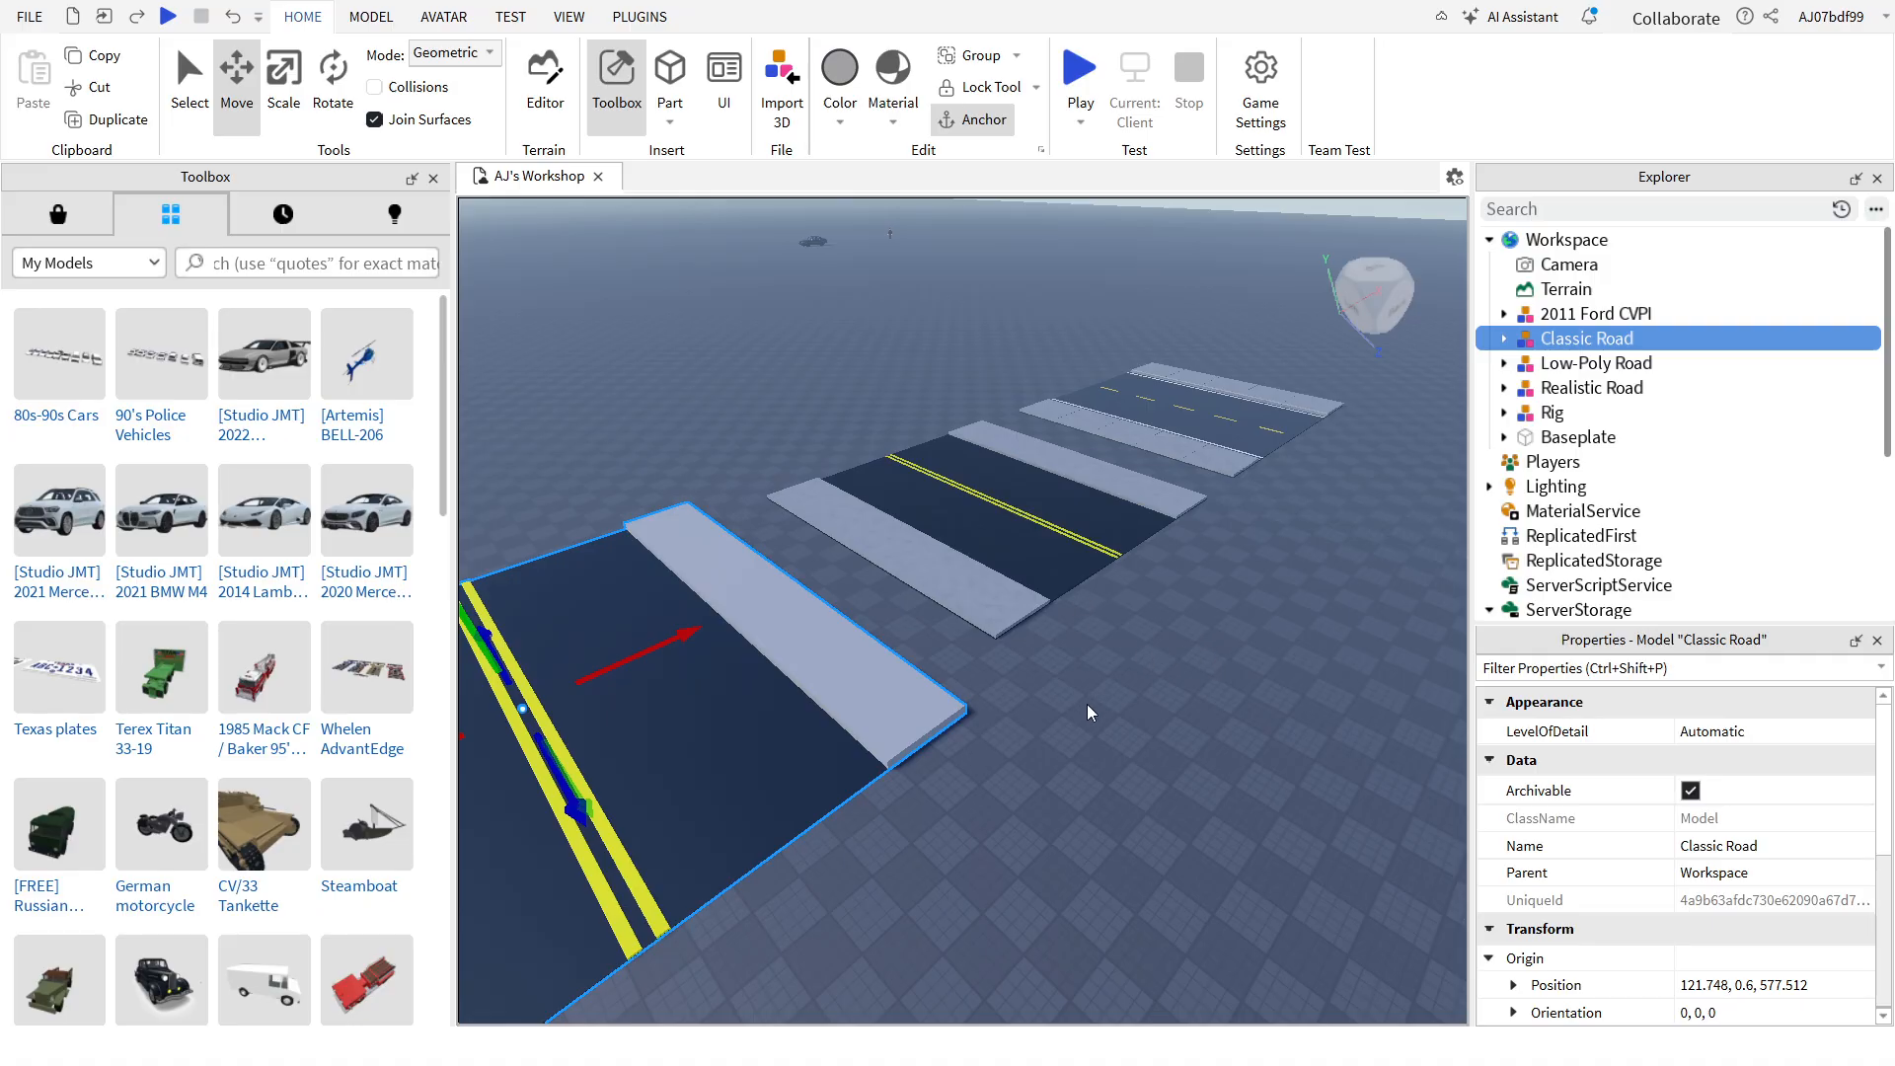
key(f)
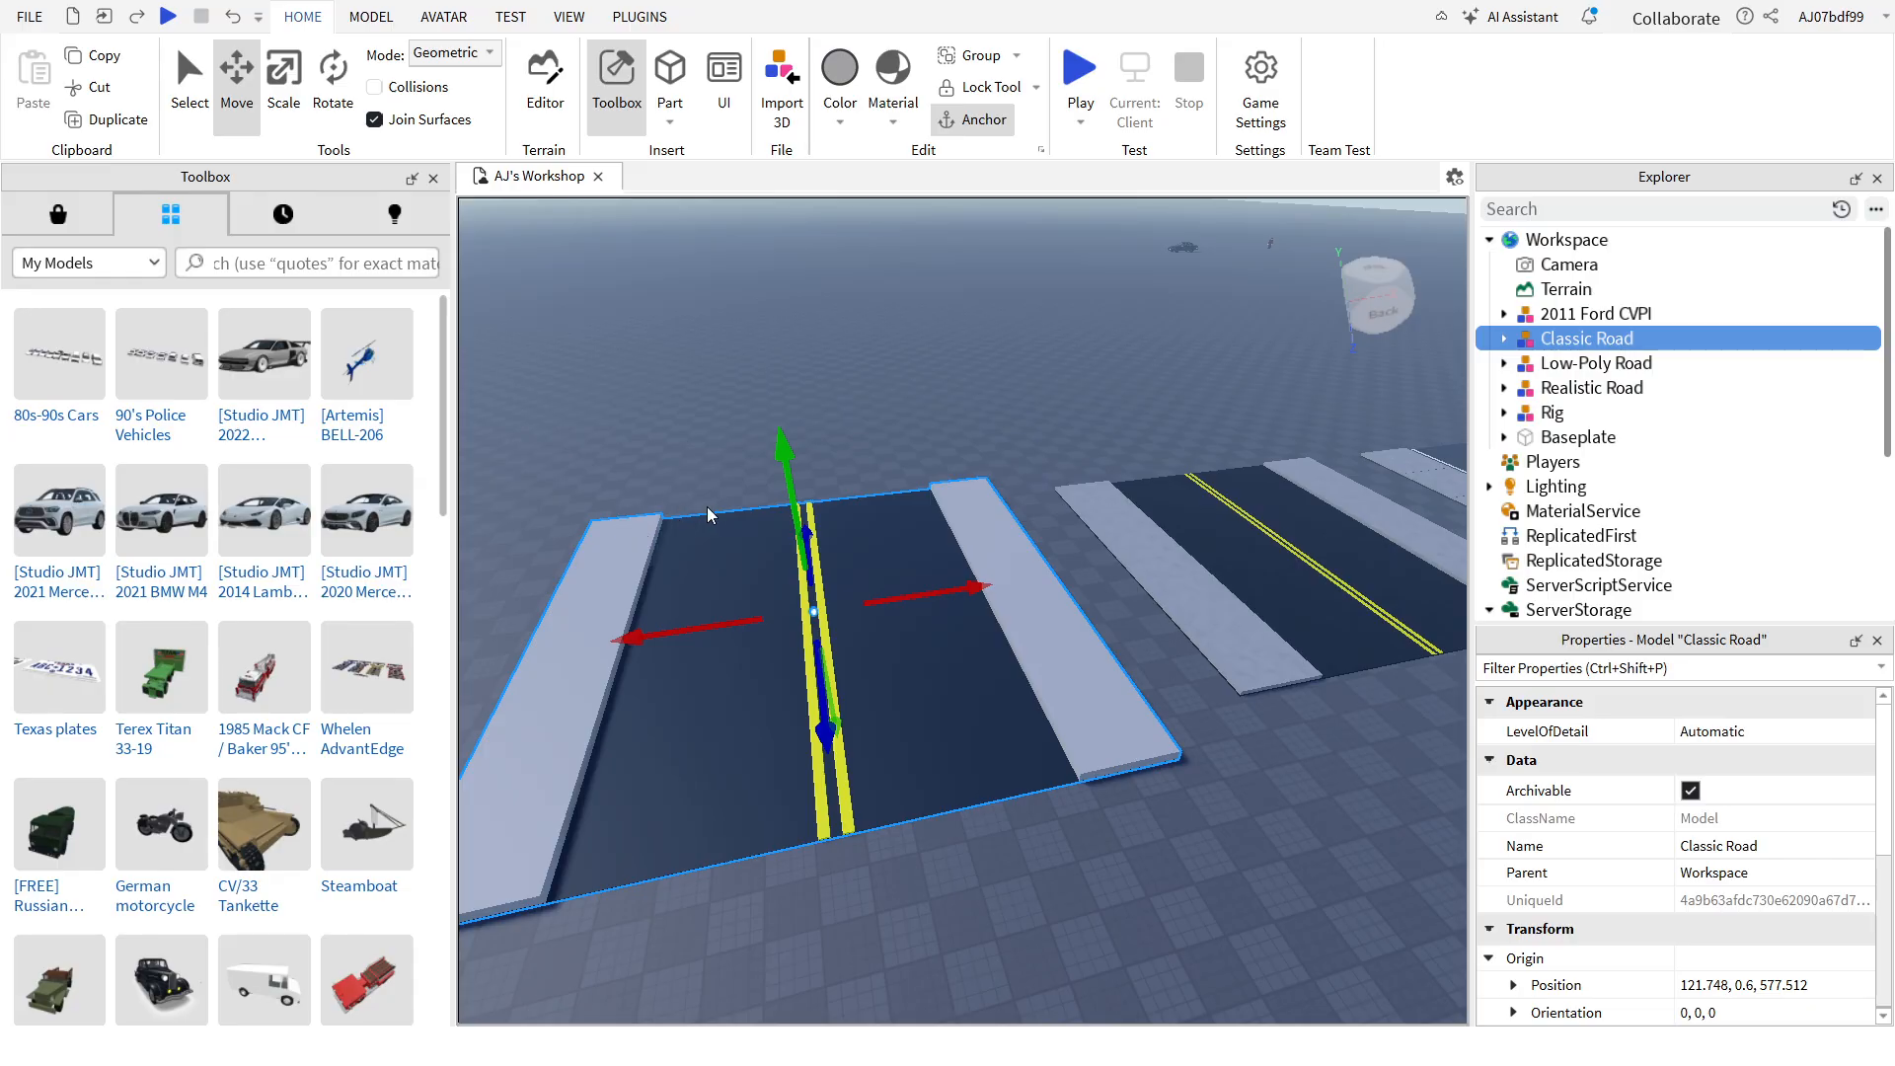
mouse_move(825, 728)
mouse_down()
mouse_move(783, 626)
mouse_move(827, 748)
mouse_up()
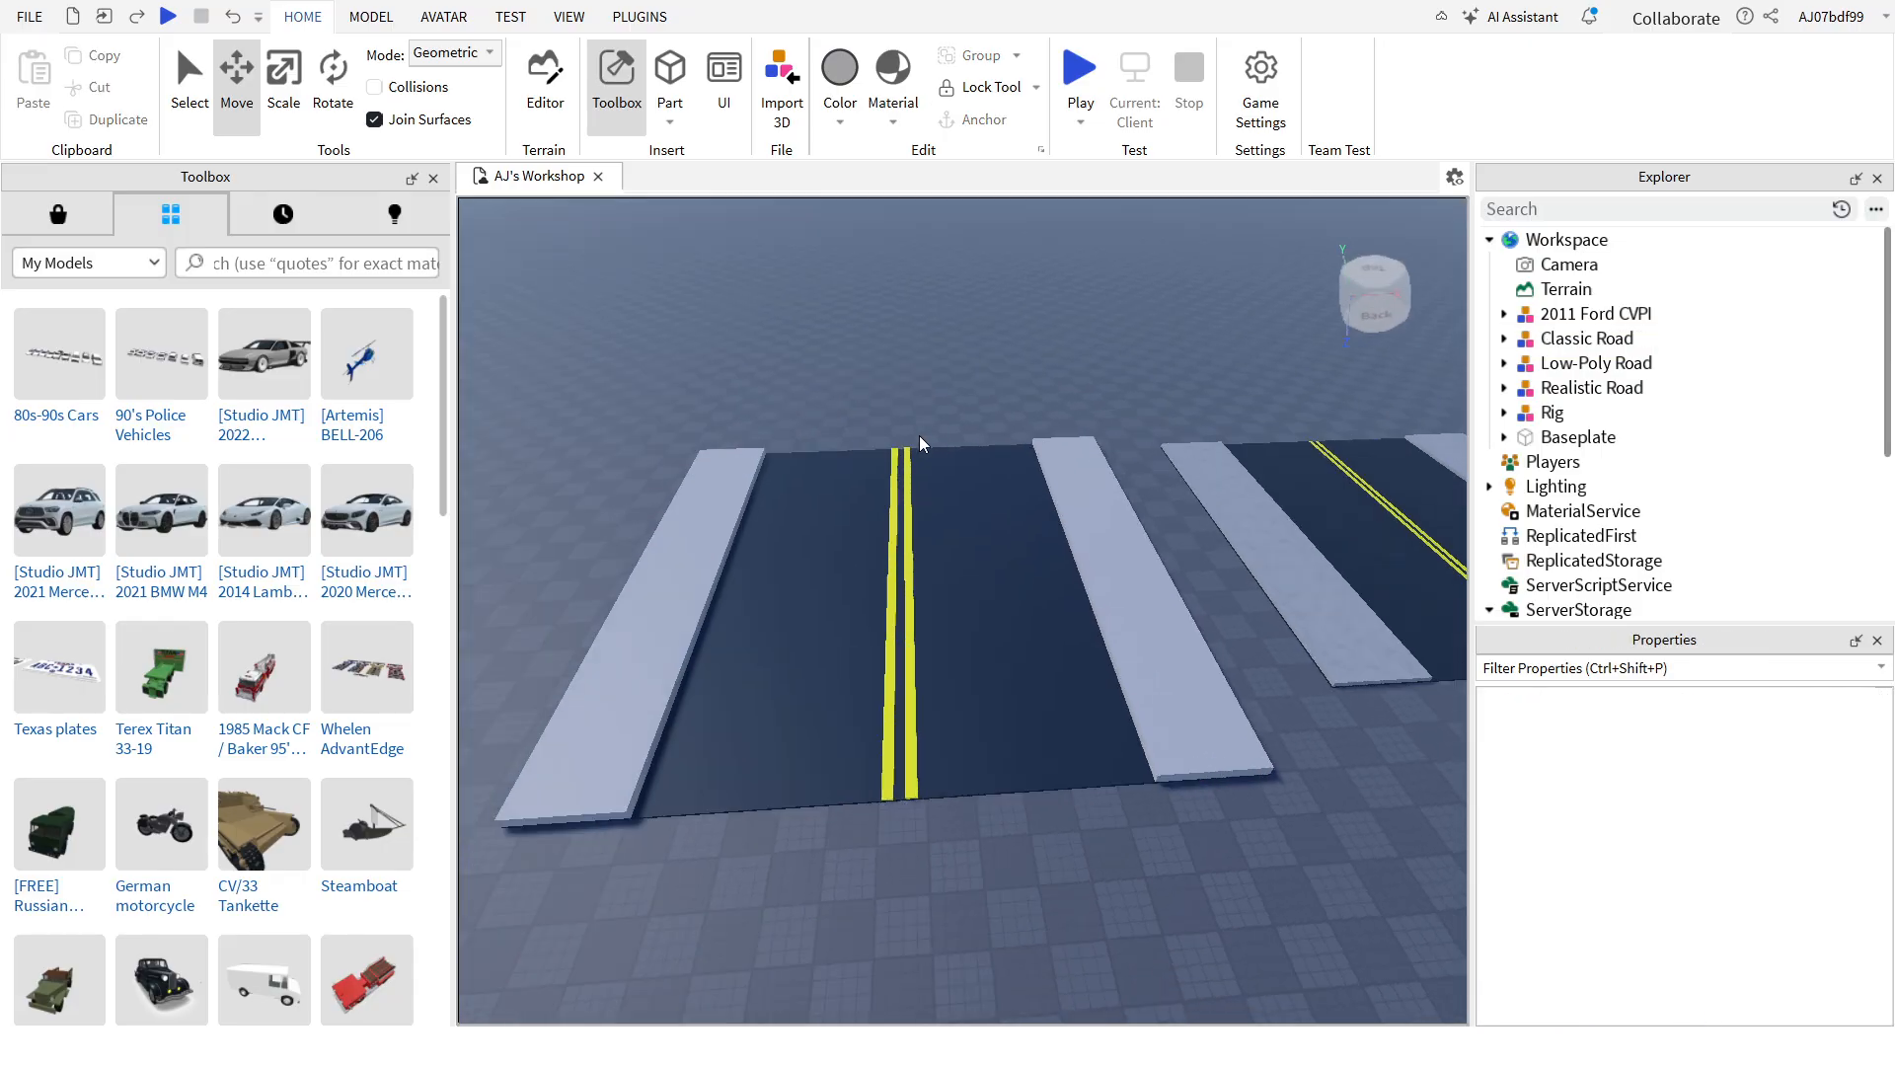
click(1046, 672)
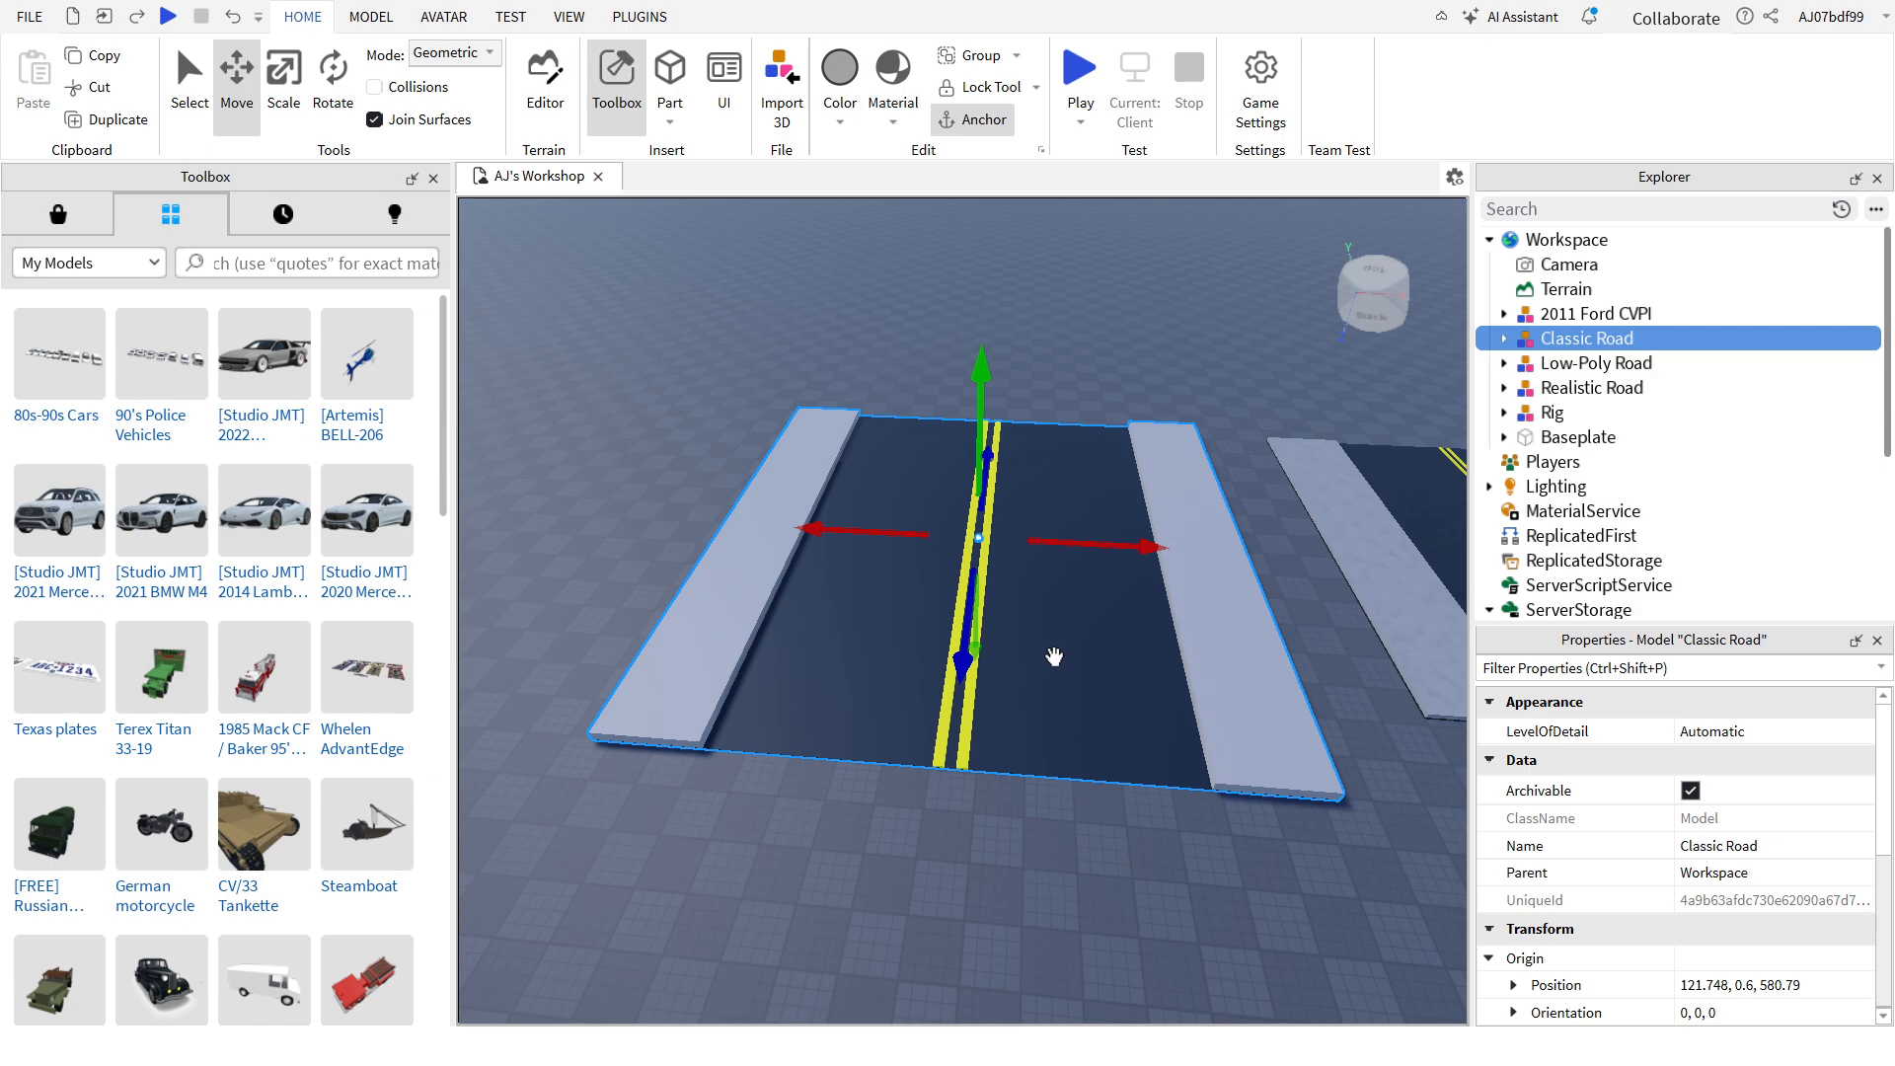
Step: View the Classic Road and Low-Poly Road from several angles to compare their construction
right_drag(1054, 656, 1079, 656)
right_drag(1137, 731, 1147, 747)
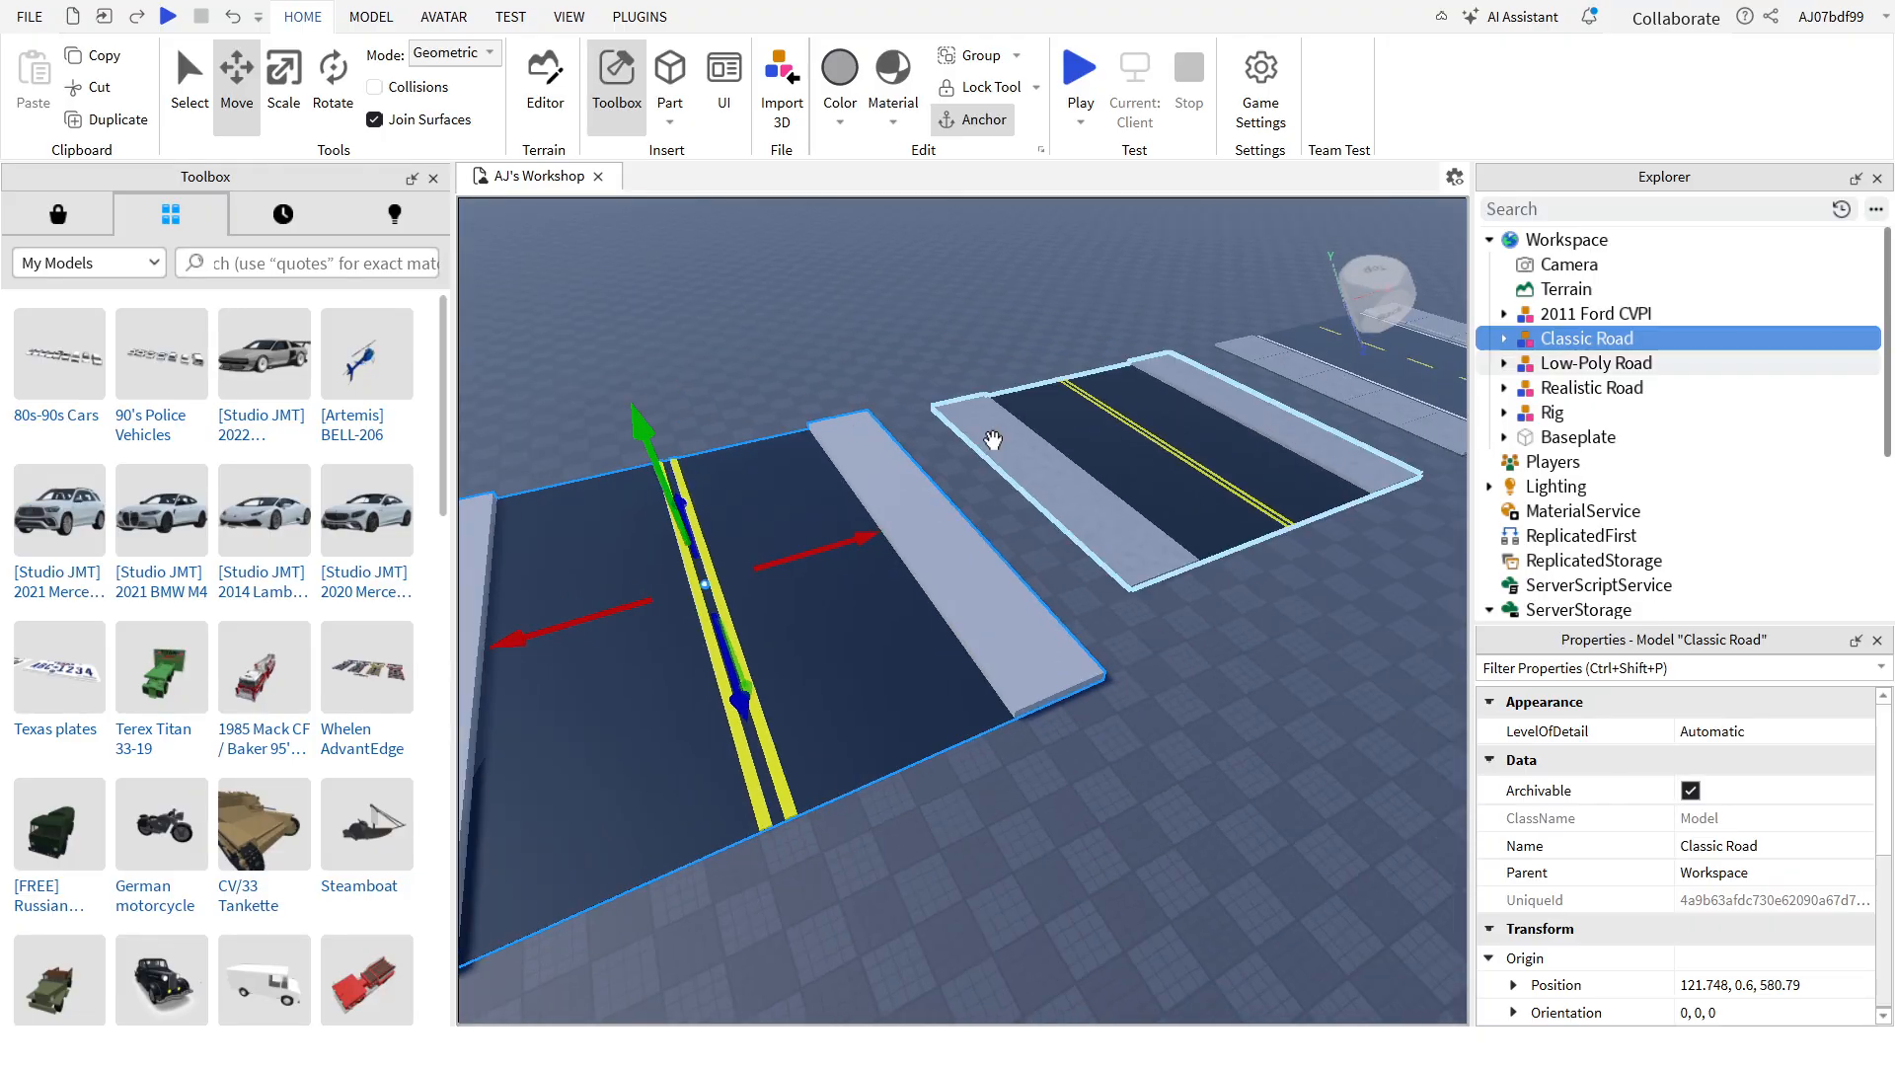
click(919, 403)
key(d)
right_drag(1345, 512, 1334, 501)
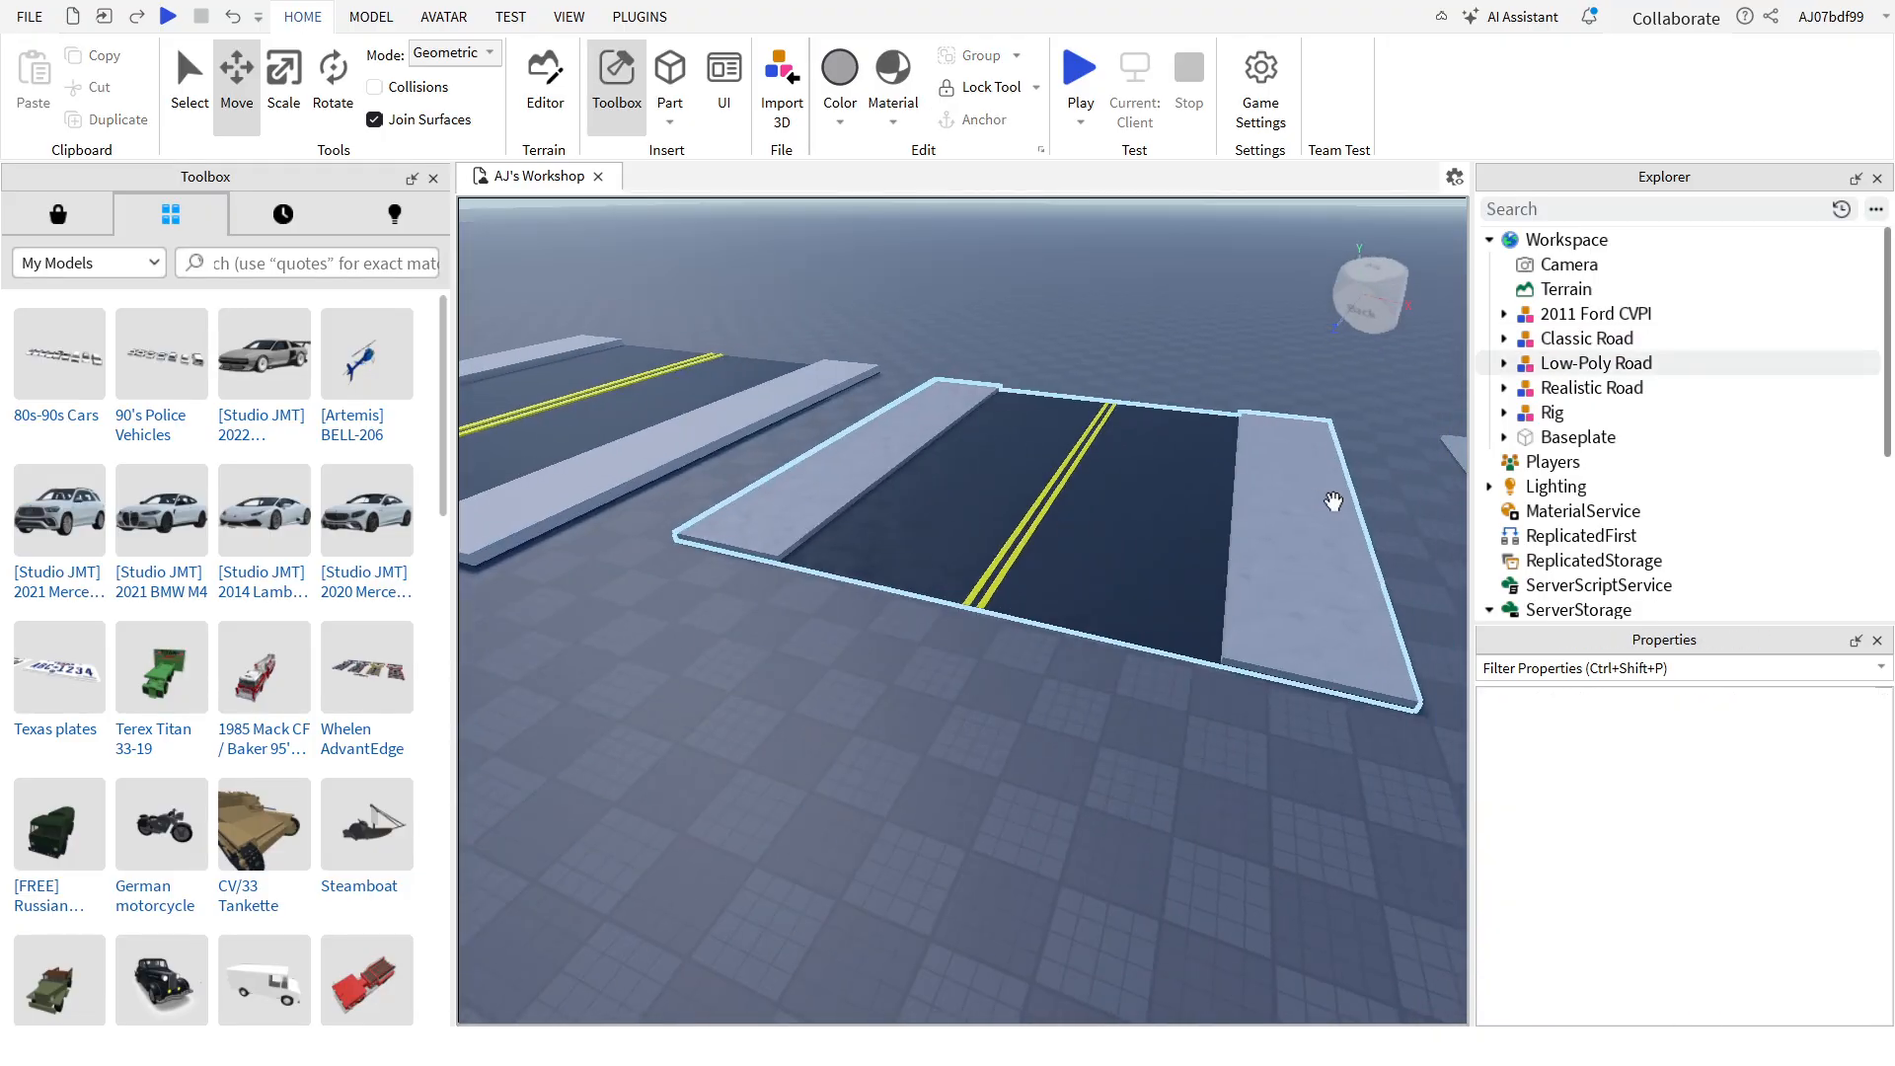
key(d)
key(a)
right_drag(1201, 848, 1200, 842)
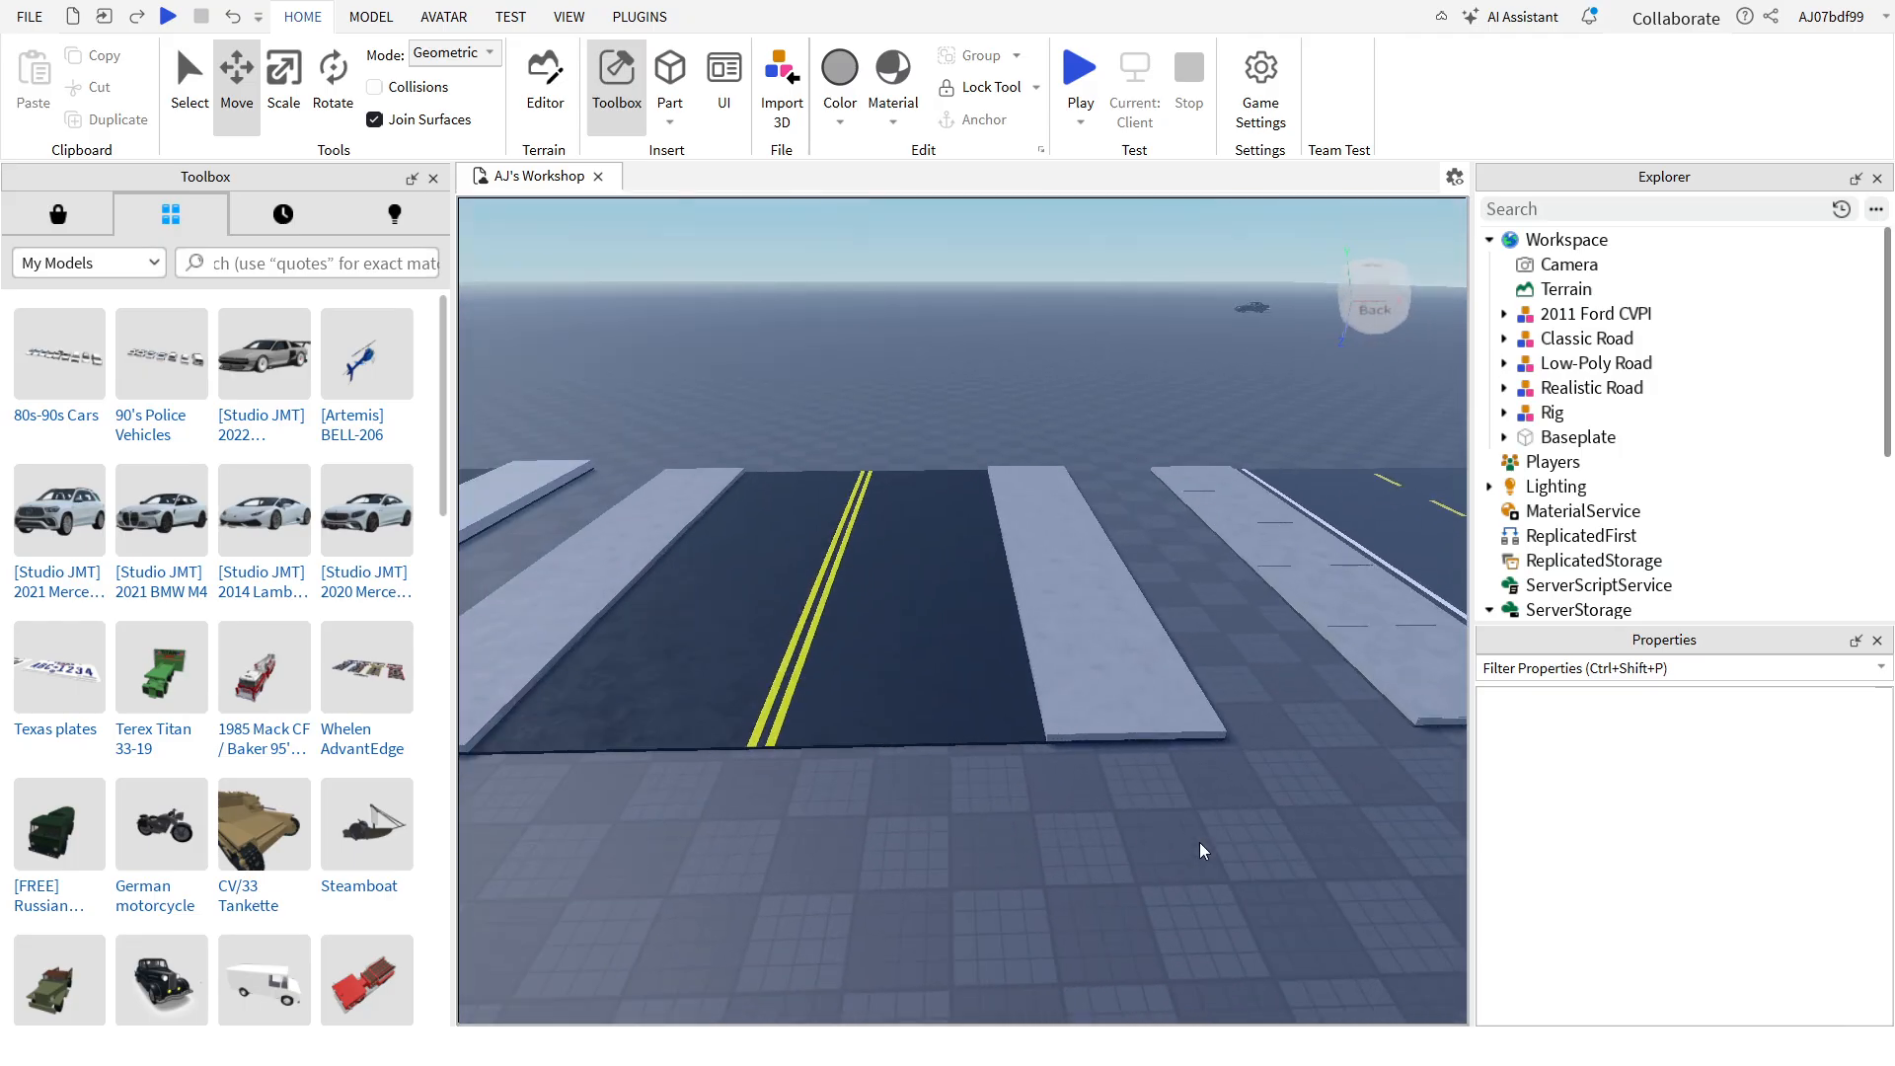
key(a)
key(d)
key(s)
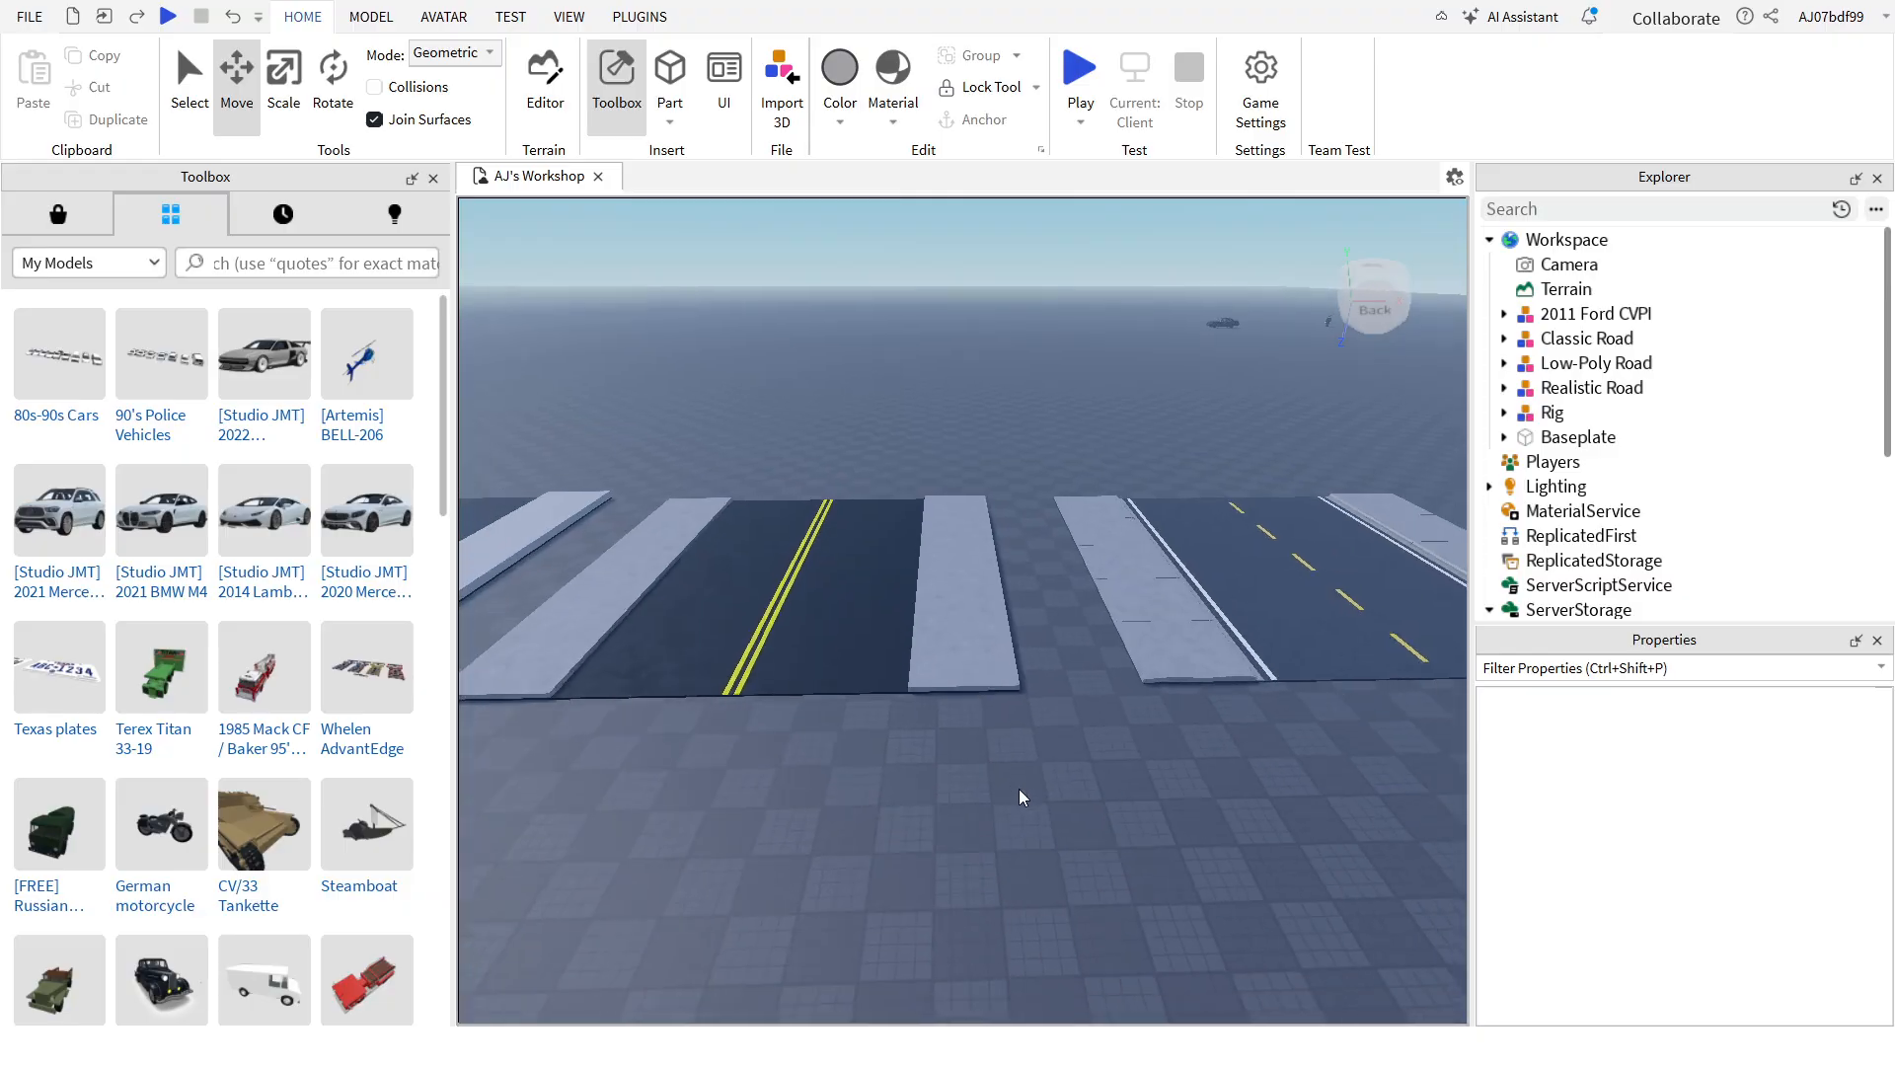
key(s)
Step: Select the Low-Poly Road and Realistic Road in turn and compare them side by side
click(905, 631)
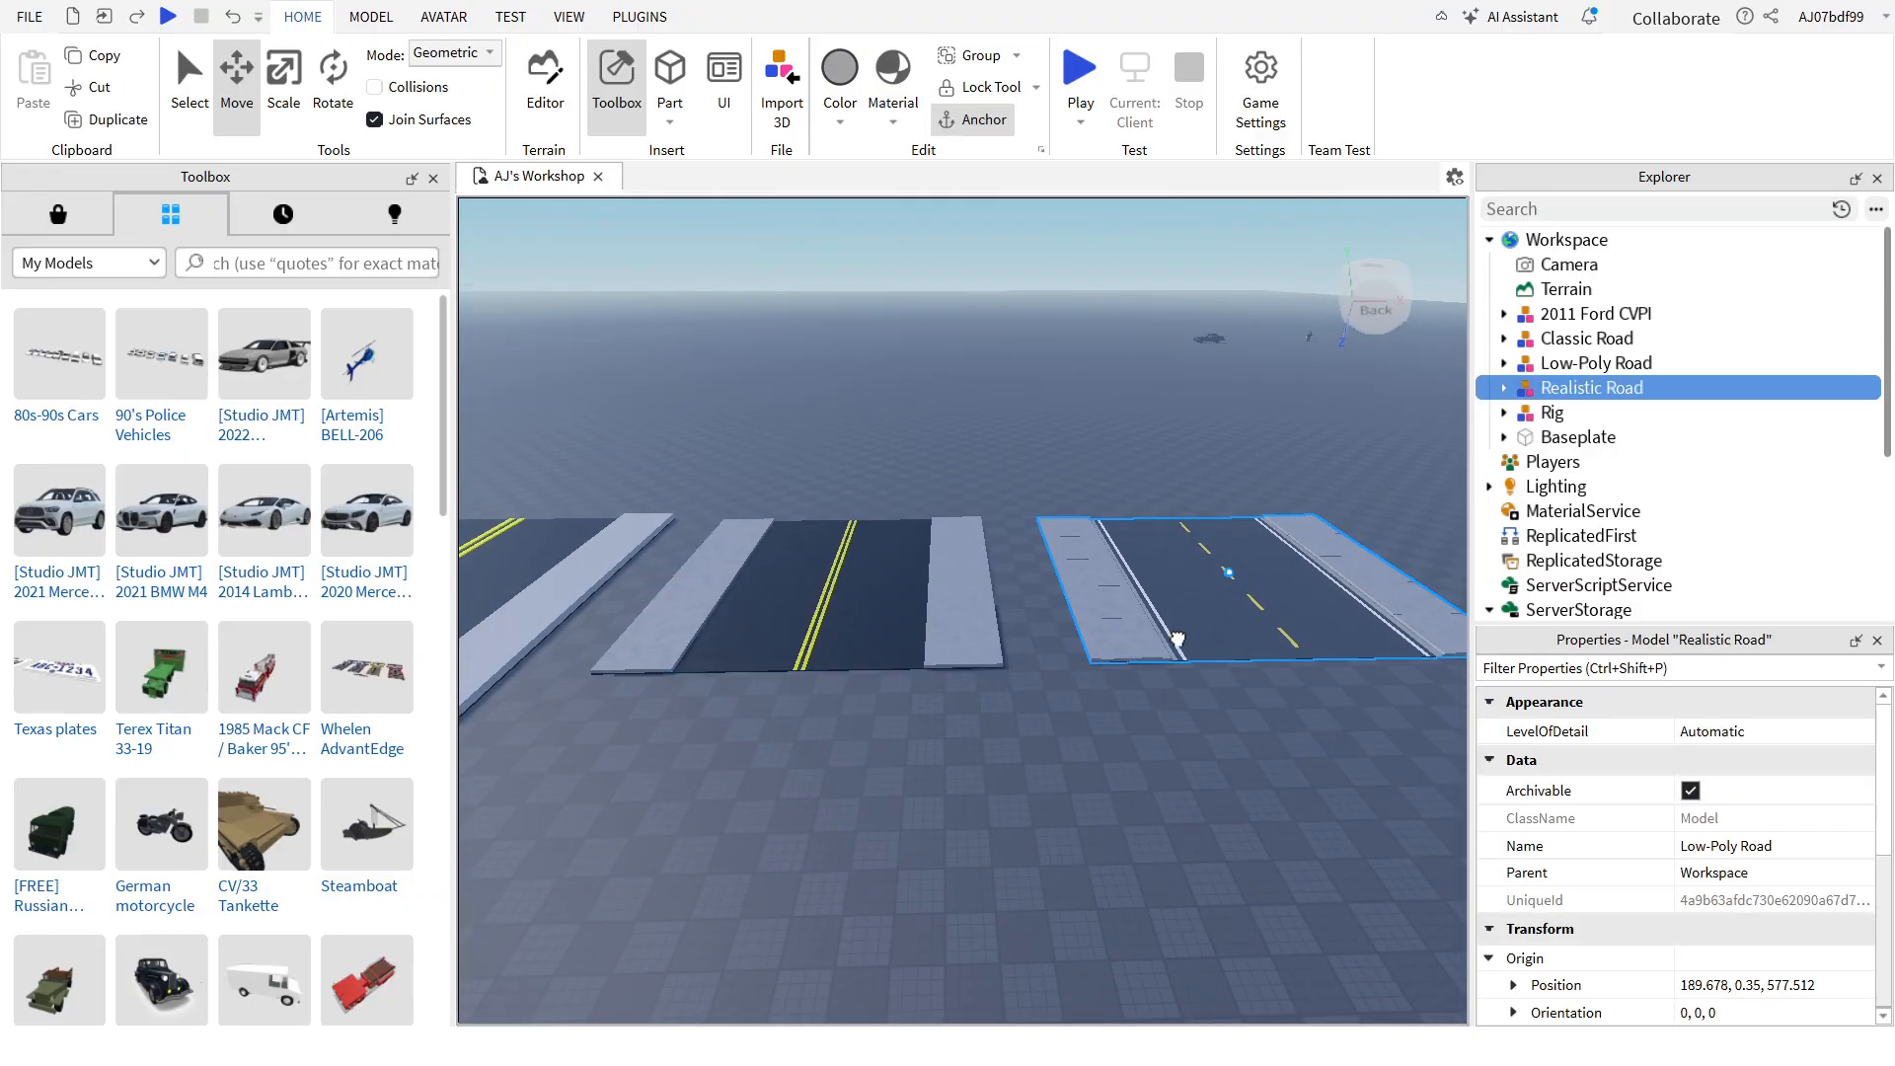
click(862, 685)
click(1223, 613)
click(908, 583)
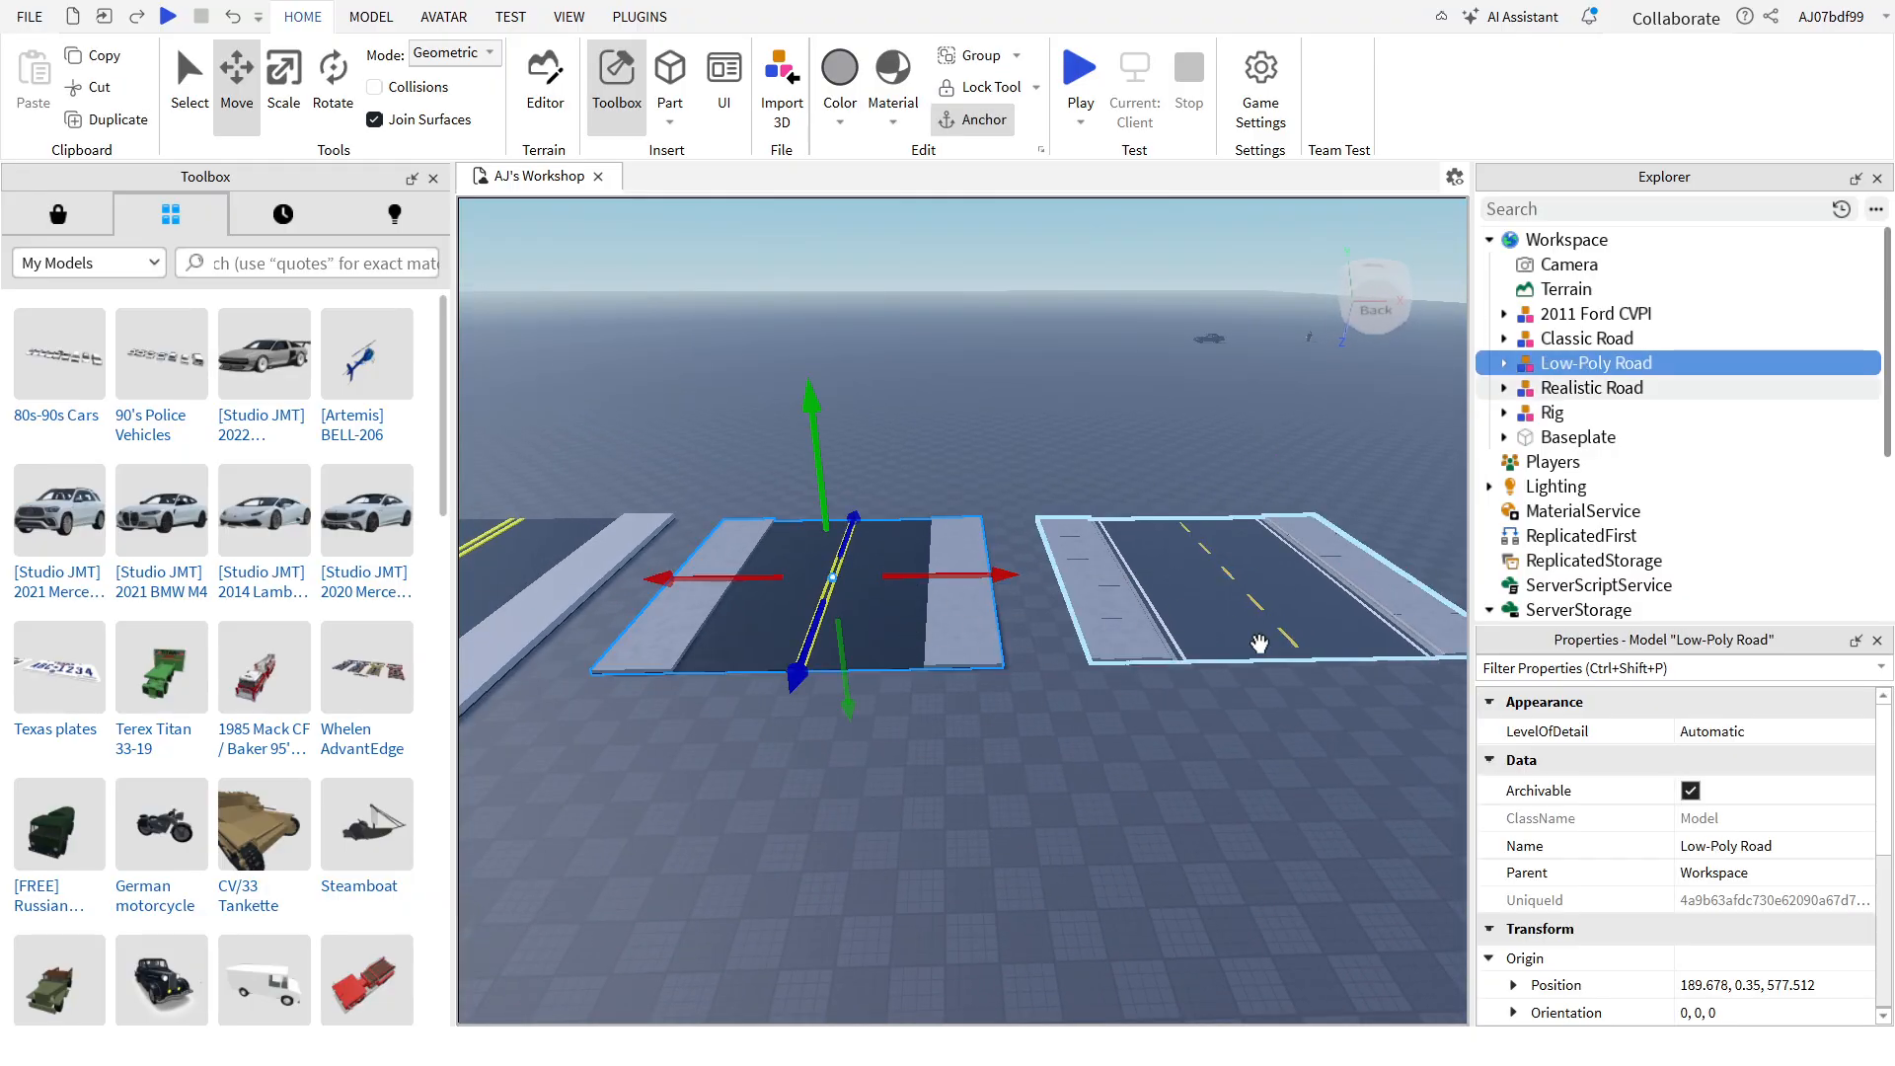
click(1259, 642)
key(a)
click(892, 884)
key(d)
key(w)
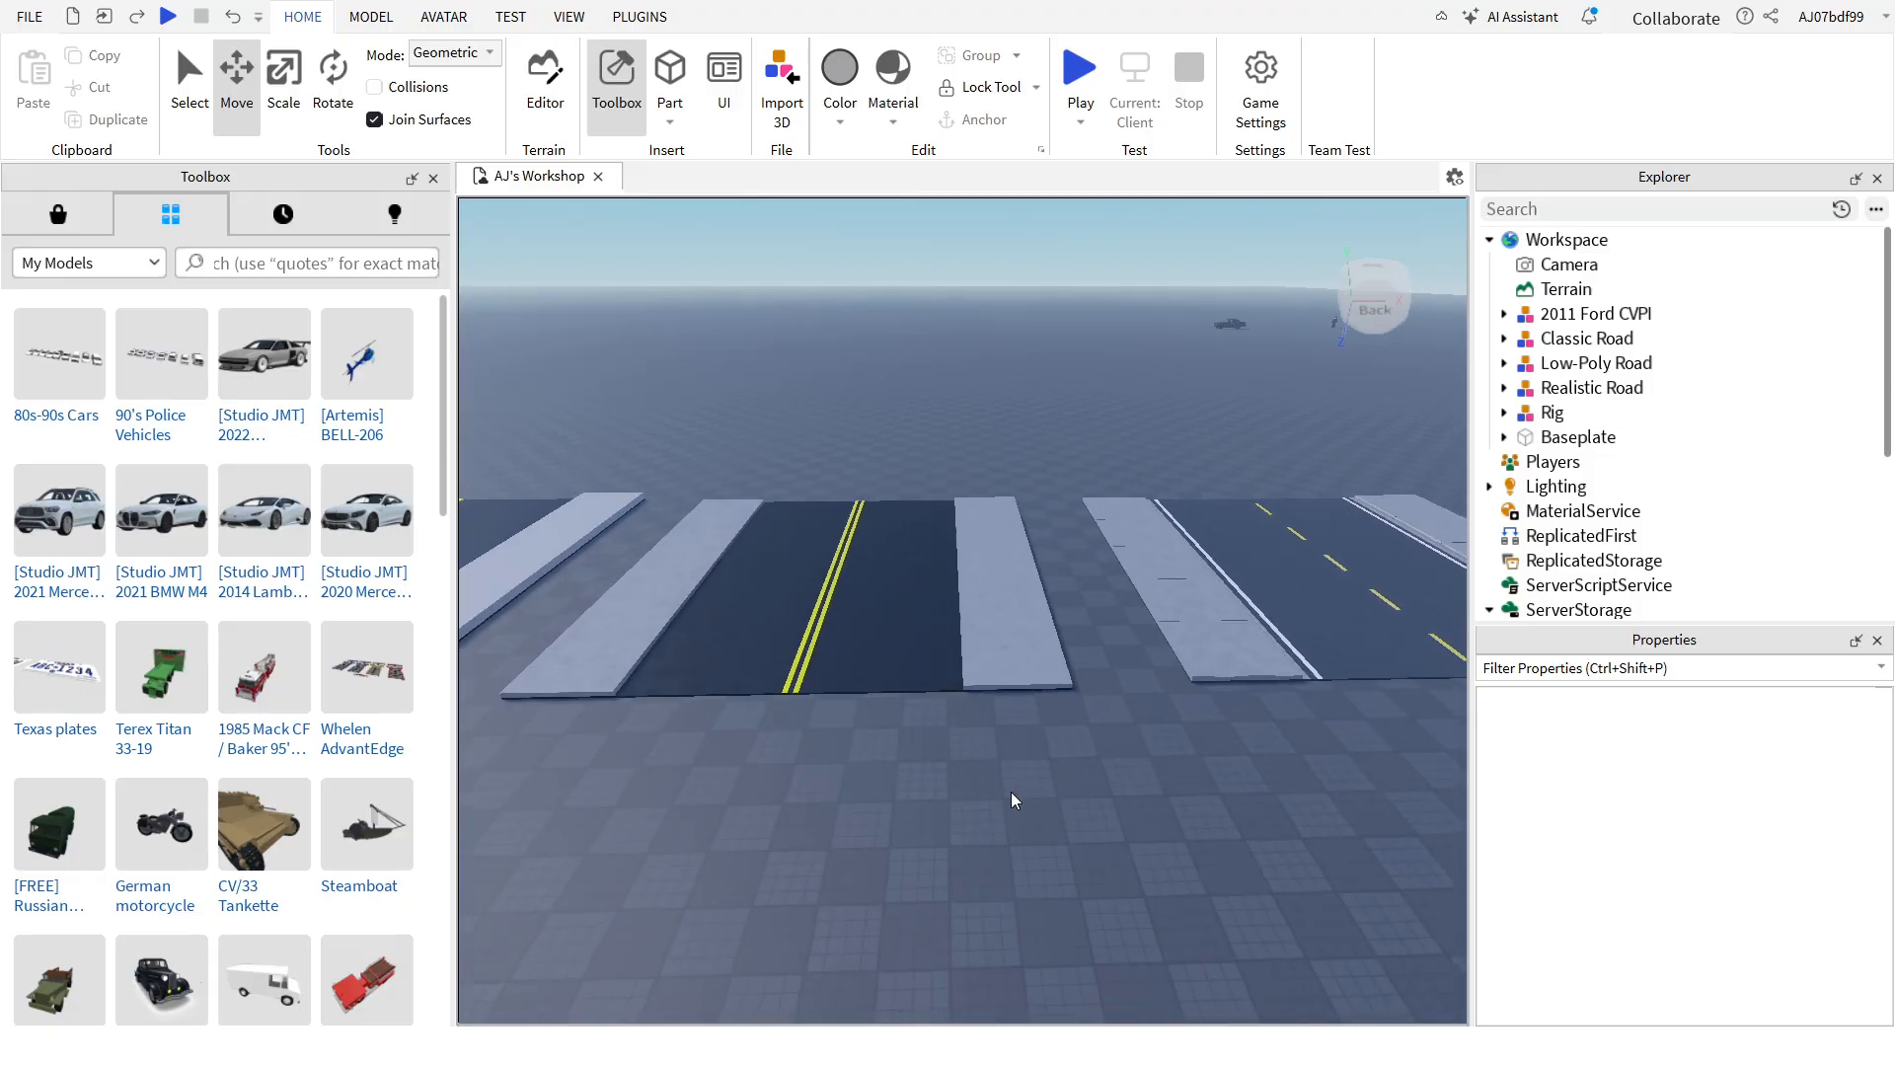
key(a)
key(w)
key(a)
right_drag(1116, 760, 1134, 765)
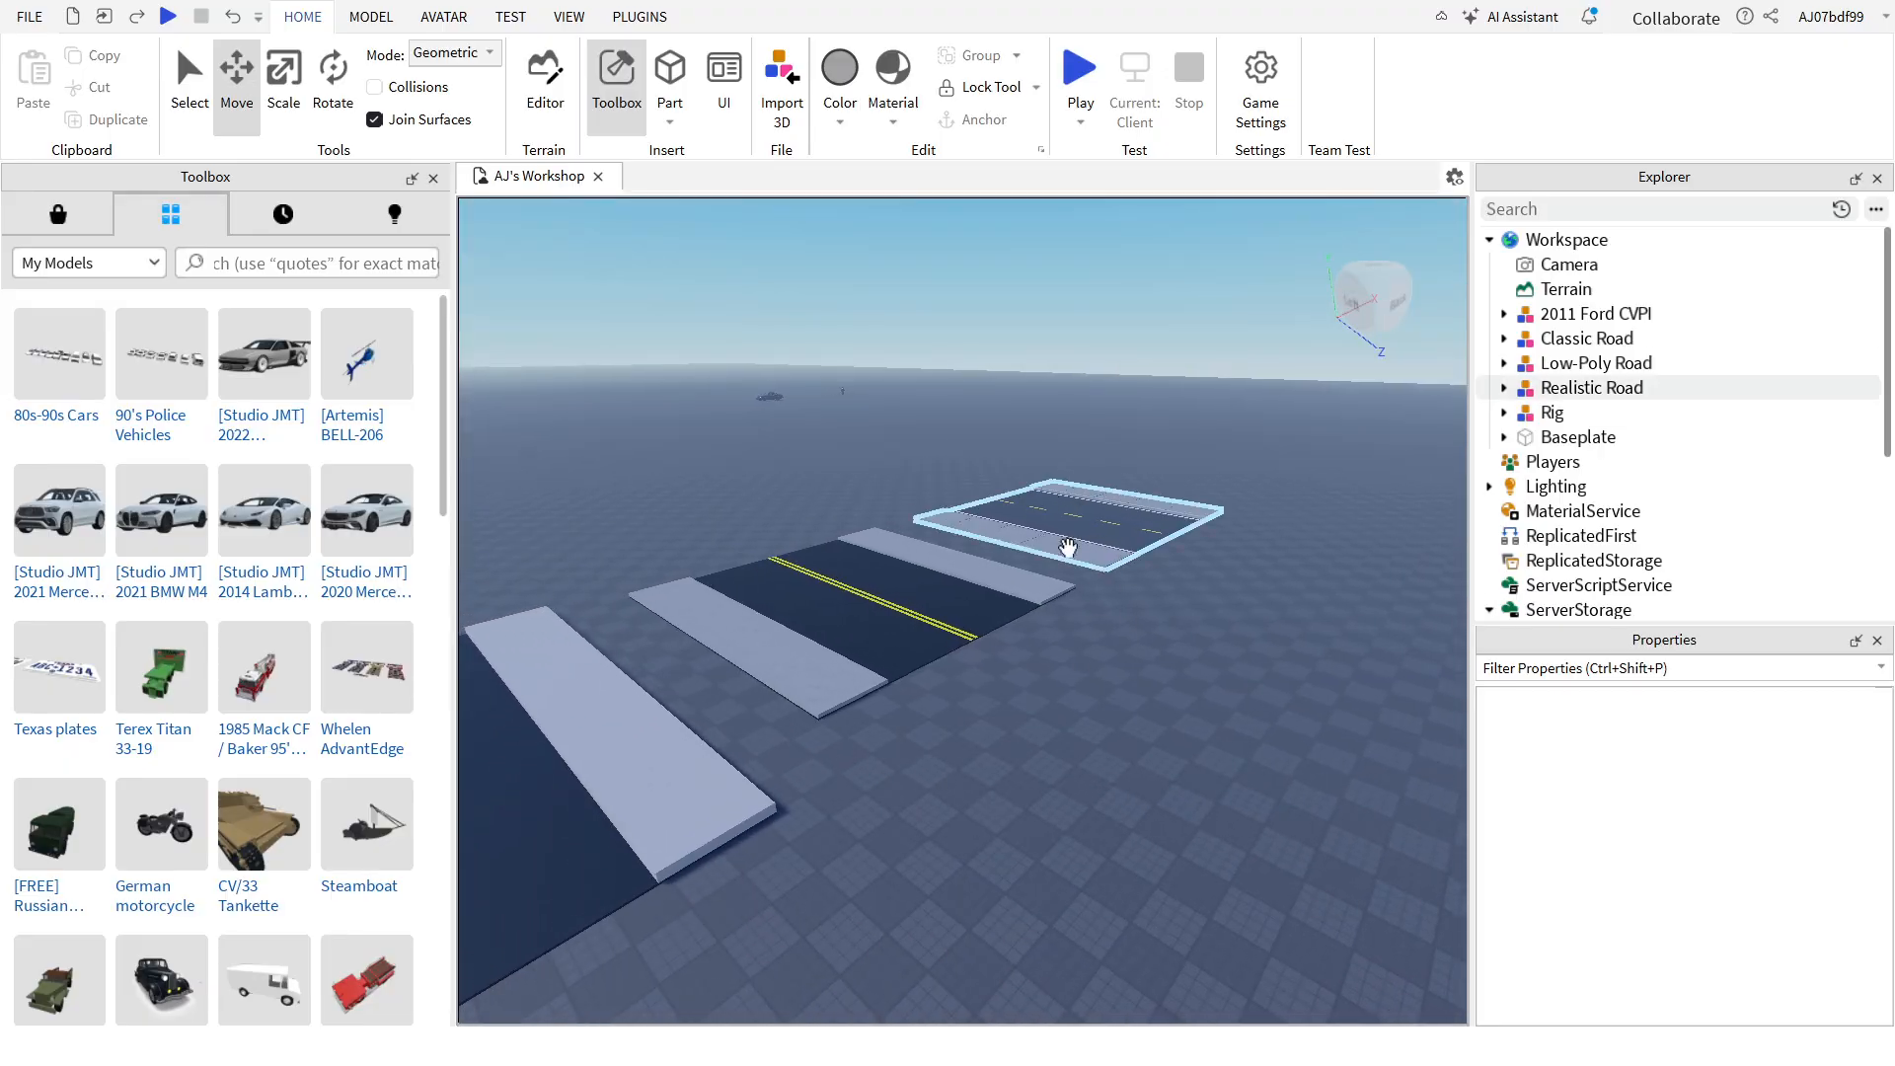
Step: Duplicate the Classic Road and move the copy along the road's length to a Z position of about 501.18
right_drag(1092, 702, 1070, 715)
key(d)
key(w)
key(d)
key(a)
right_drag(872, 537, 906, 620)
key(w)
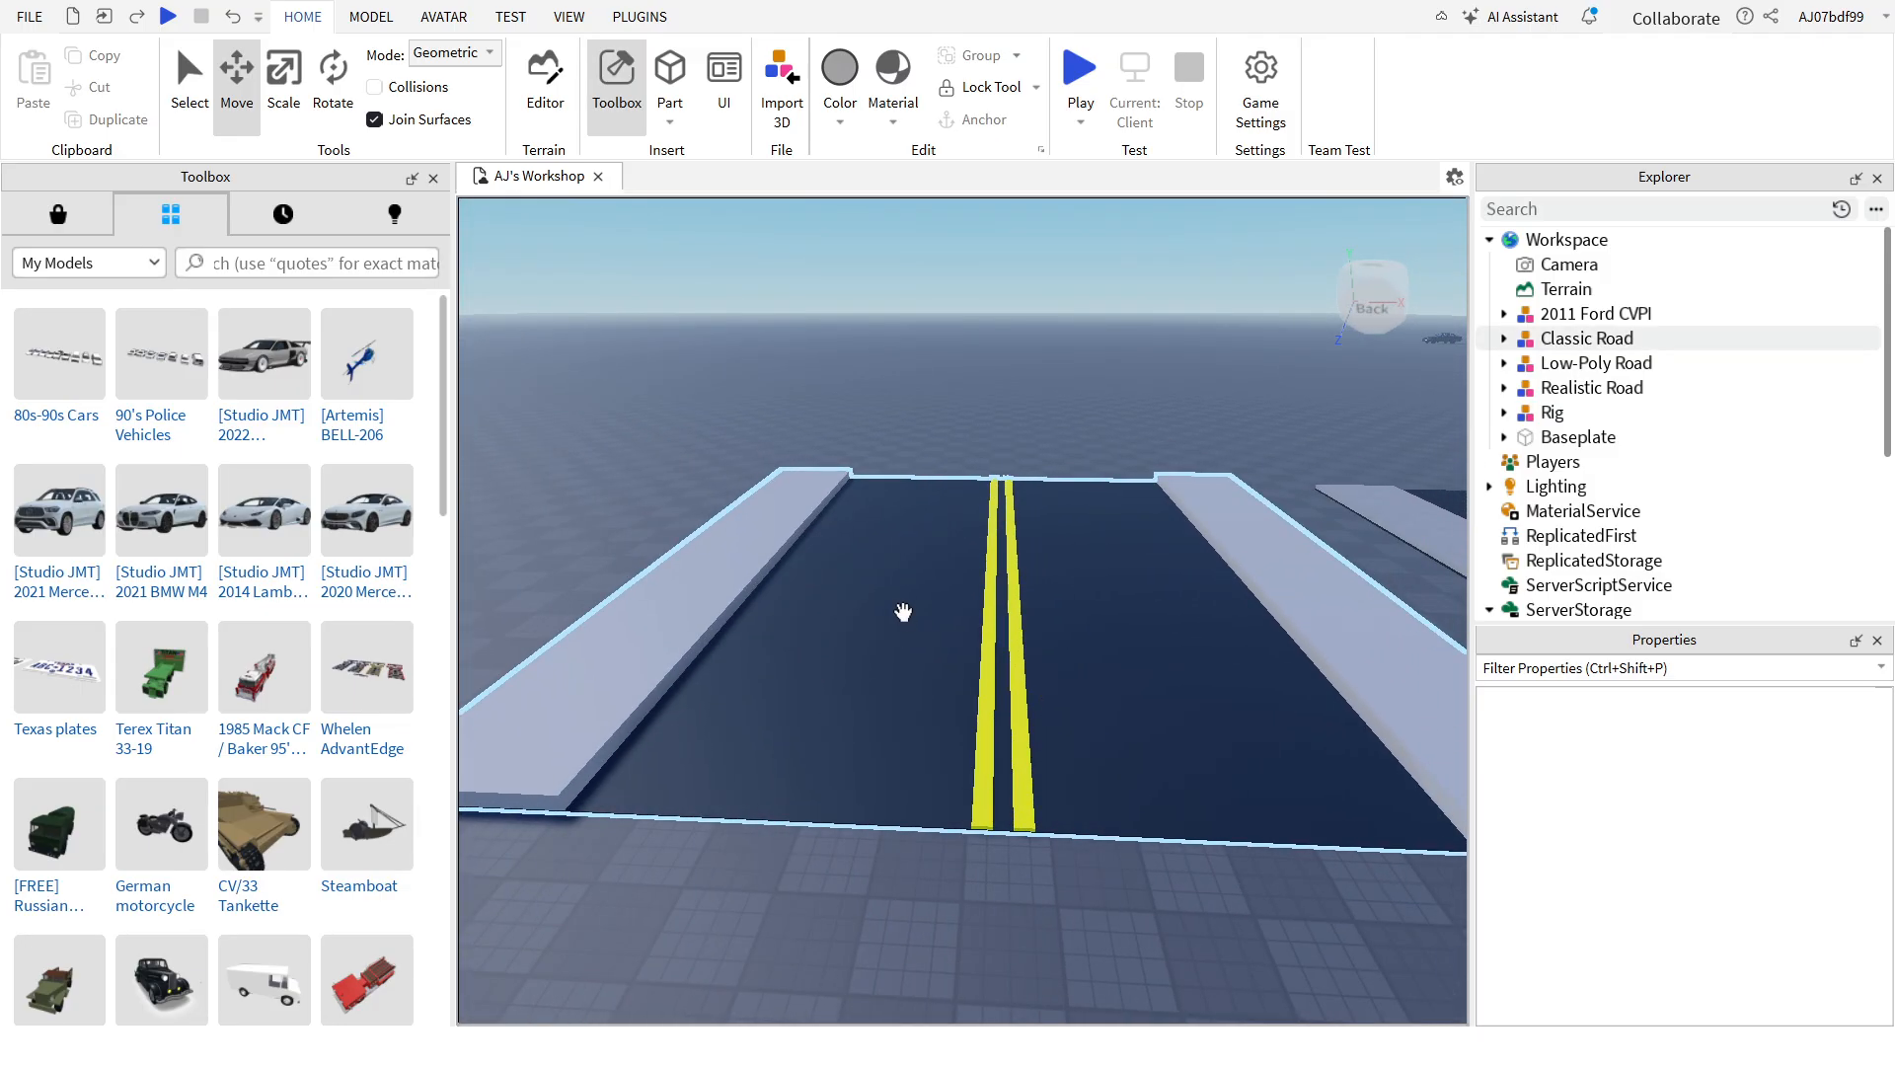
click(903, 612)
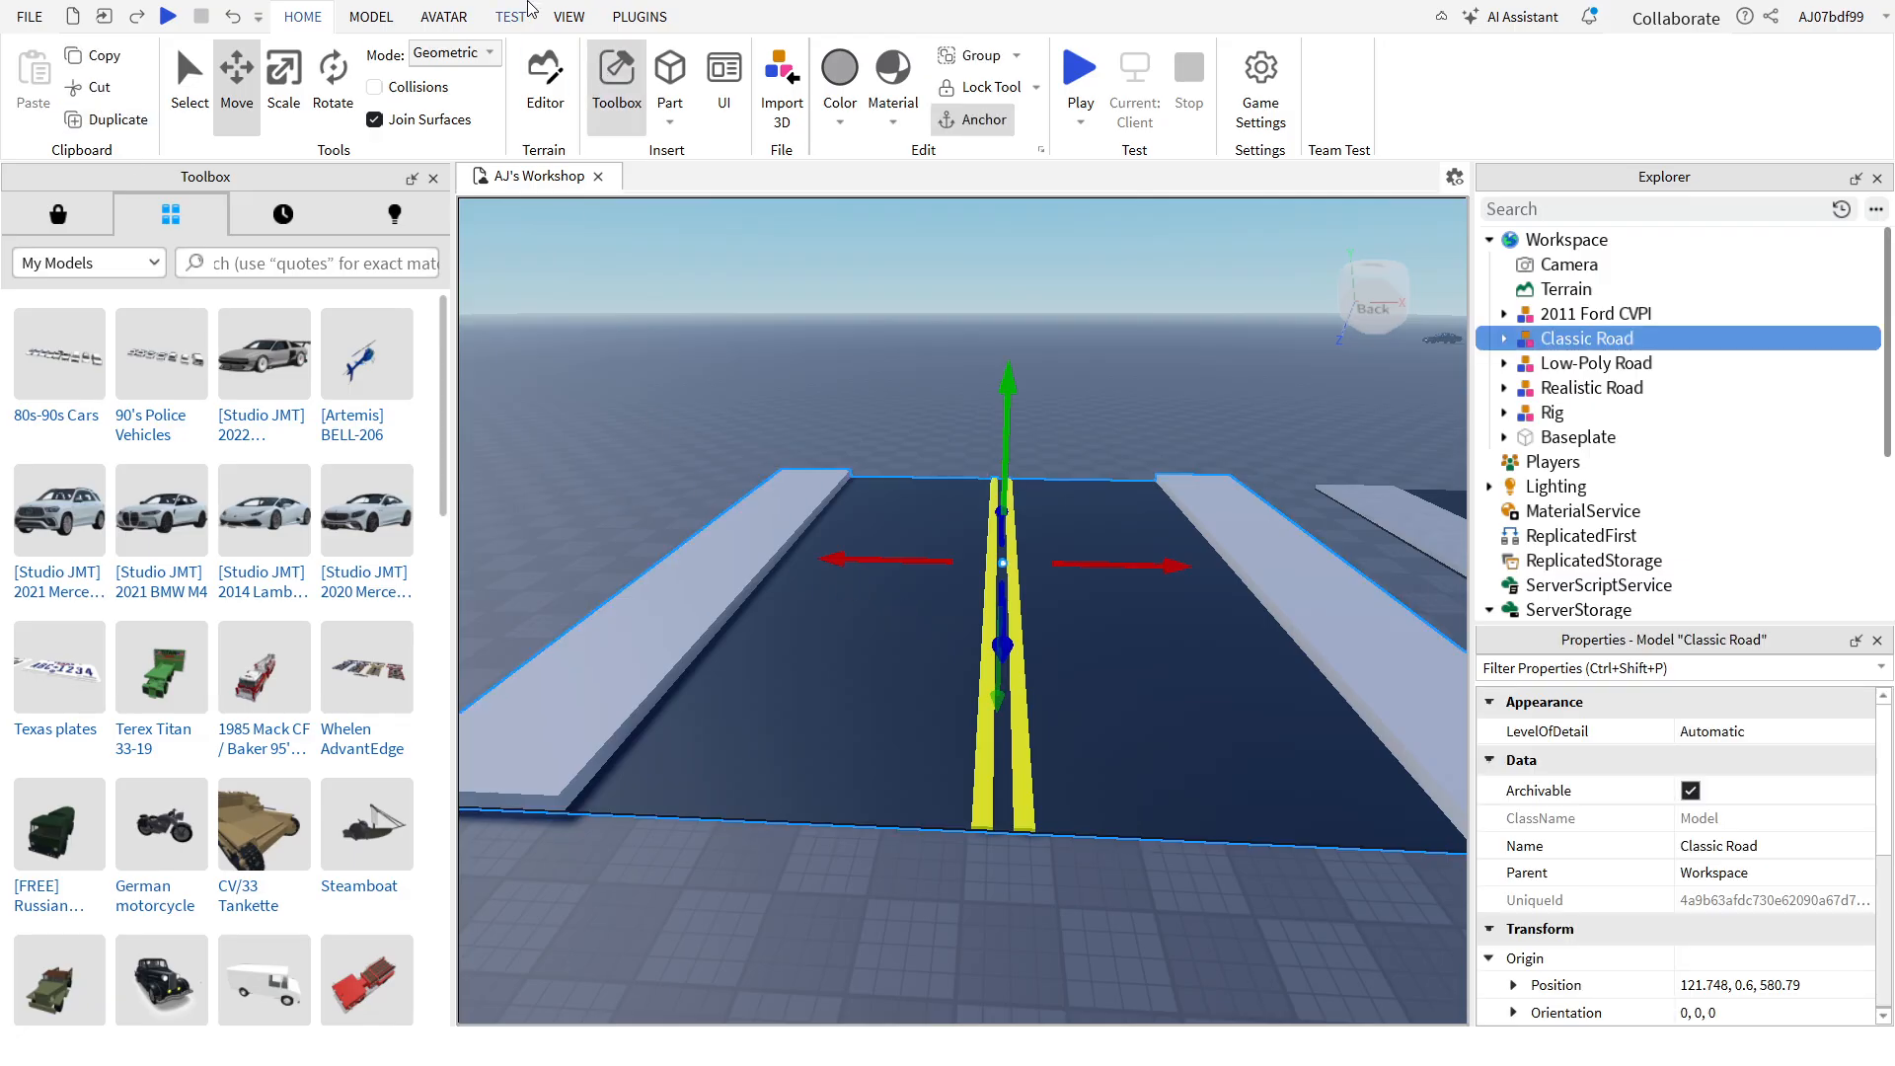
click(118, 120)
drag(1009, 588, 1023, 437)
key(f)
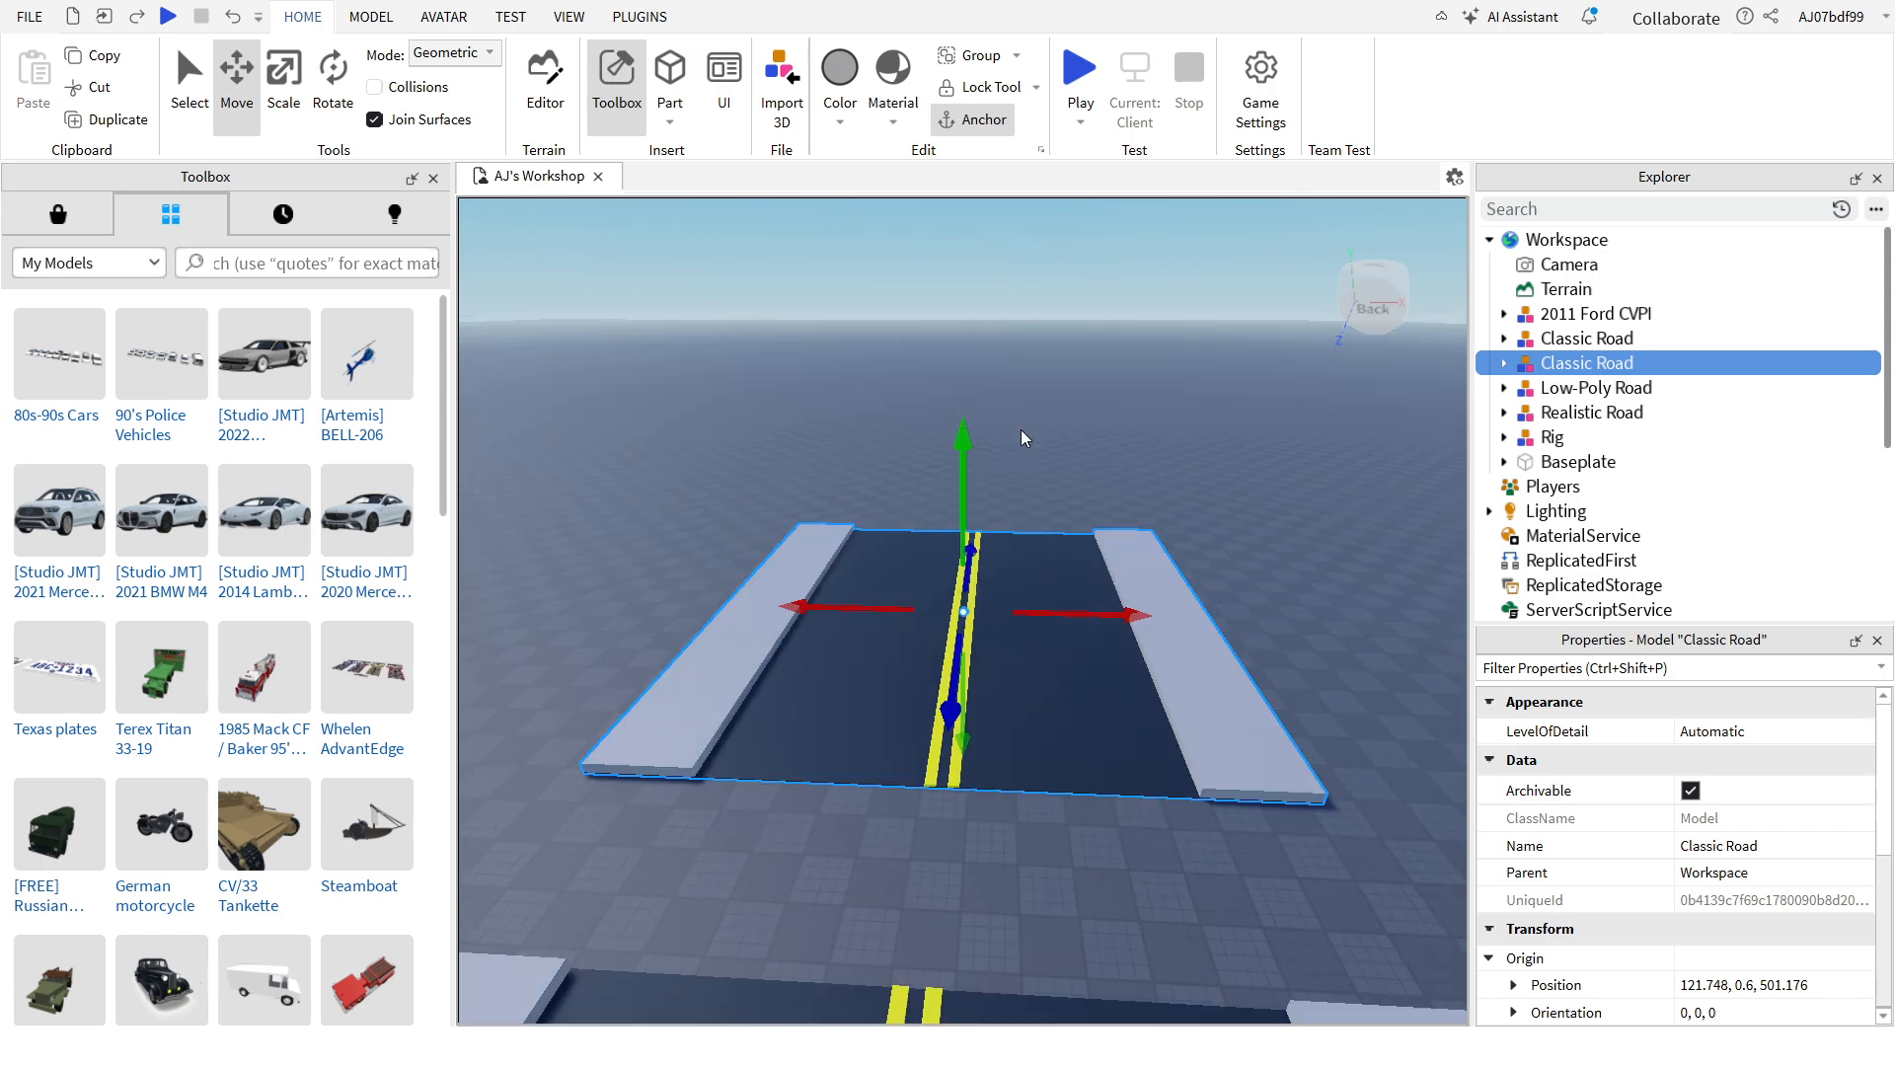
Step: Expand the duplicated Classic Road model and check the Size of its base part
scroll(1022, 430, down, 2)
click(1503, 362)
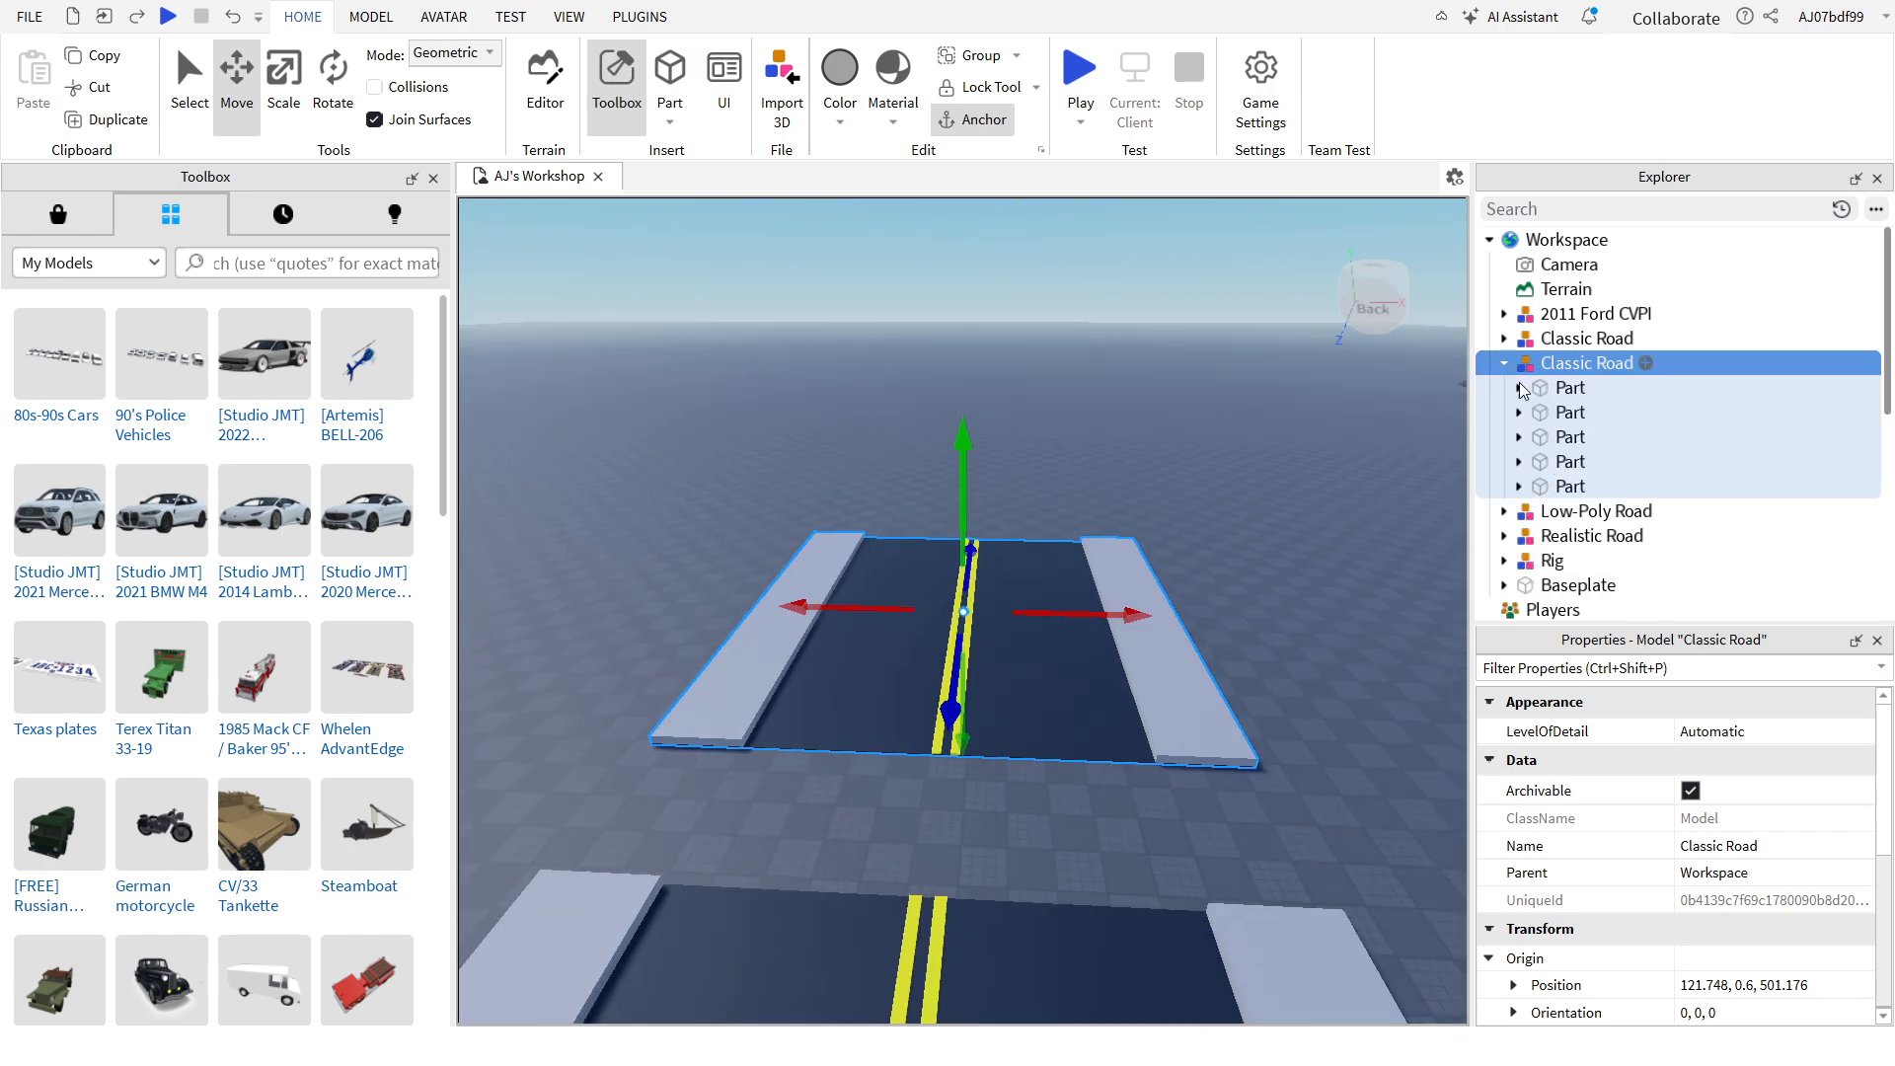
click(1554, 409)
click(1547, 396)
scroll(1717, 881, down, 3)
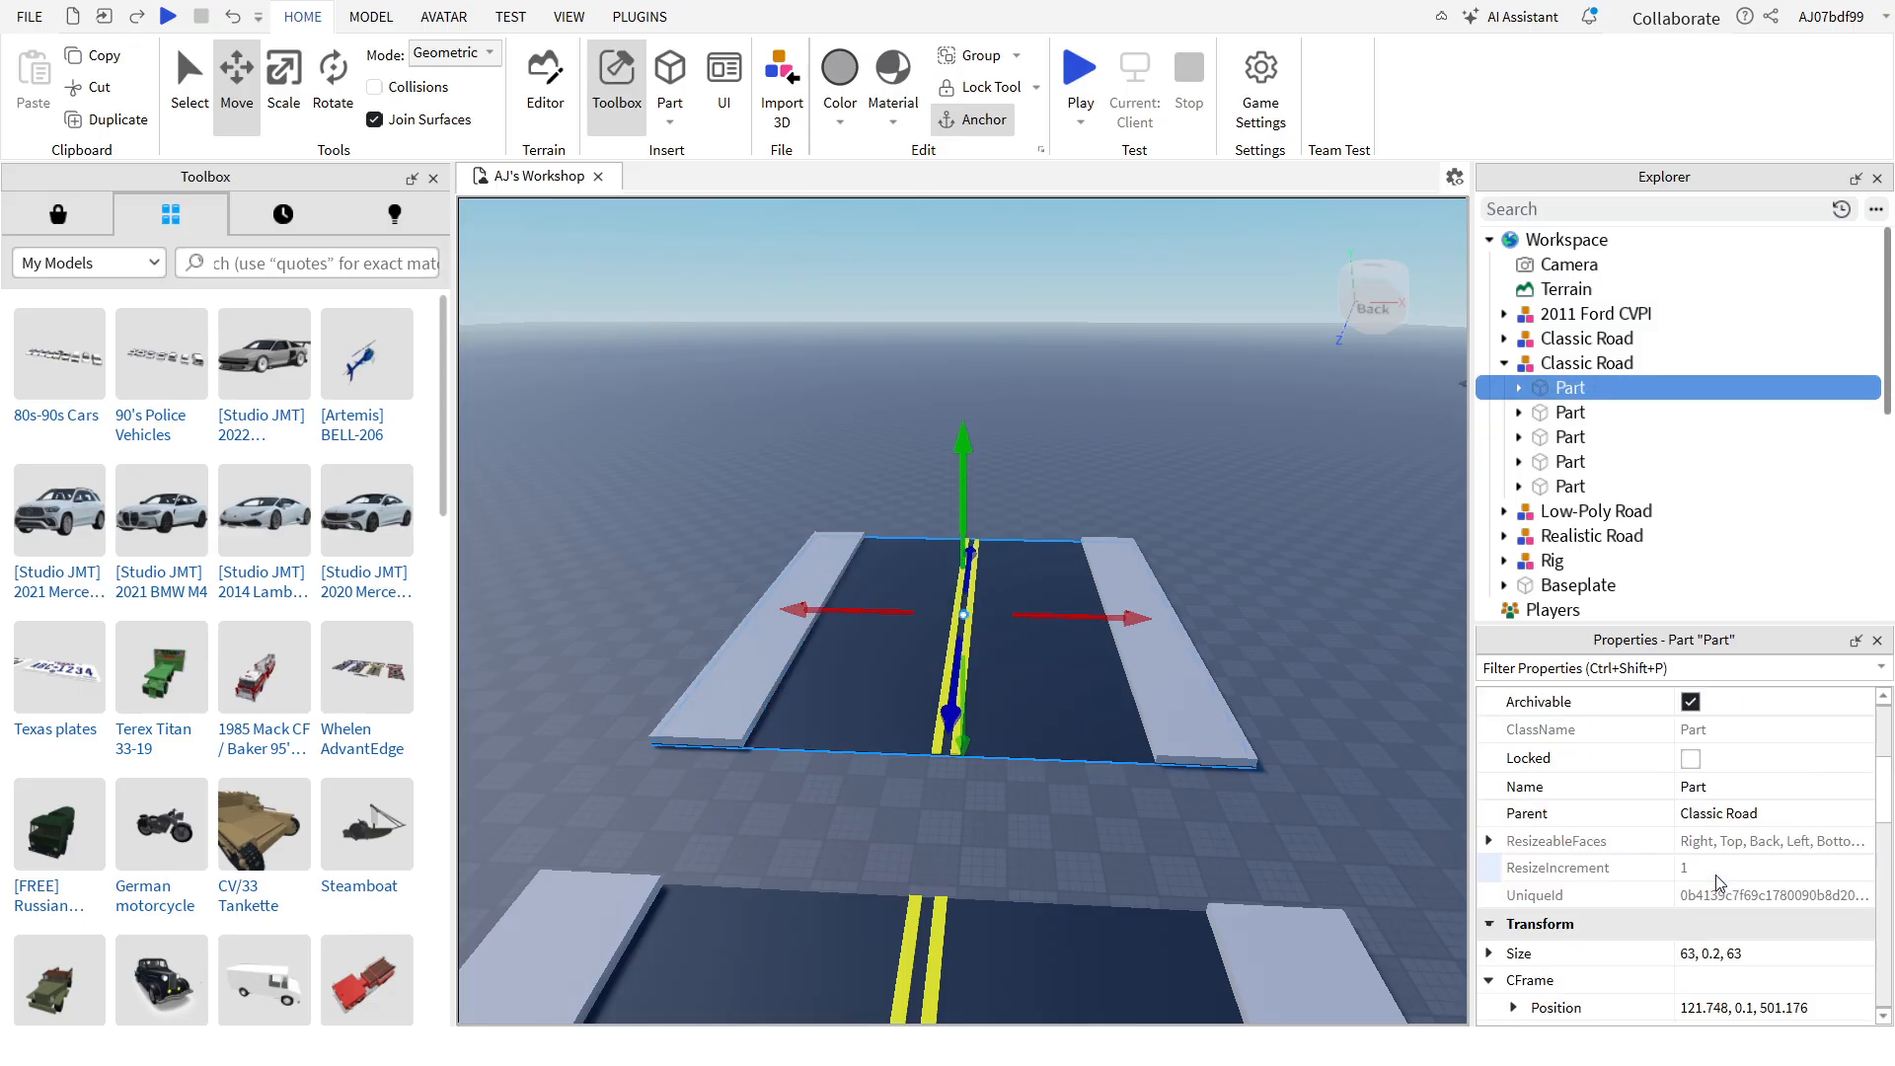
Step: Delete the duplicated Classic Road model, keeping the original one in place
click(1079, 451)
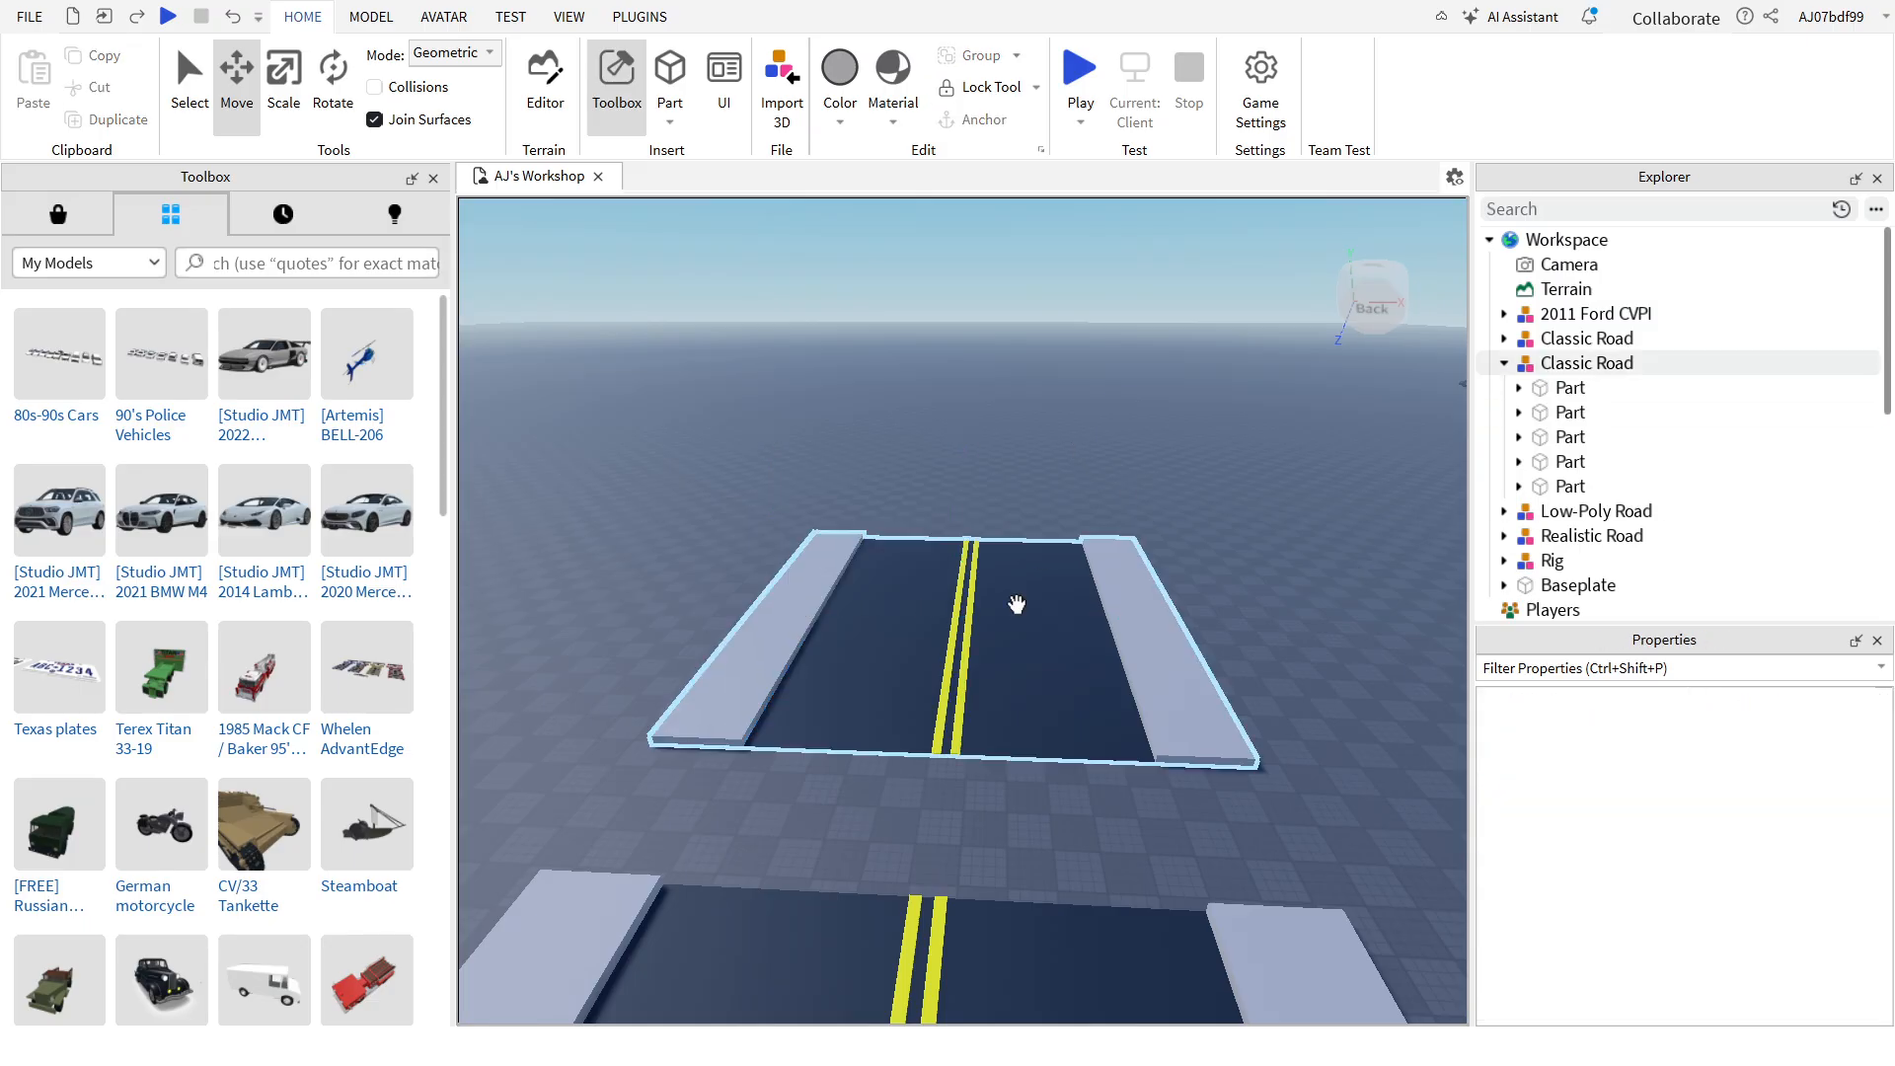
click(1037, 549)
key(Delete)
right_drag(1135, 415, 822, 571)
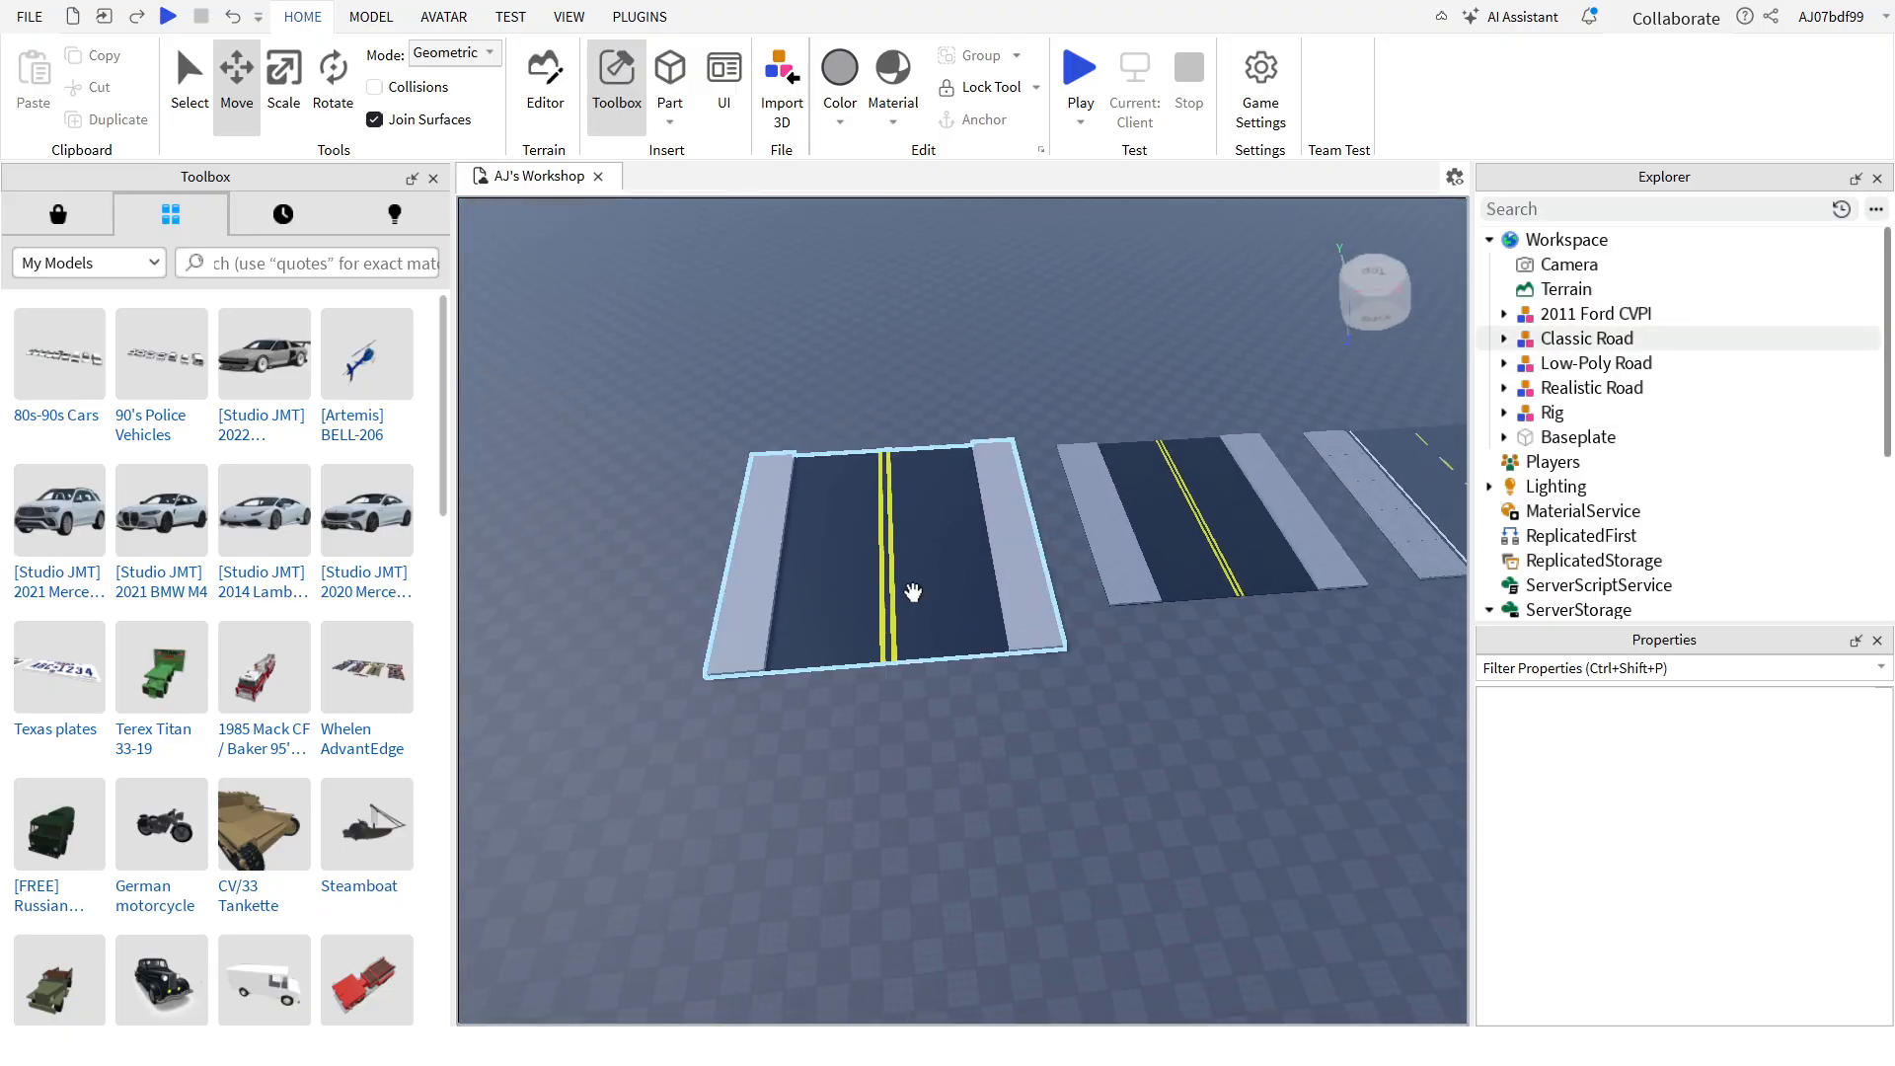
click(1001, 590)
click(948, 828)
Step: Insert a new block part on the empty baseplate near the Classic Road and set its size to 4, 0.2, 2
scroll(947, 829, up, 10)
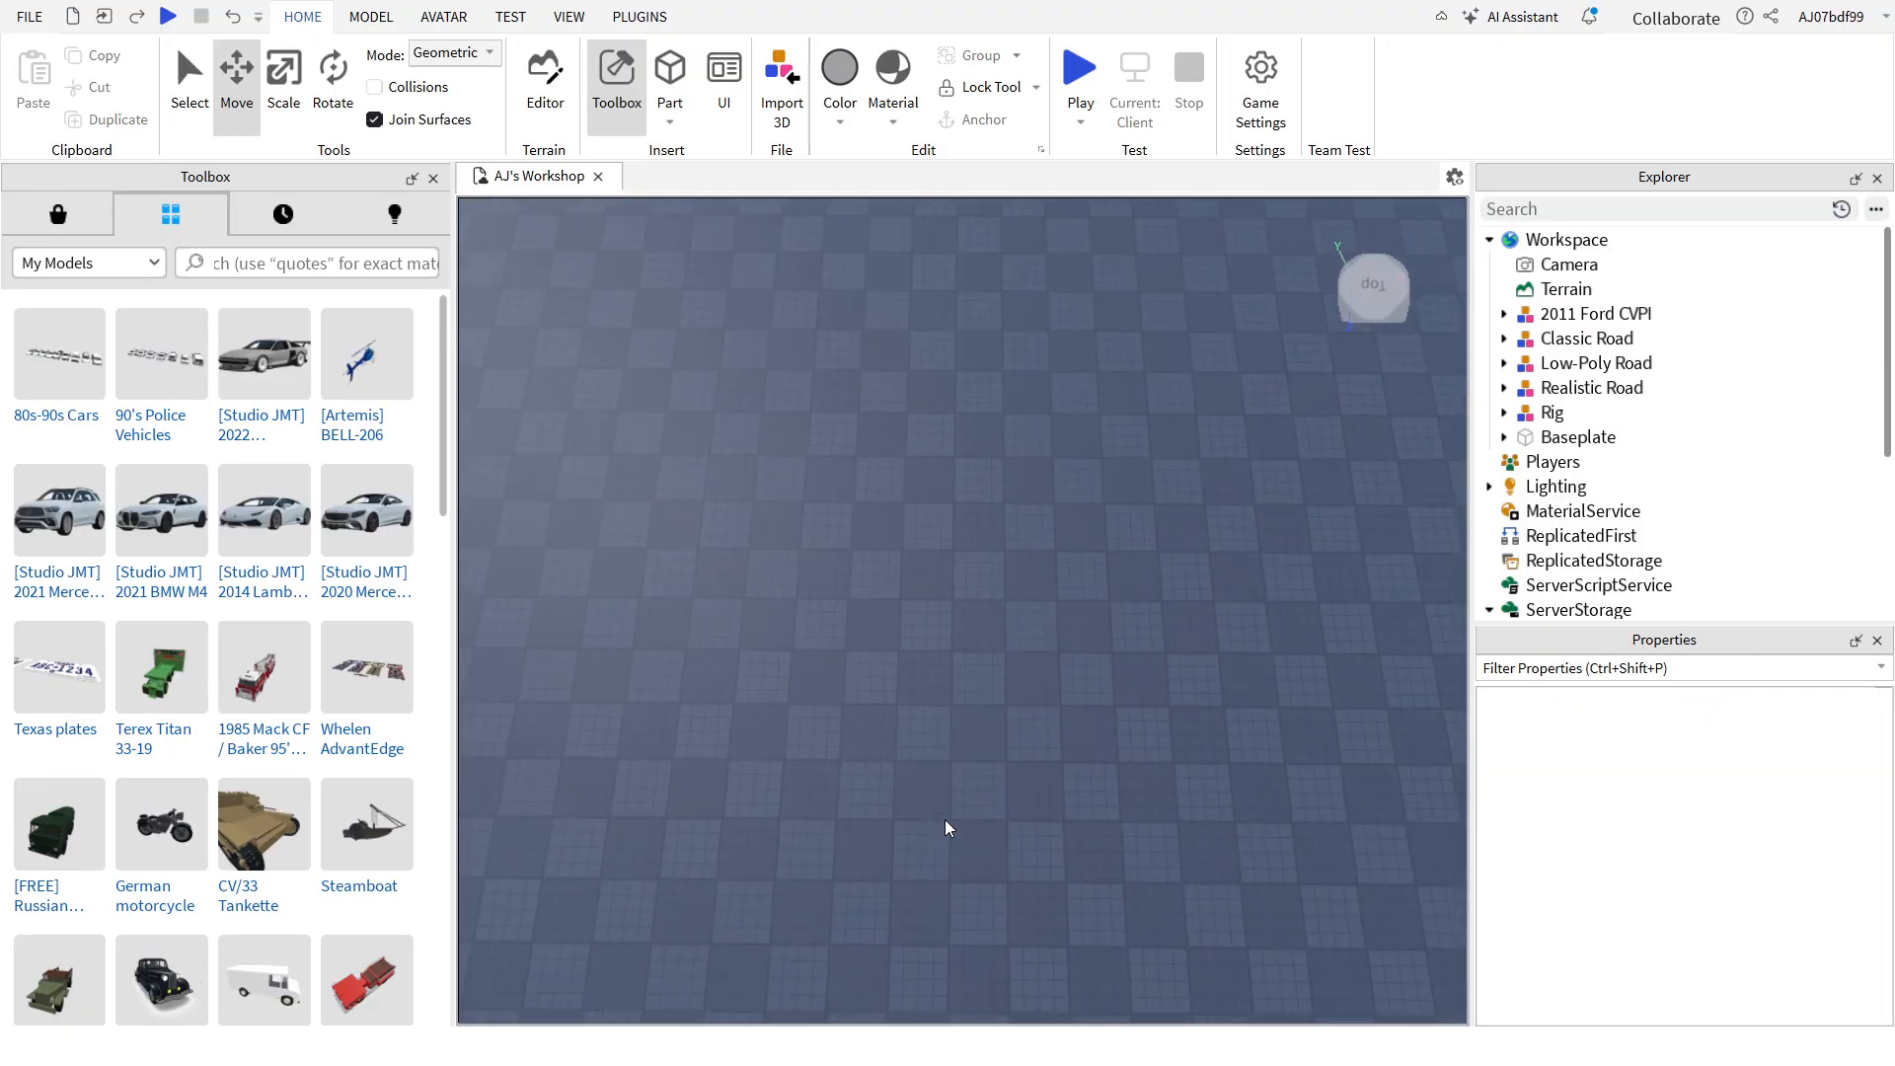
click(671, 66)
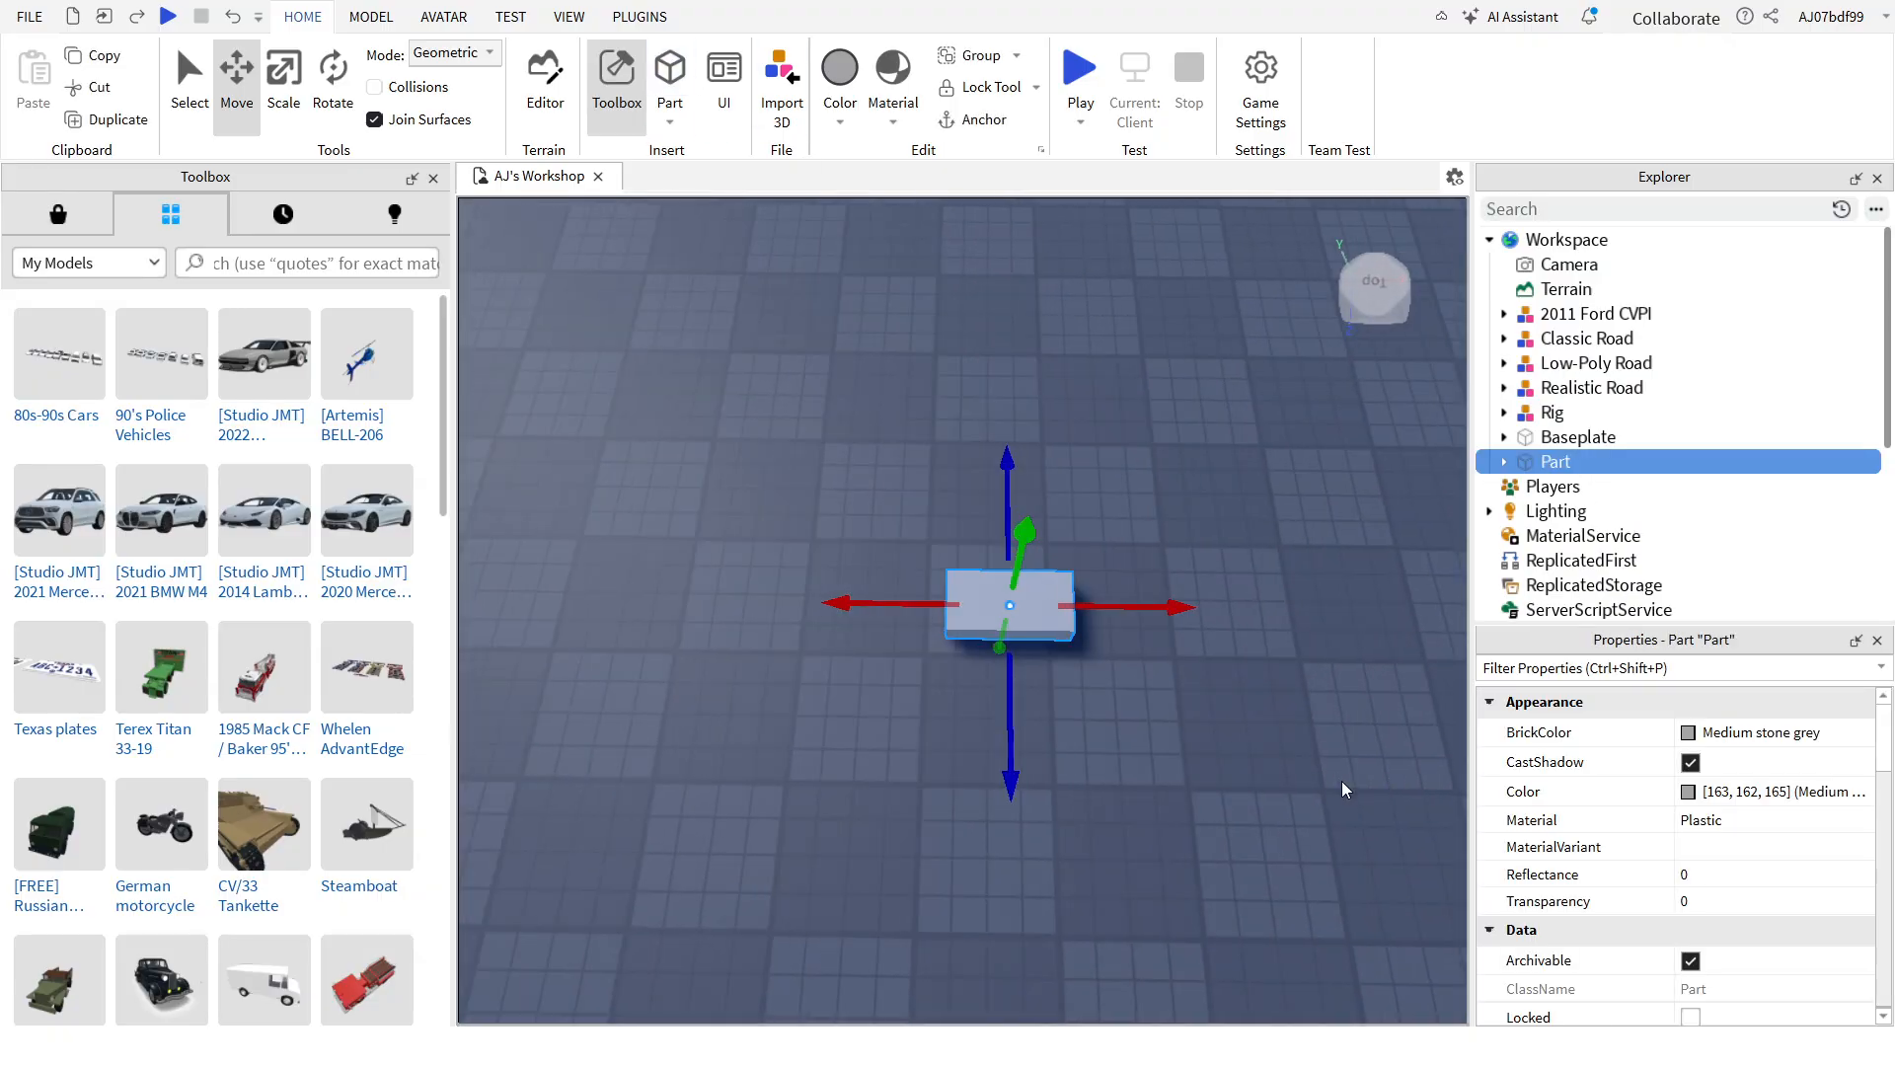
scroll(1156, 756, up, 3)
scroll(1156, 756, down, 5)
scroll(1688, 869, down, 5)
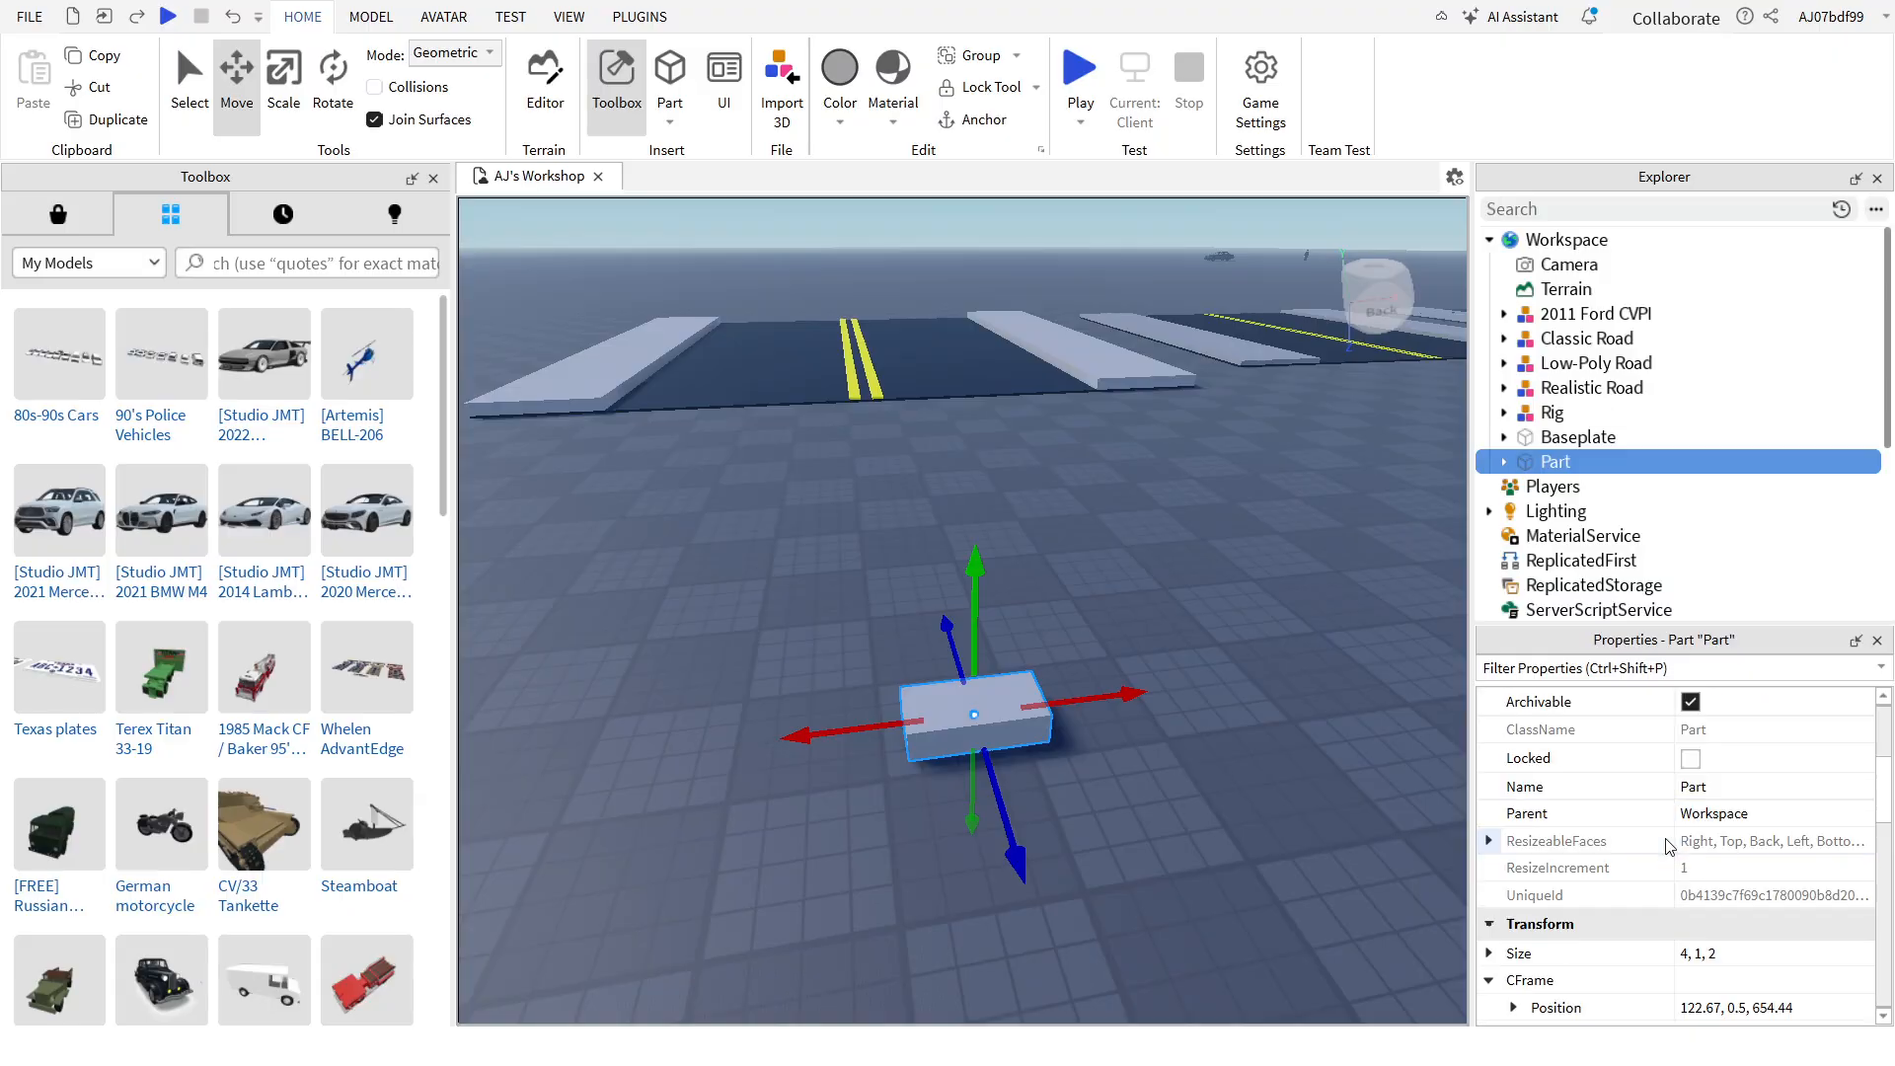
click(1700, 957)
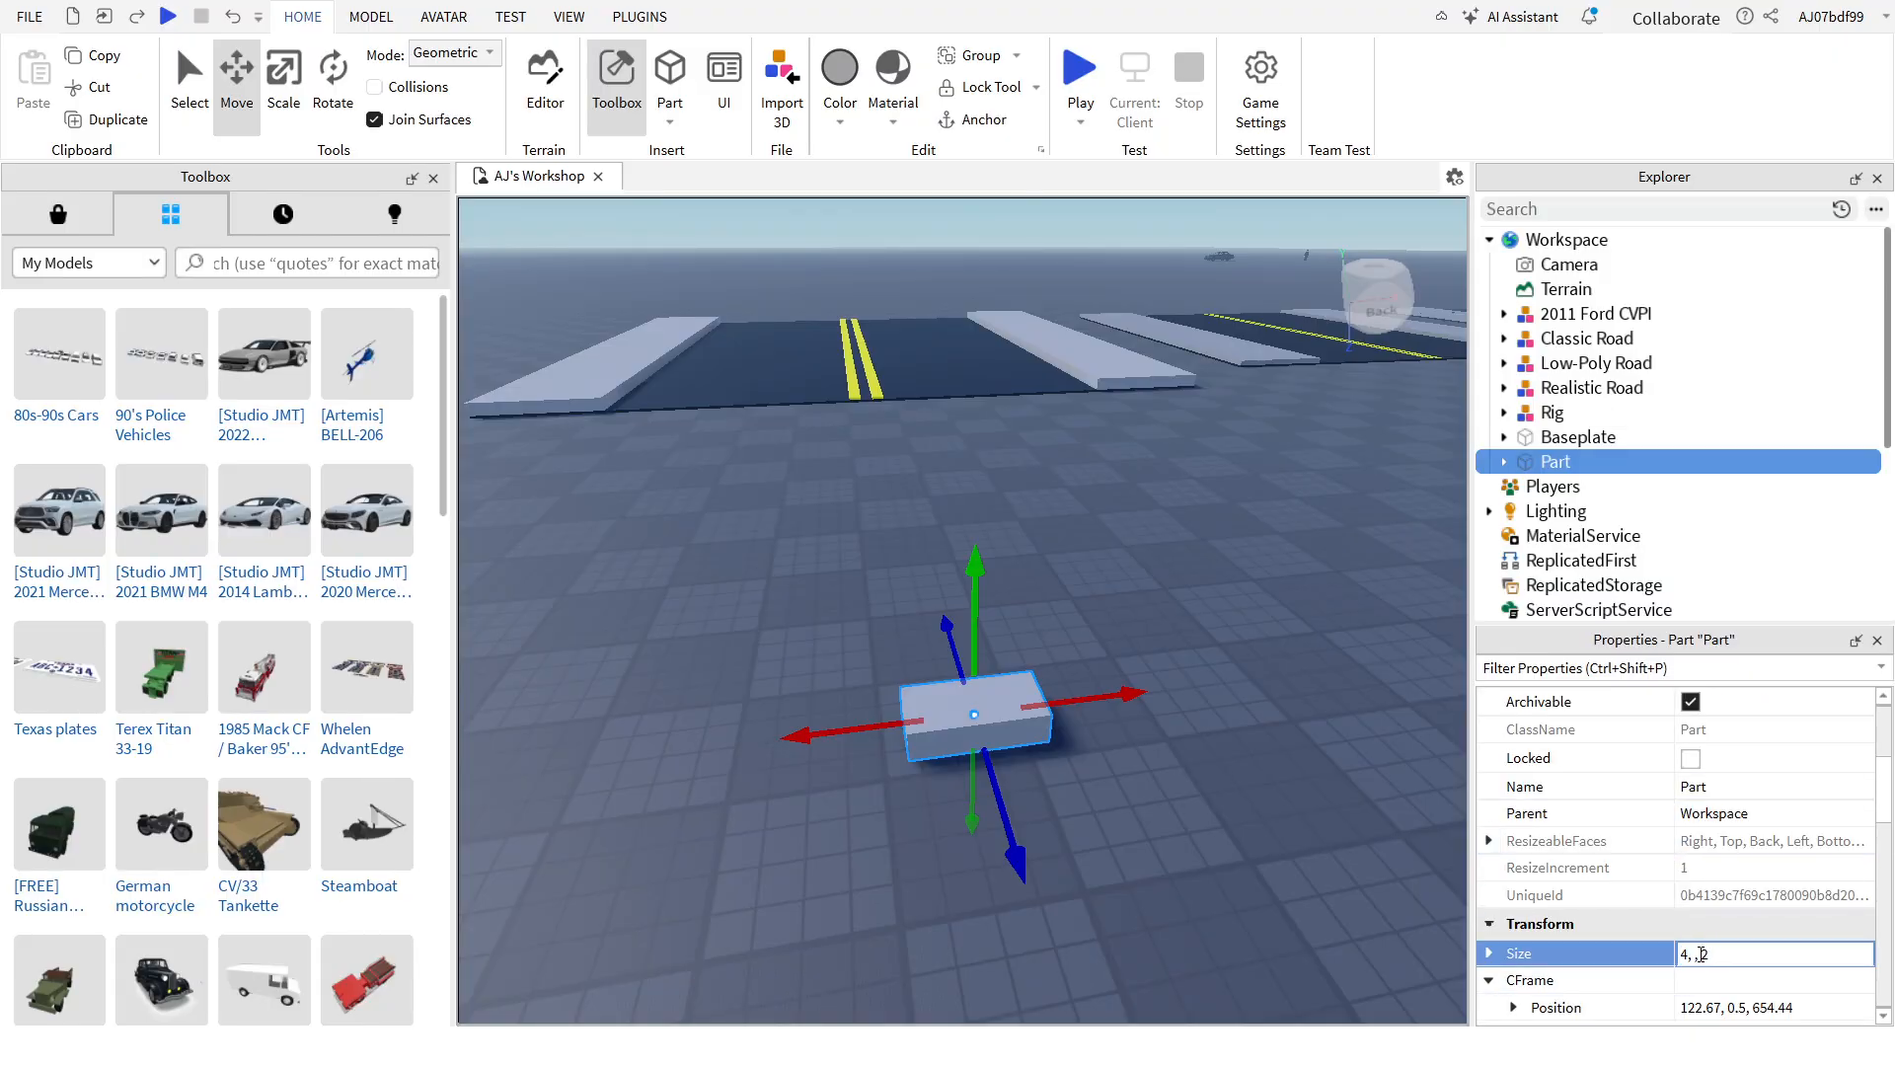
key(Return)
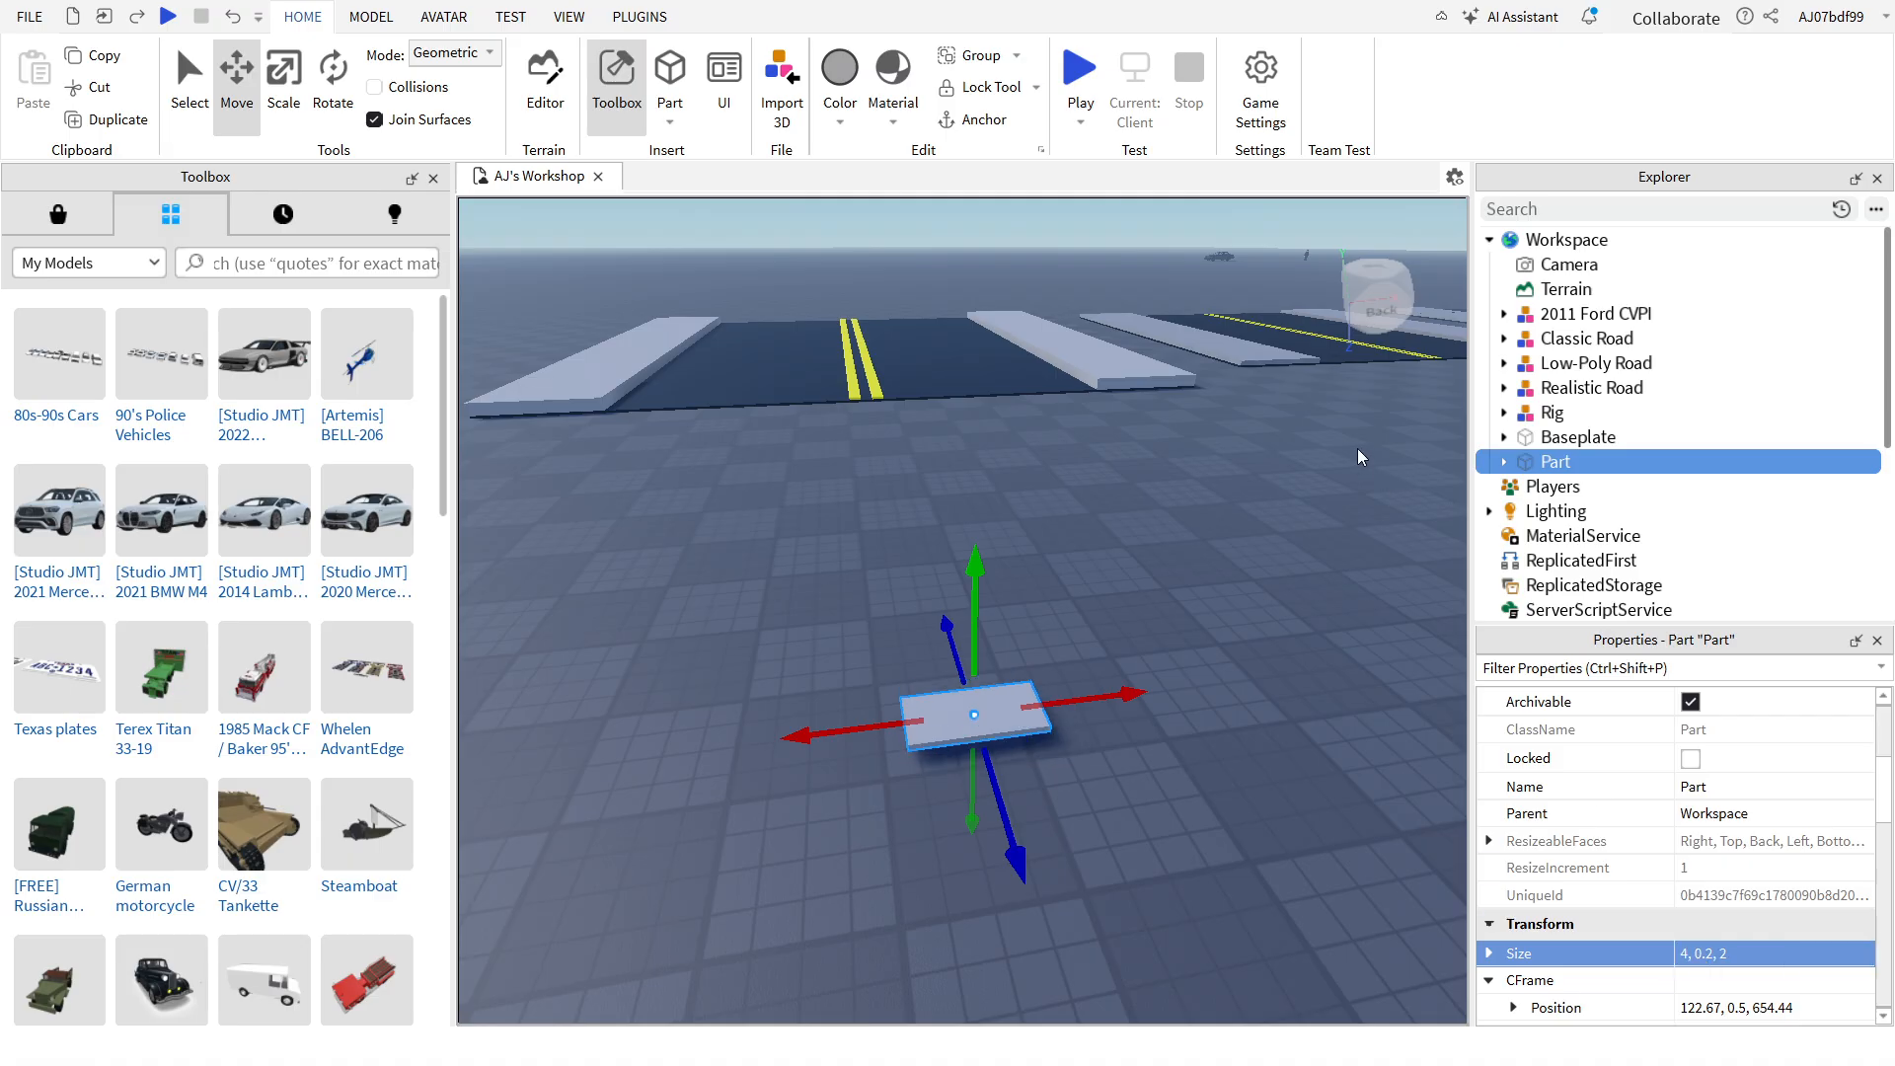
Step: Anchor the new thin part and rest it on the baseplate at about 123.196, 0.1, 654.259
click(987, 120)
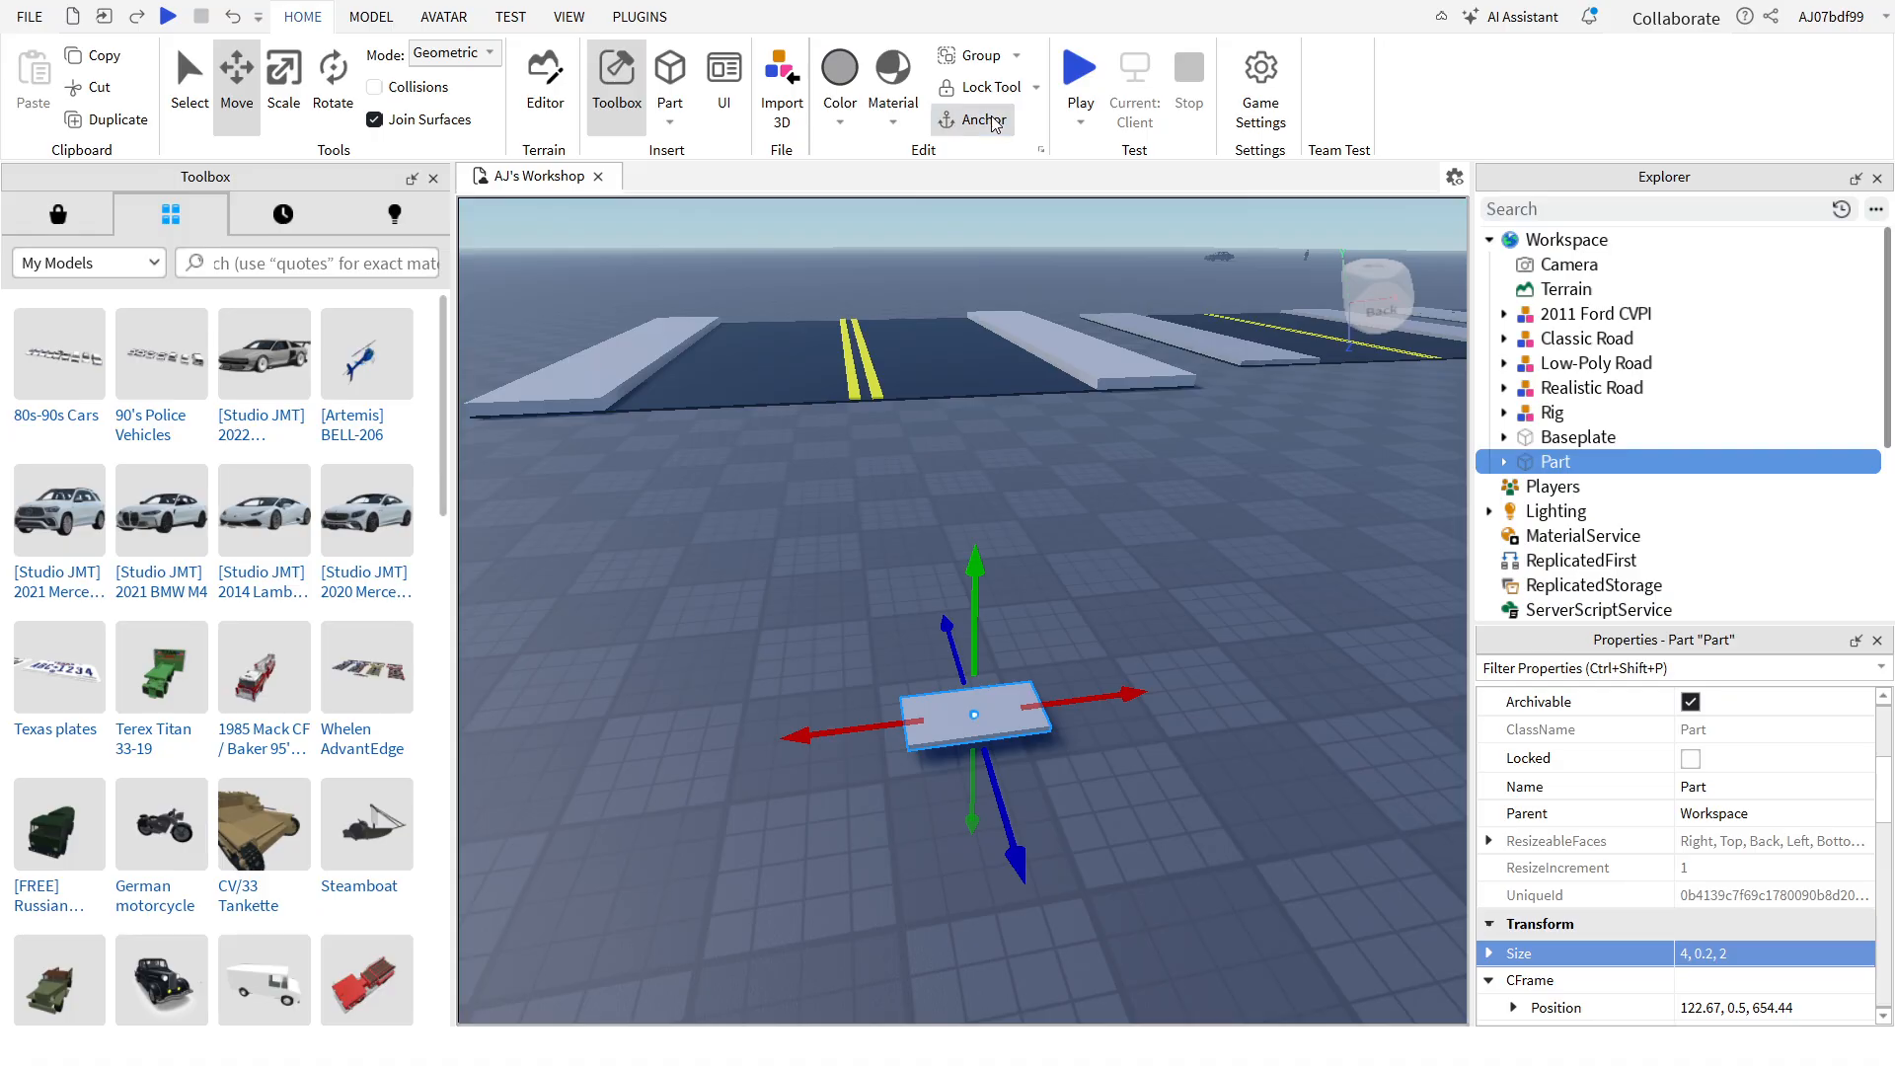
mouse_move(1021, 728)
mouse_down()
mouse_move(999, 730)
mouse_move(999, 774)
mouse_move(1007, 708)
mouse_up()
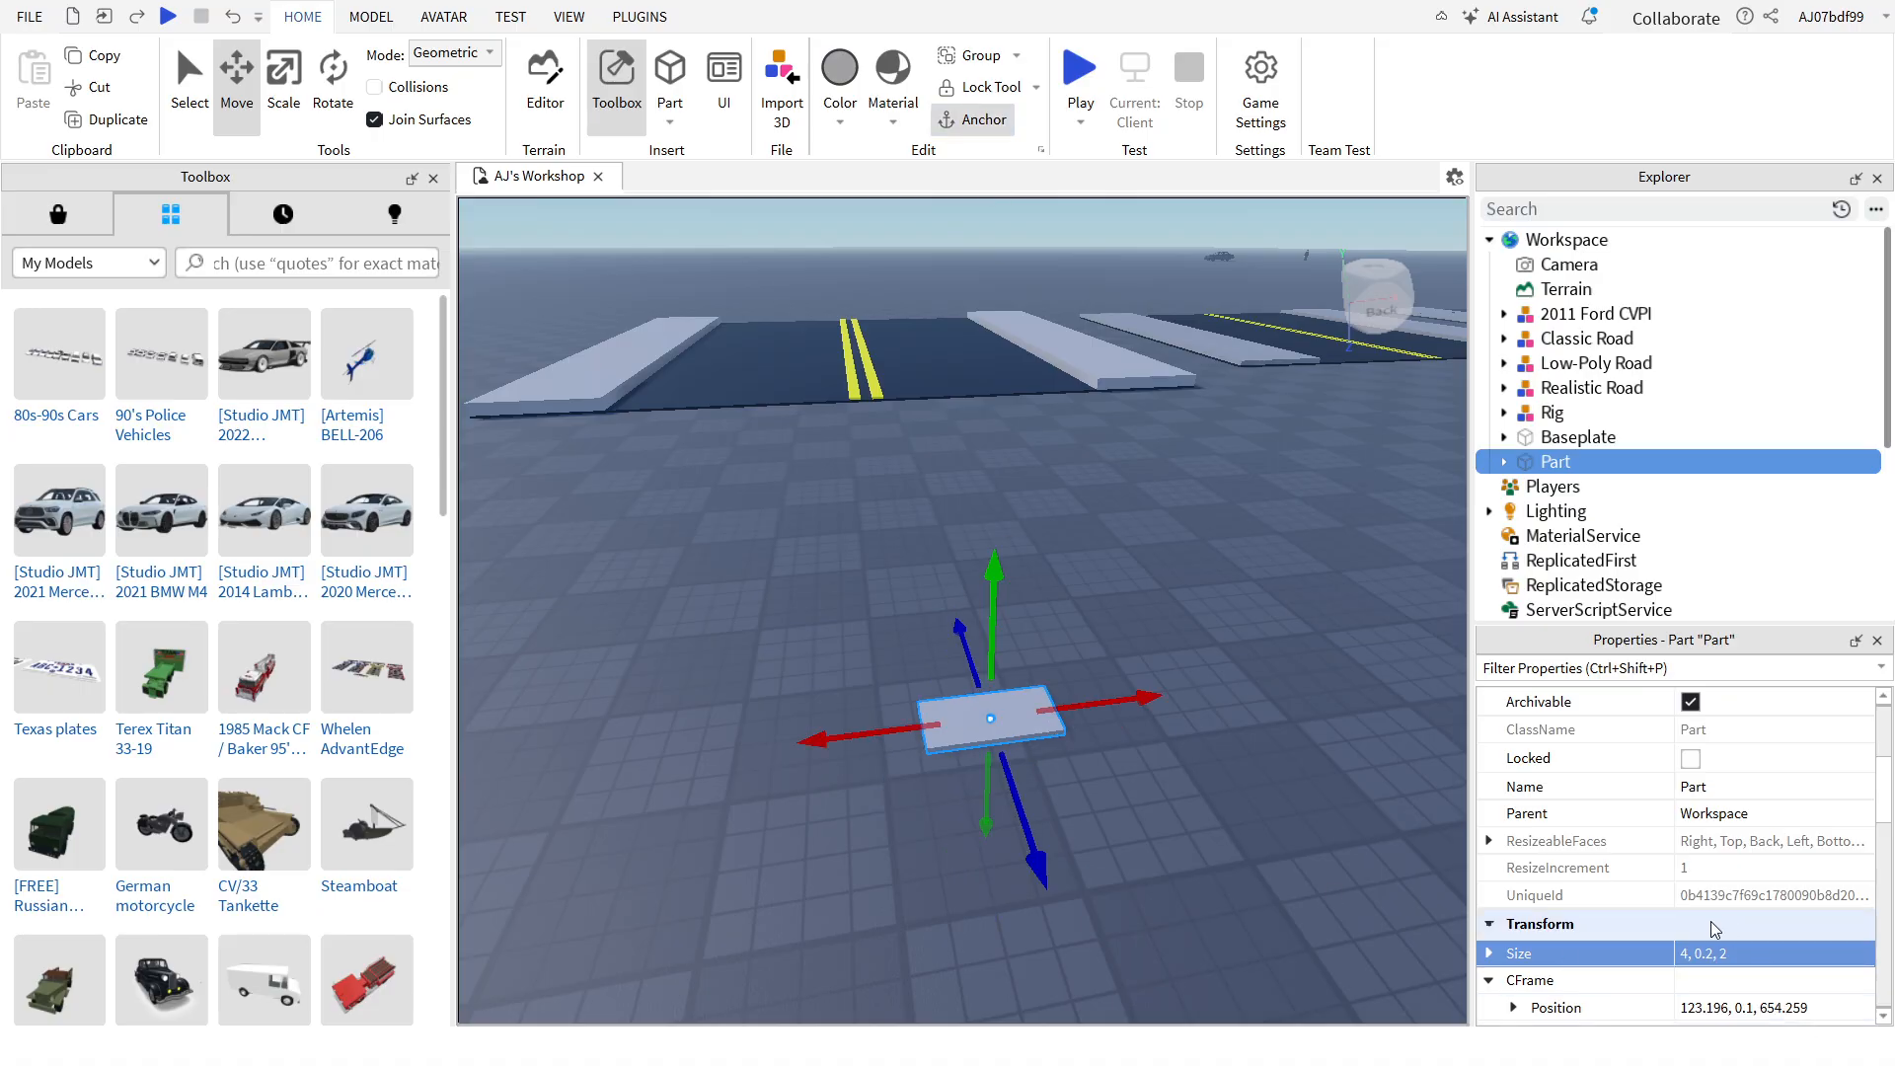
key(w)
key(d)
right_drag(1127, 727, 1124, 745)
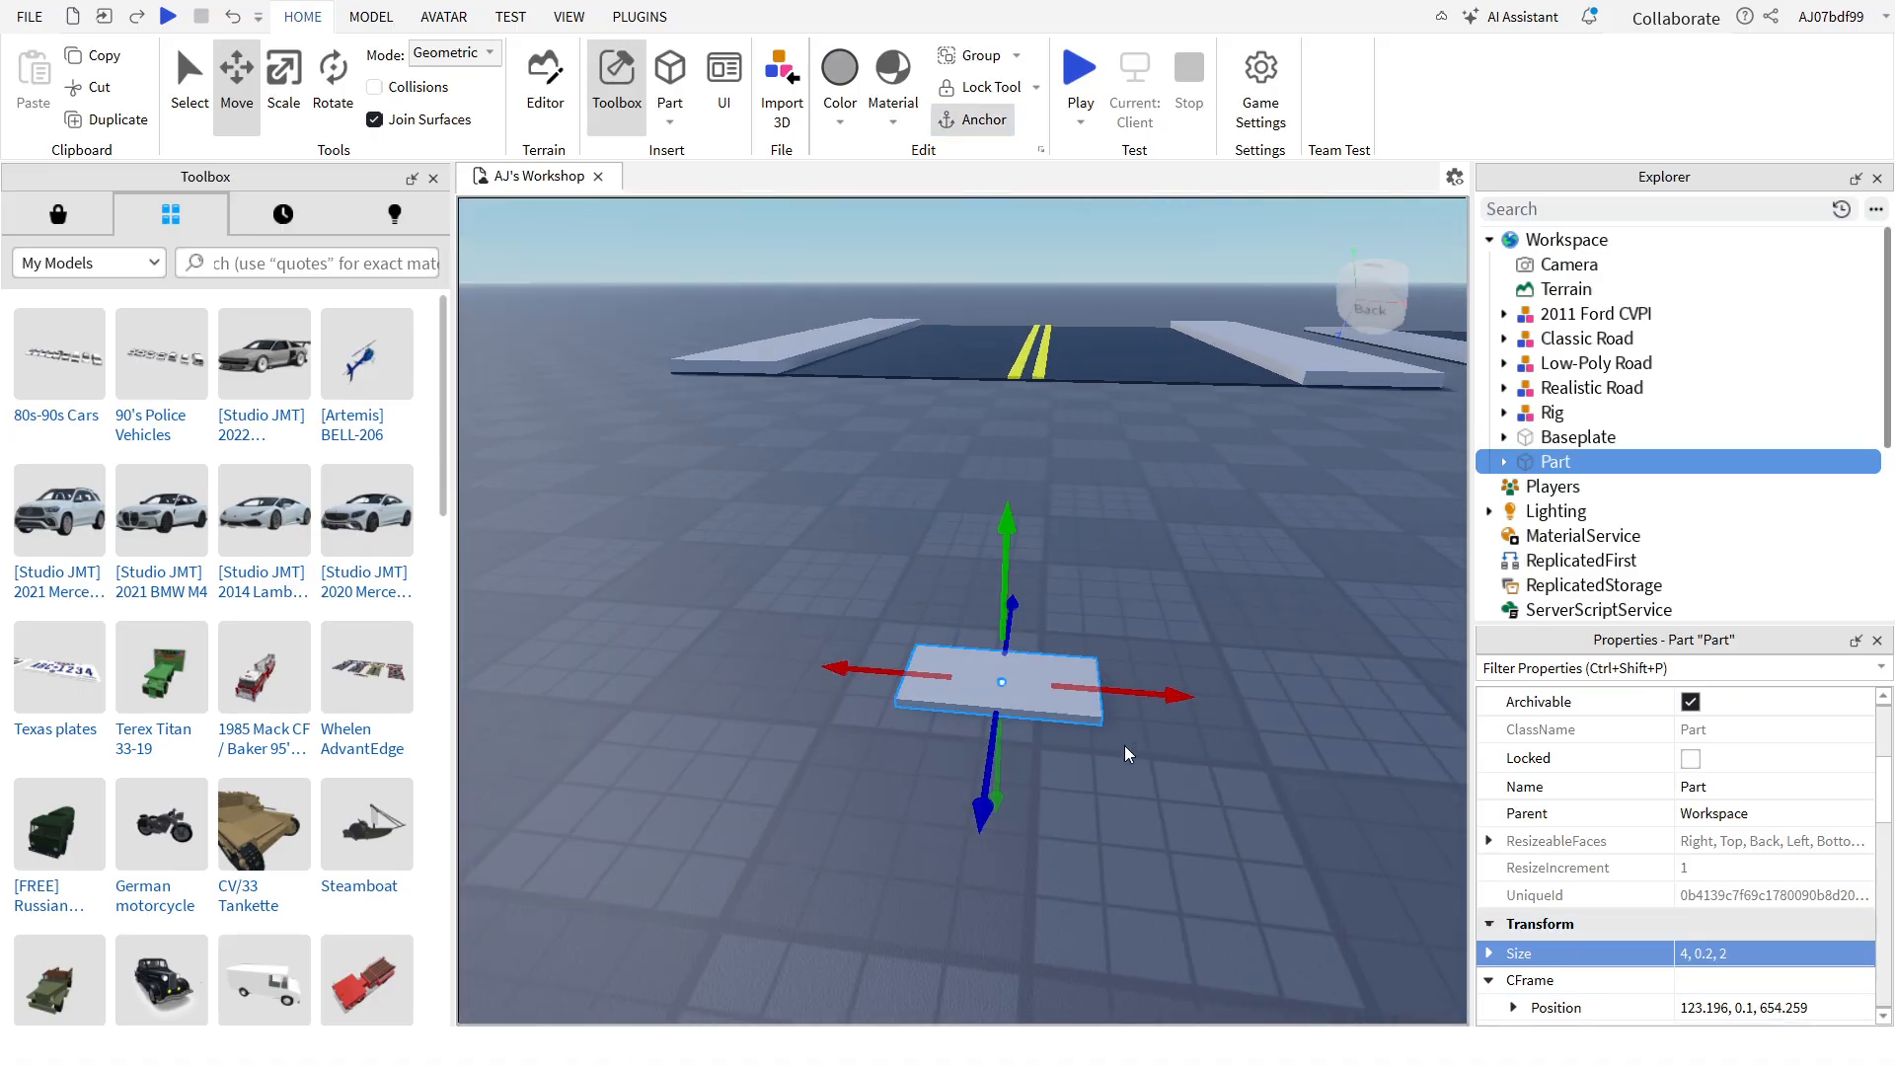
Step: Set the anchored part's size to 63, 0.2, 63 so it forms the road surface
double_click(1762, 943)
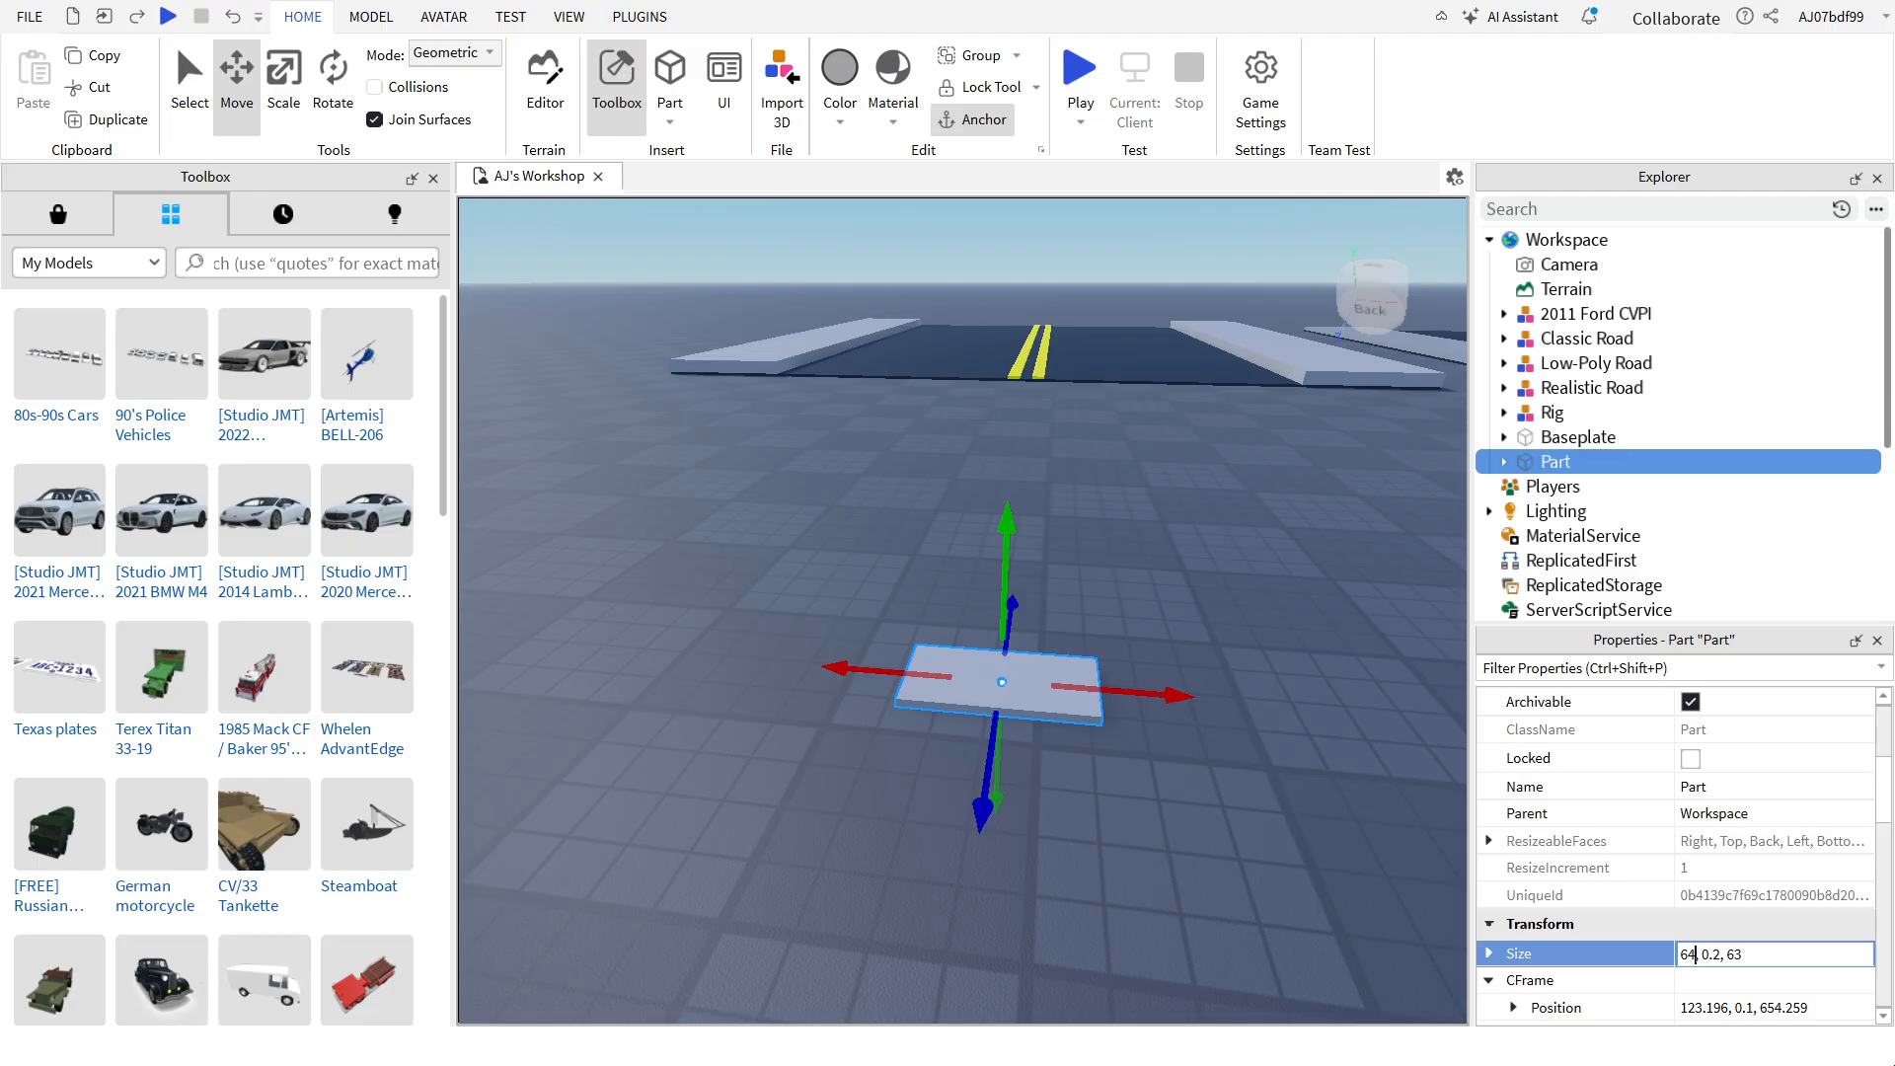
text(3)
key(Return)
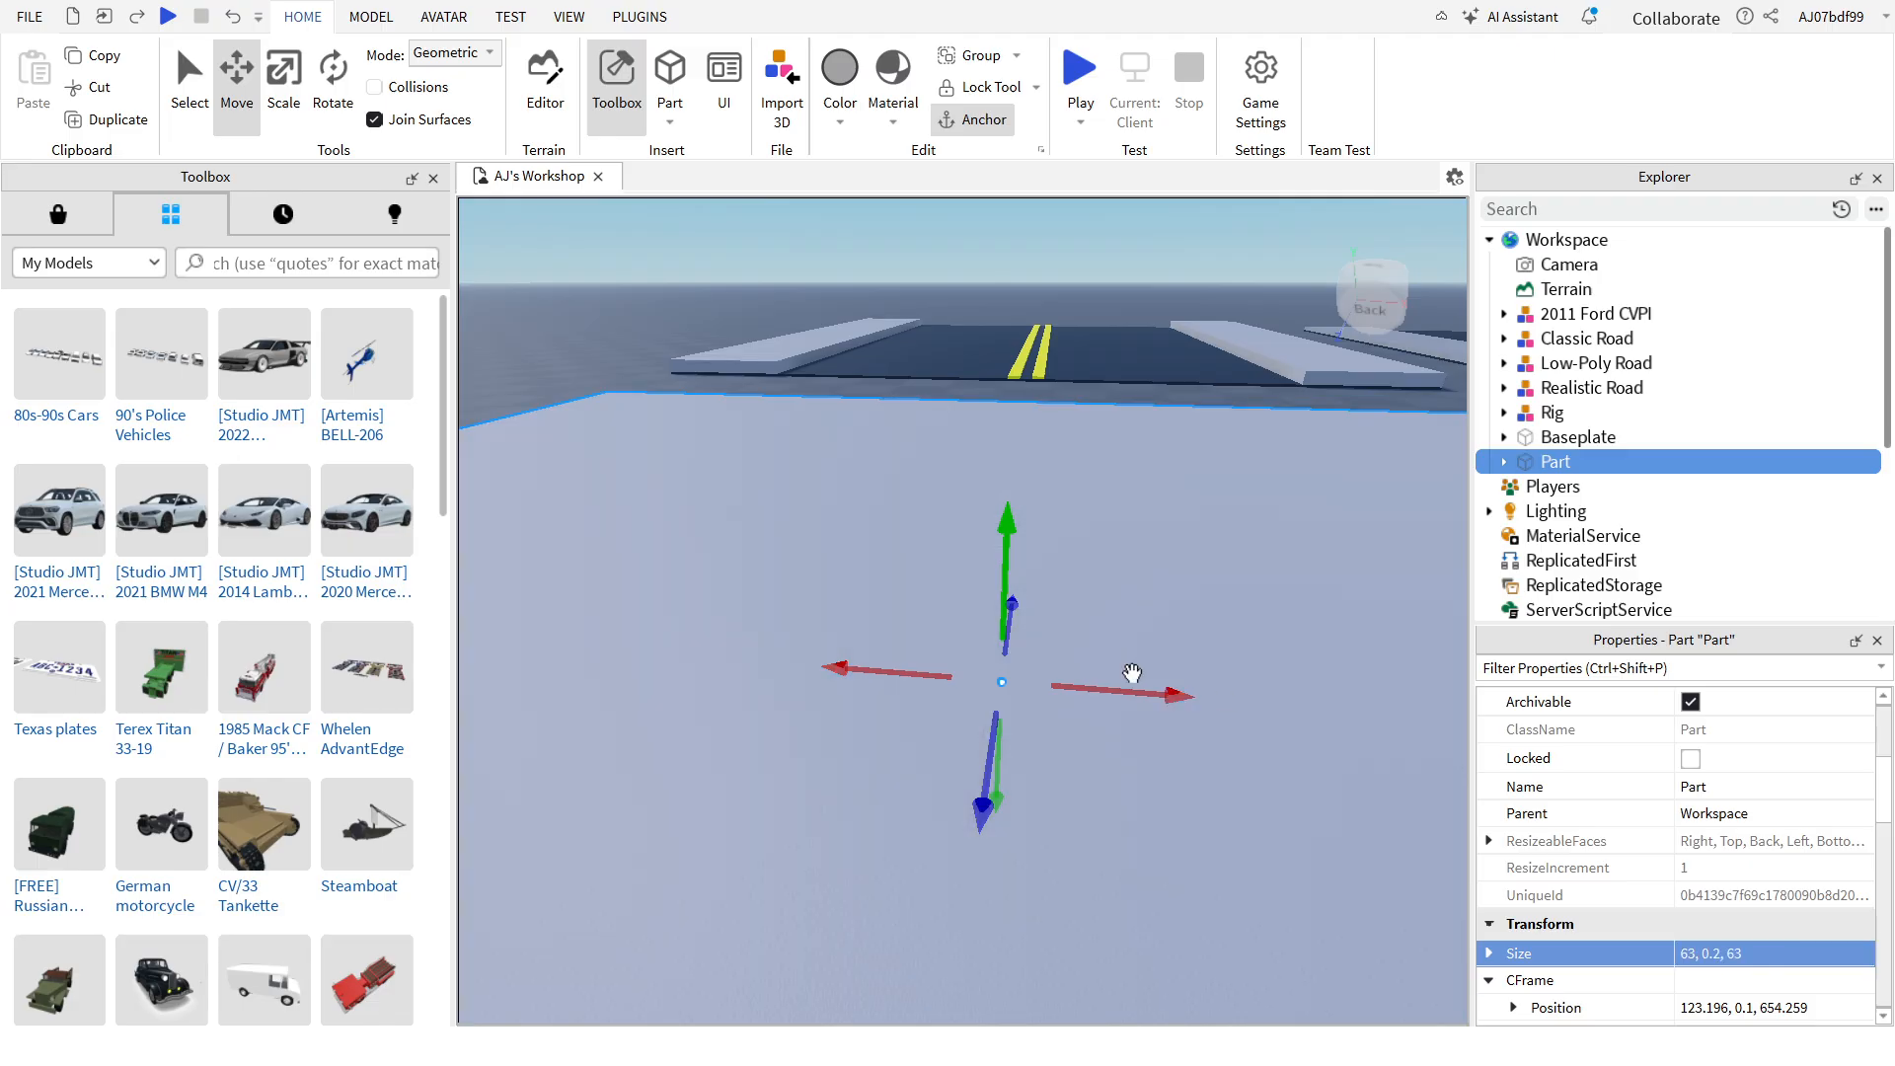
scroll(980, 564, down, 4)
right_drag(980, 563, 980, 564)
right_drag(1097, 783, 1057, 844)
click(1056, 832)
scroll(1056, 839, up, 4)
scroll(1058, 845, down, 4)
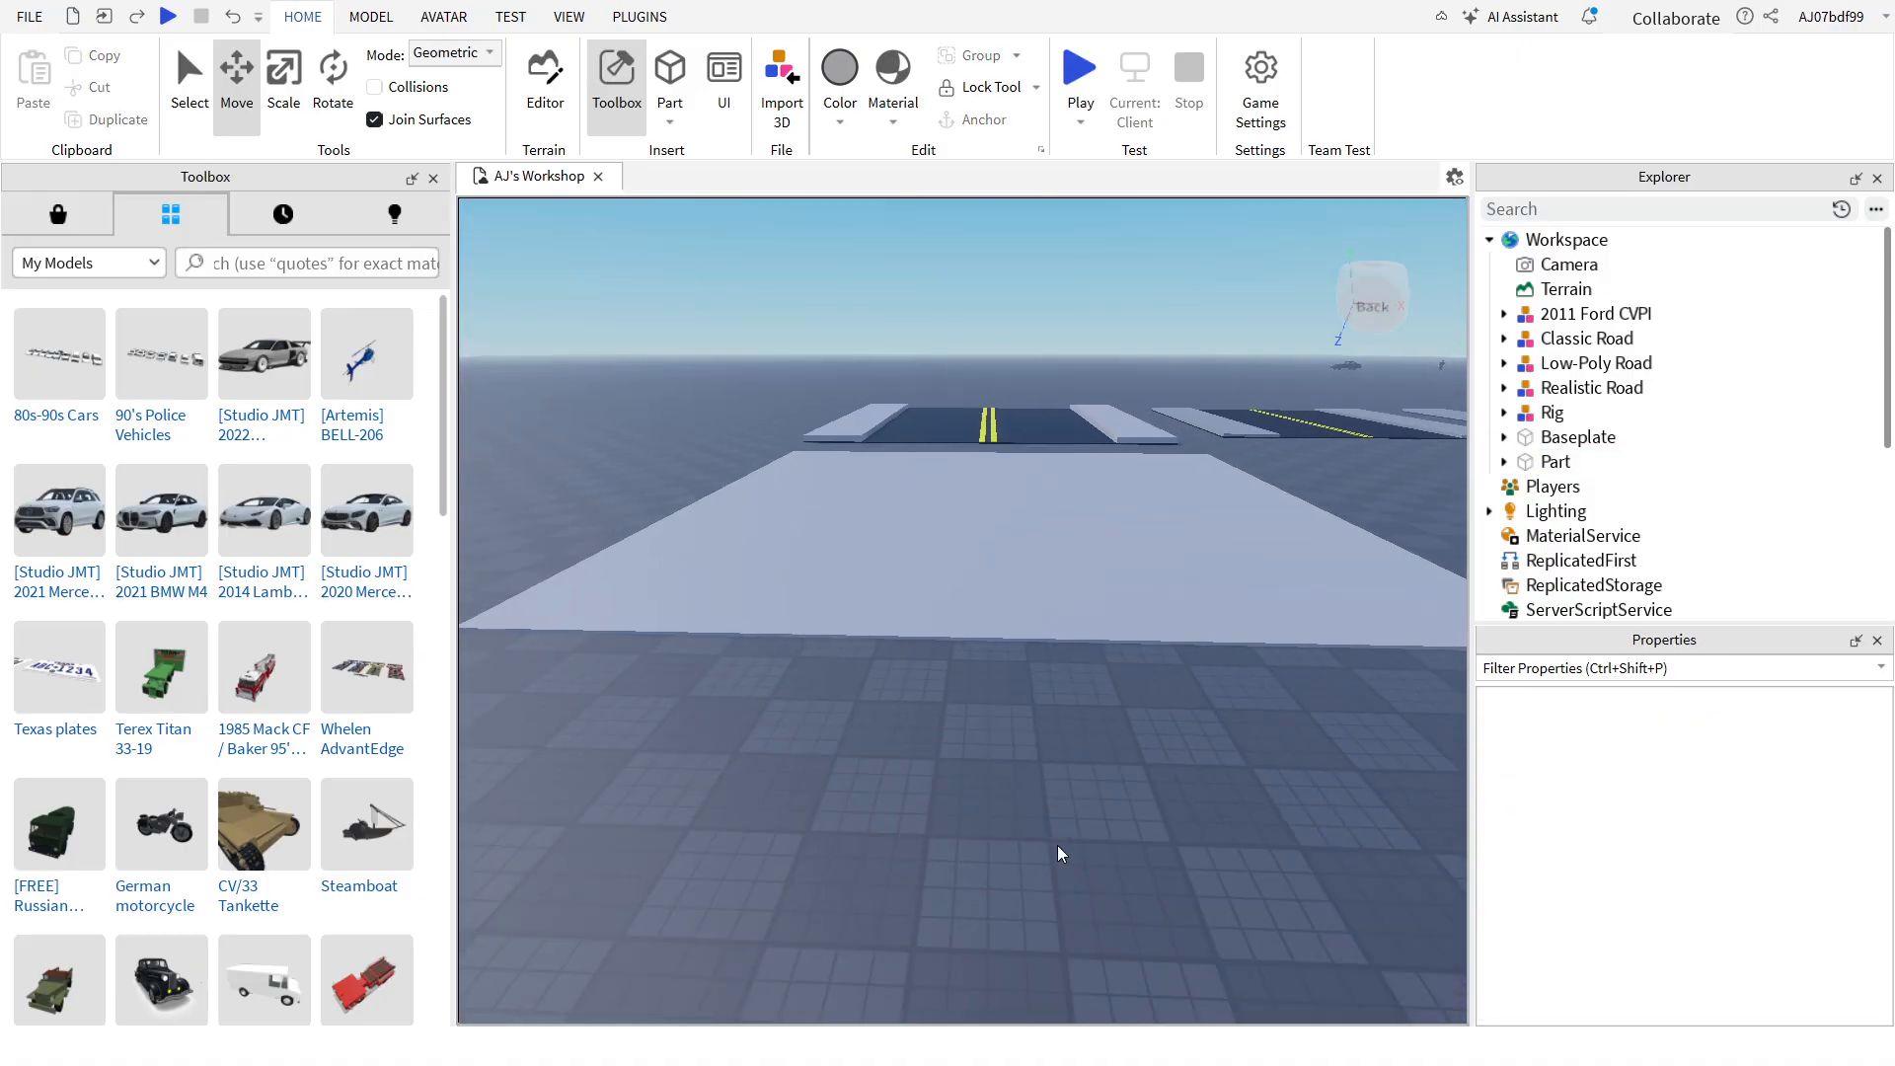
click(942, 514)
click(1743, 731)
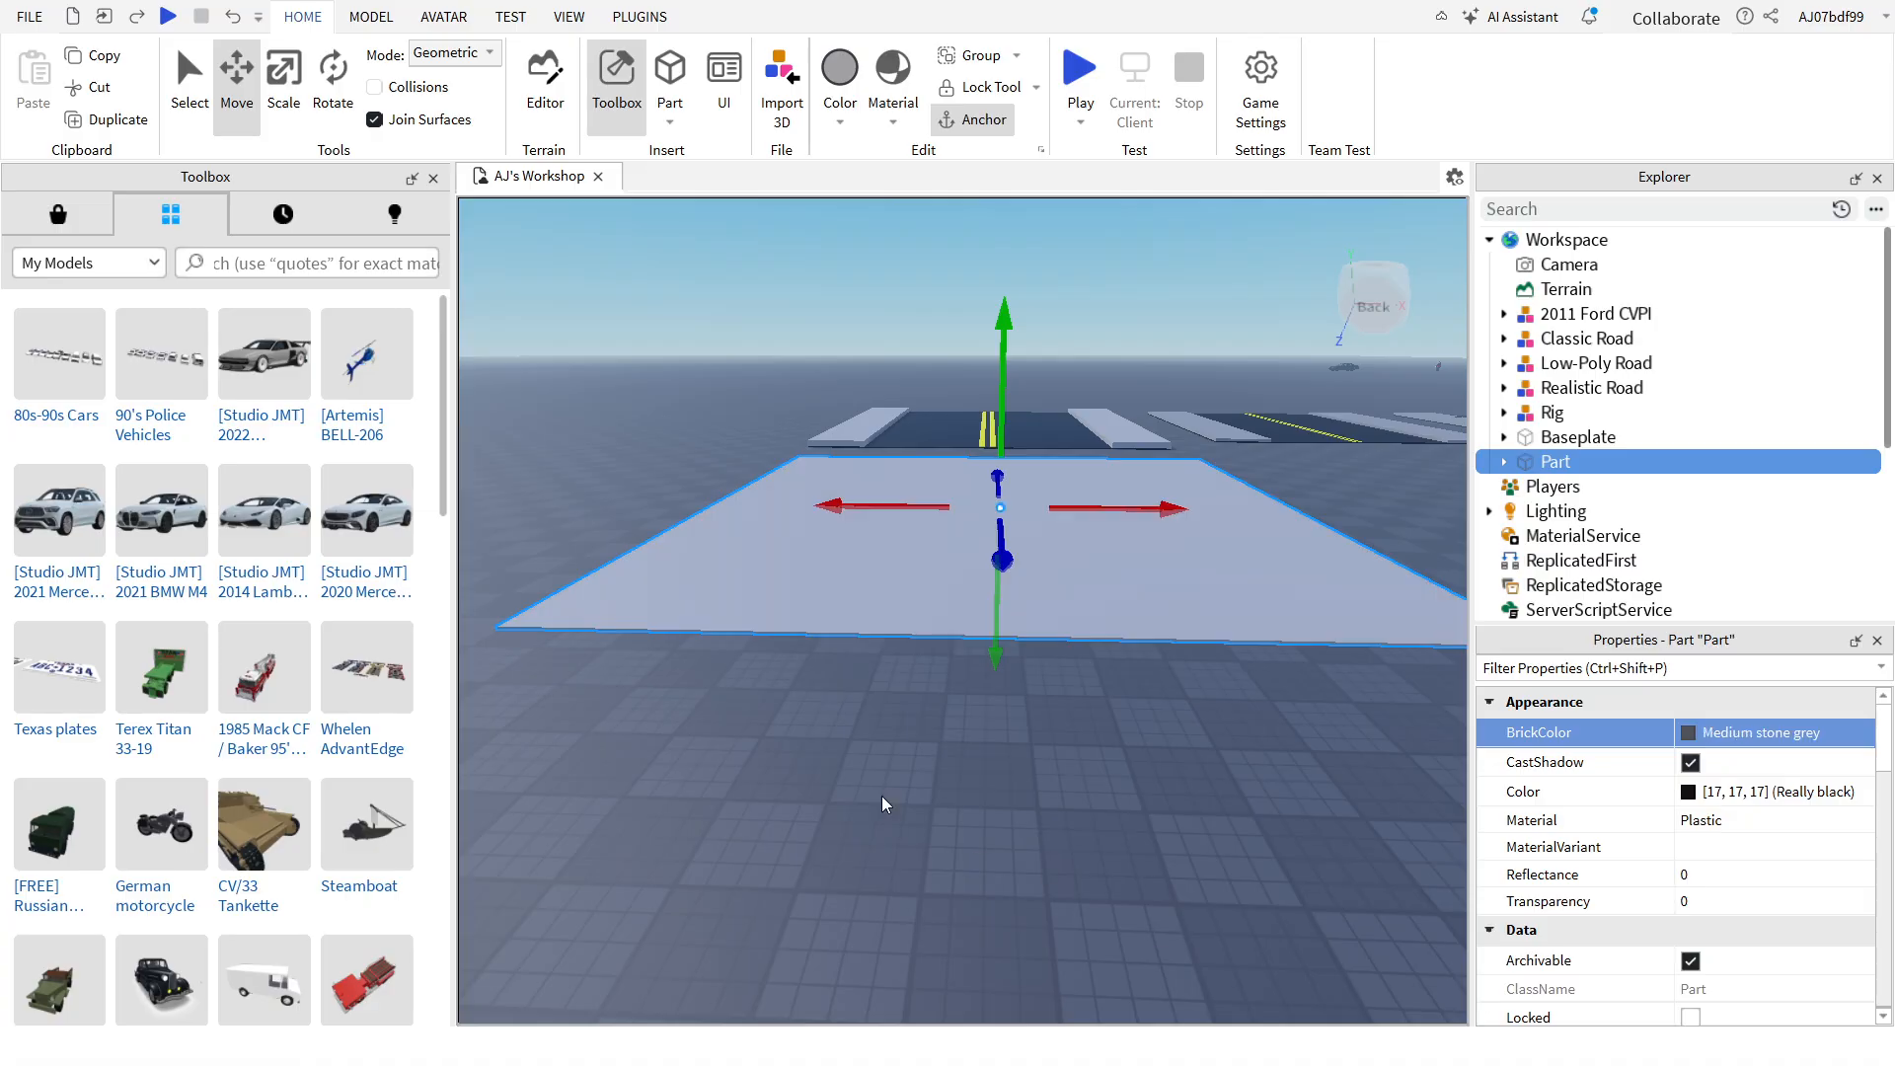
click(1111, 719)
key(w)
right_drag(1092, 673, 1092, 673)
key(s)
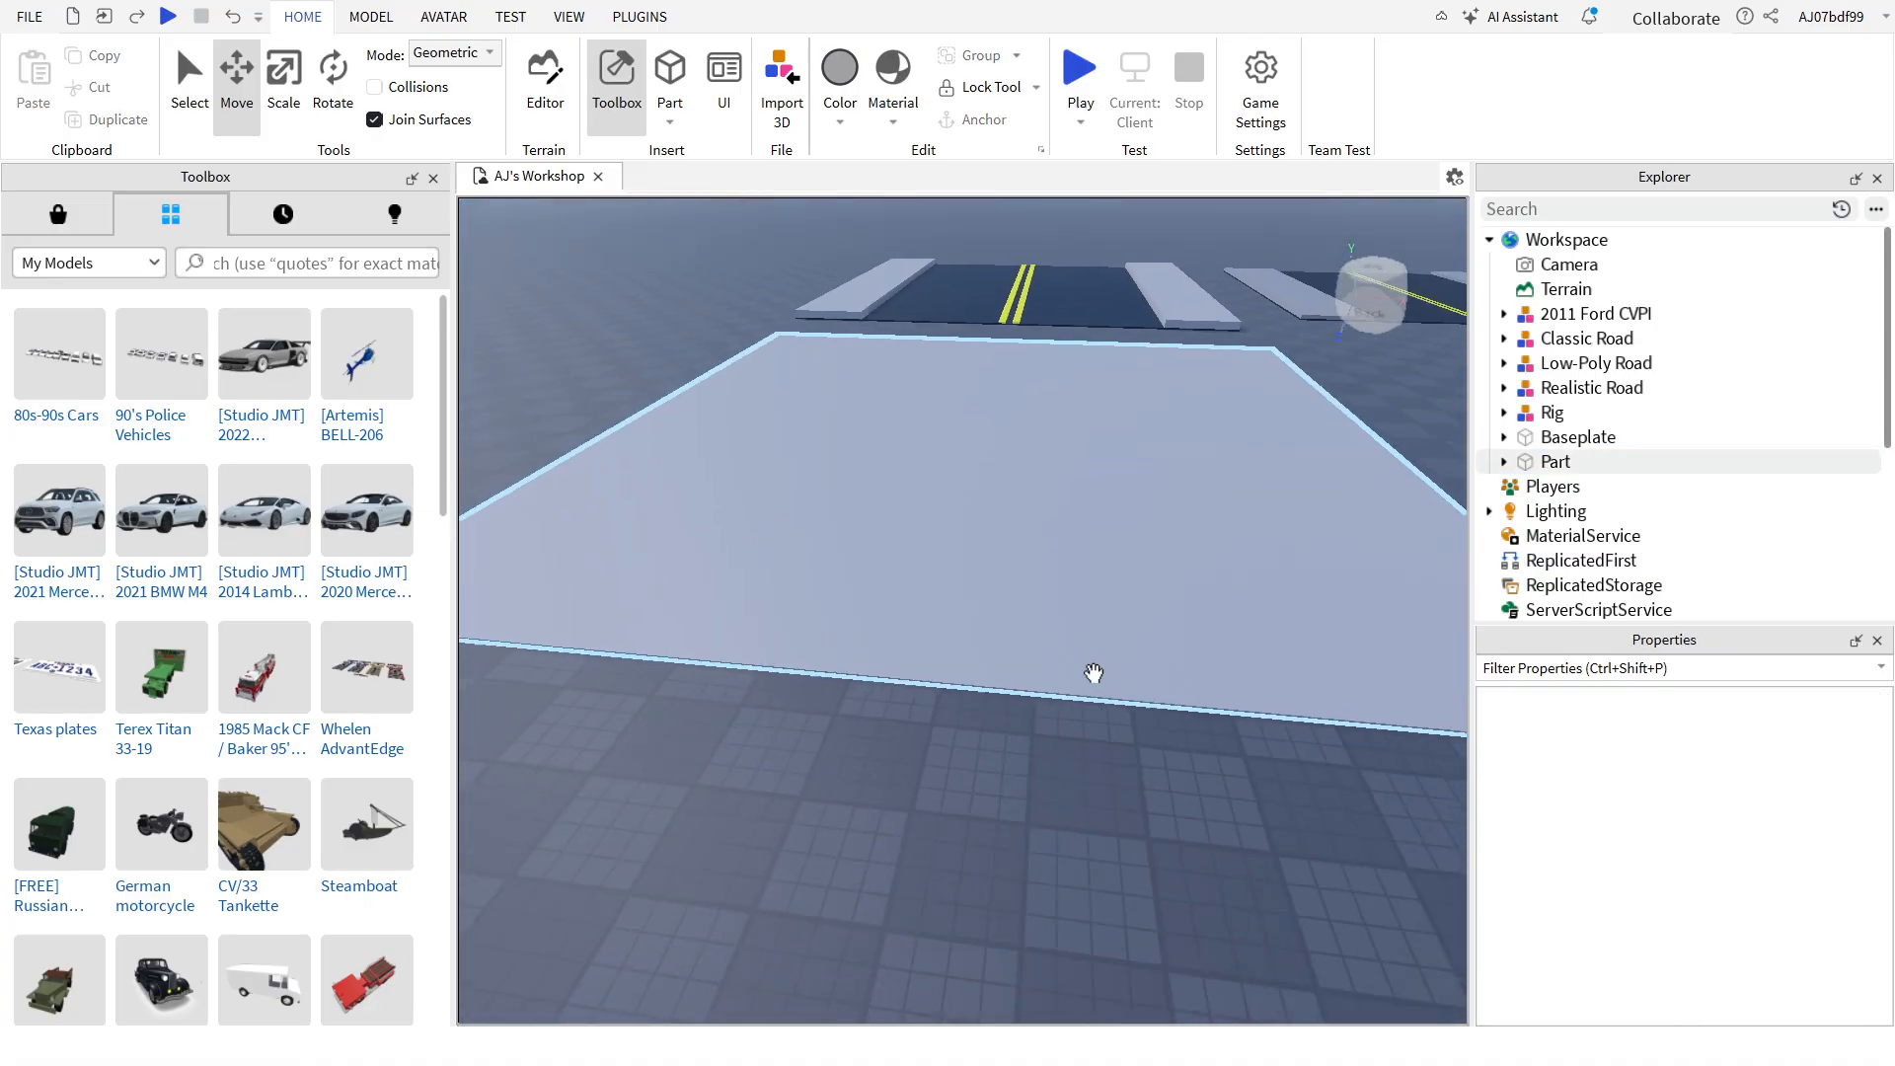
click(1065, 325)
key(w)
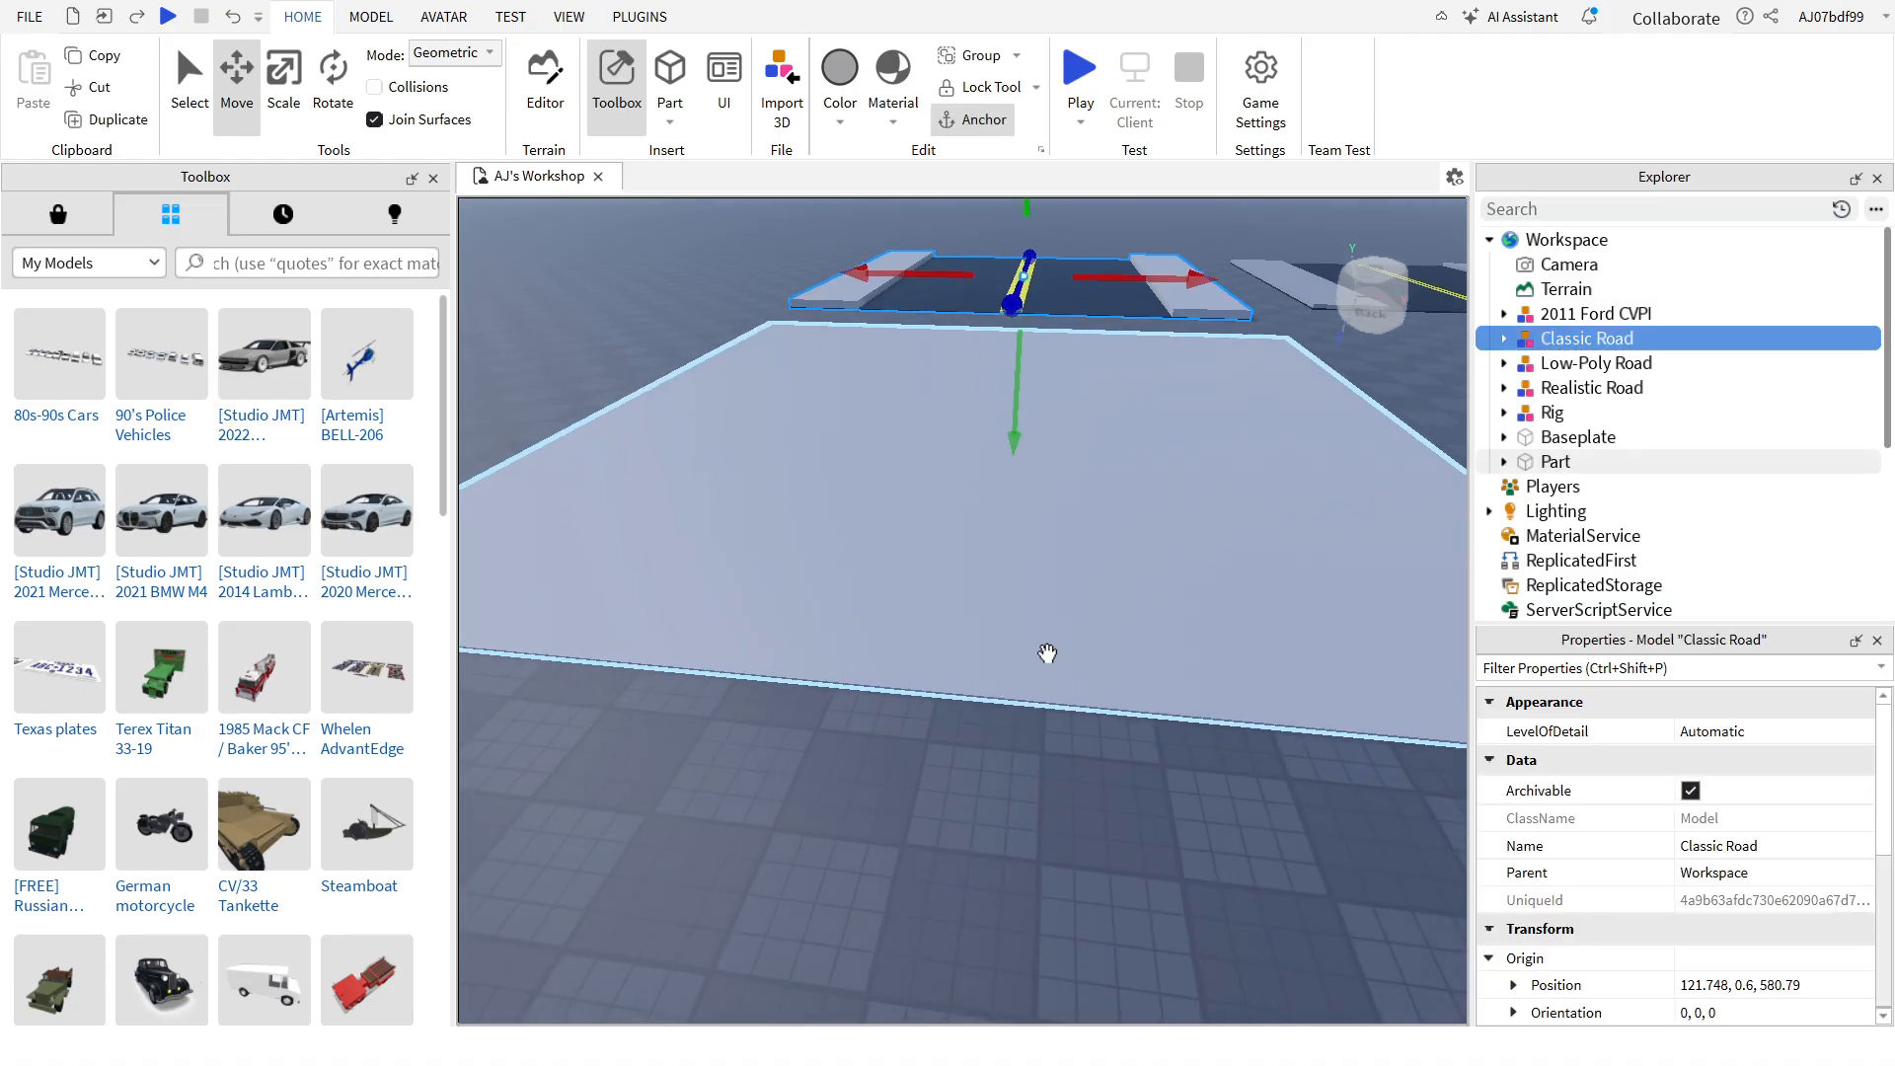
click(709, 904)
key(s)
Step: Duplicate the large road surface part and raise the copy to a height of about 2.675
click(1021, 550)
right_drag(1021, 550, 1022, 550)
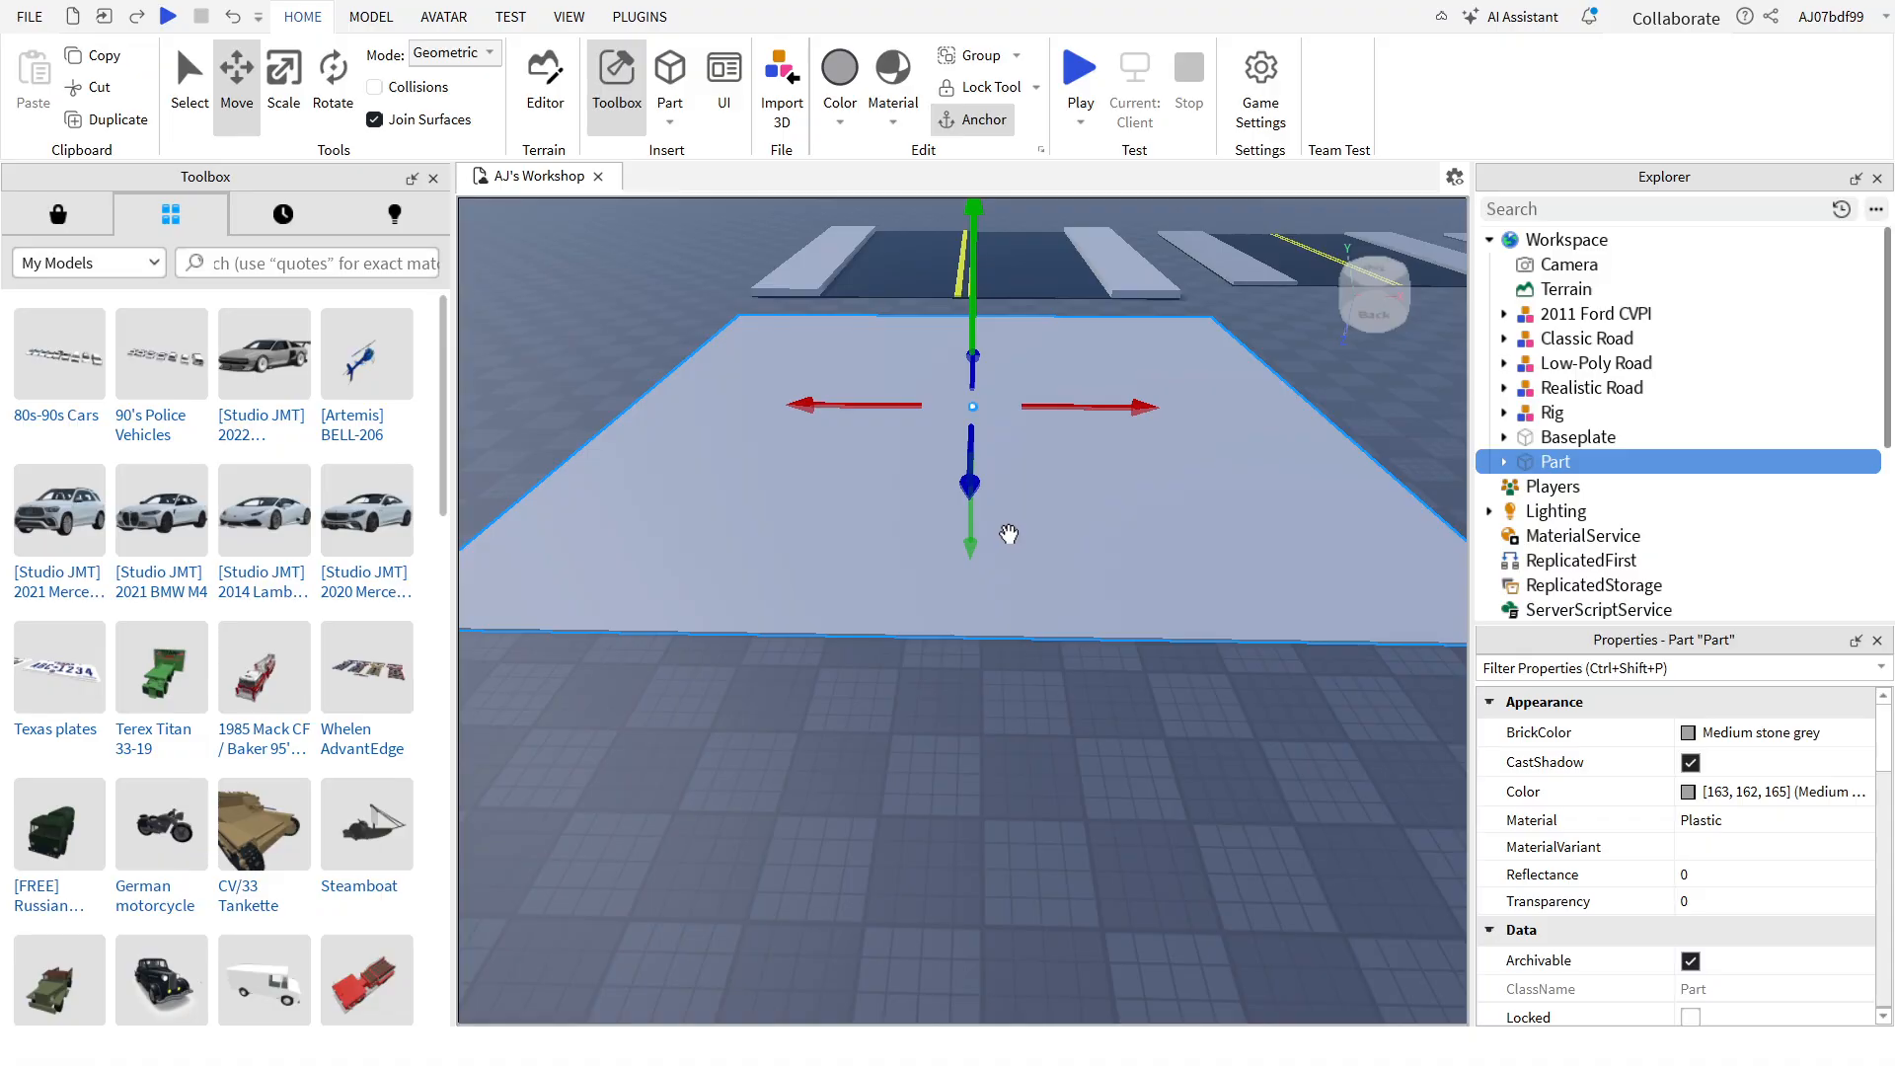
click(118, 128)
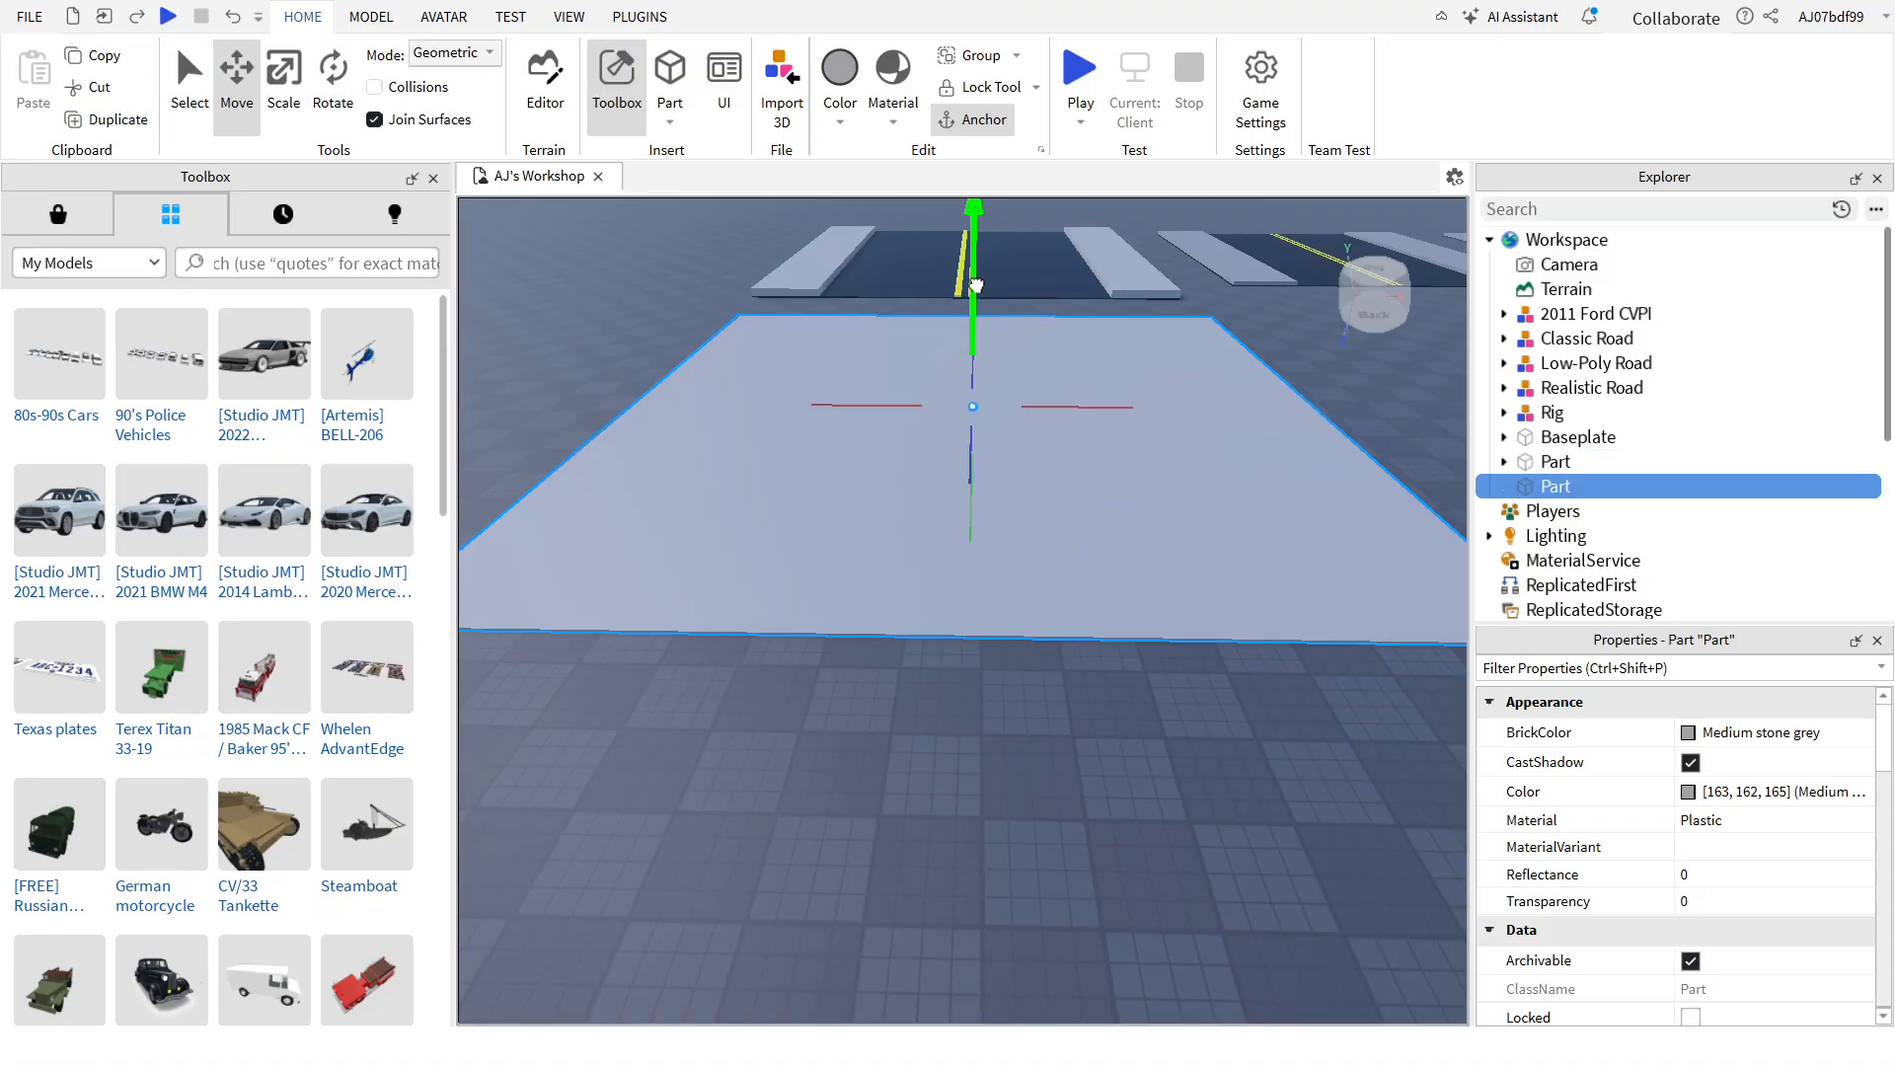
drag(973, 271, 972, 249)
scroll(1717, 888, down, 3)
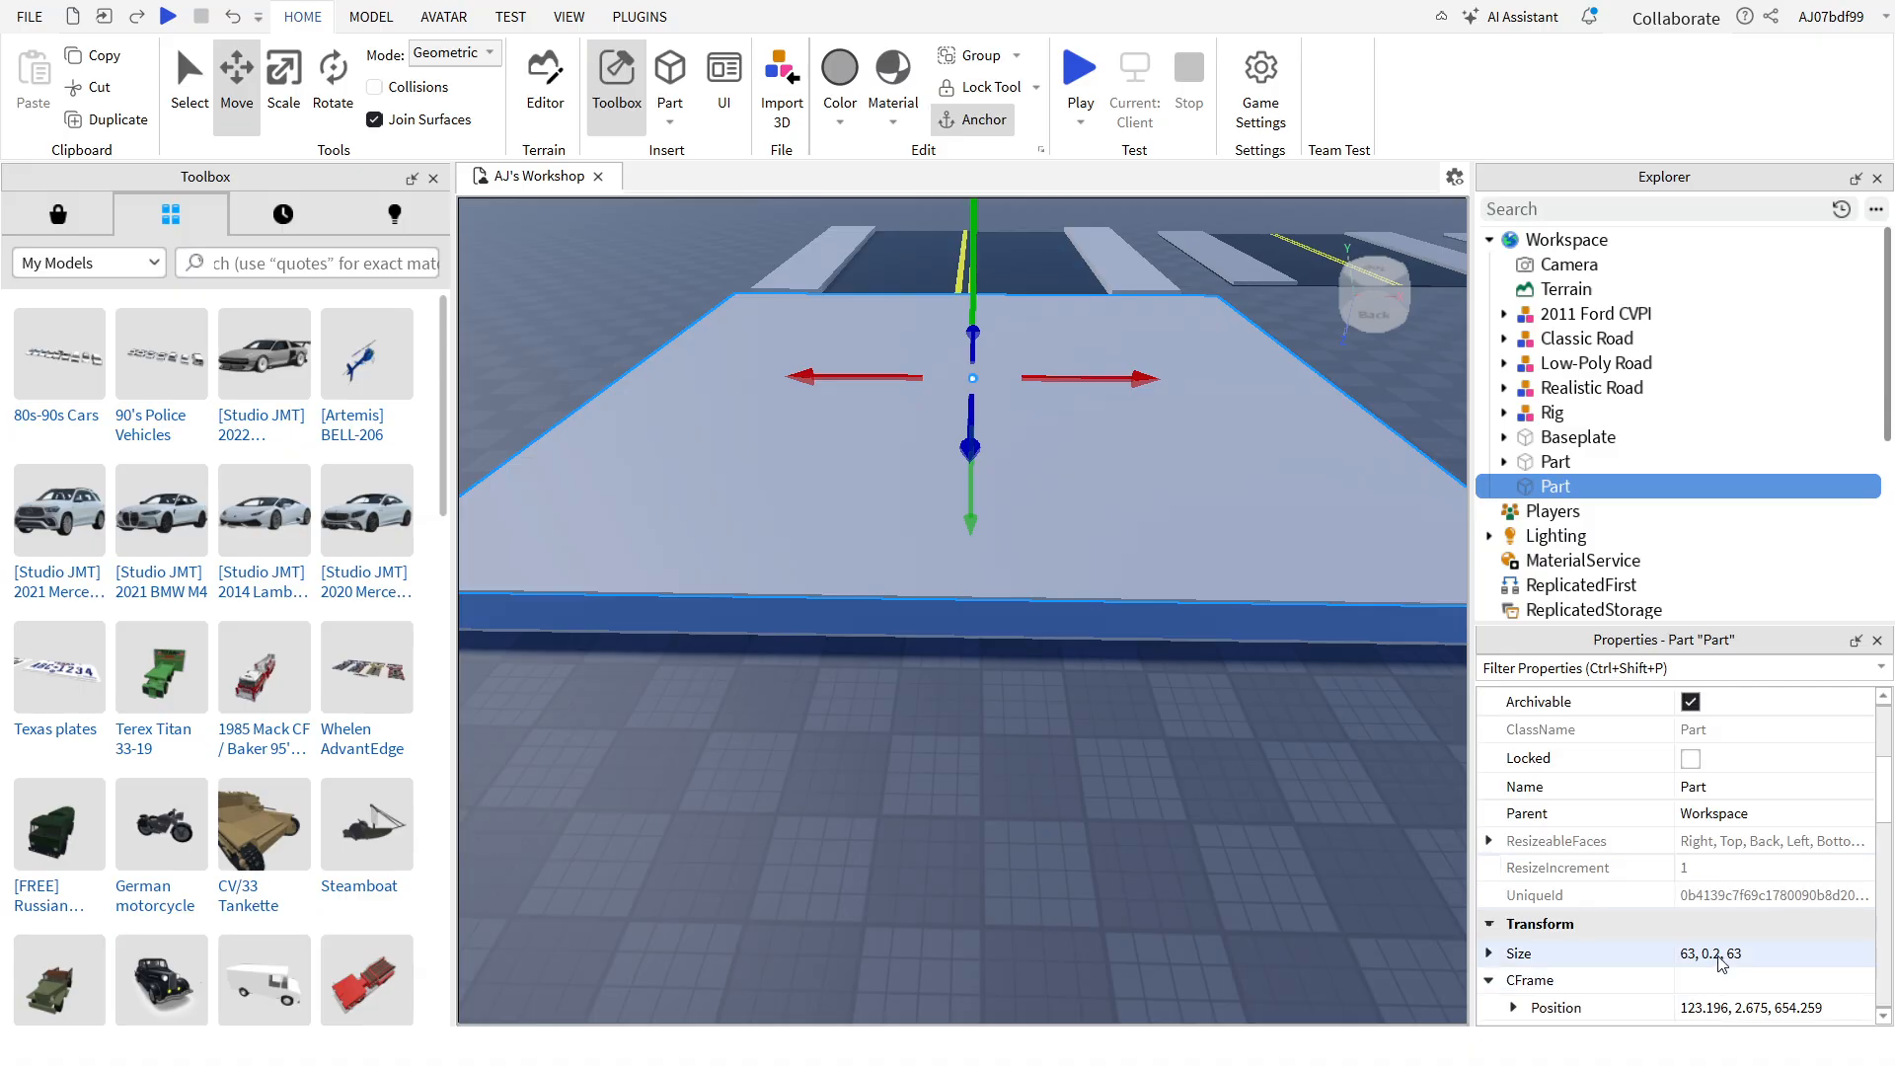
Step: Set the raised copy's size to 1, 0.2, 63 to make a narrow centre line strip
double_click(1684, 954)
text(1)
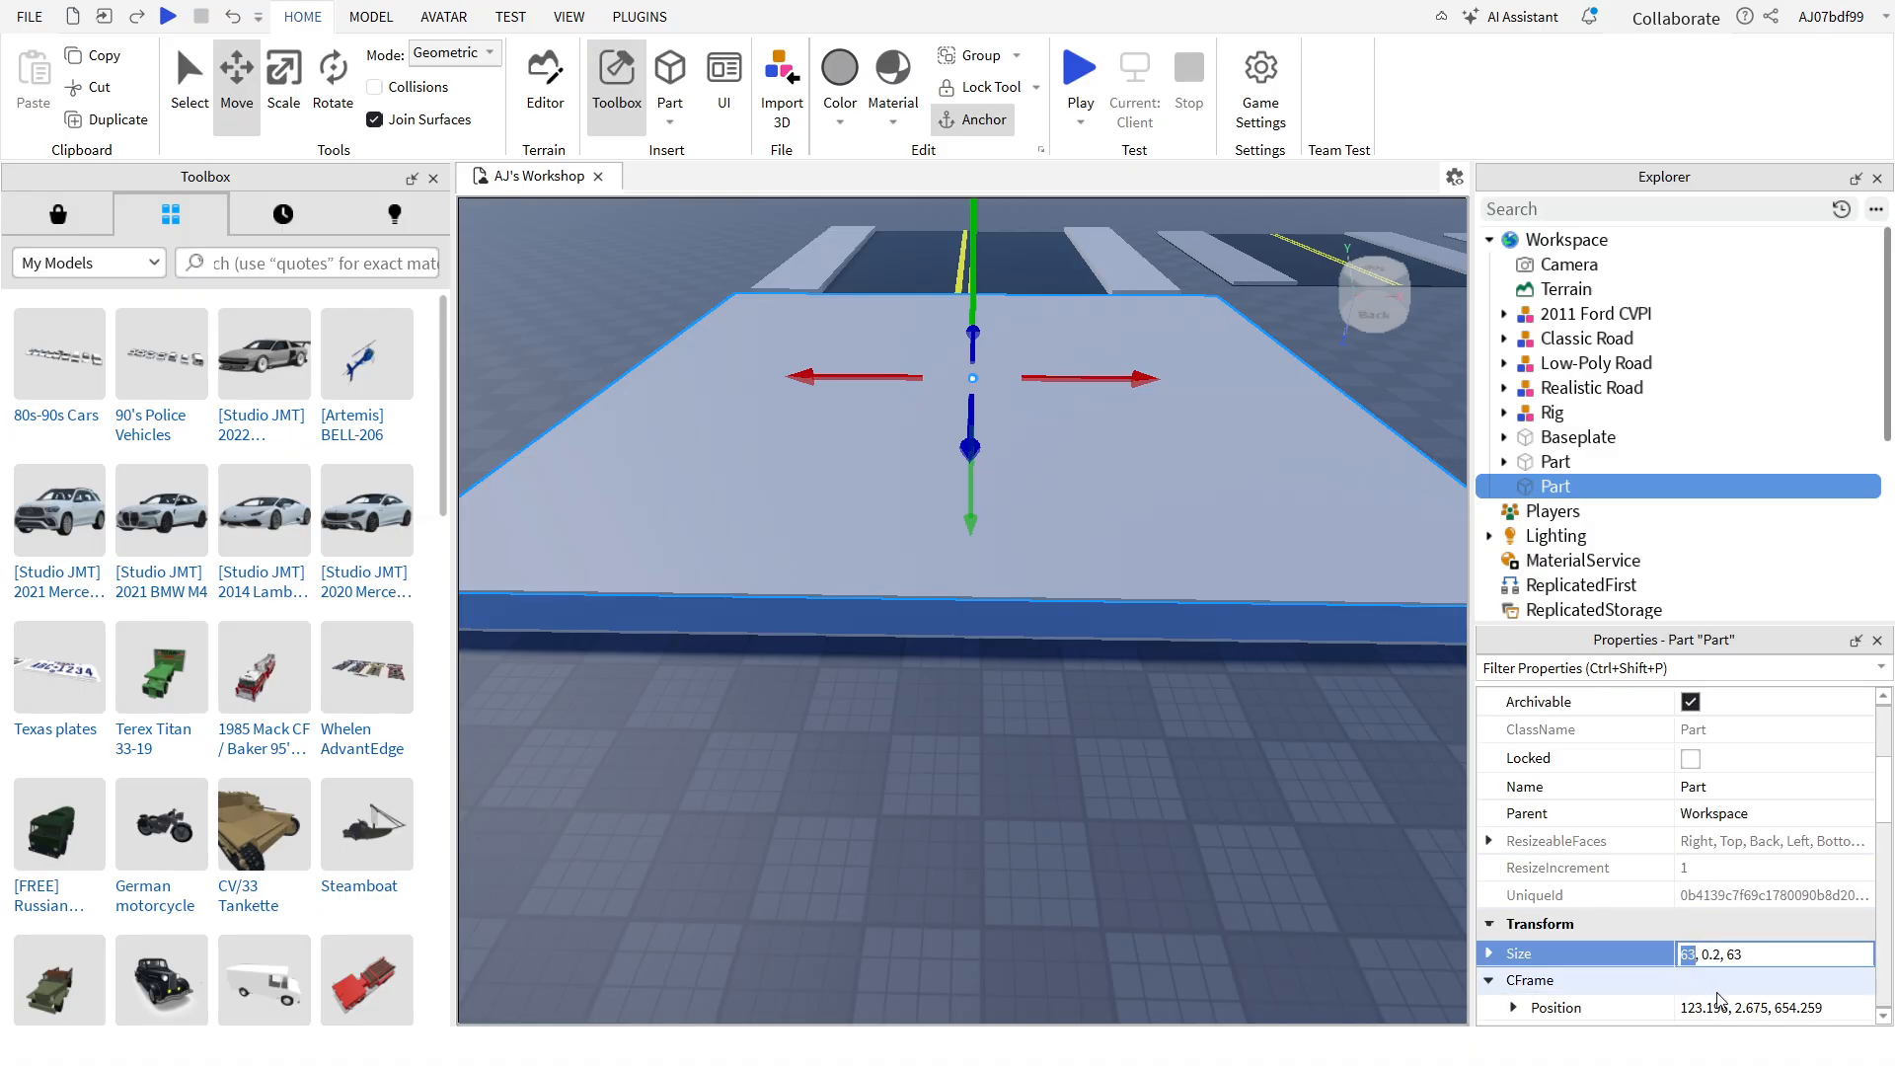
key(Return)
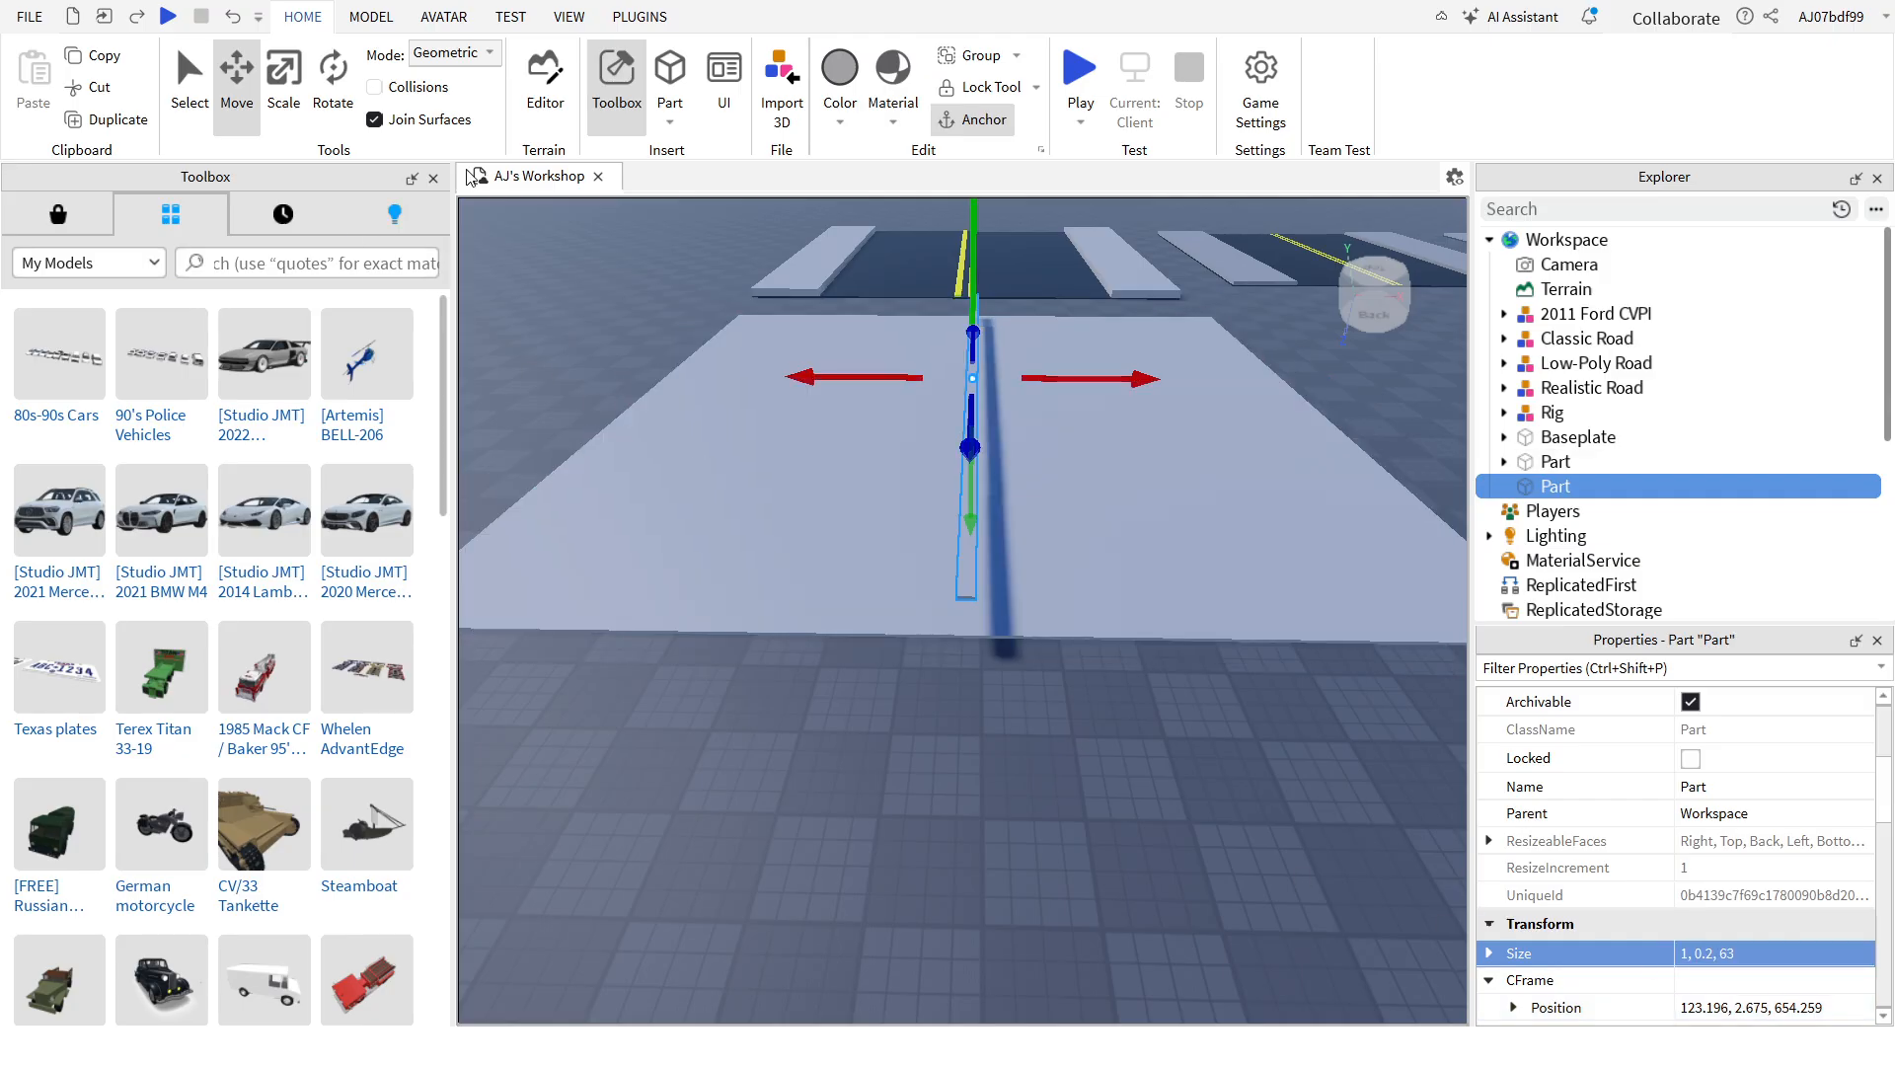
Step: Lower the narrow strip onto the road surface with Collisions enabled, to a height of about 0.299
right_drag(935, 398, 1032, 494)
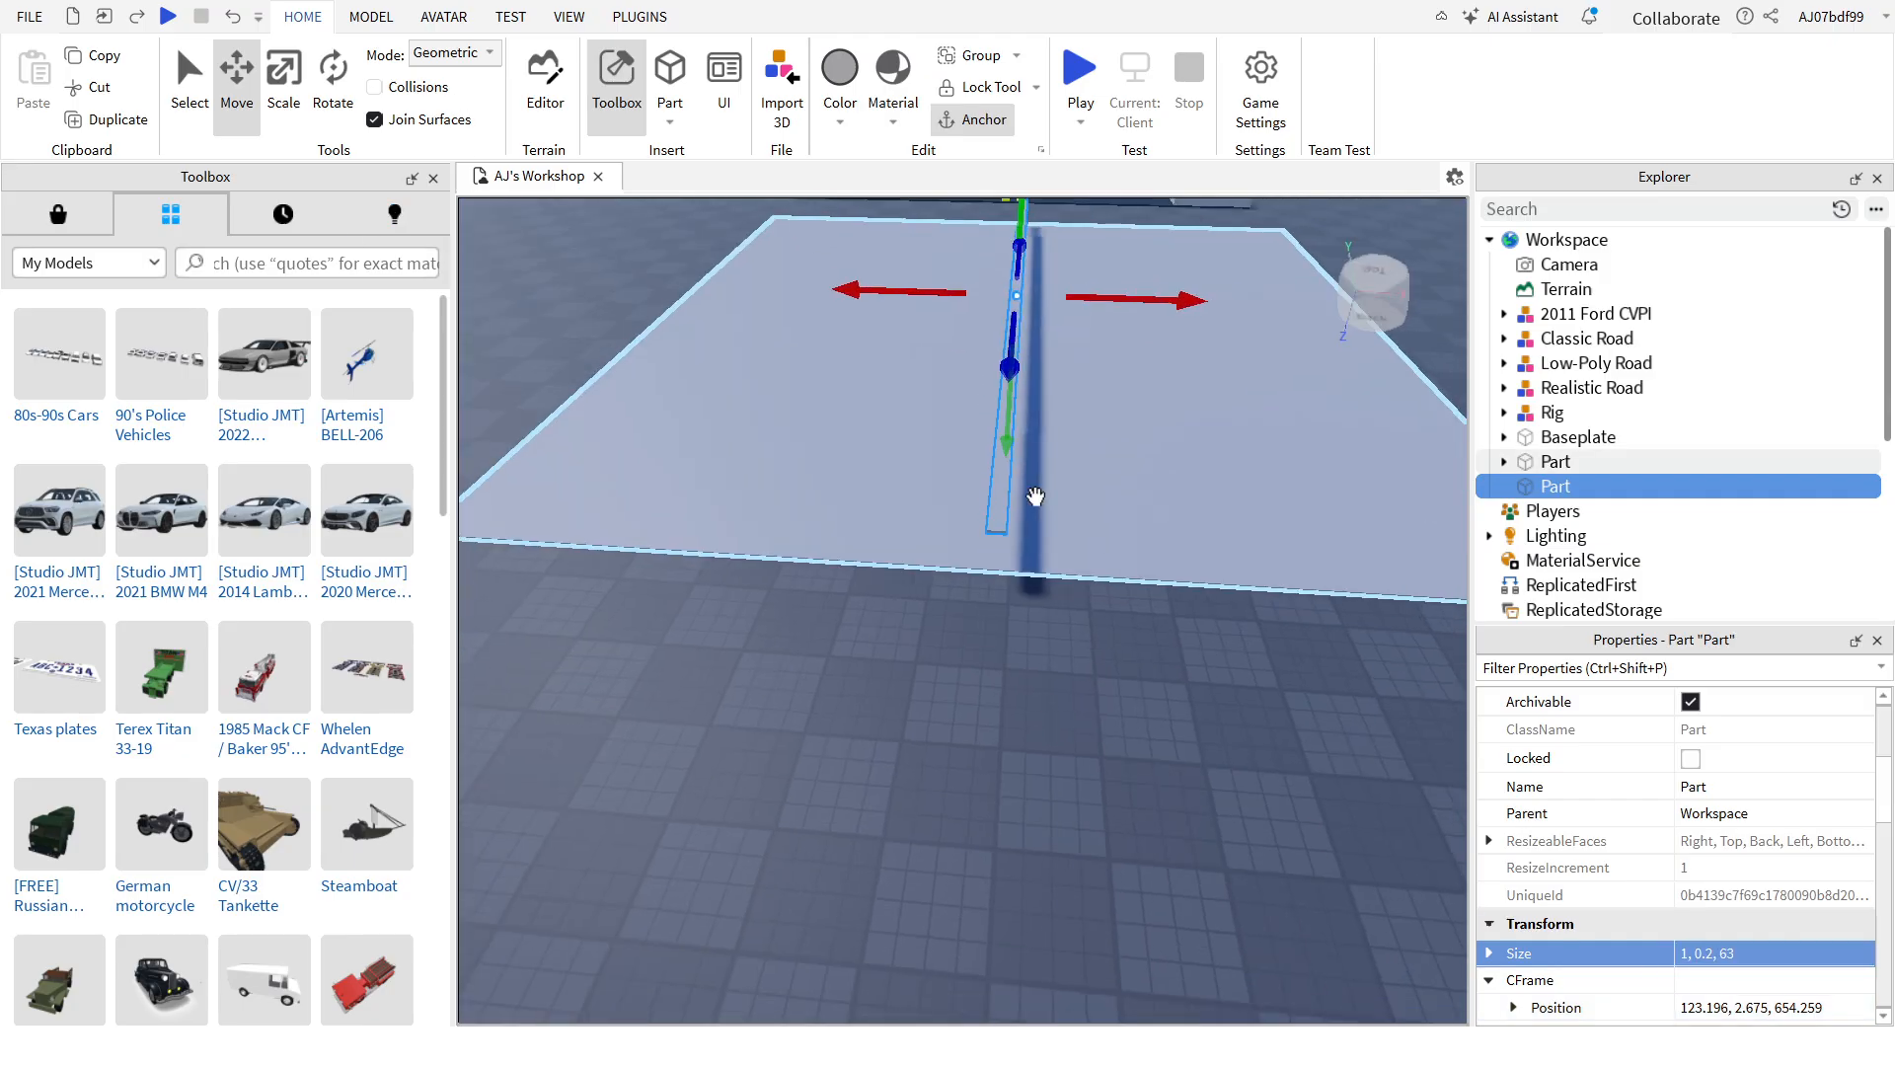
scroll(1032, 495, up, 4)
right_drag(820, 355, 752, 325)
scroll(751, 325, up, 1)
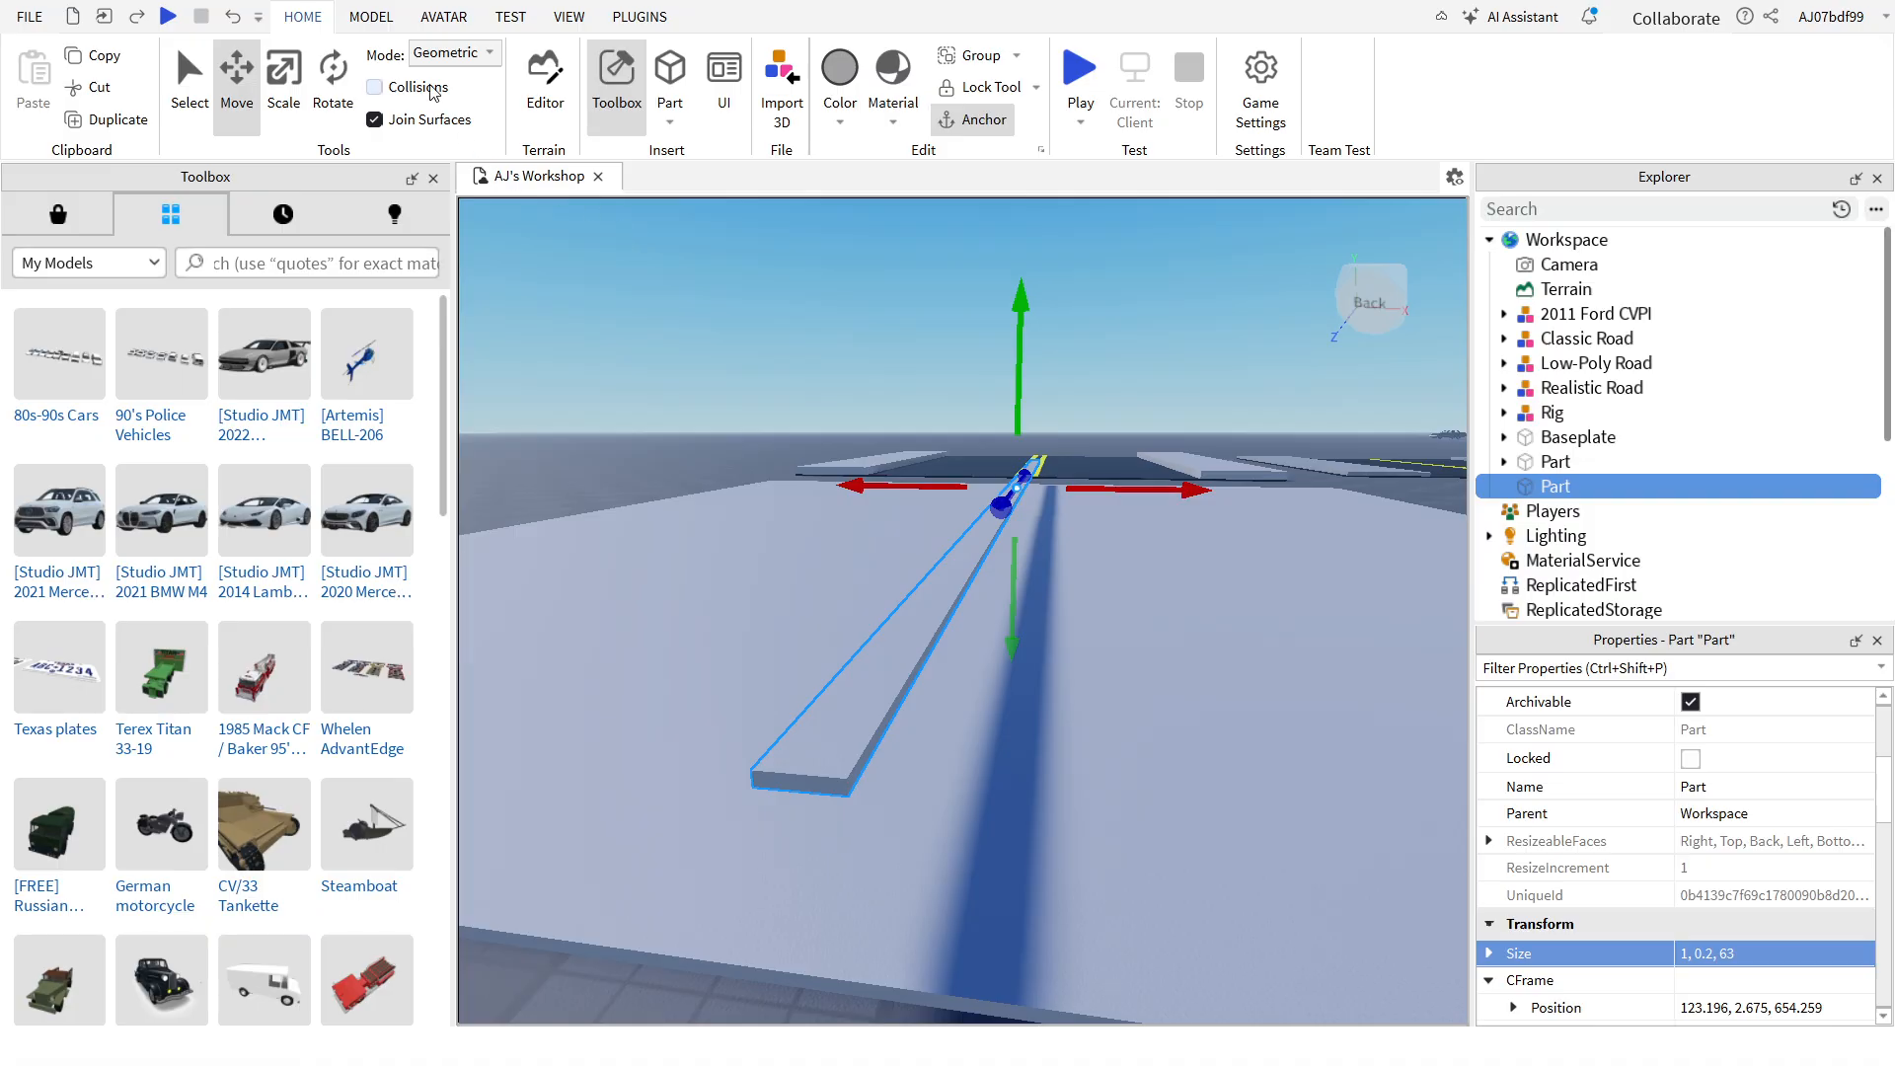
drag(1013, 293, 1020, 411)
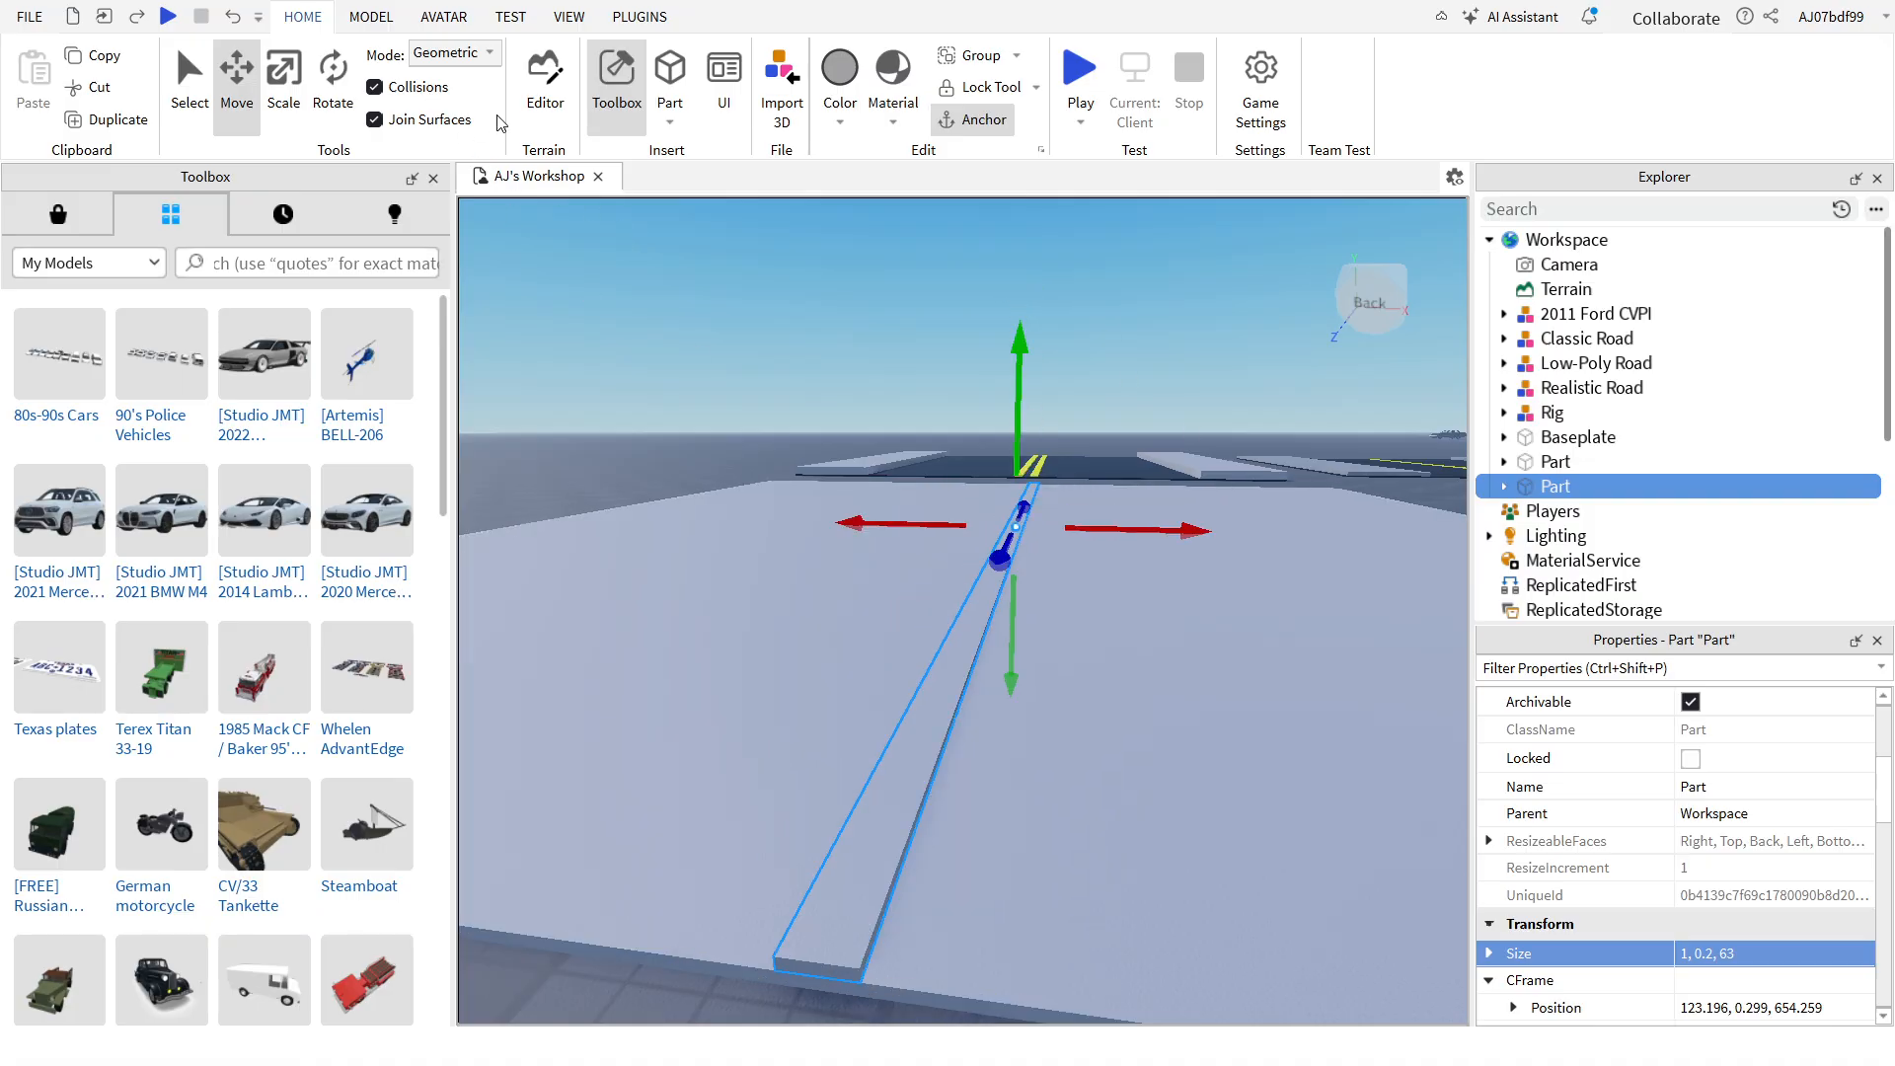
Step: Turn Collisions off, duplicate the centre strip and shift the copy sideways to an X position of about 124.539
click(135, 120)
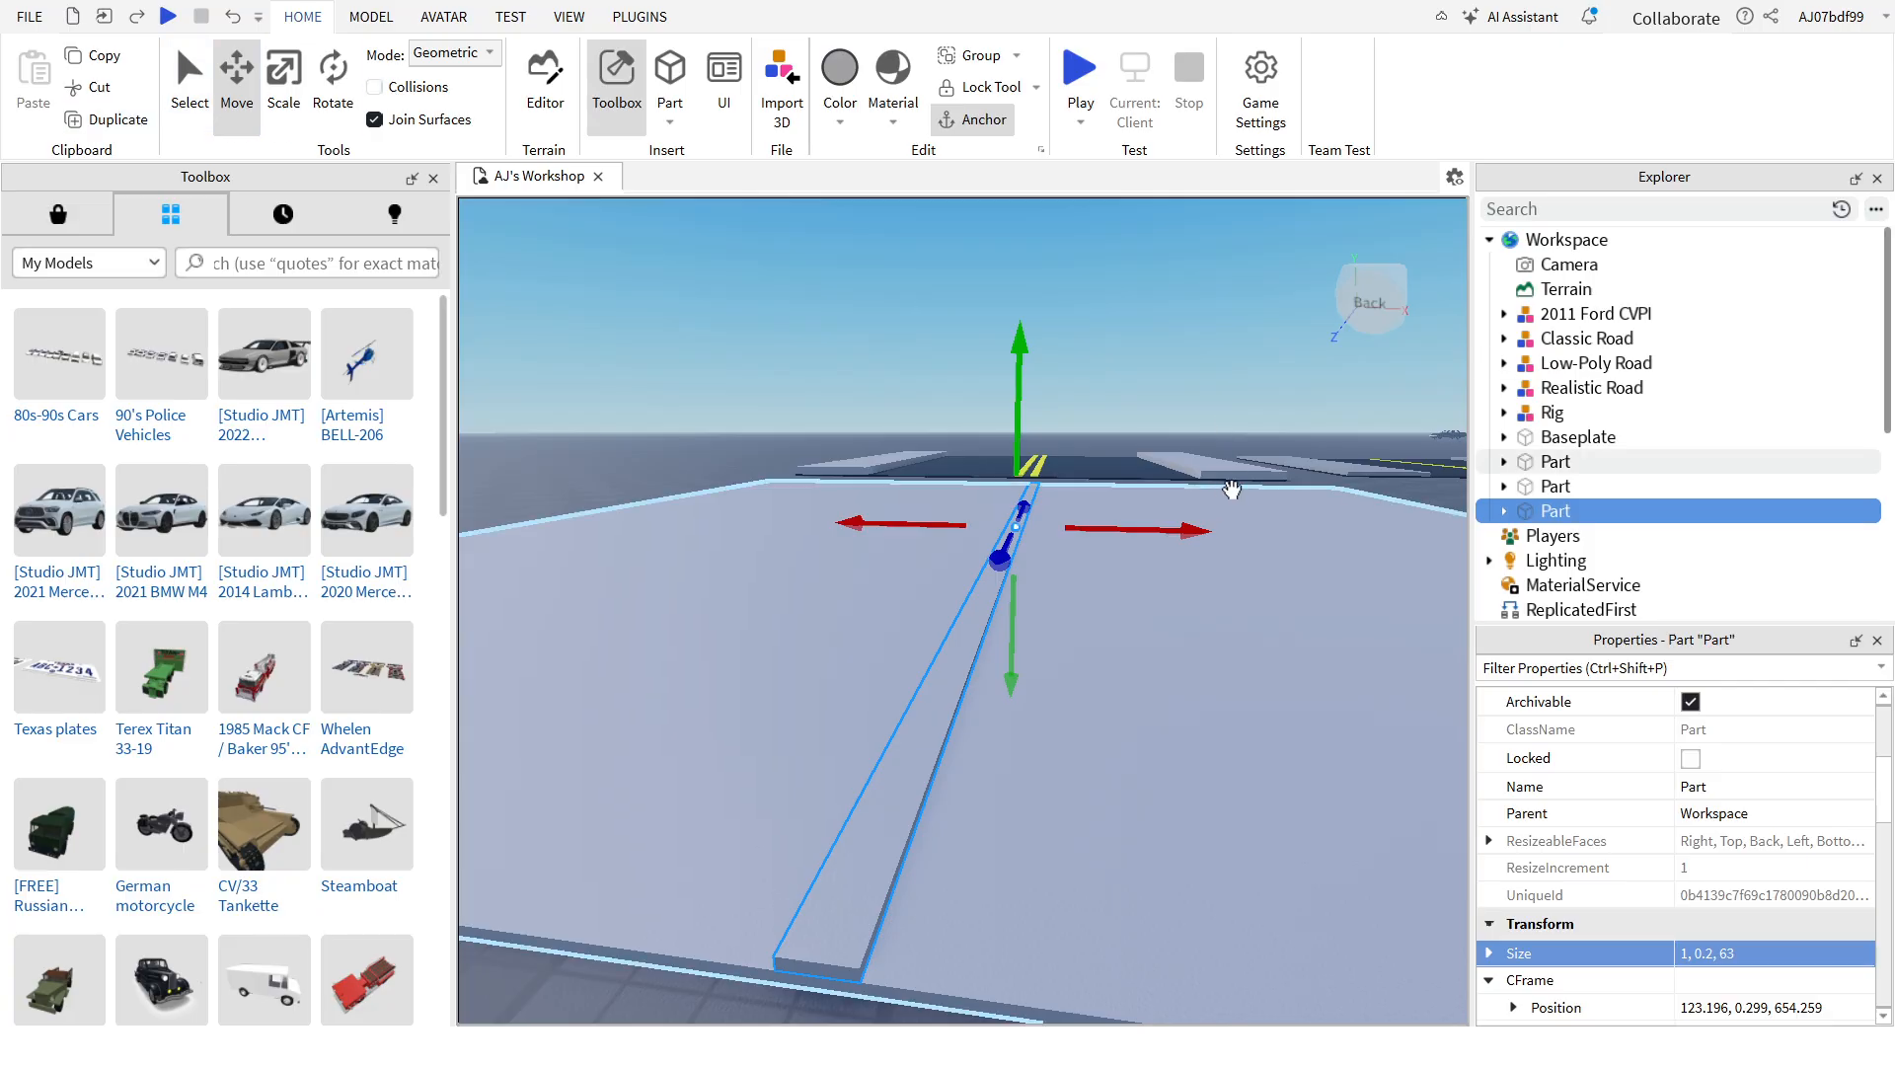
drag(1080, 530, 1099, 524)
right_drag(1098, 524, 1034, 501)
scroll(1099, 524, down, 3)
scroll(1034, 501, up, 3)
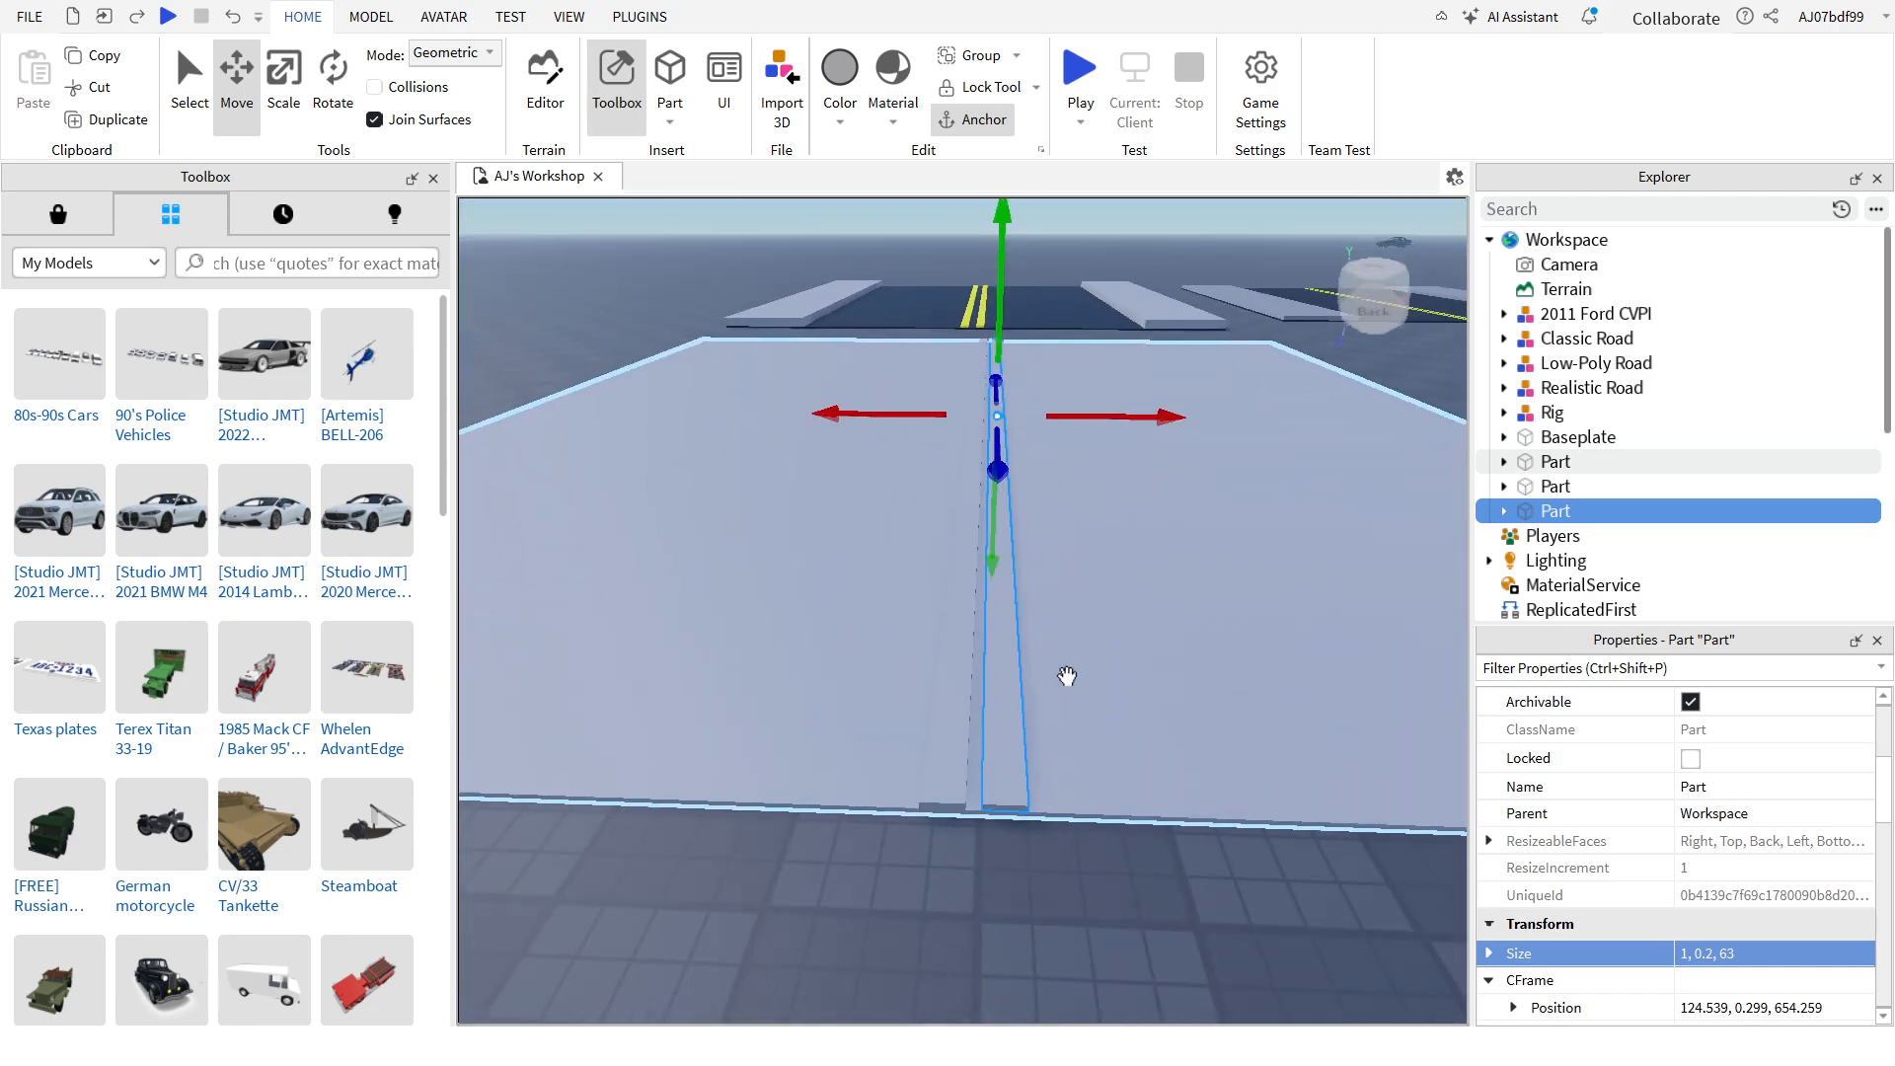
key(a)
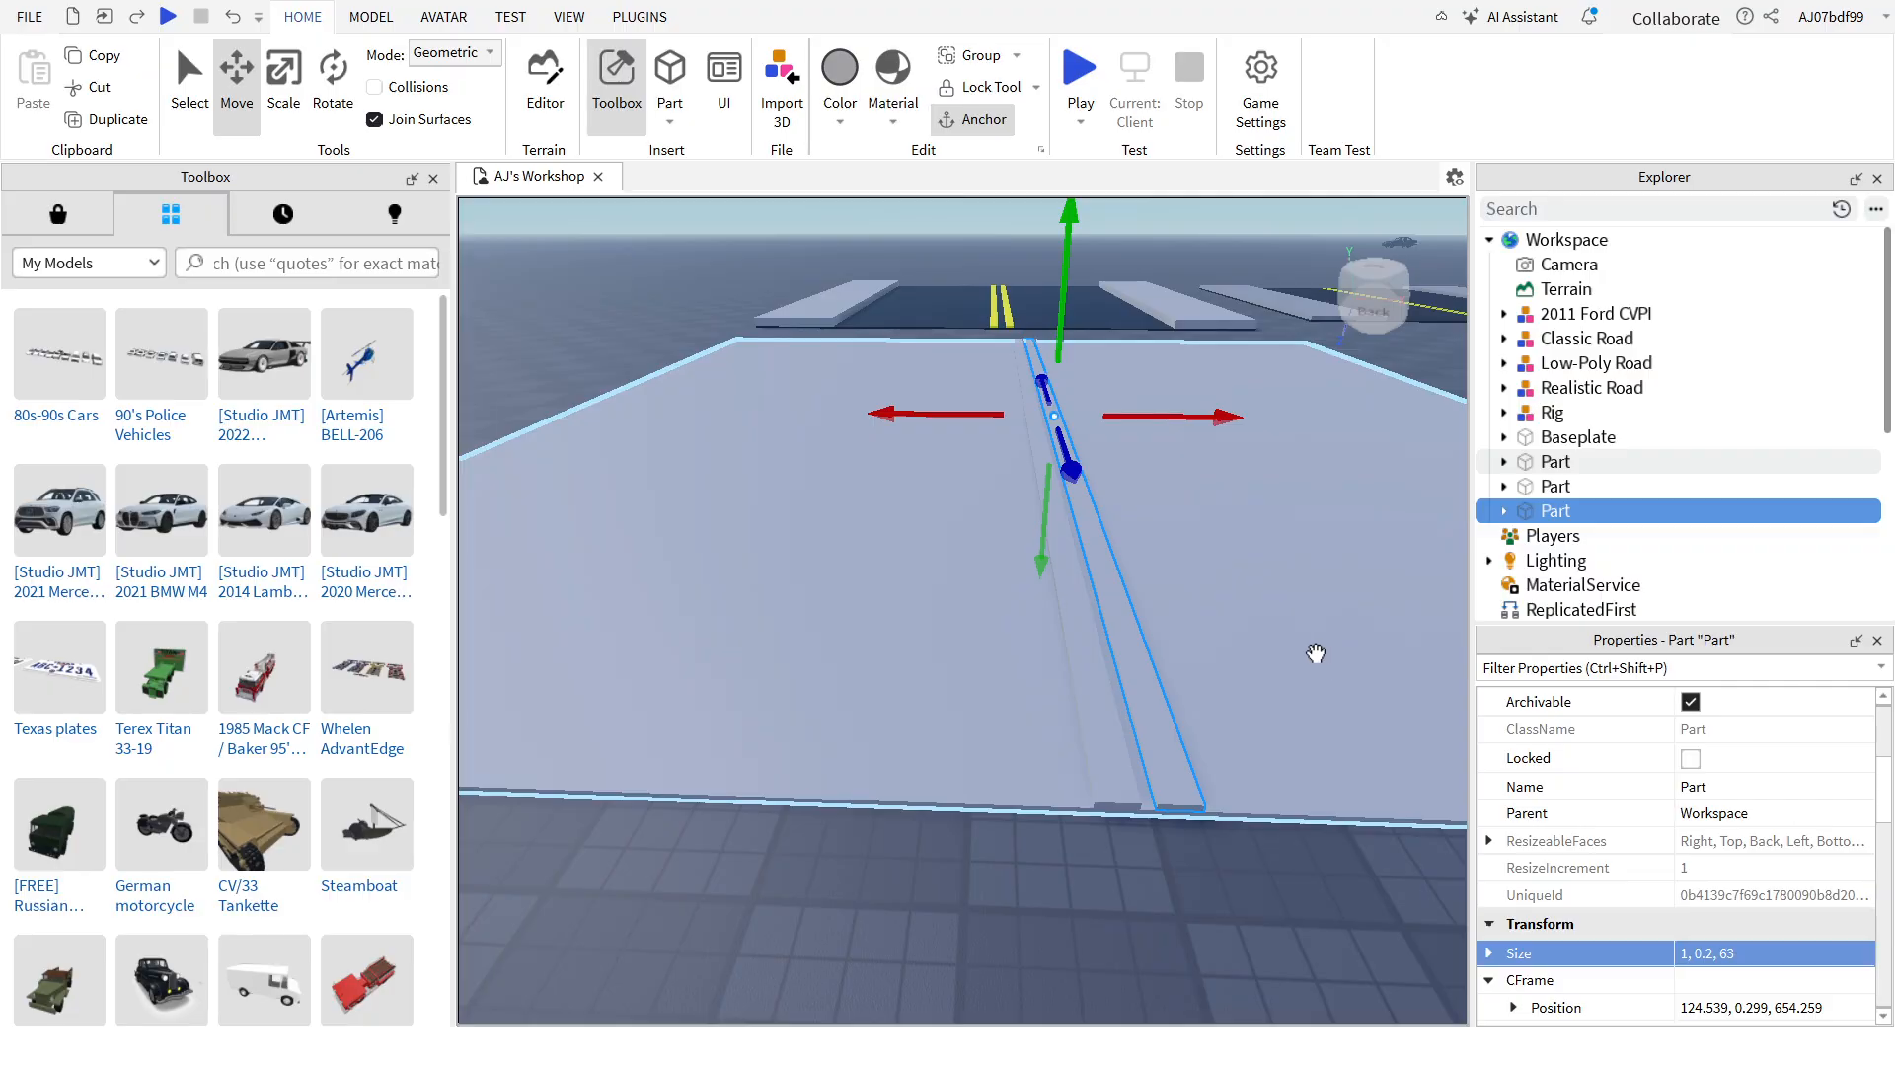
Step: With Collisions enabled, space the two strips one strip width apart by placing a third strip between them as a spacer and deleting it
click(416, 91)
mouse_move(964, 411)
mouse_down()
mouse_move(923, 414)
mouse_move(963, 416)
mouse_up()
click(99, 120)
click(420, 95)
click(977, 790)
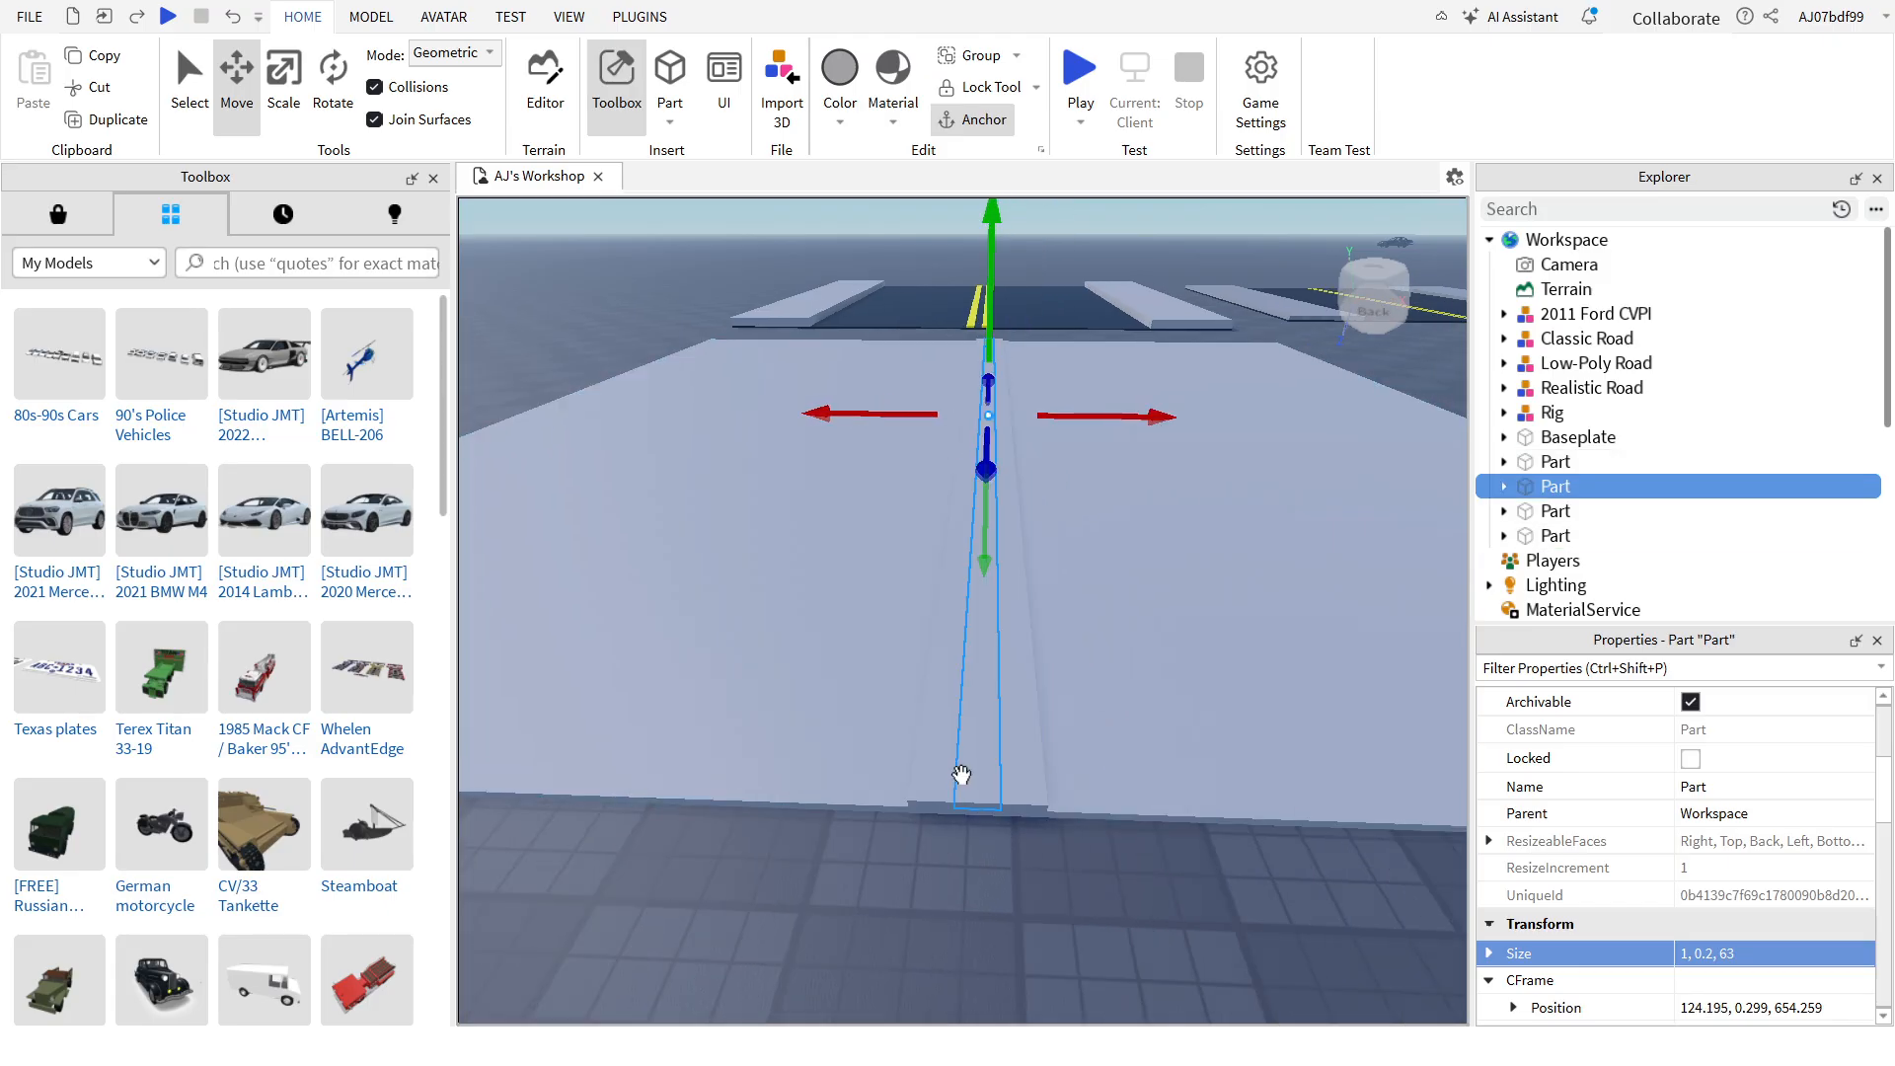
key(Delete)
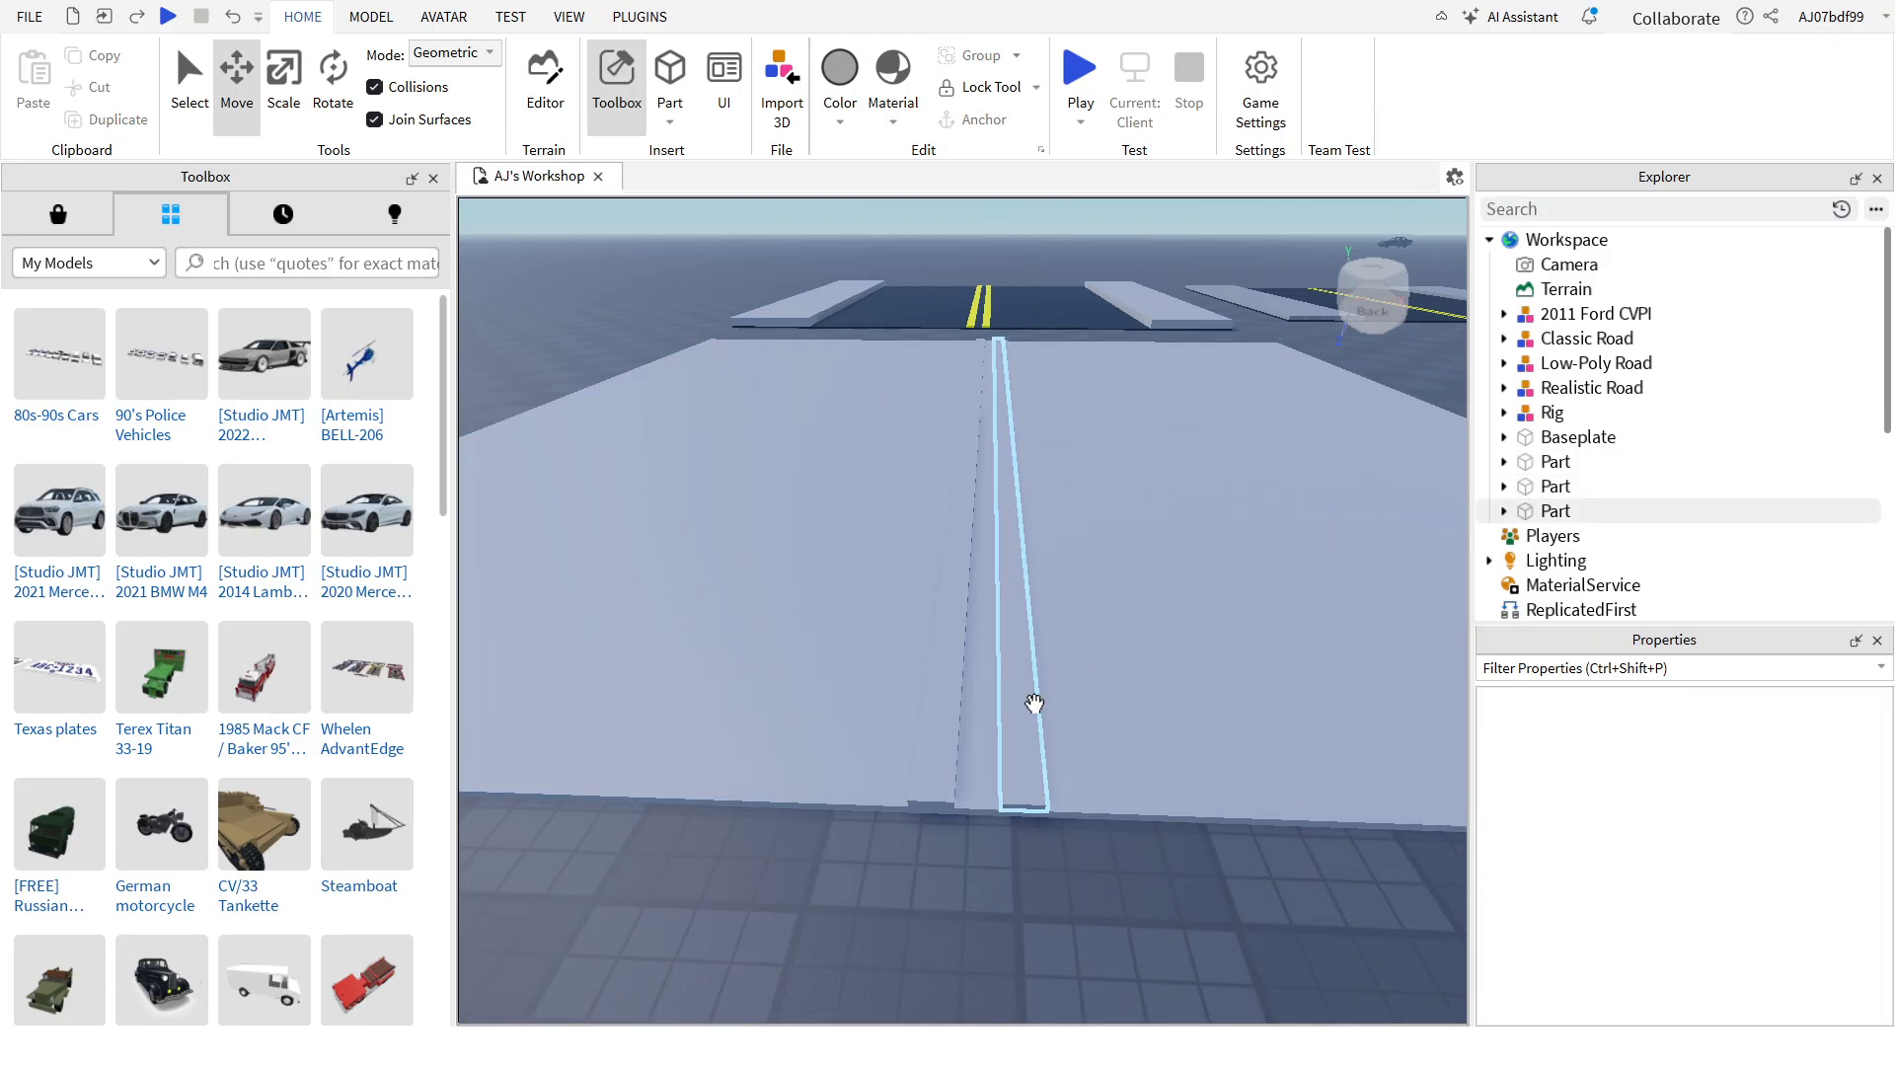
Step: Select both centre strips and set their BrickColor to New Yeller
click(1030, 703)
key(a)
shift+click(1052, 701)
scroll(900, 752, down, 5)
right_drag(909, 749, 896, 754)
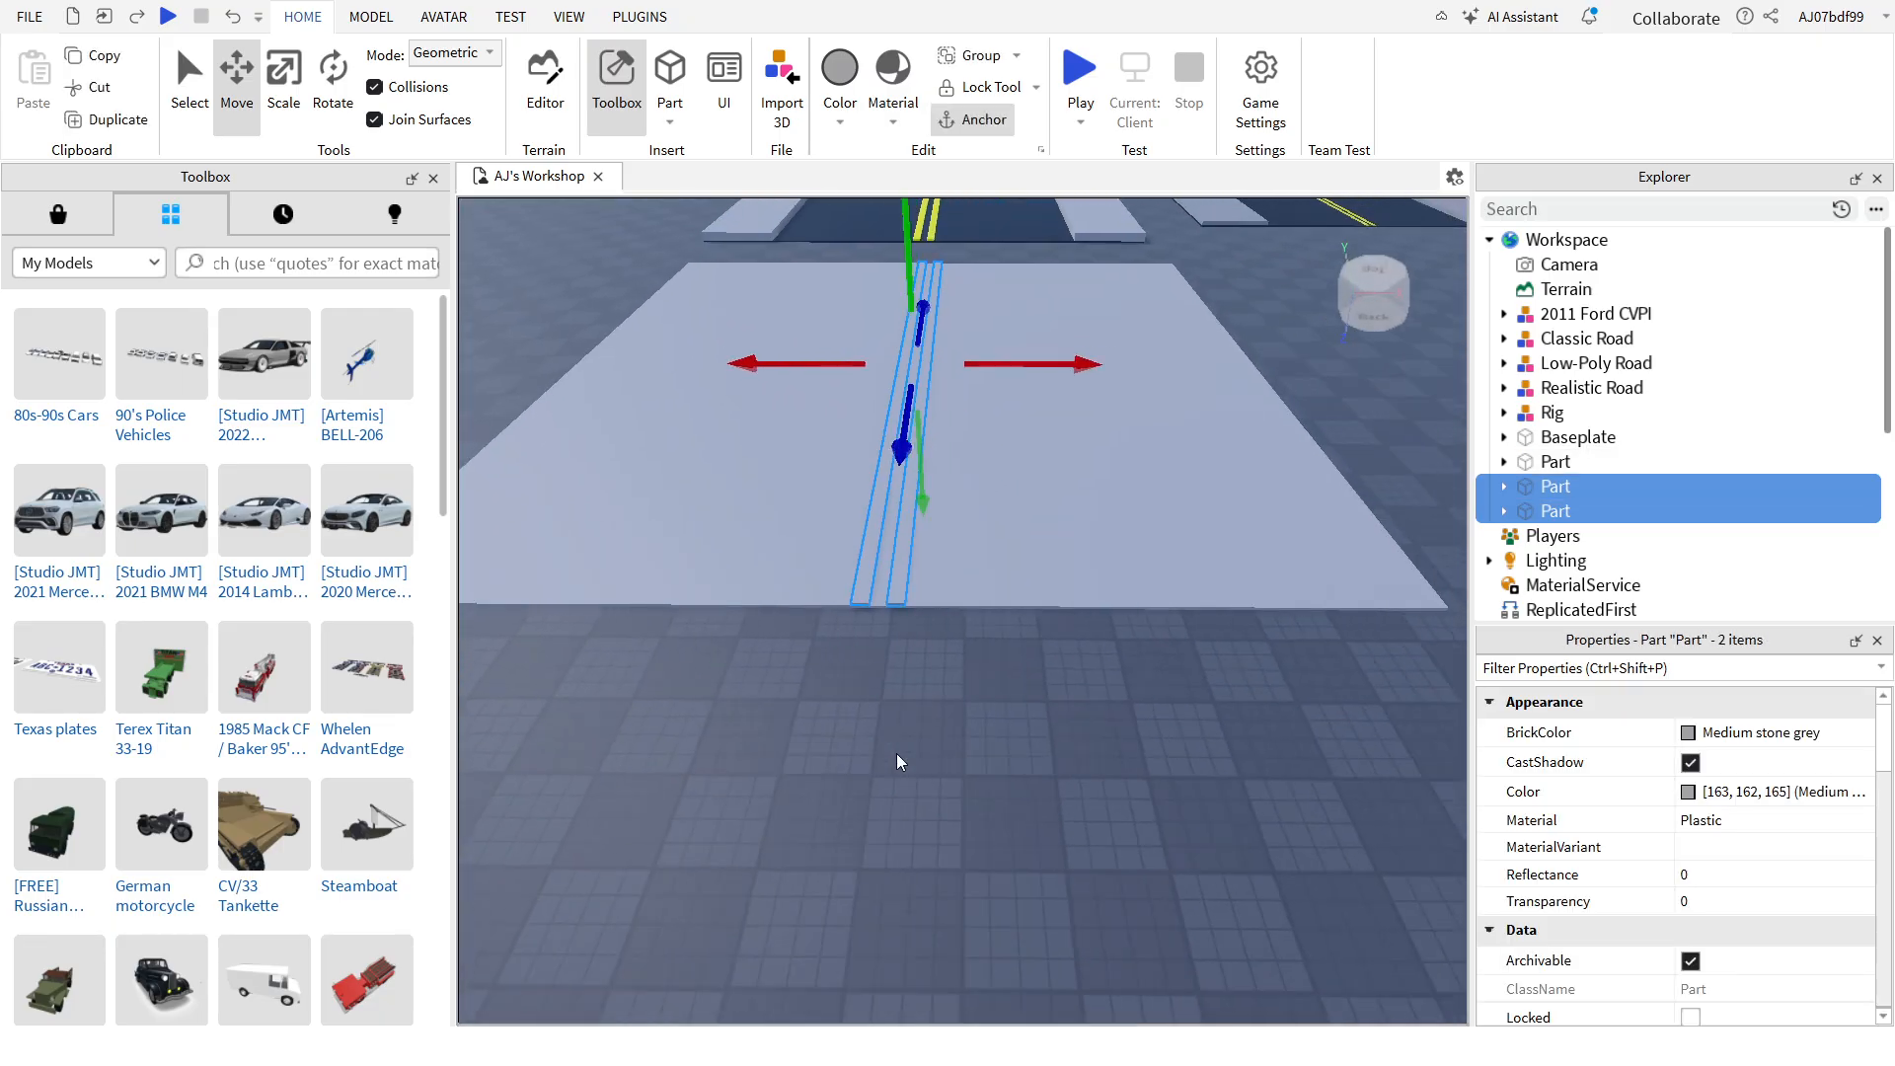
click(1725, 731)
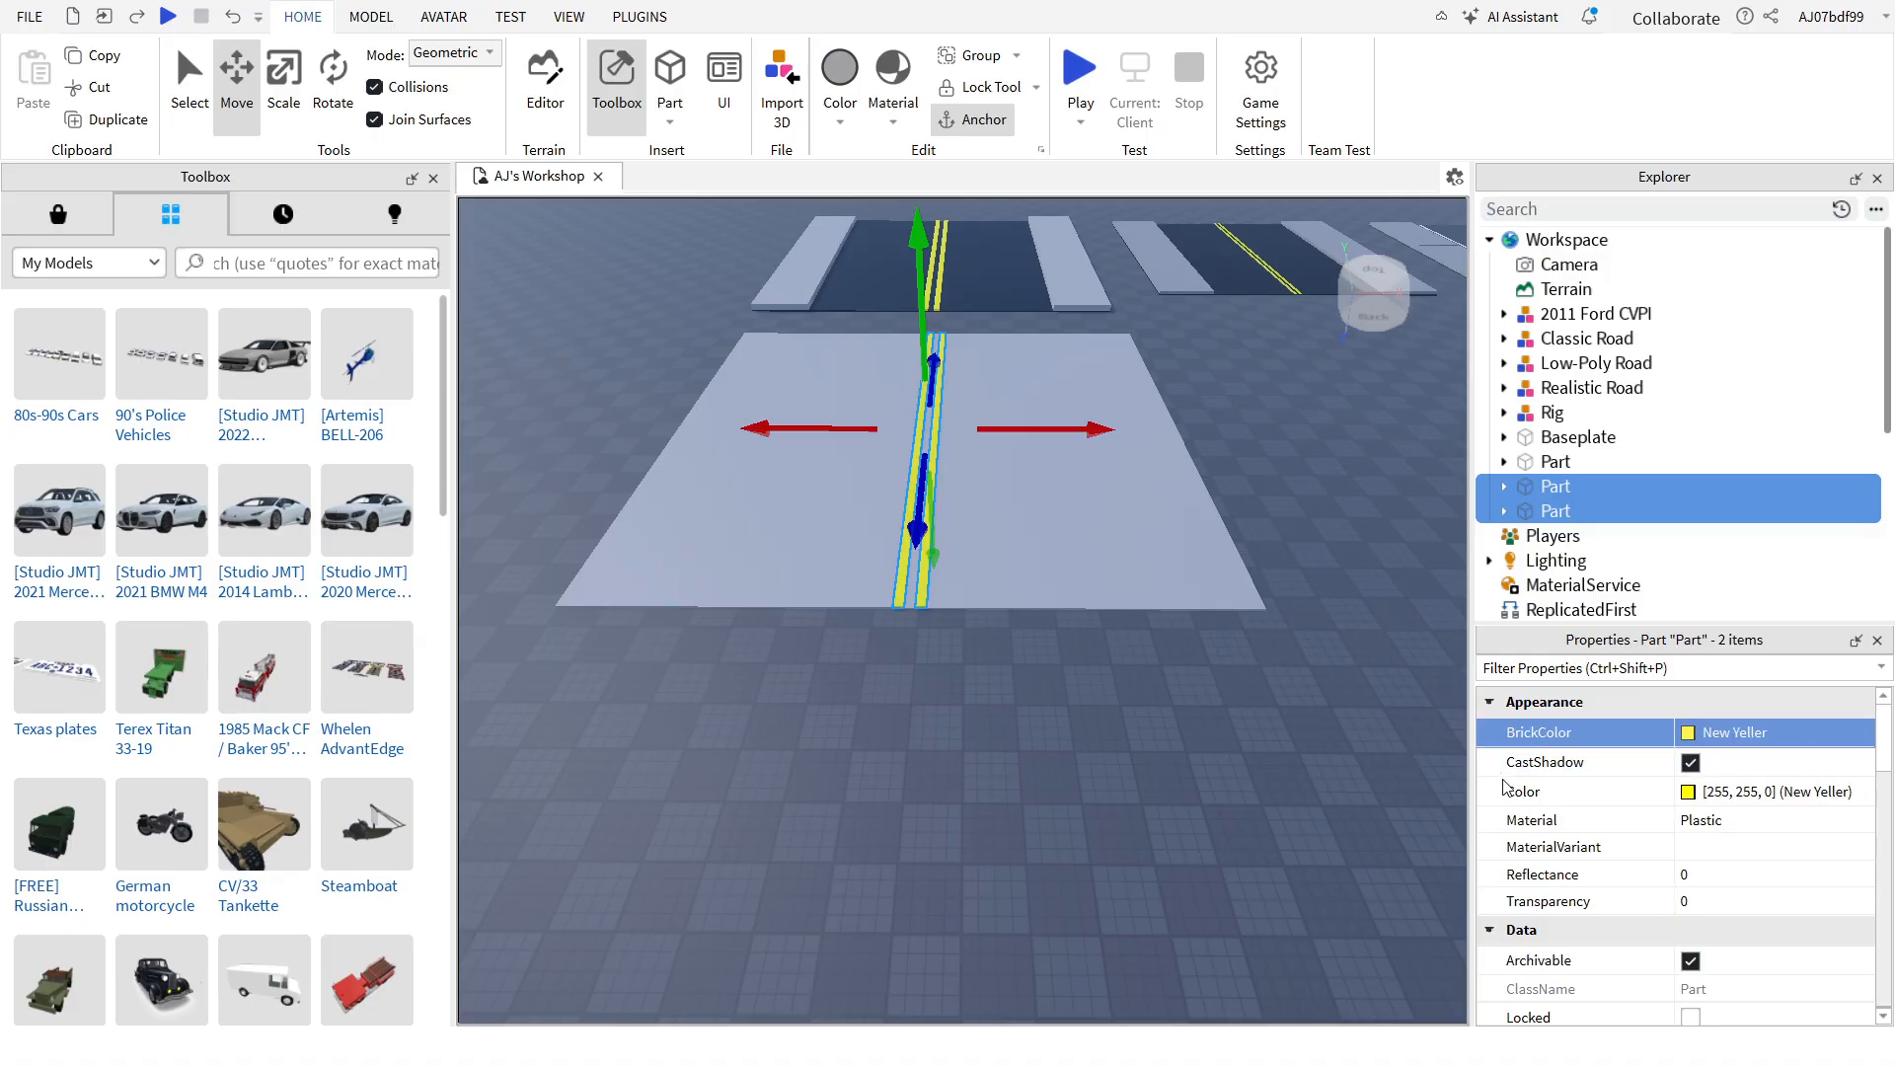
Step: Select the road surface part and set its BrickColor to black
click(1079, 500)
click(1720, 743)
click(1676, 995)
click(1131, 754)
key(a)
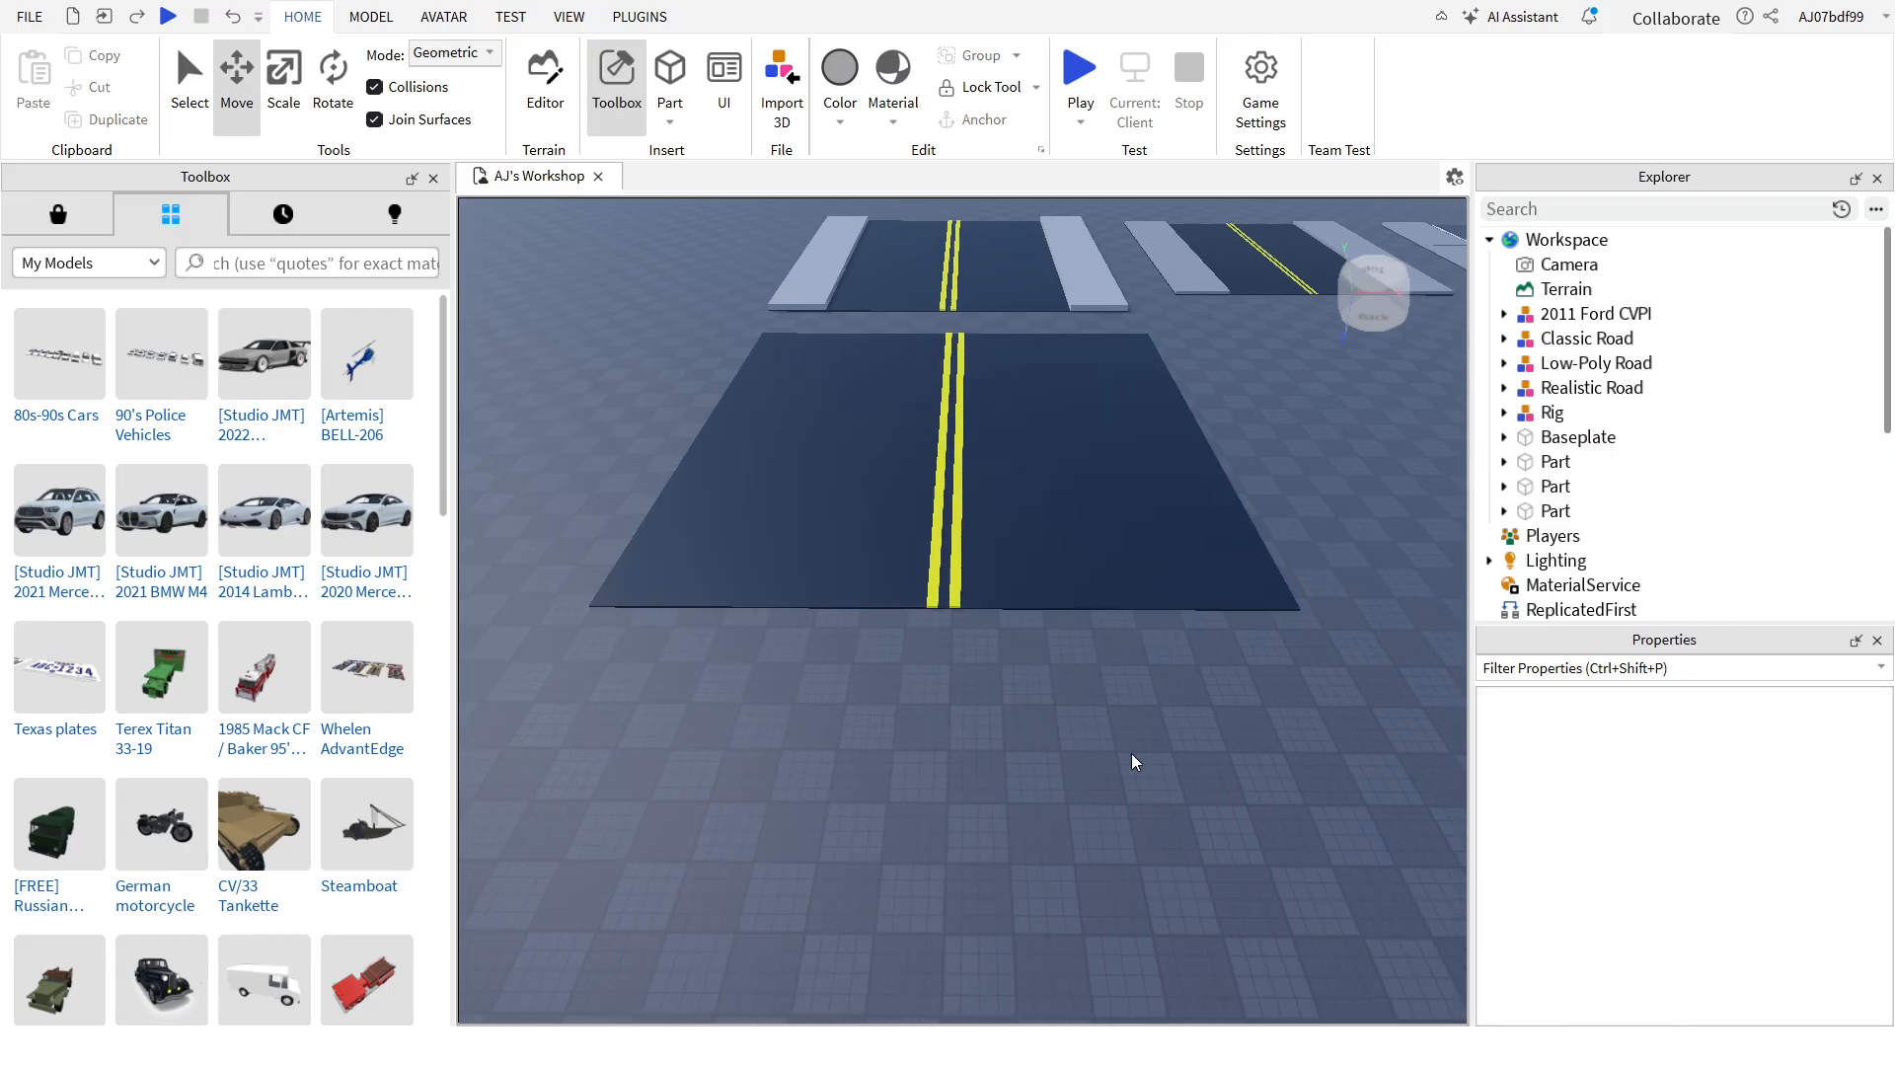
Step: Select the Classic Road and compare it with the newly built road surface and centre lines
click(1110, 342)
click(1110, 342)
key(a)
key(a)
key(d)
key(w)
key(a)
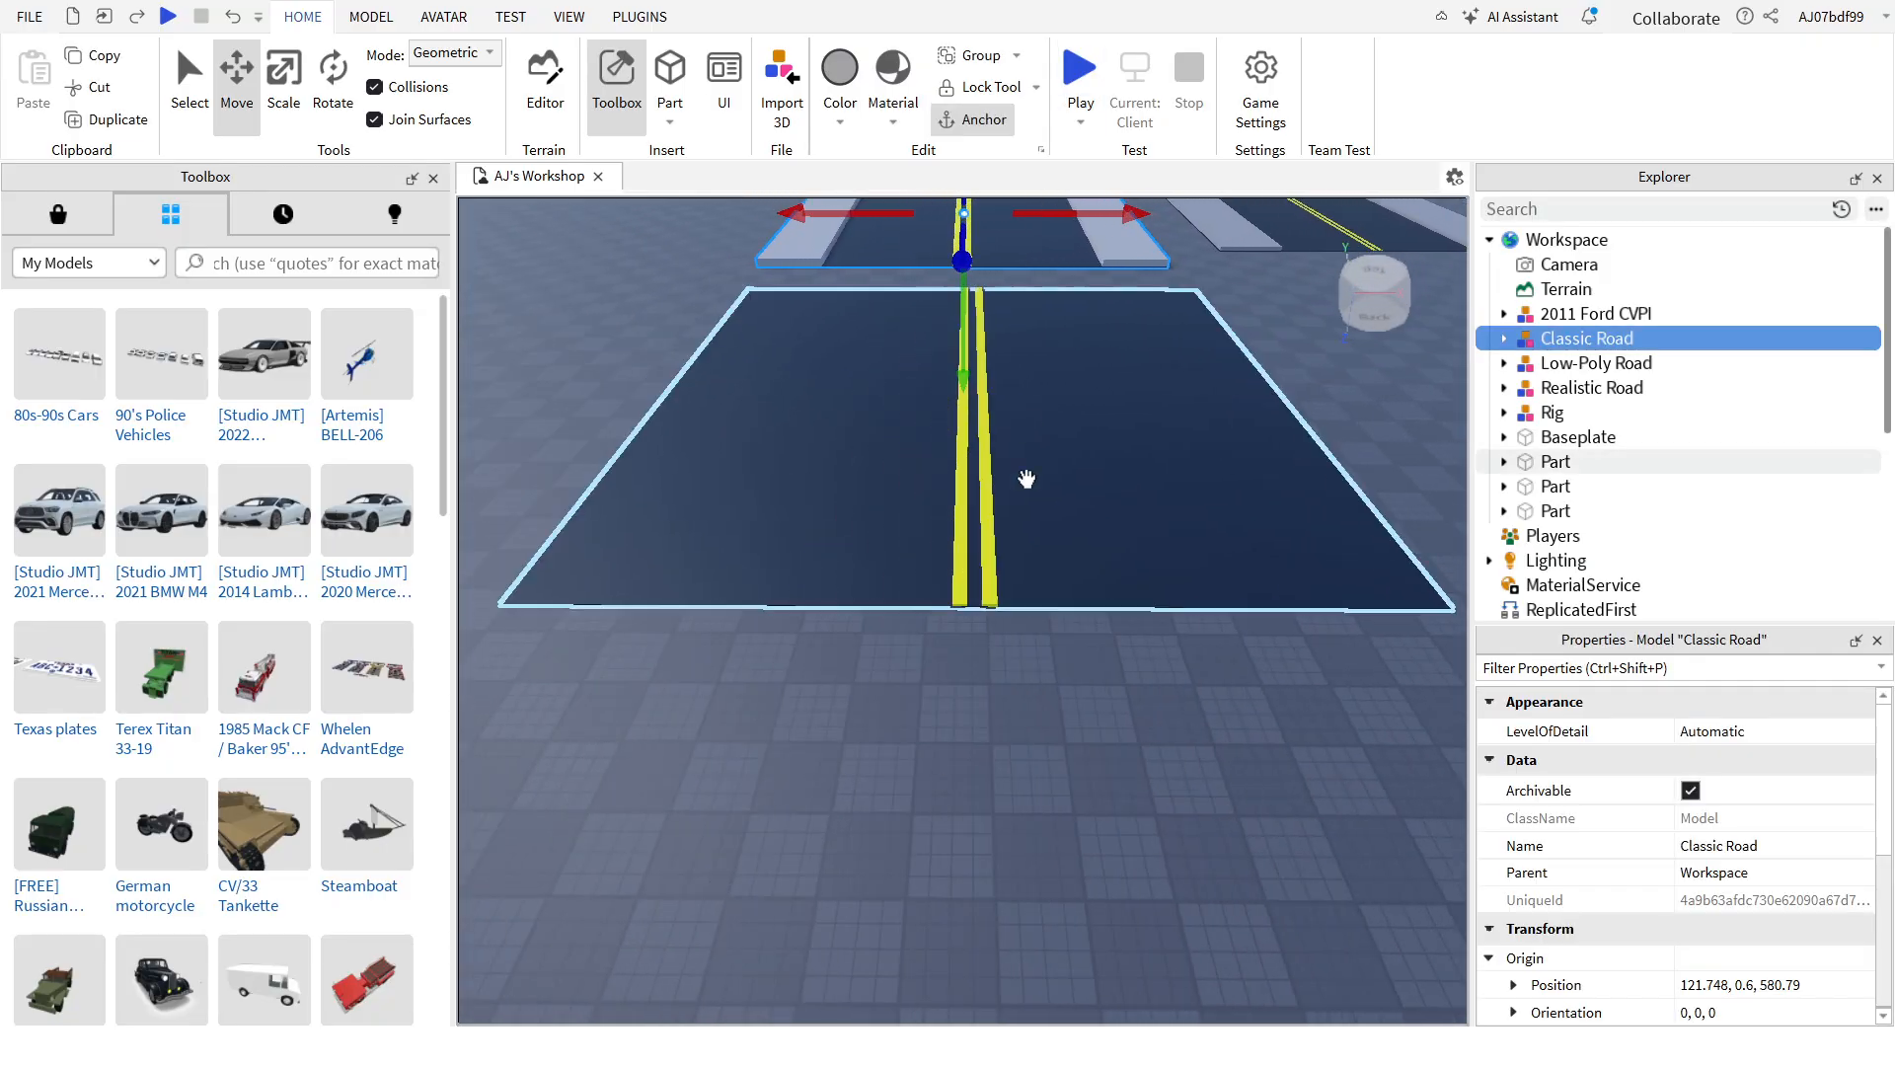
Step: Duplicate one of the yellow centre strips and, with Collisions off, move the copy to the road's left edge
click(1050, 653)
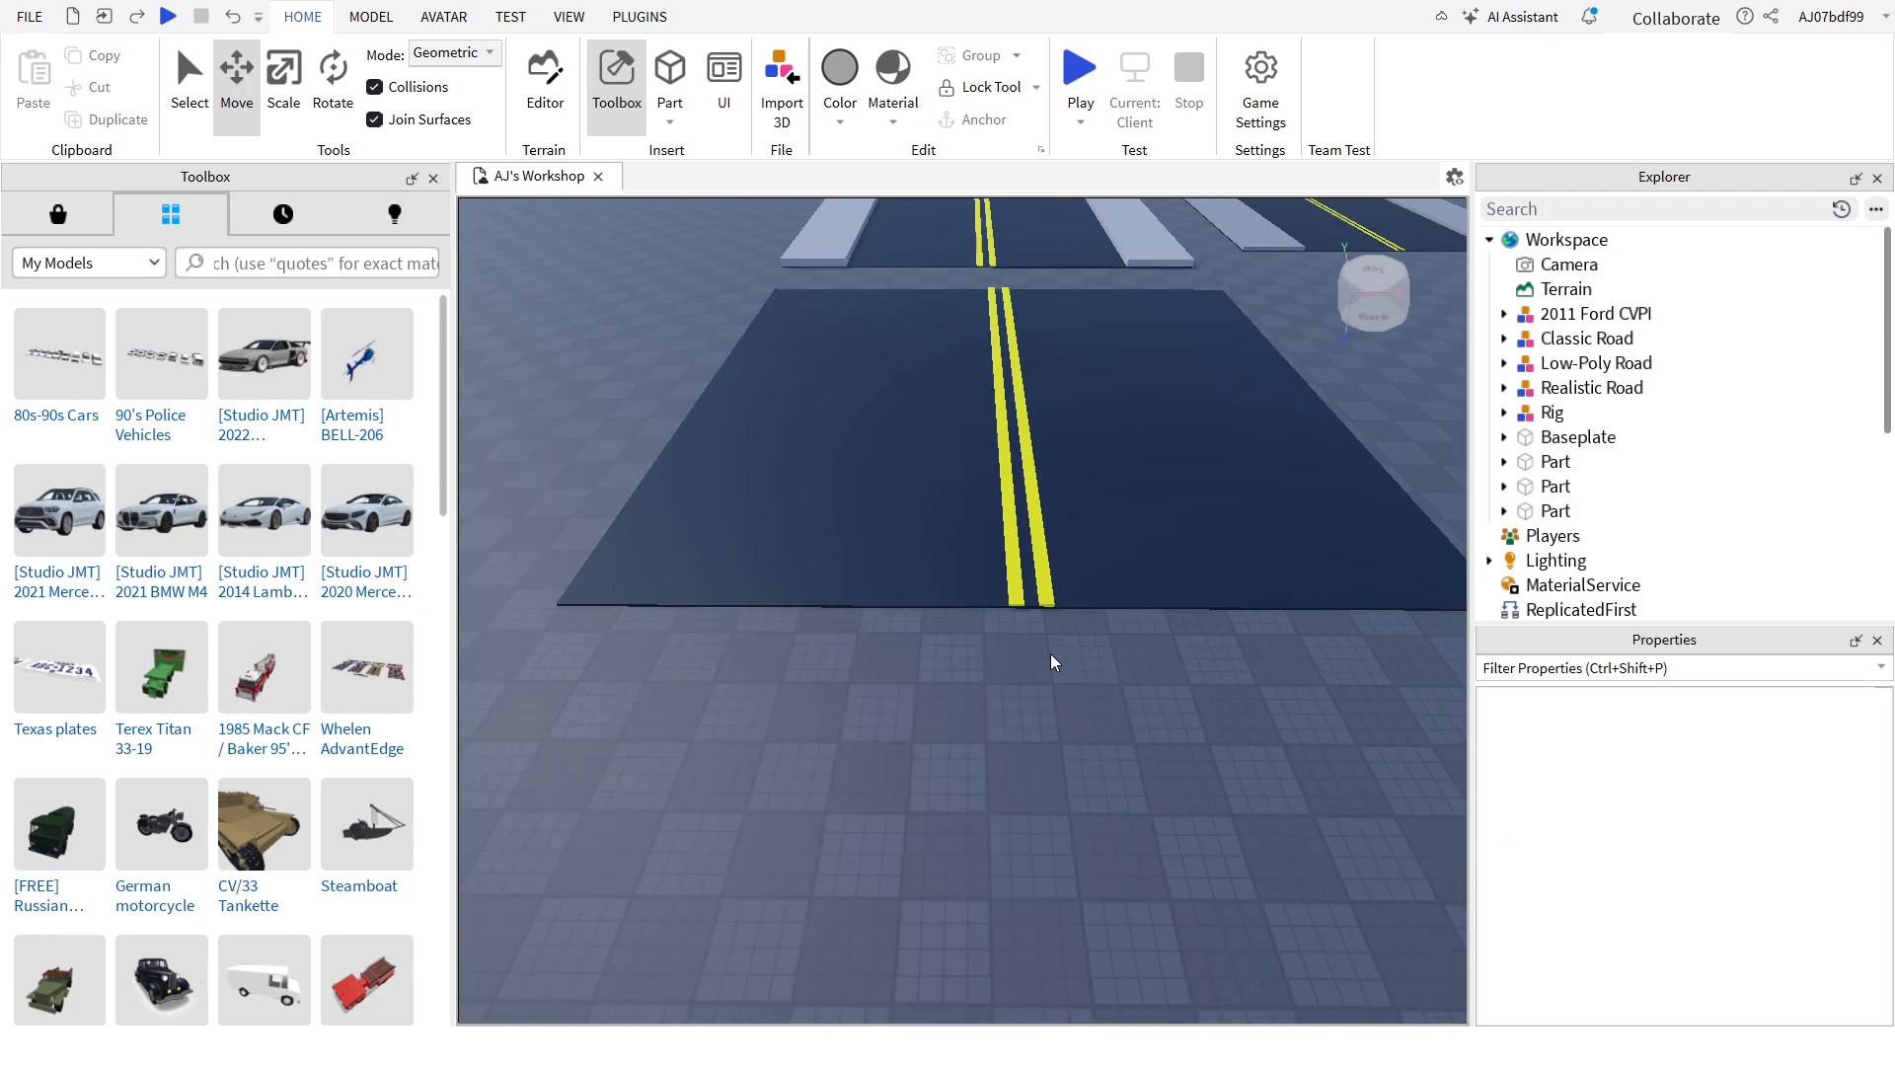
right_drag(1050, 654, 1050, 653)
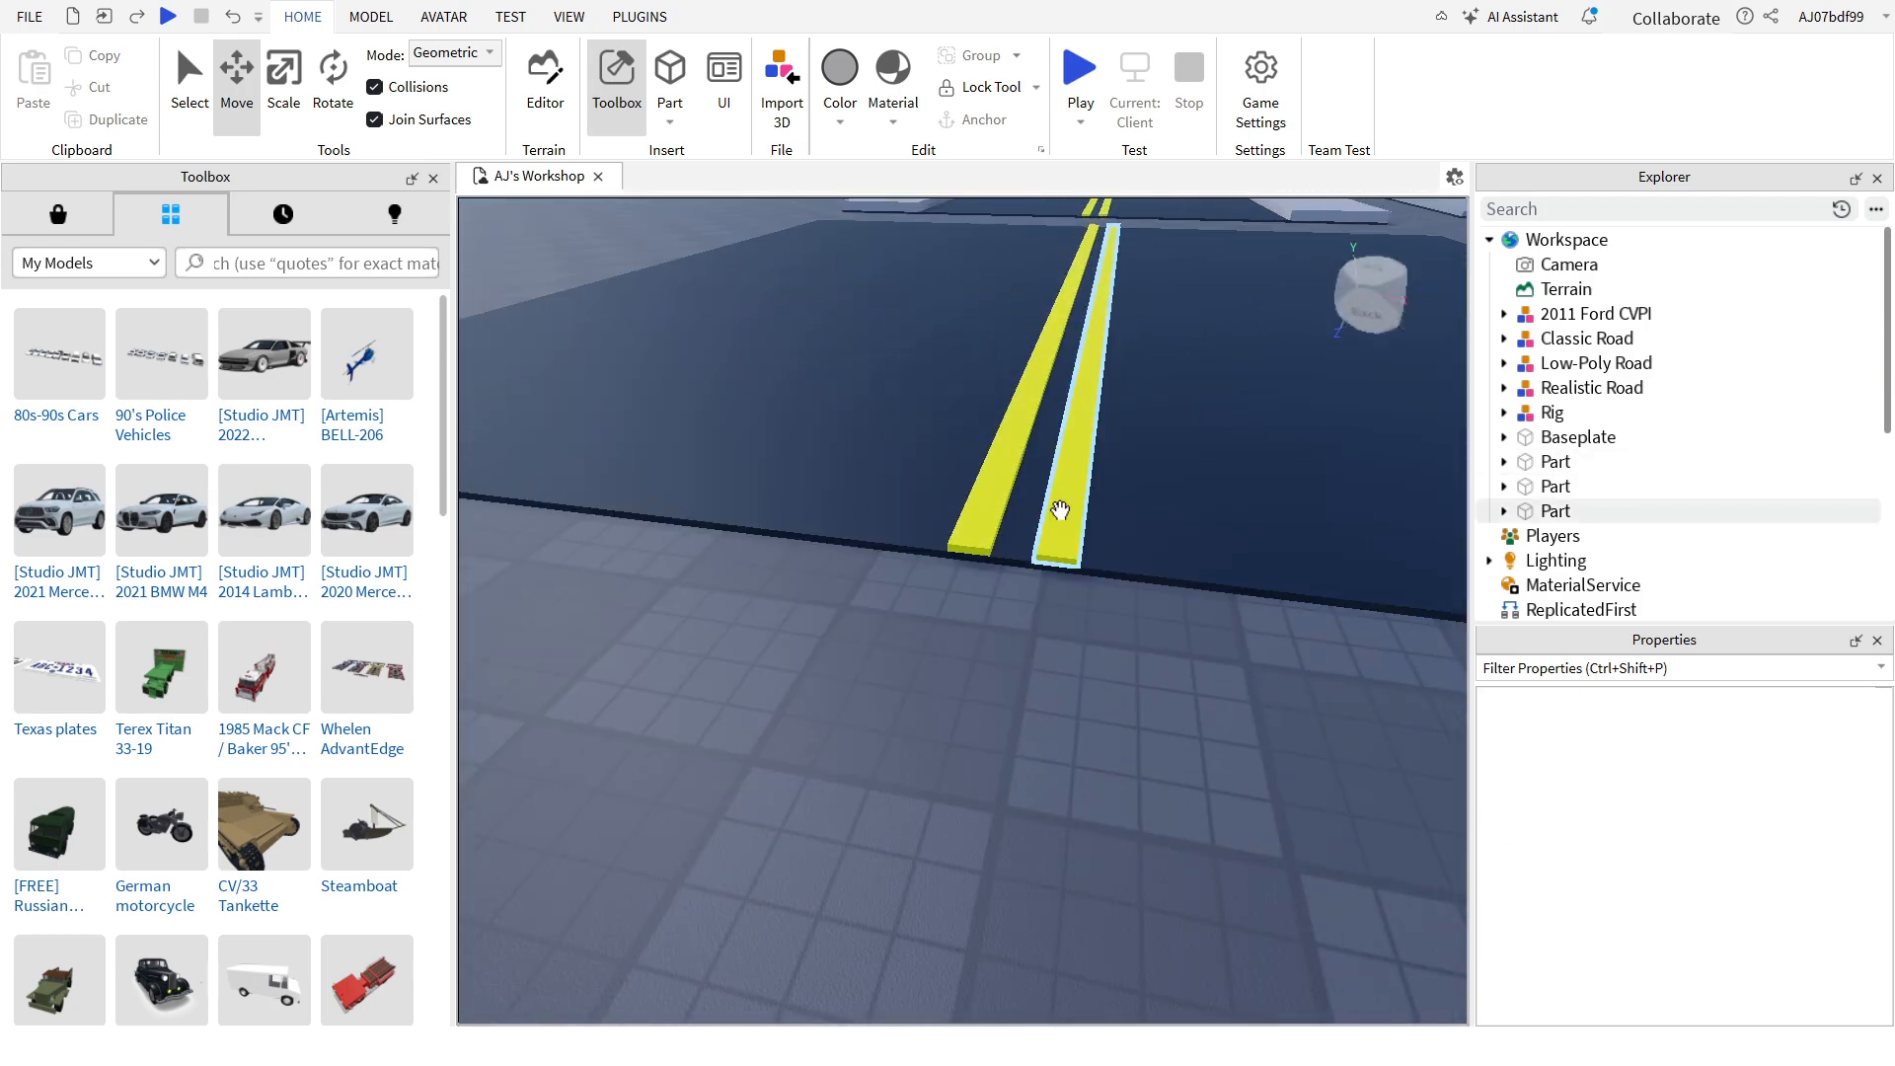
right_drag(1067, 512, 1106, 523)
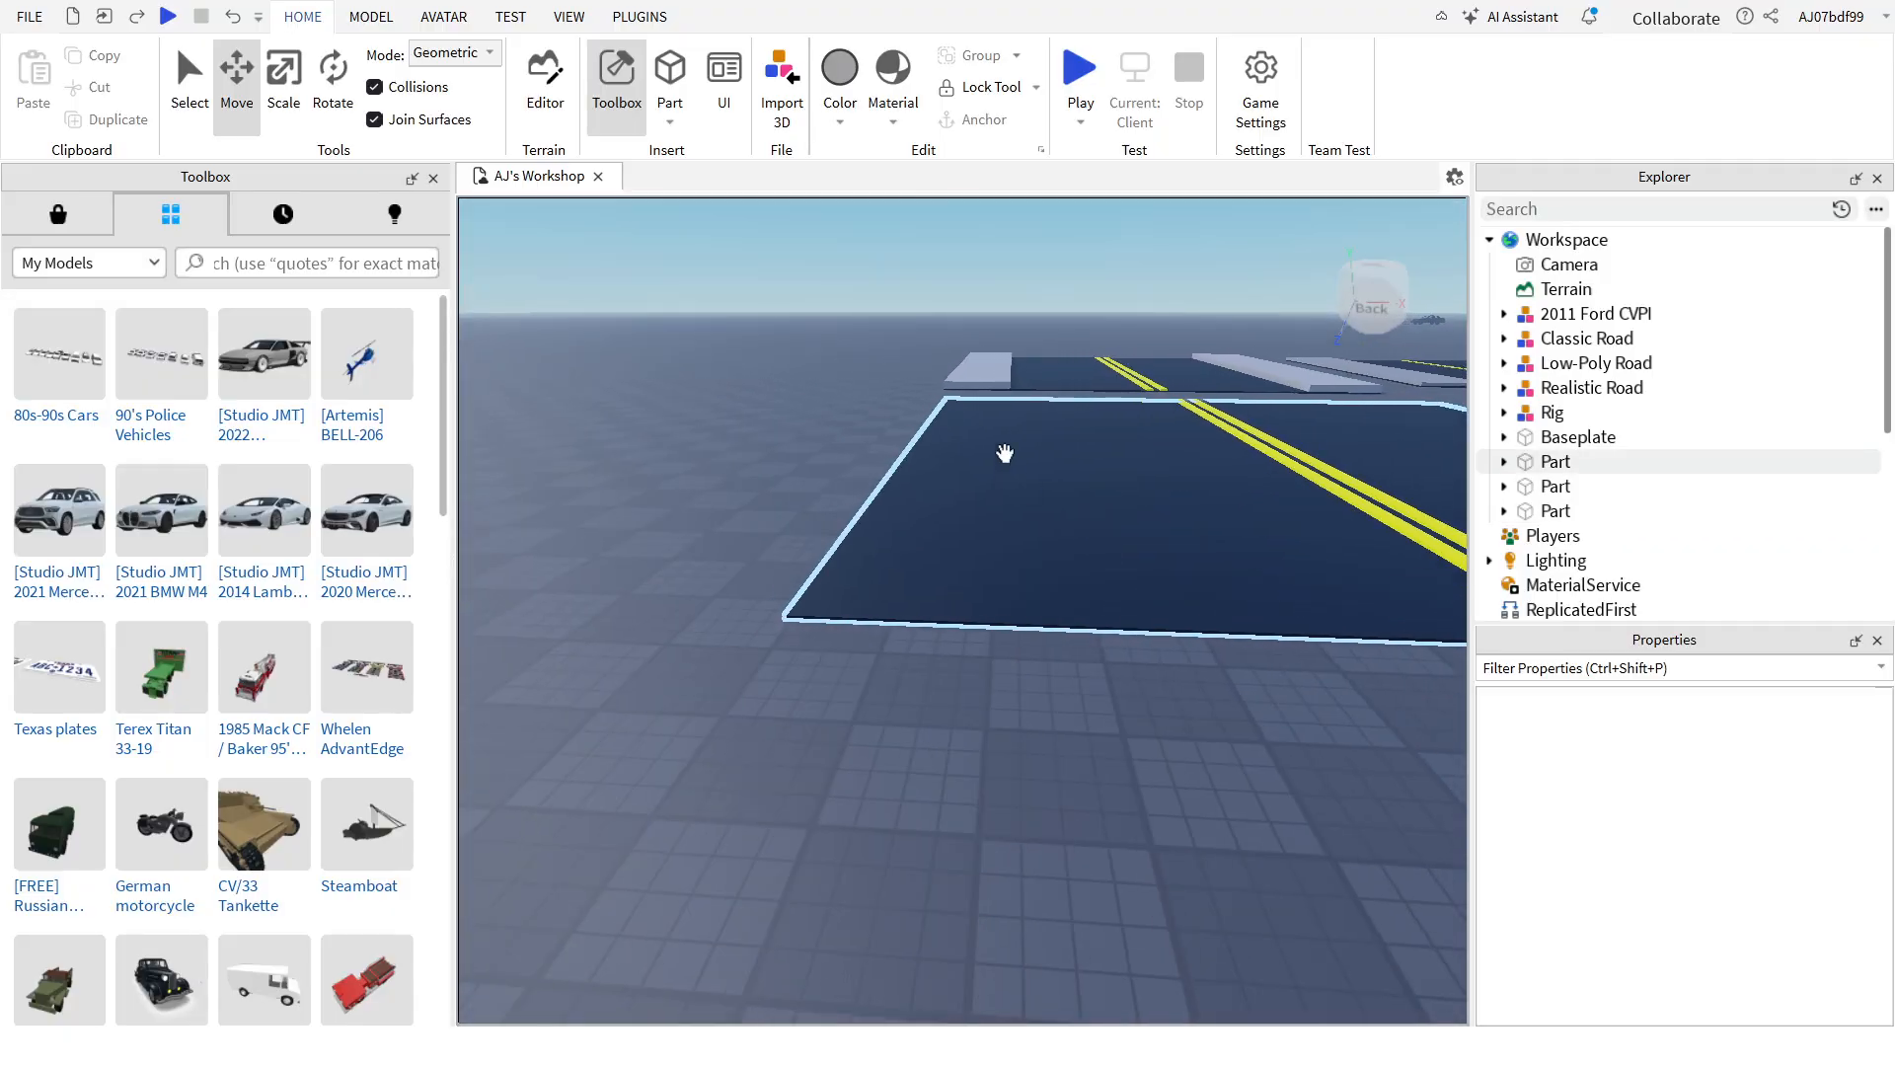
right_drag(868, 601, 1081, 592)
click(928, 628)
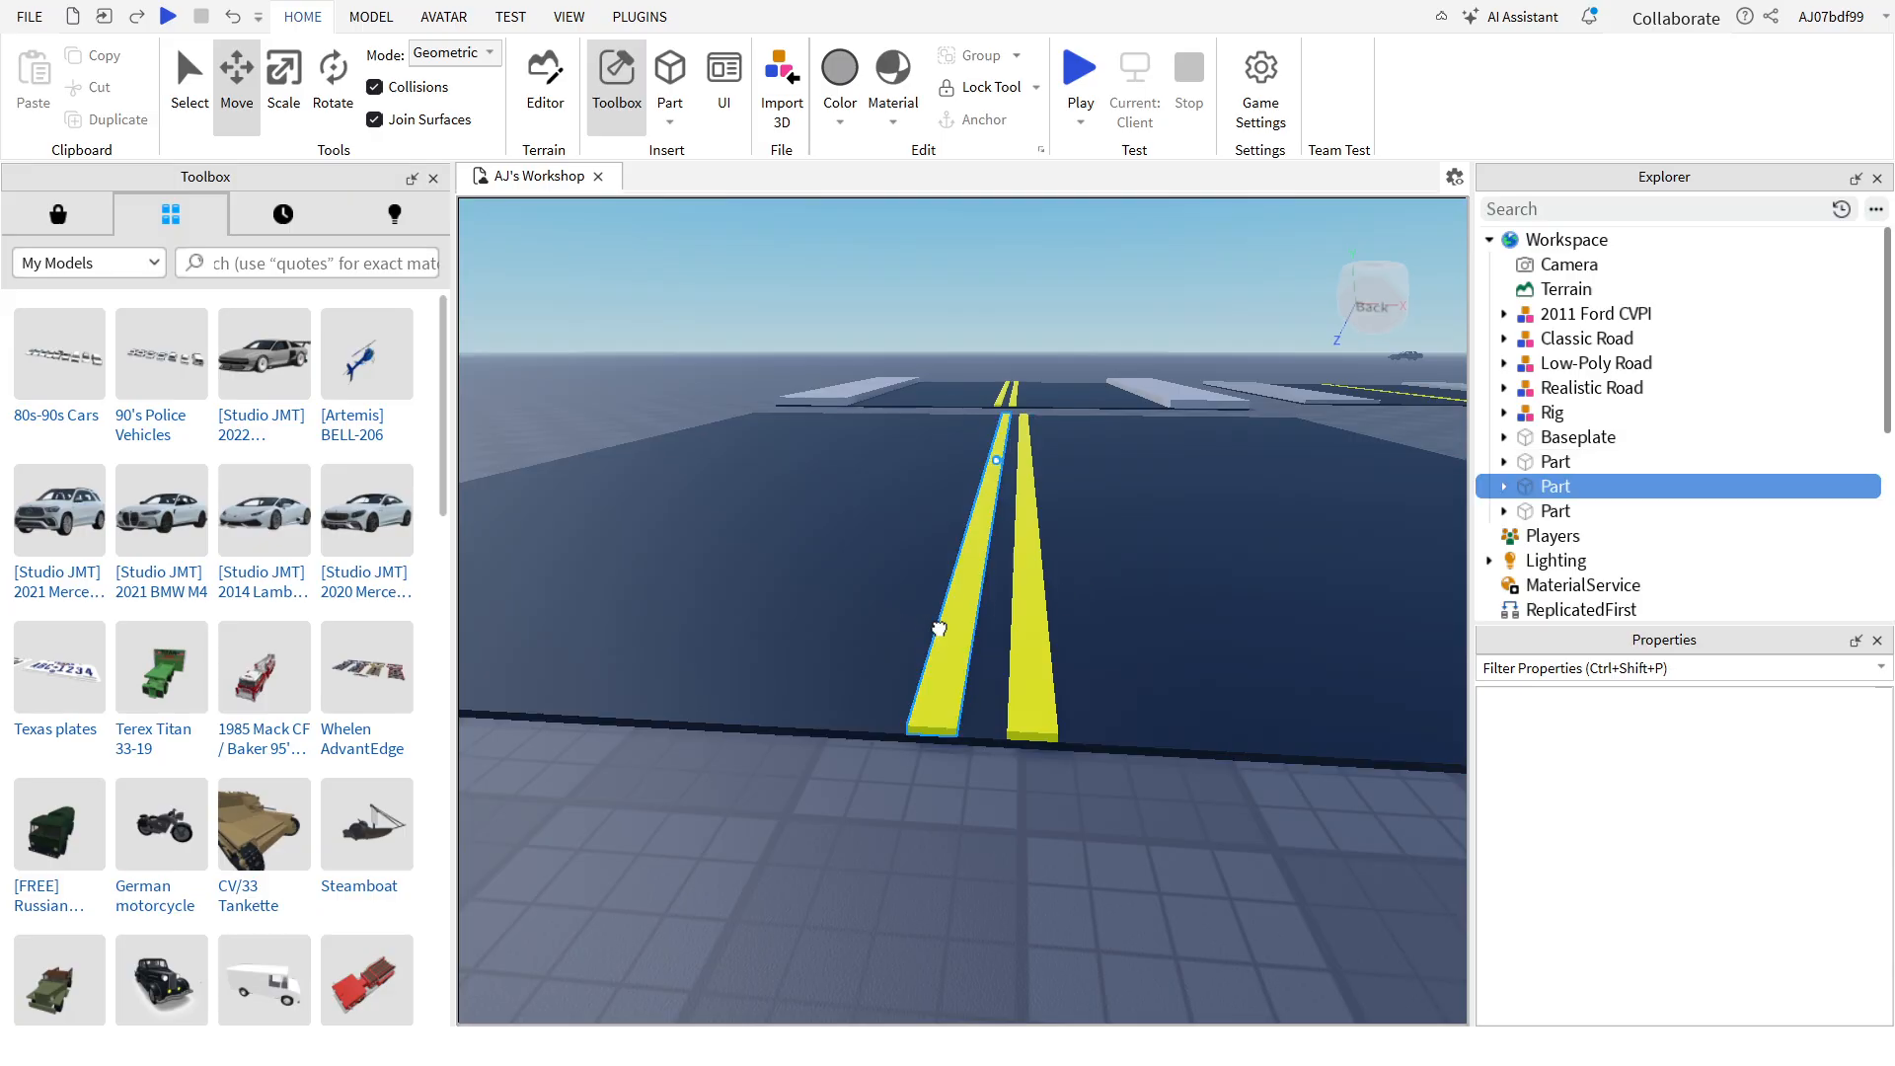
click(117, 119)
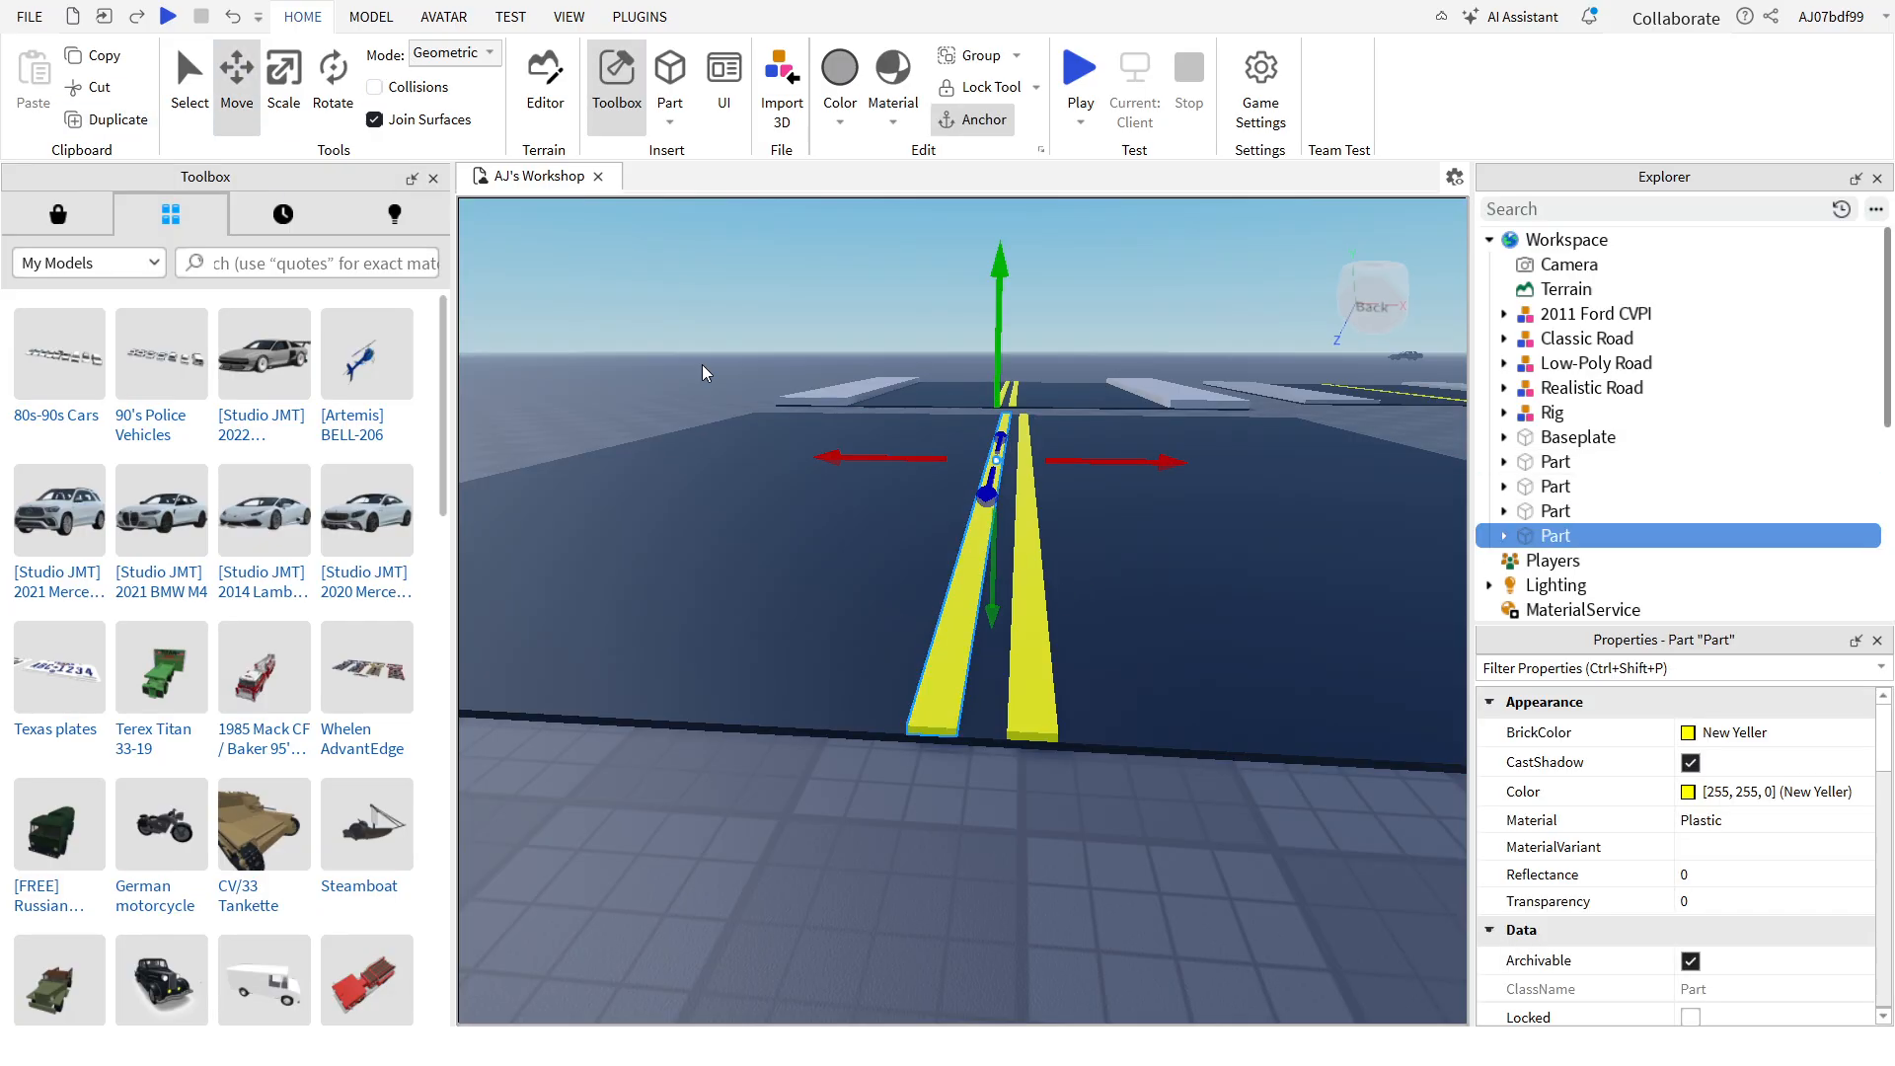
key(a)
drag(905, 452, 910, 493)
Step: Insert a block part and, with Collisions enabled, place it against the outside of the road's left edge as a stop
click(670, 71)
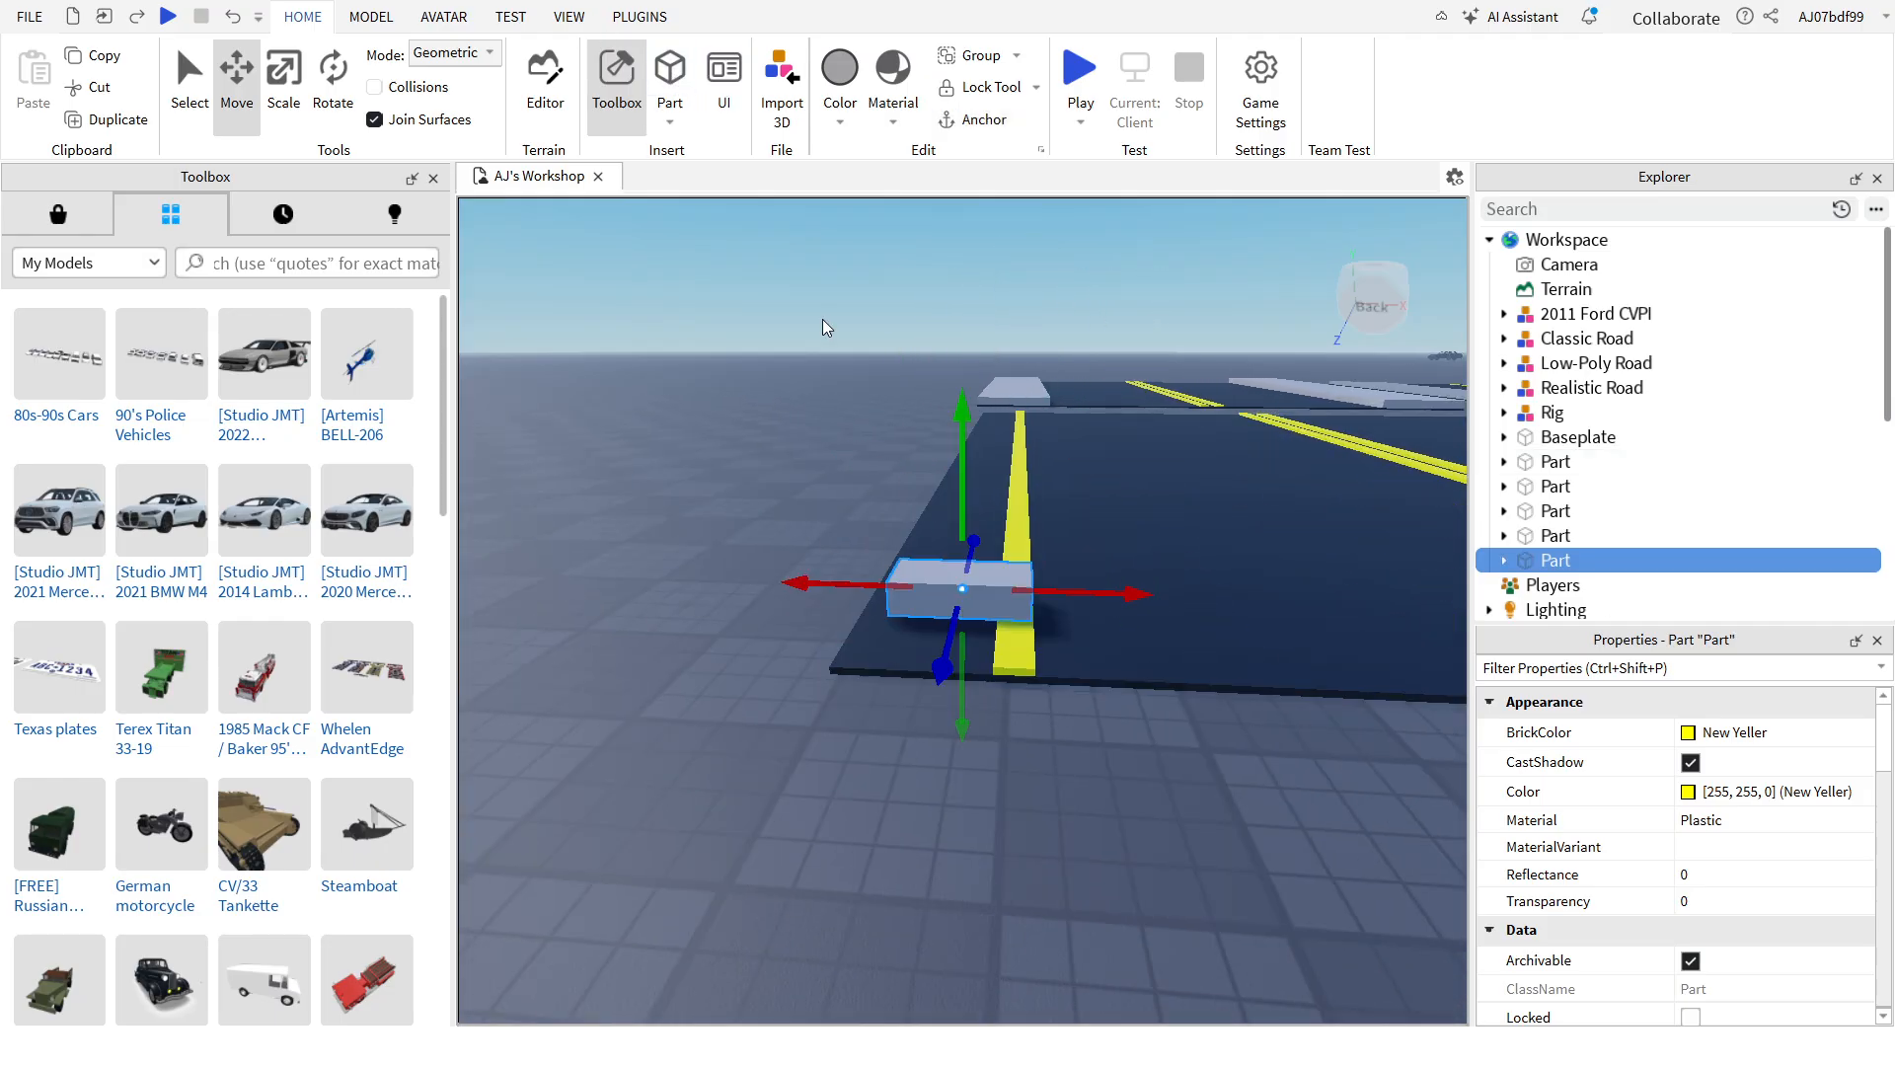
drag(995, 584, 836, 562)
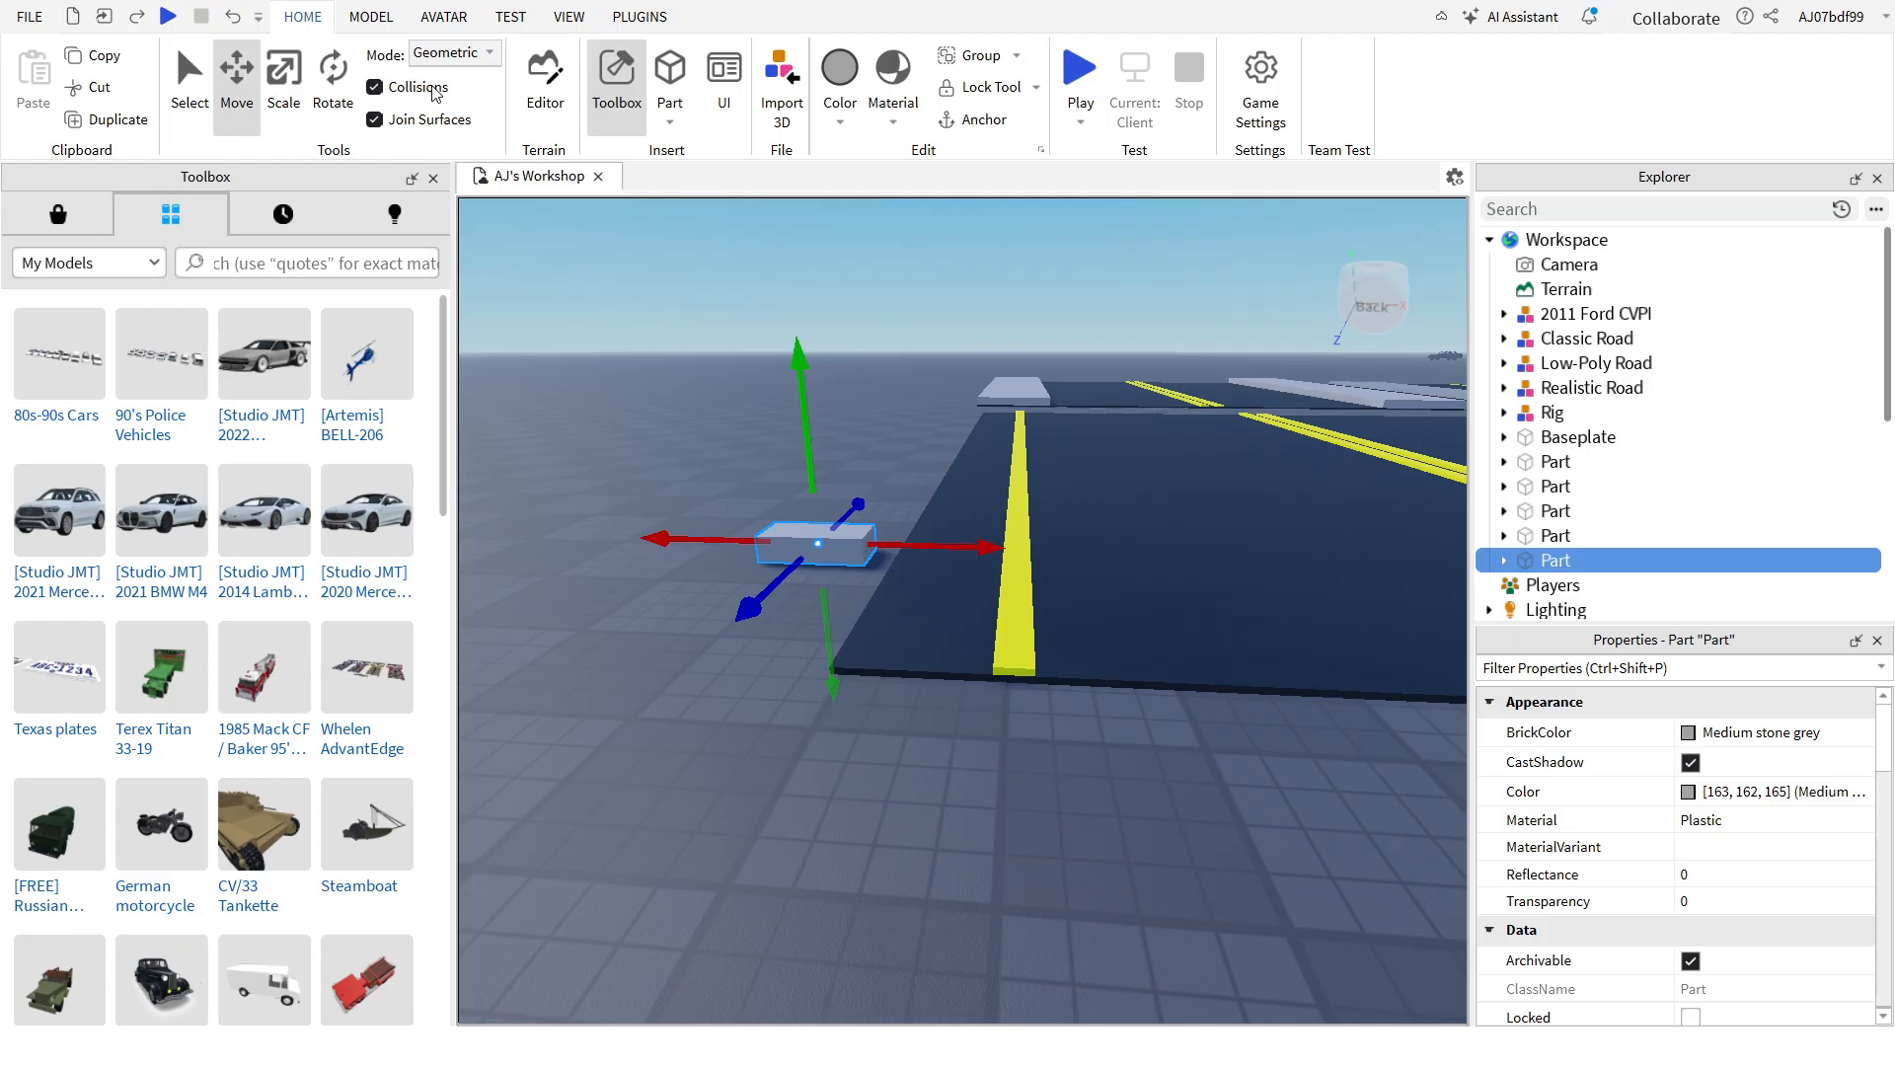
drag(979, 546, 1140, 578)
Step: Check the size of the Classic Road's sidewalk and set the duplicated edge strip's size to 10, 1, 63
click(1004, 614)
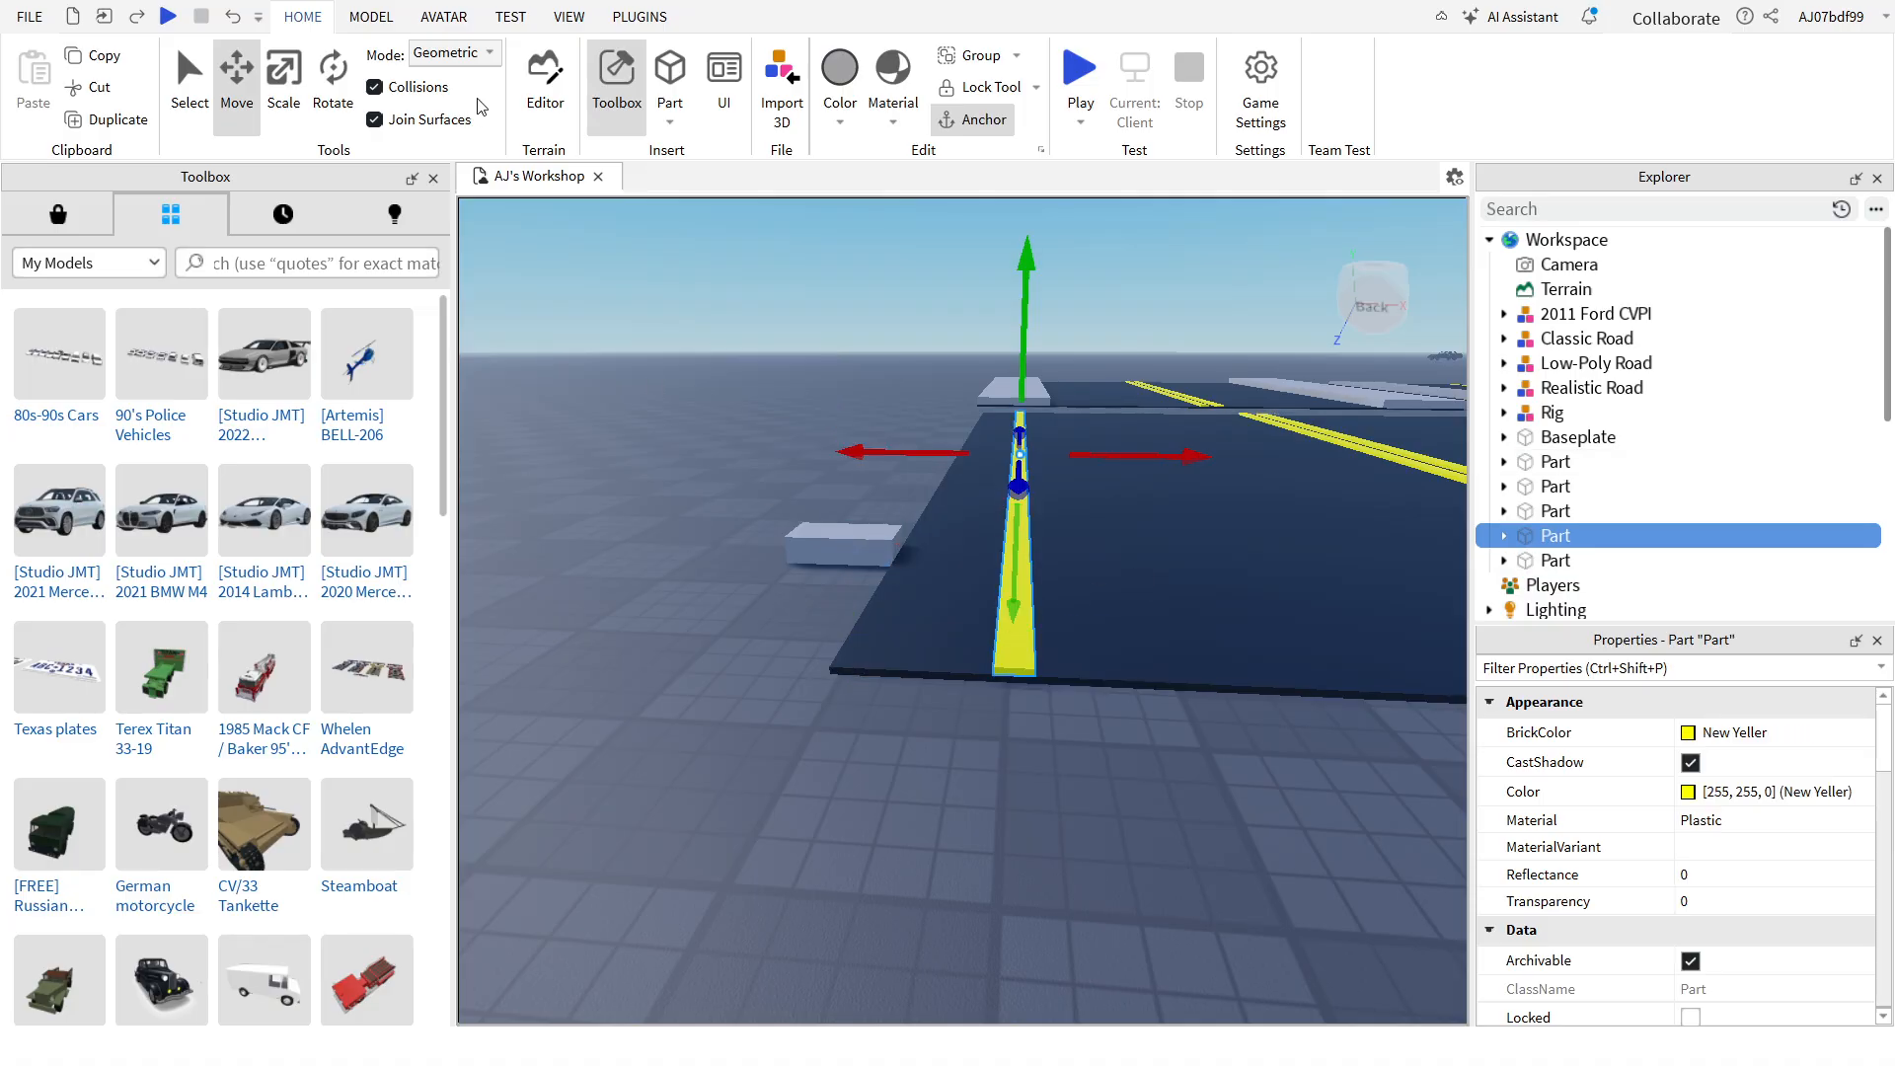
click(998, 387)
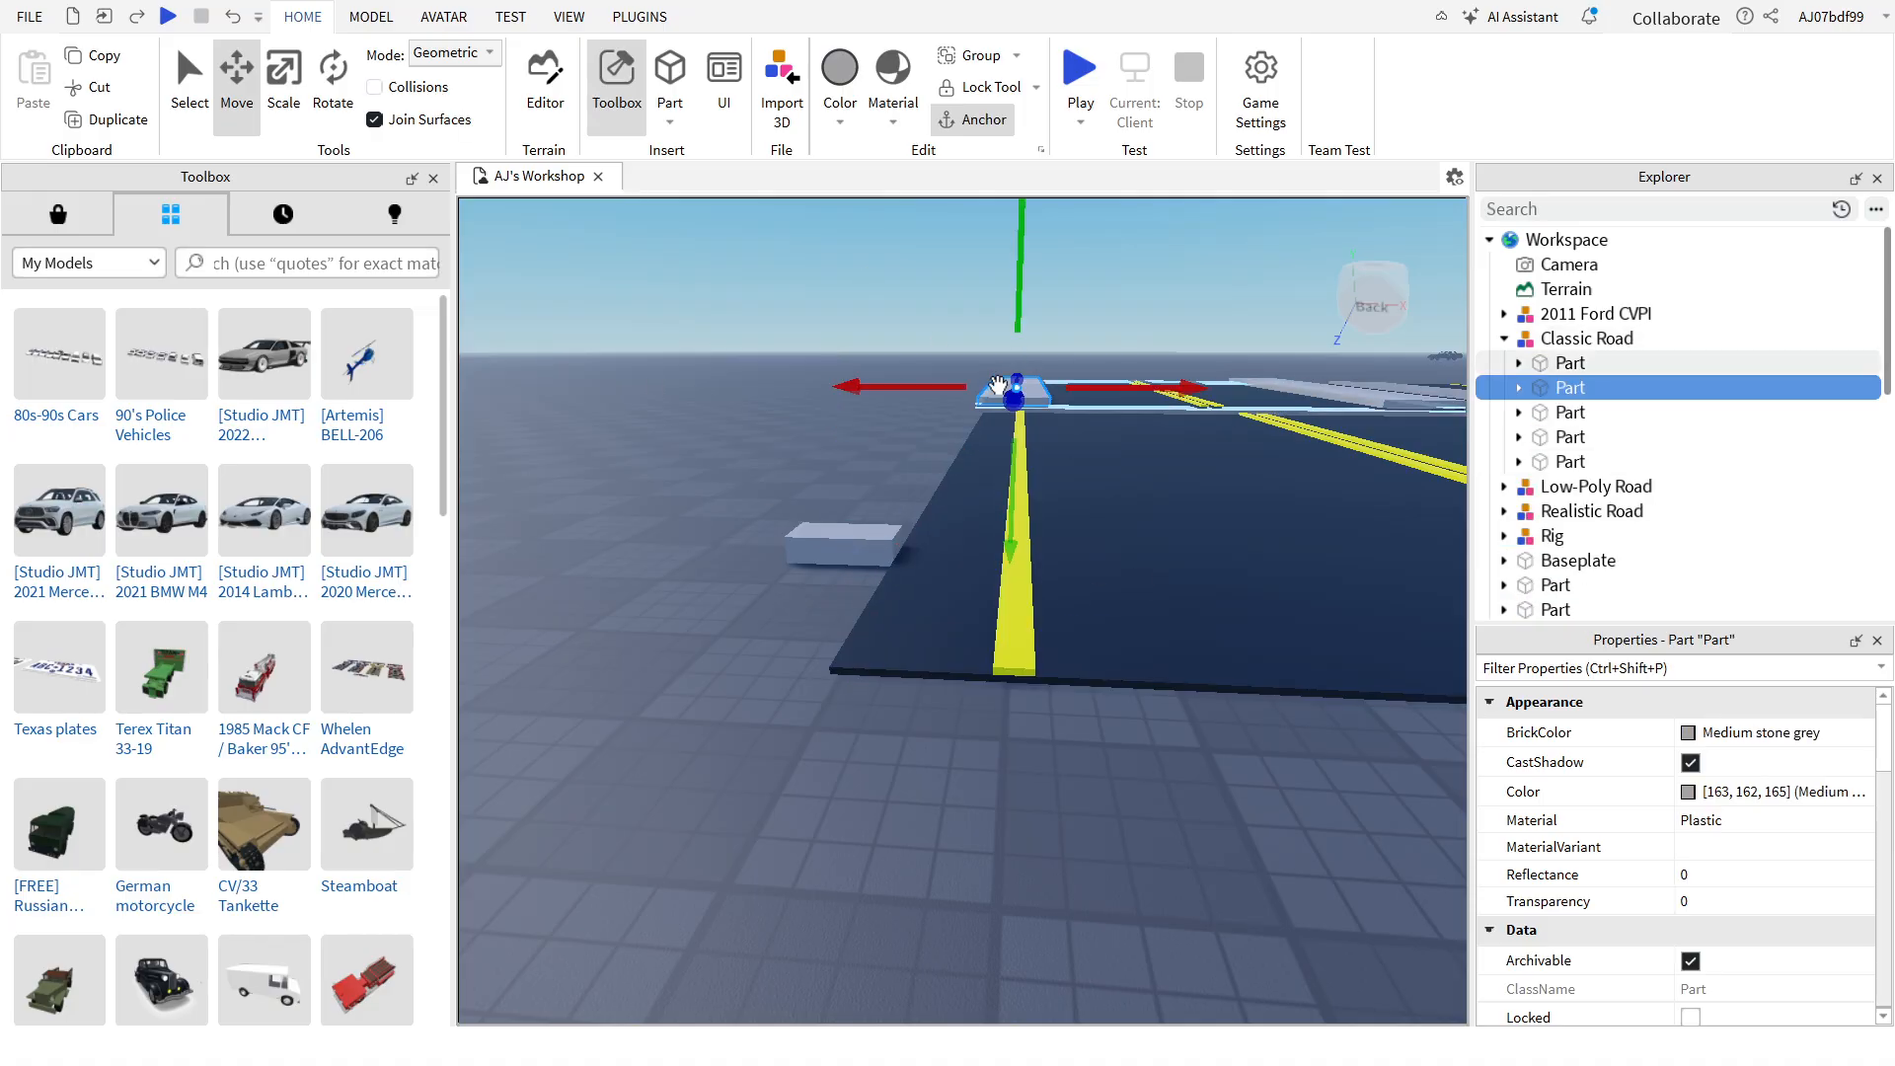
scroll(1722, 869, down, 3)
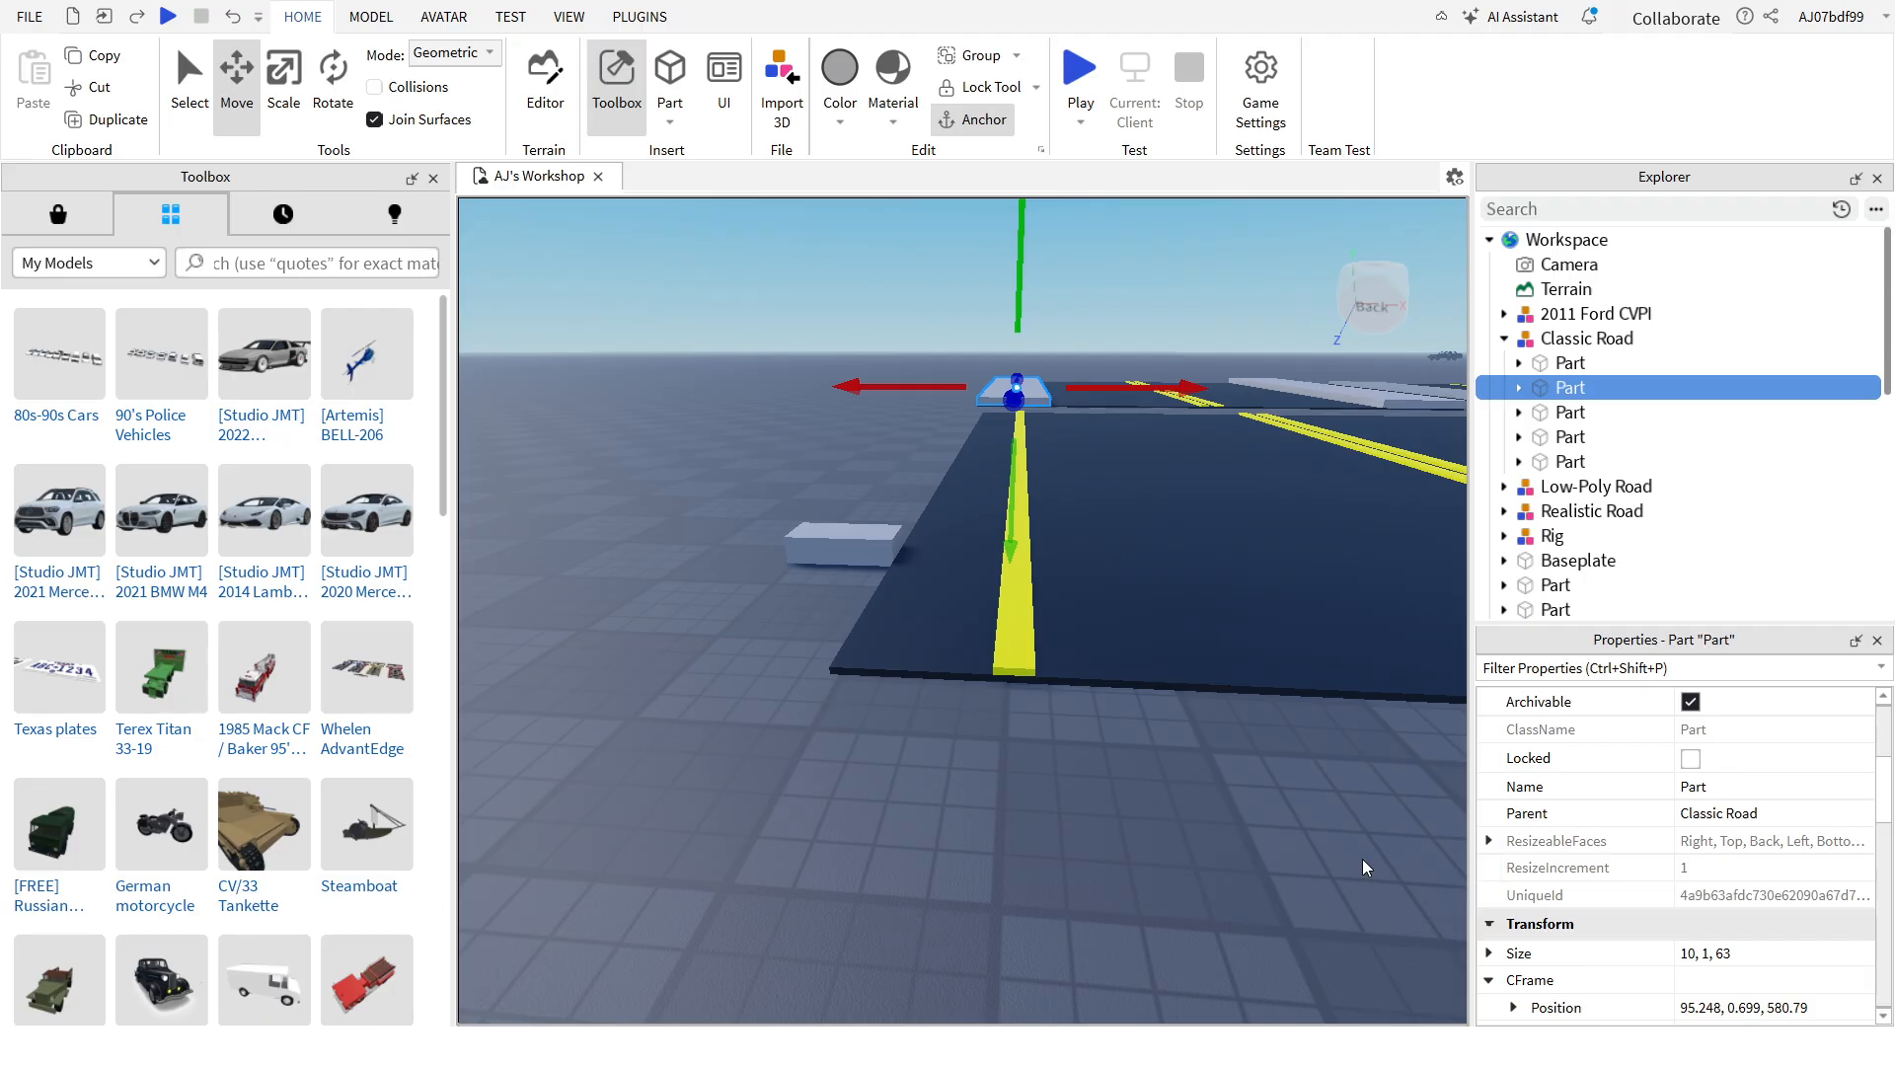
click(1224, 740)
click(1025, 608)
scroll(1701, 910, down, 3)
double_click(1685, 954)
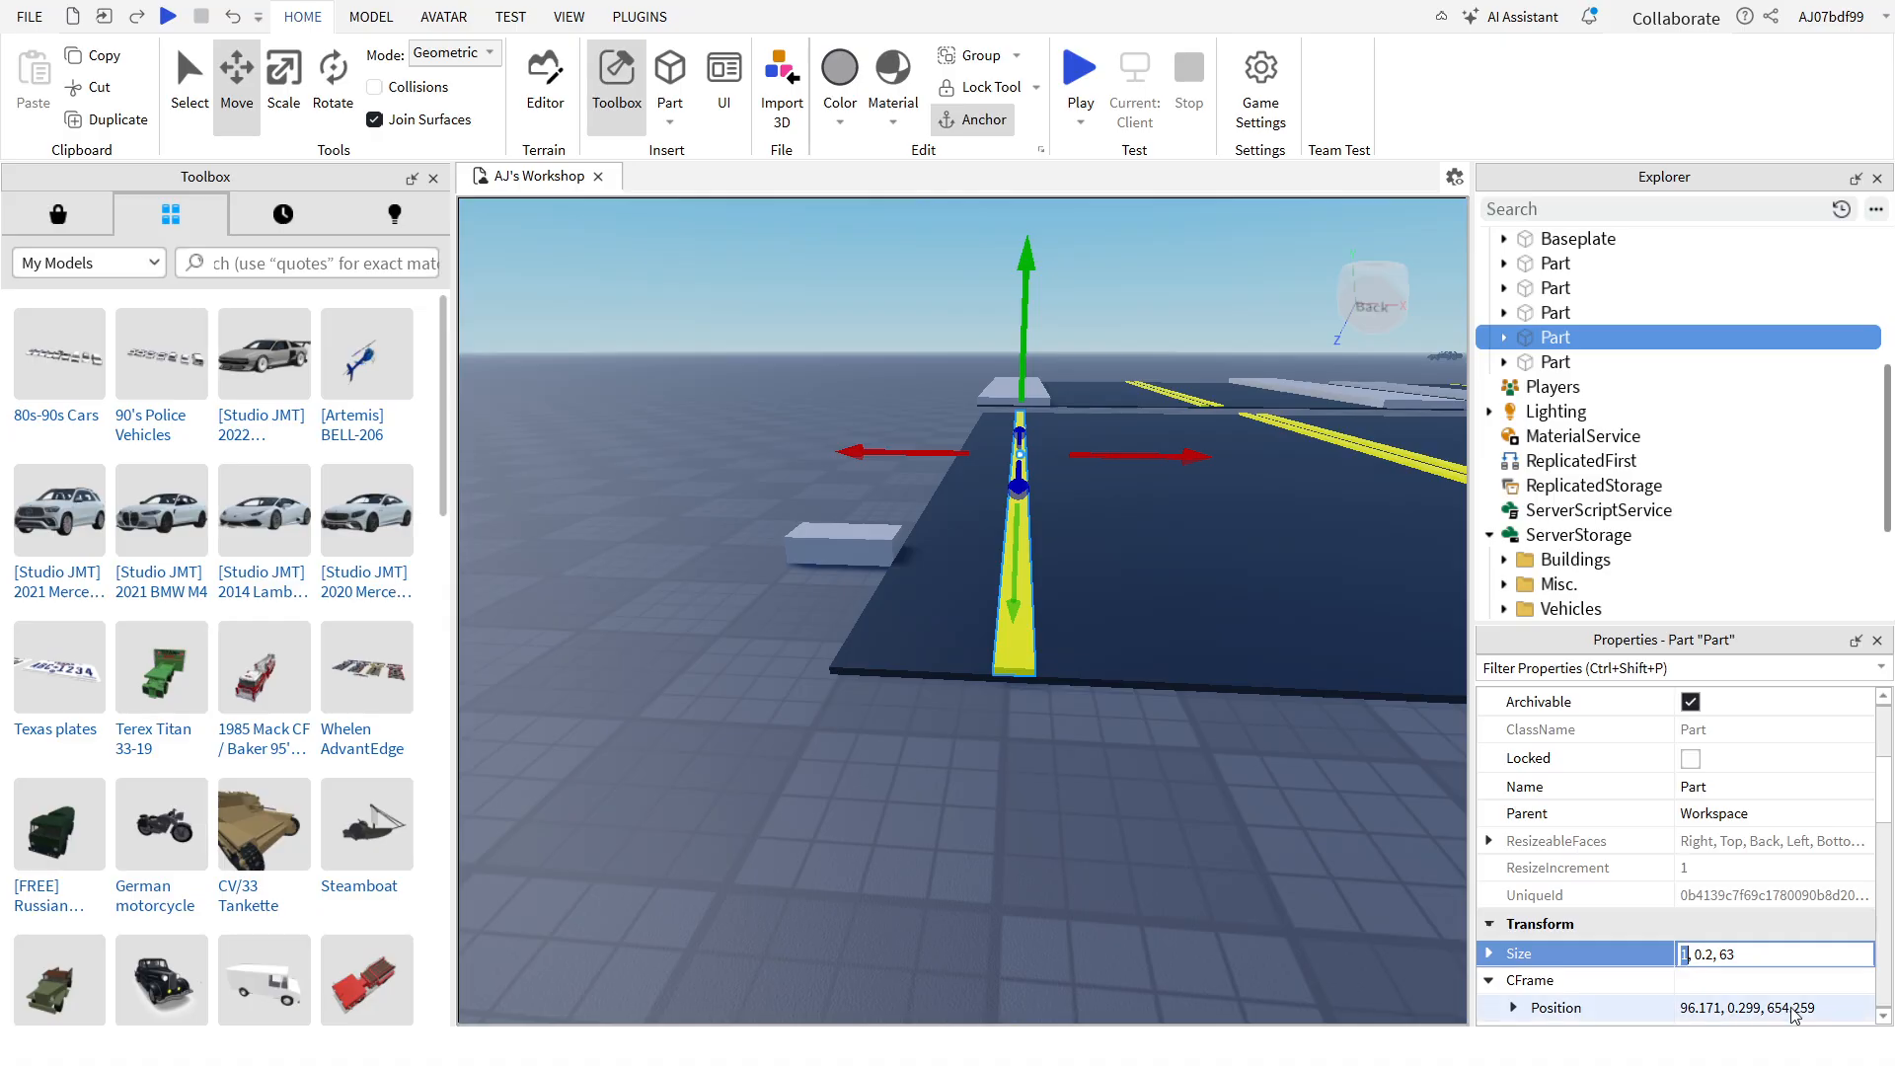
text(0)
key(Return)
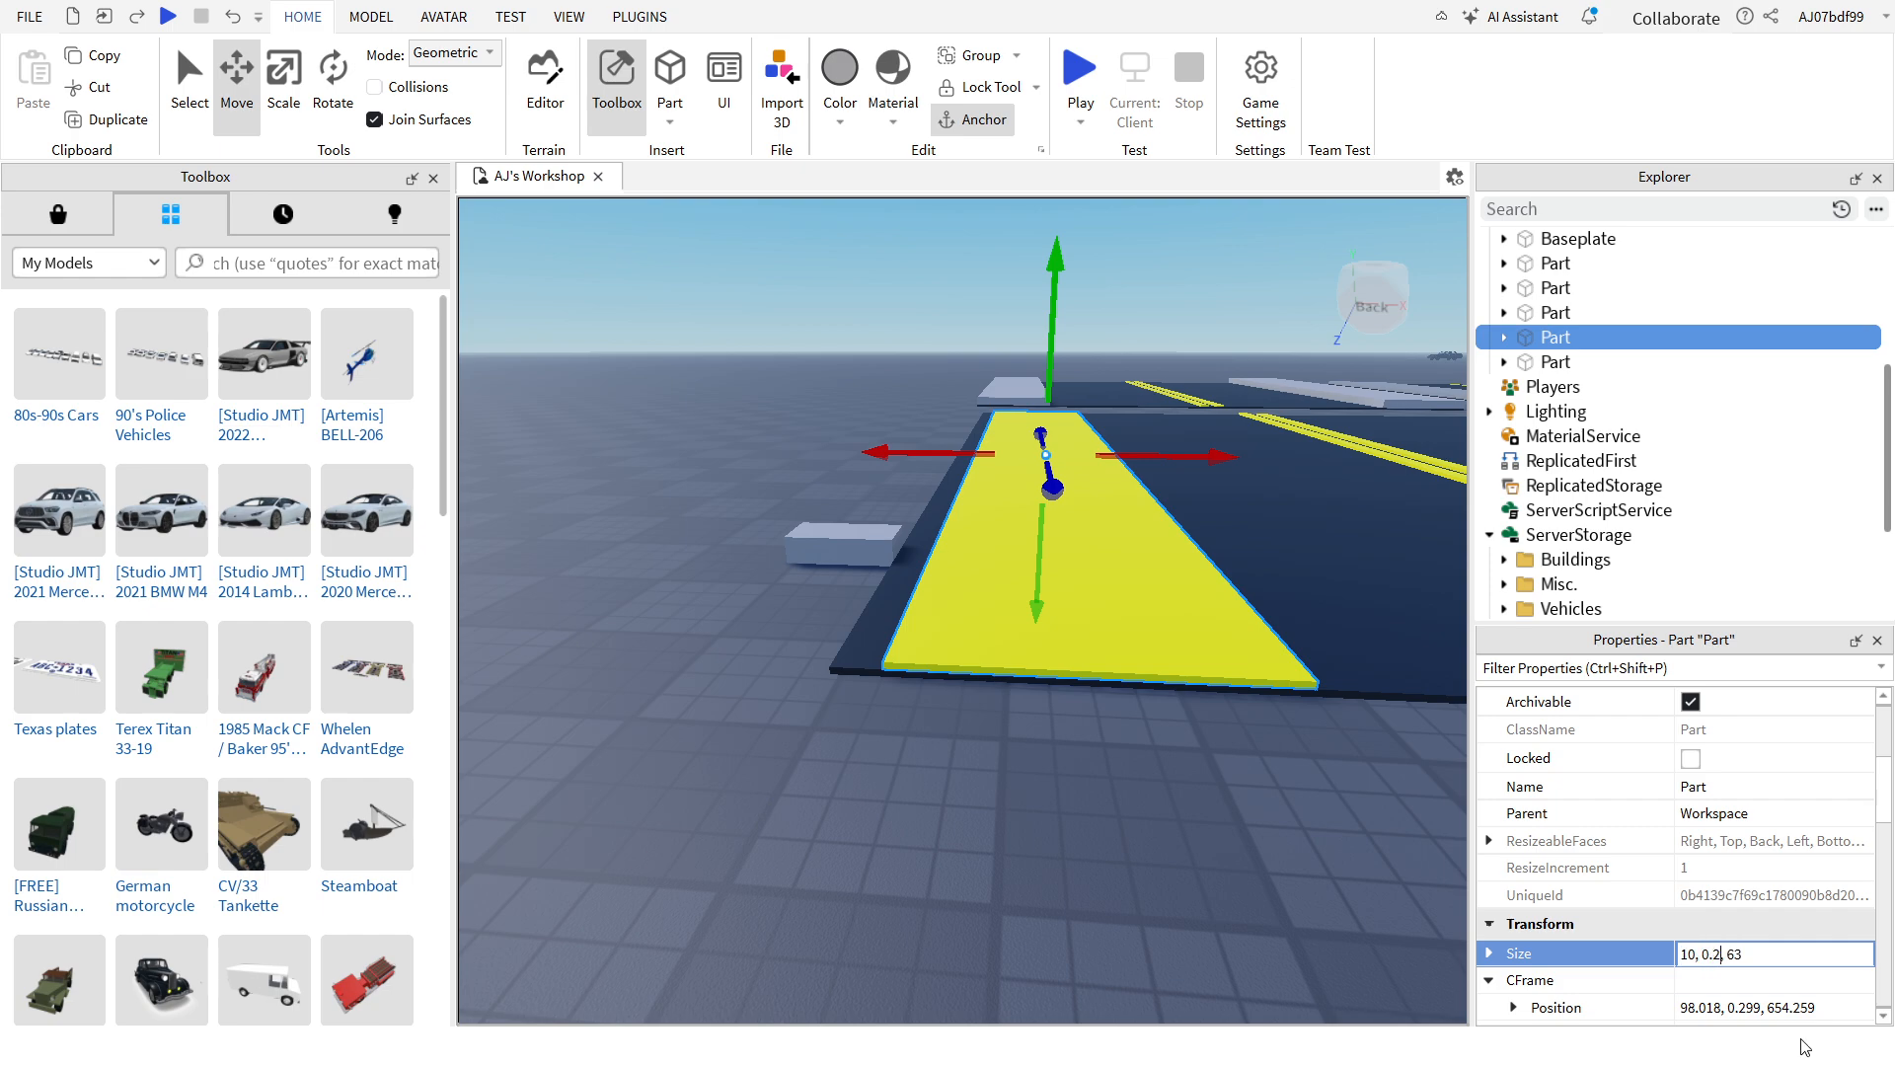
key(Return)
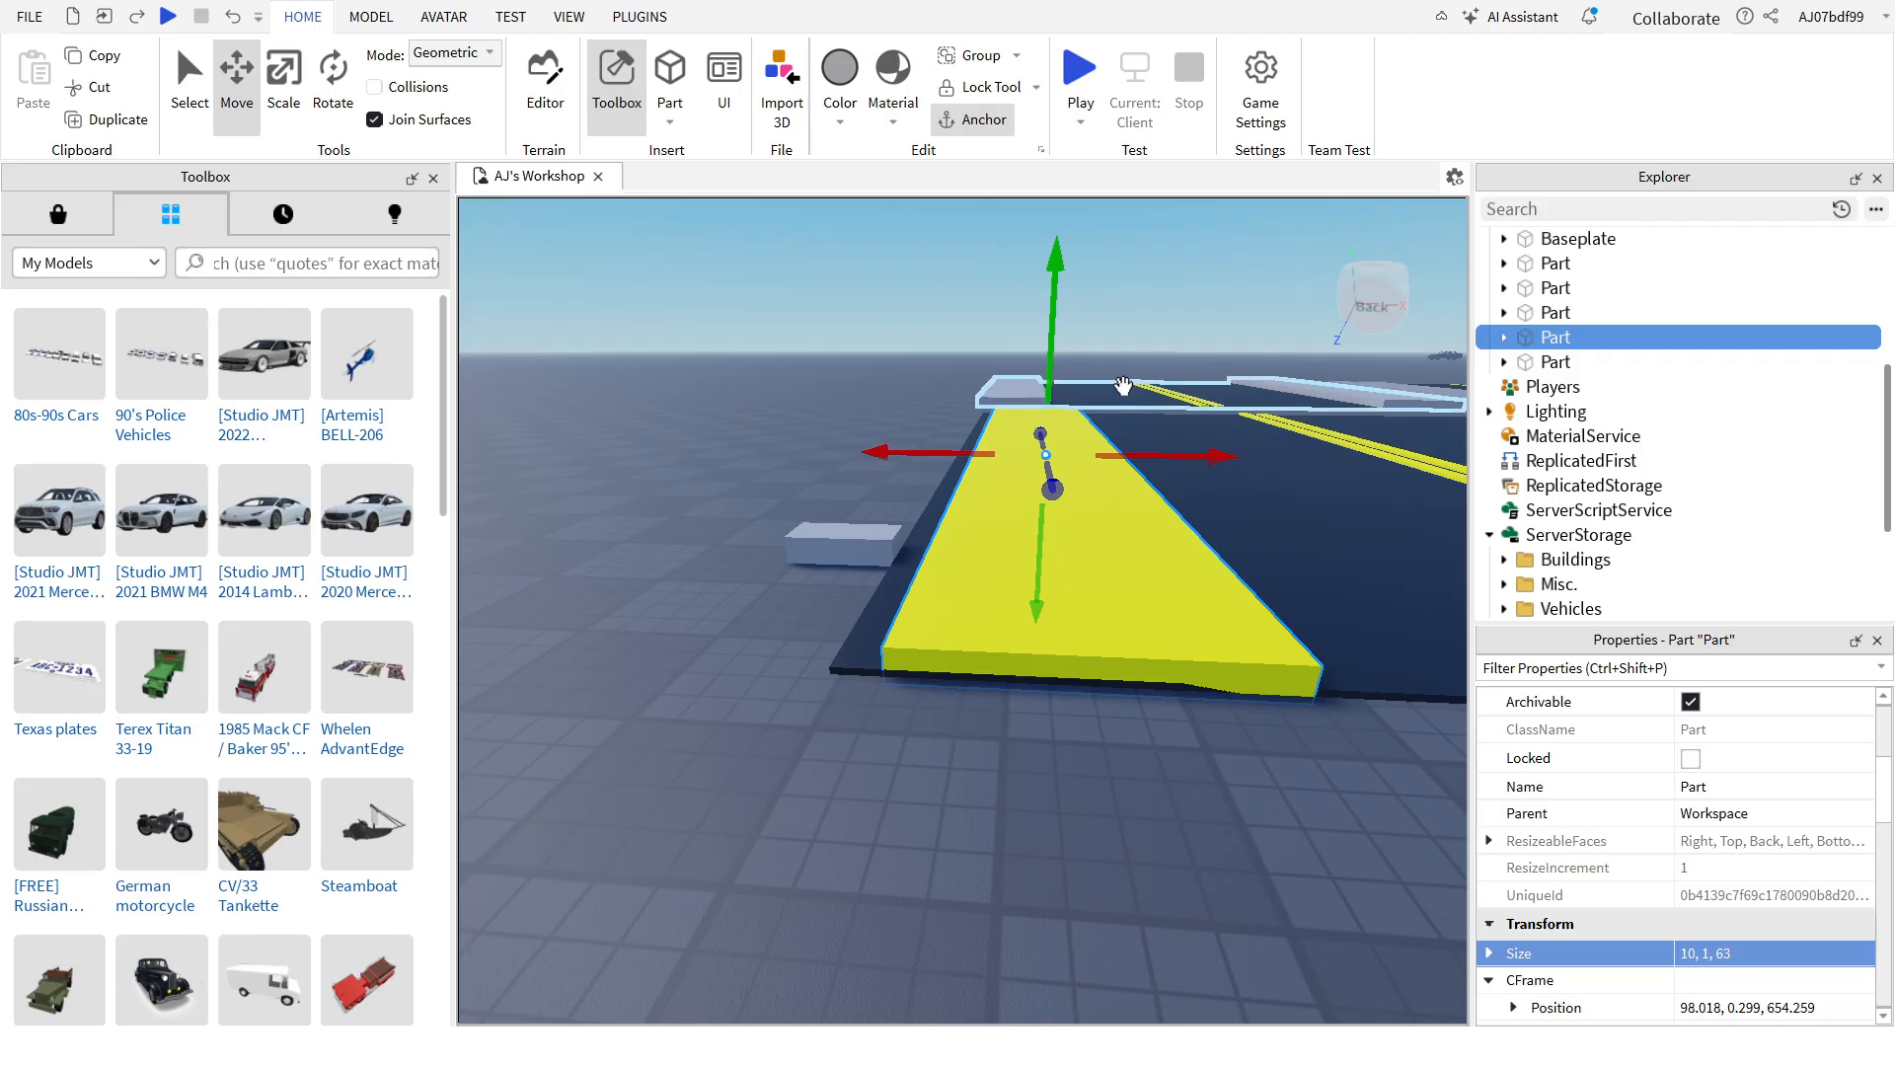
Step: Raise the resized strip, then with Collisions enabled rest it on the road surface and slide it outward against the stop block
drag(1039, 592, 1039, 565)
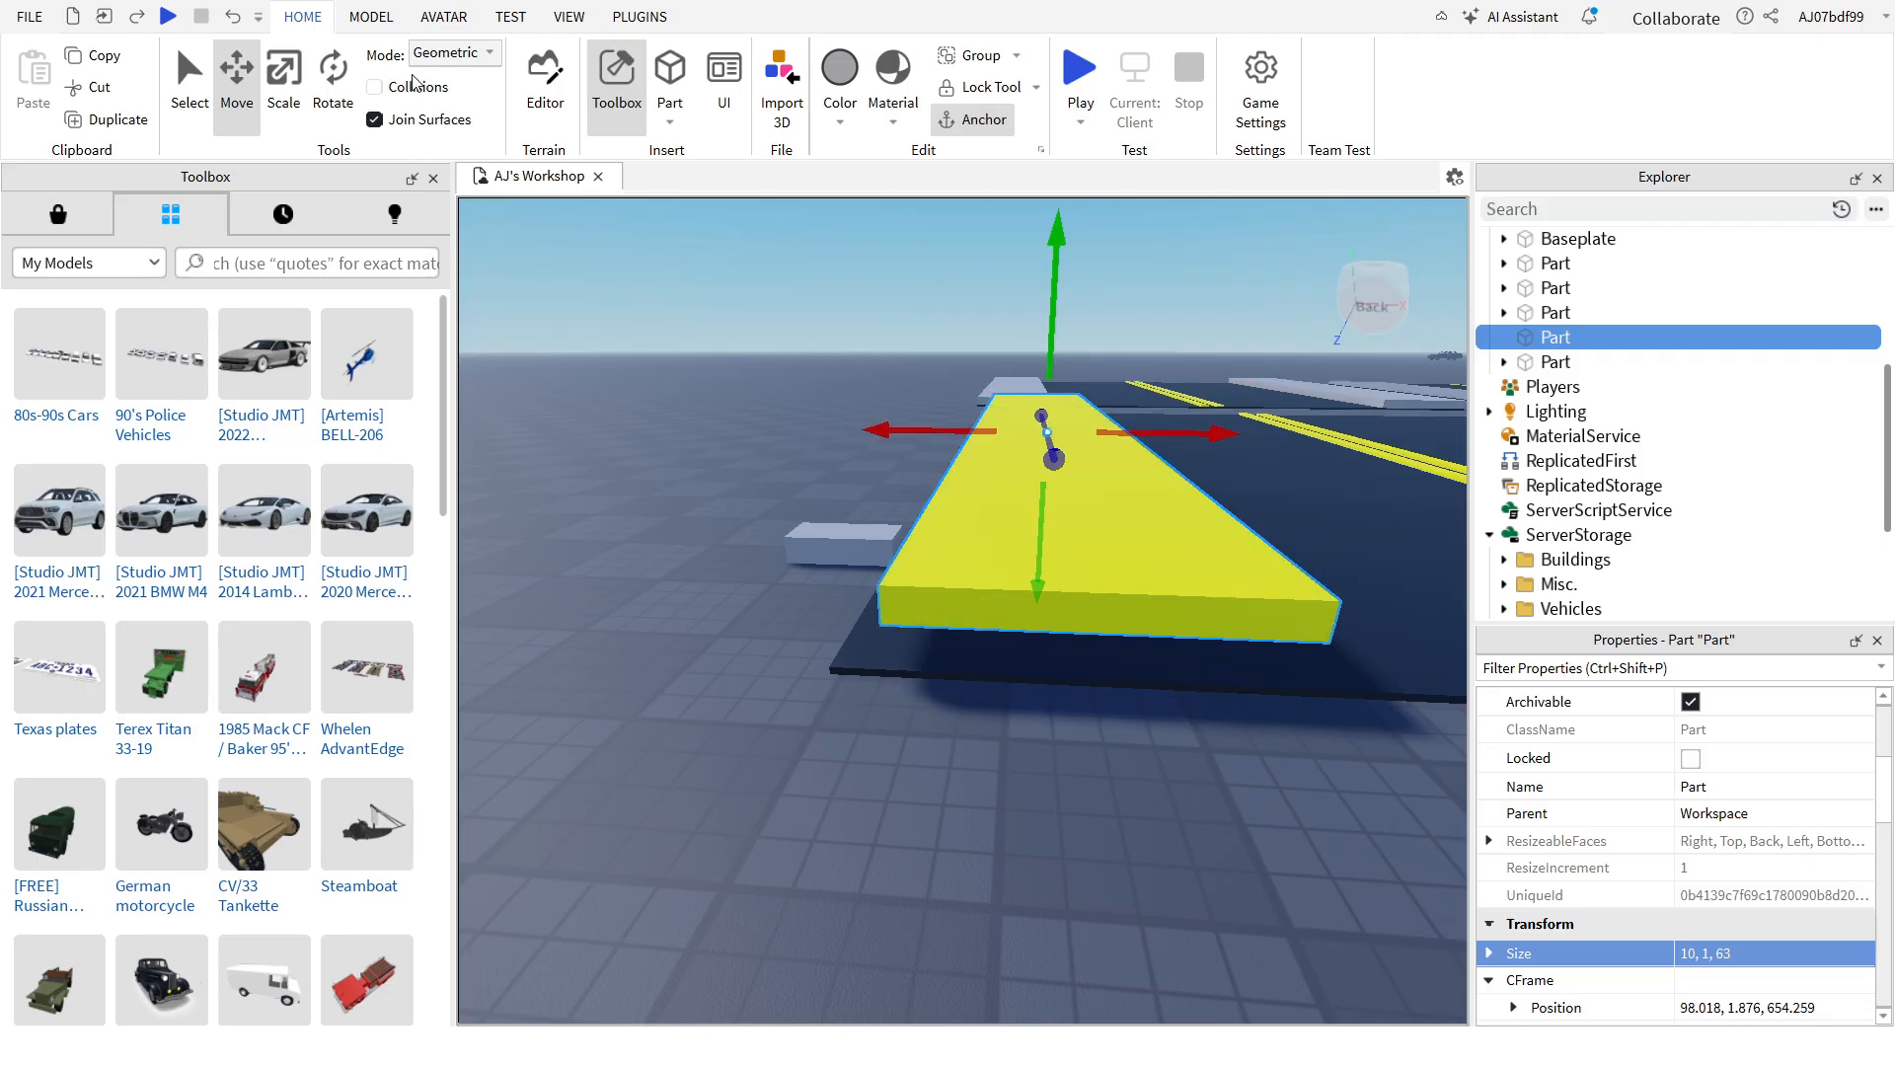
drag(1041, 226, 1048, 308)
drag(1172, 443, 1079, 441)
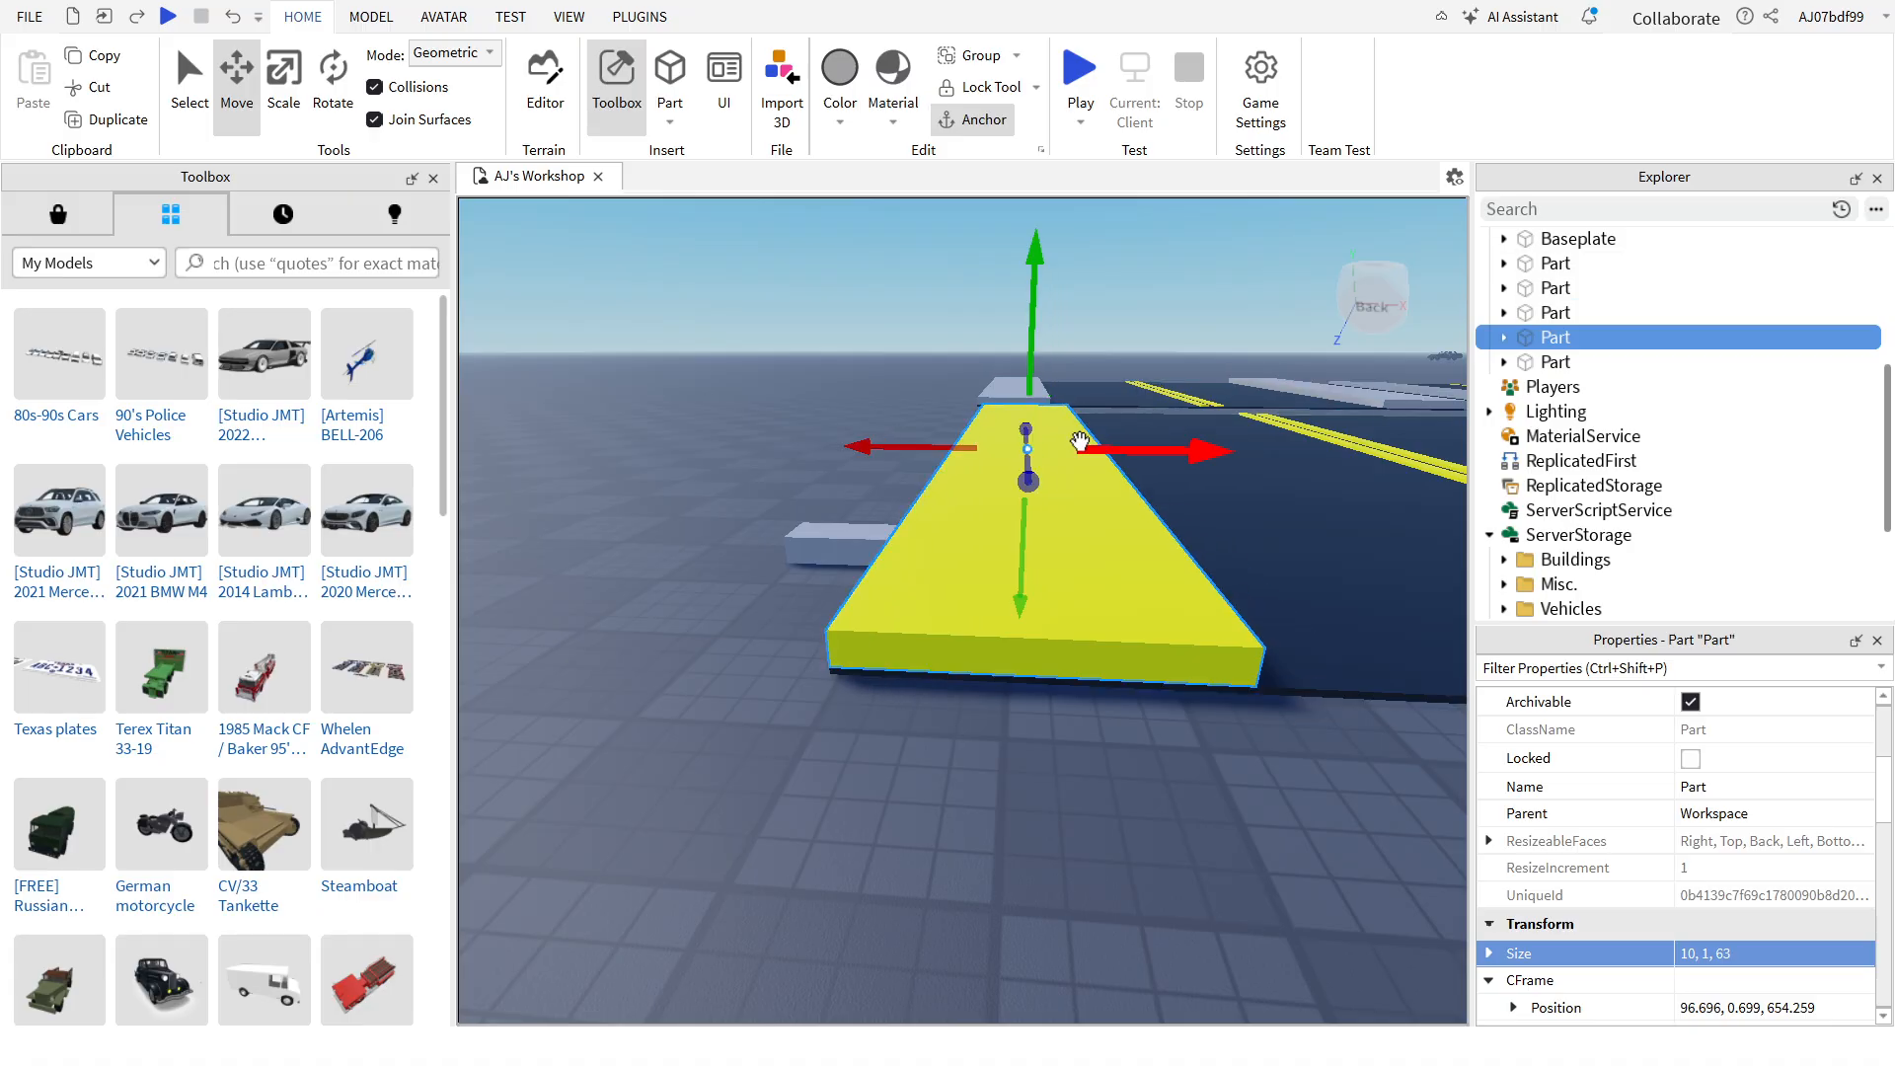
Step: Set the new left sidewalk's BrickColor to Medium stone grey
scroll(1757, 881, up, 3)
click(1784, 736)
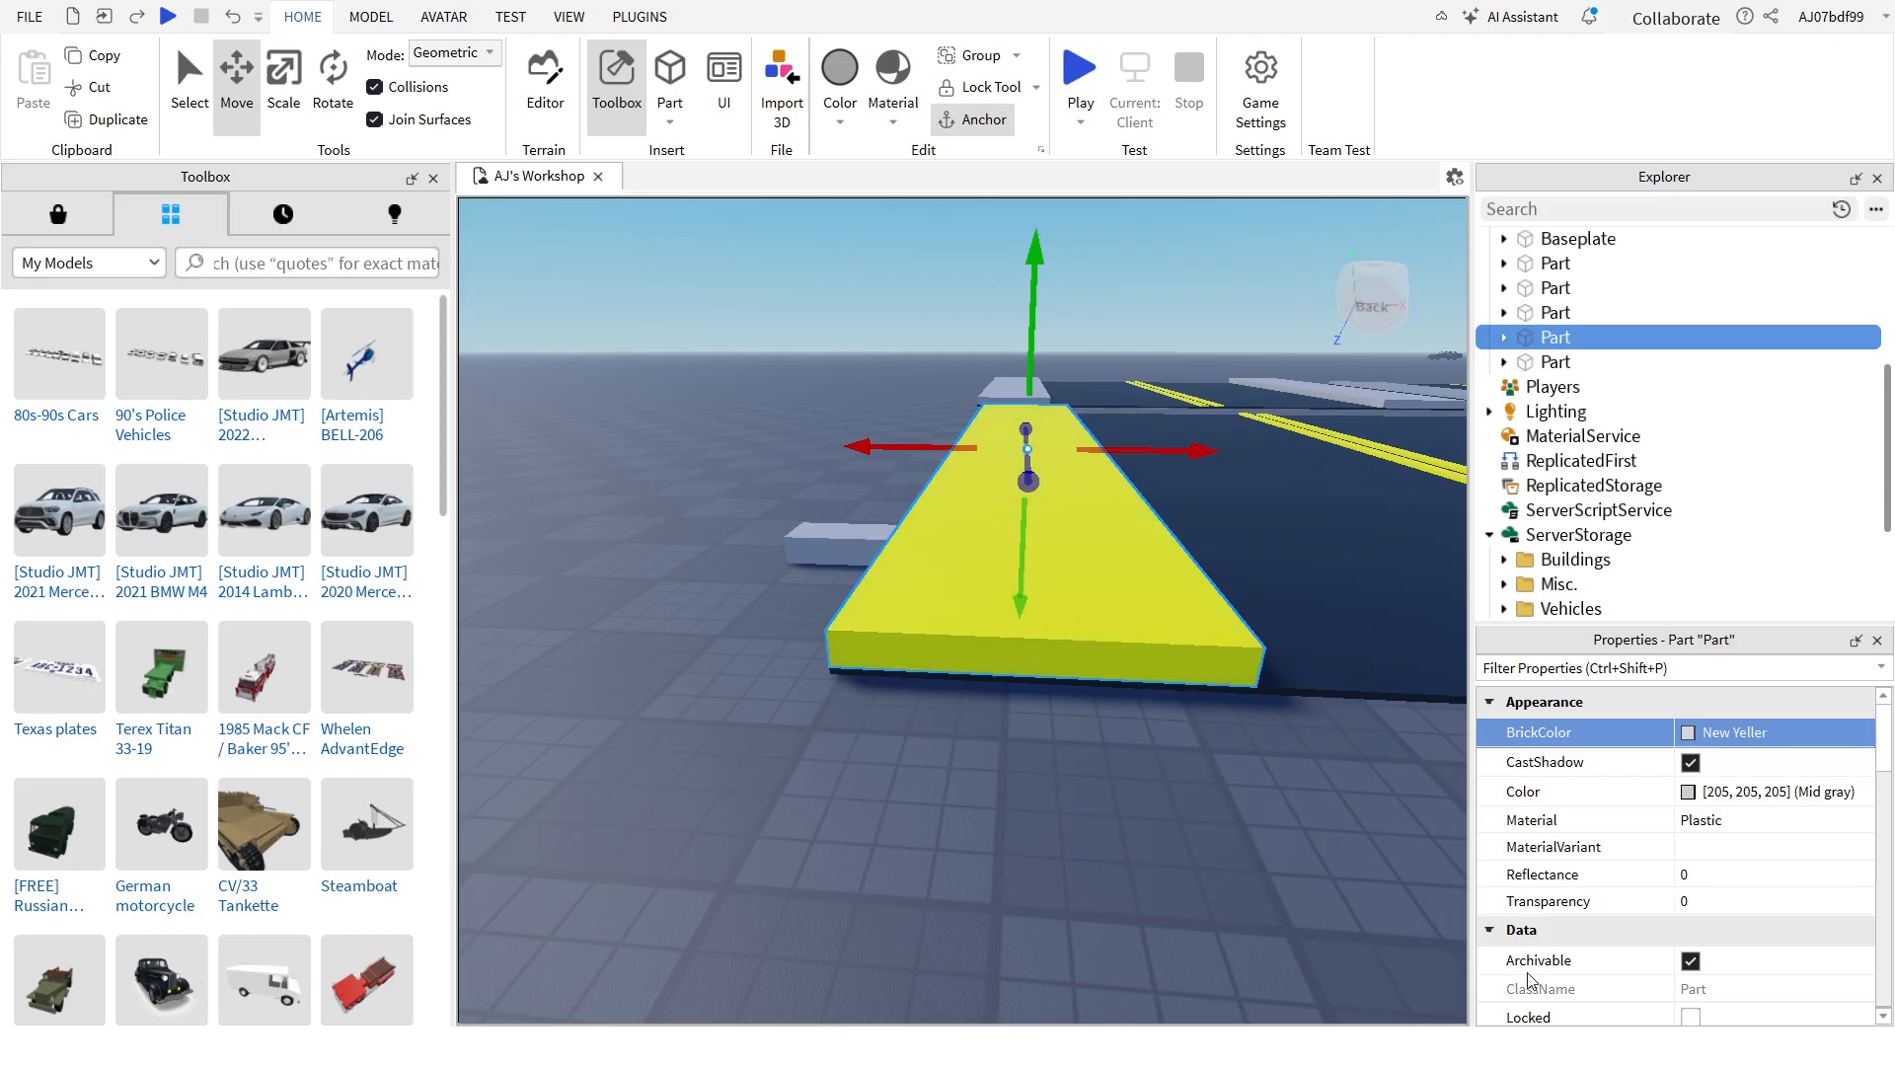
click(997, 873)
Step: Move the stop block across the road to sit against the outside of its right edge
click(806, 539)
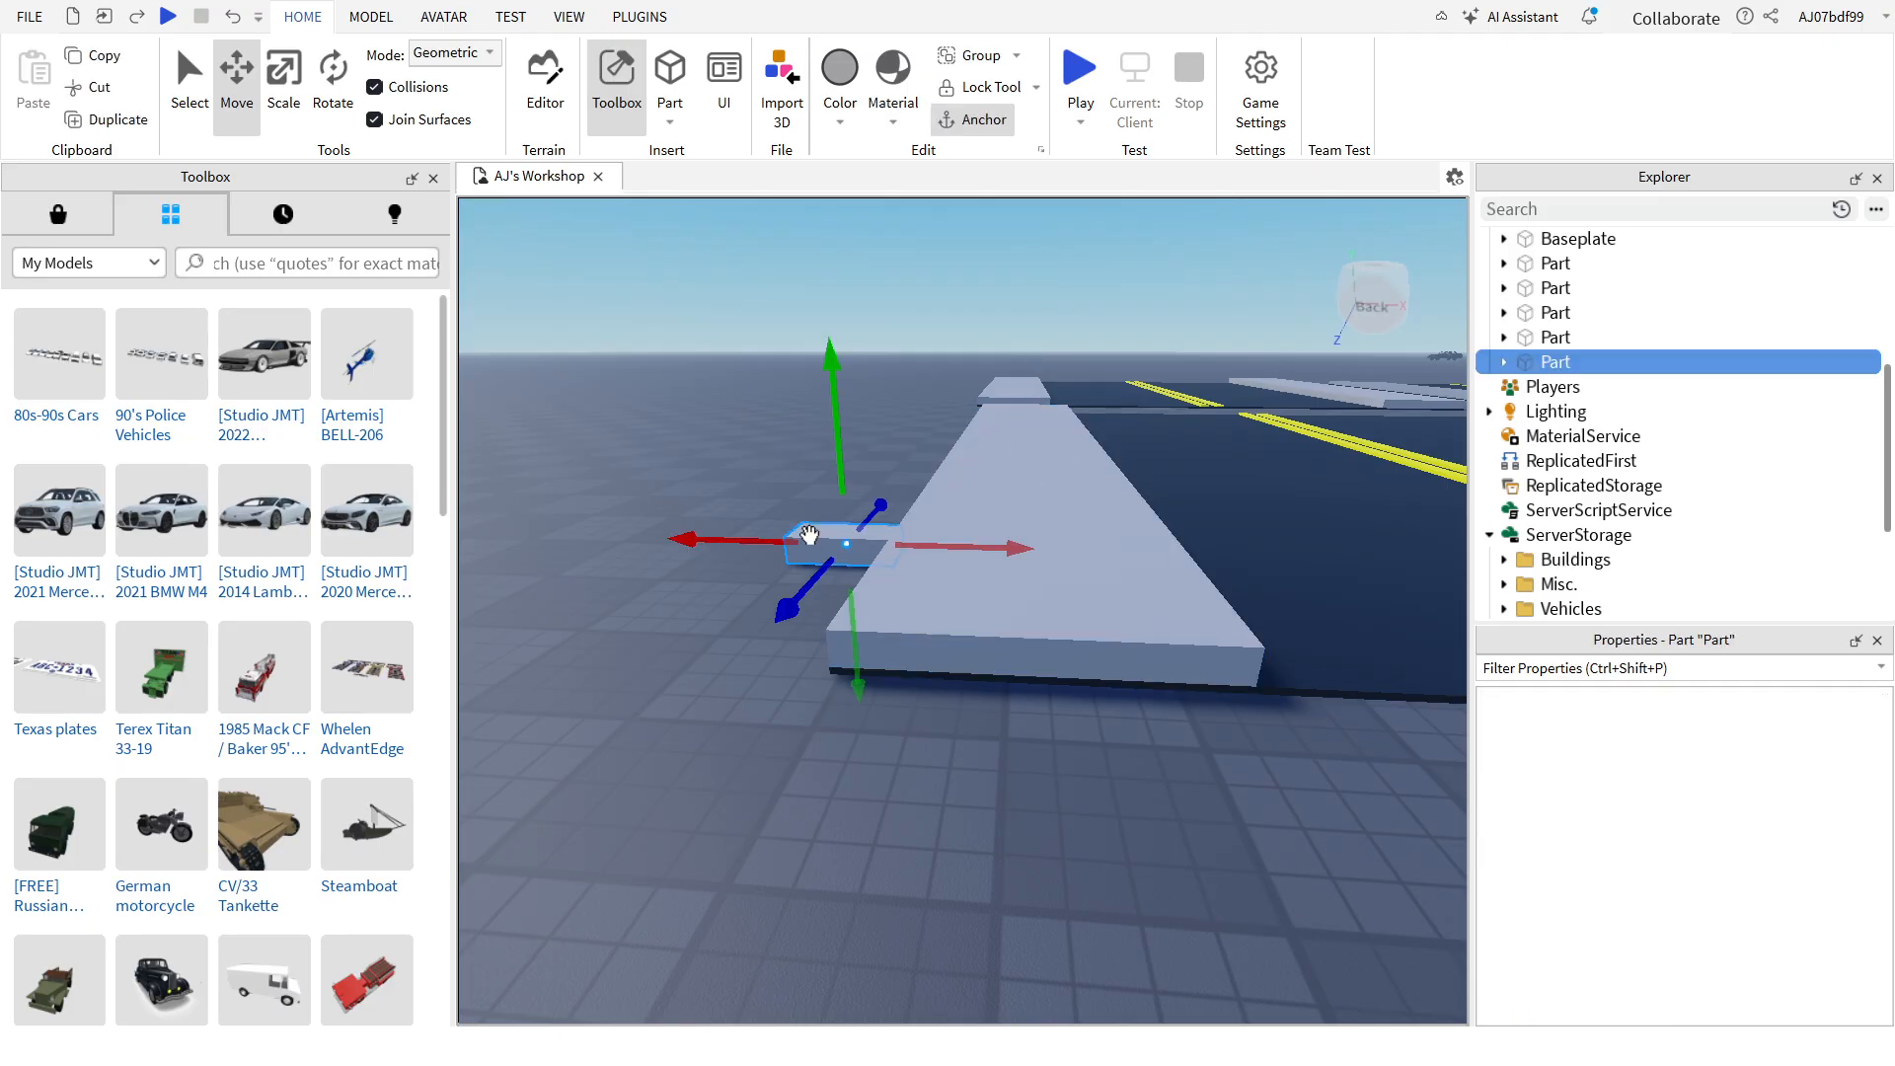
key(d)
drag(744, 537, 928, 621)
key(a)
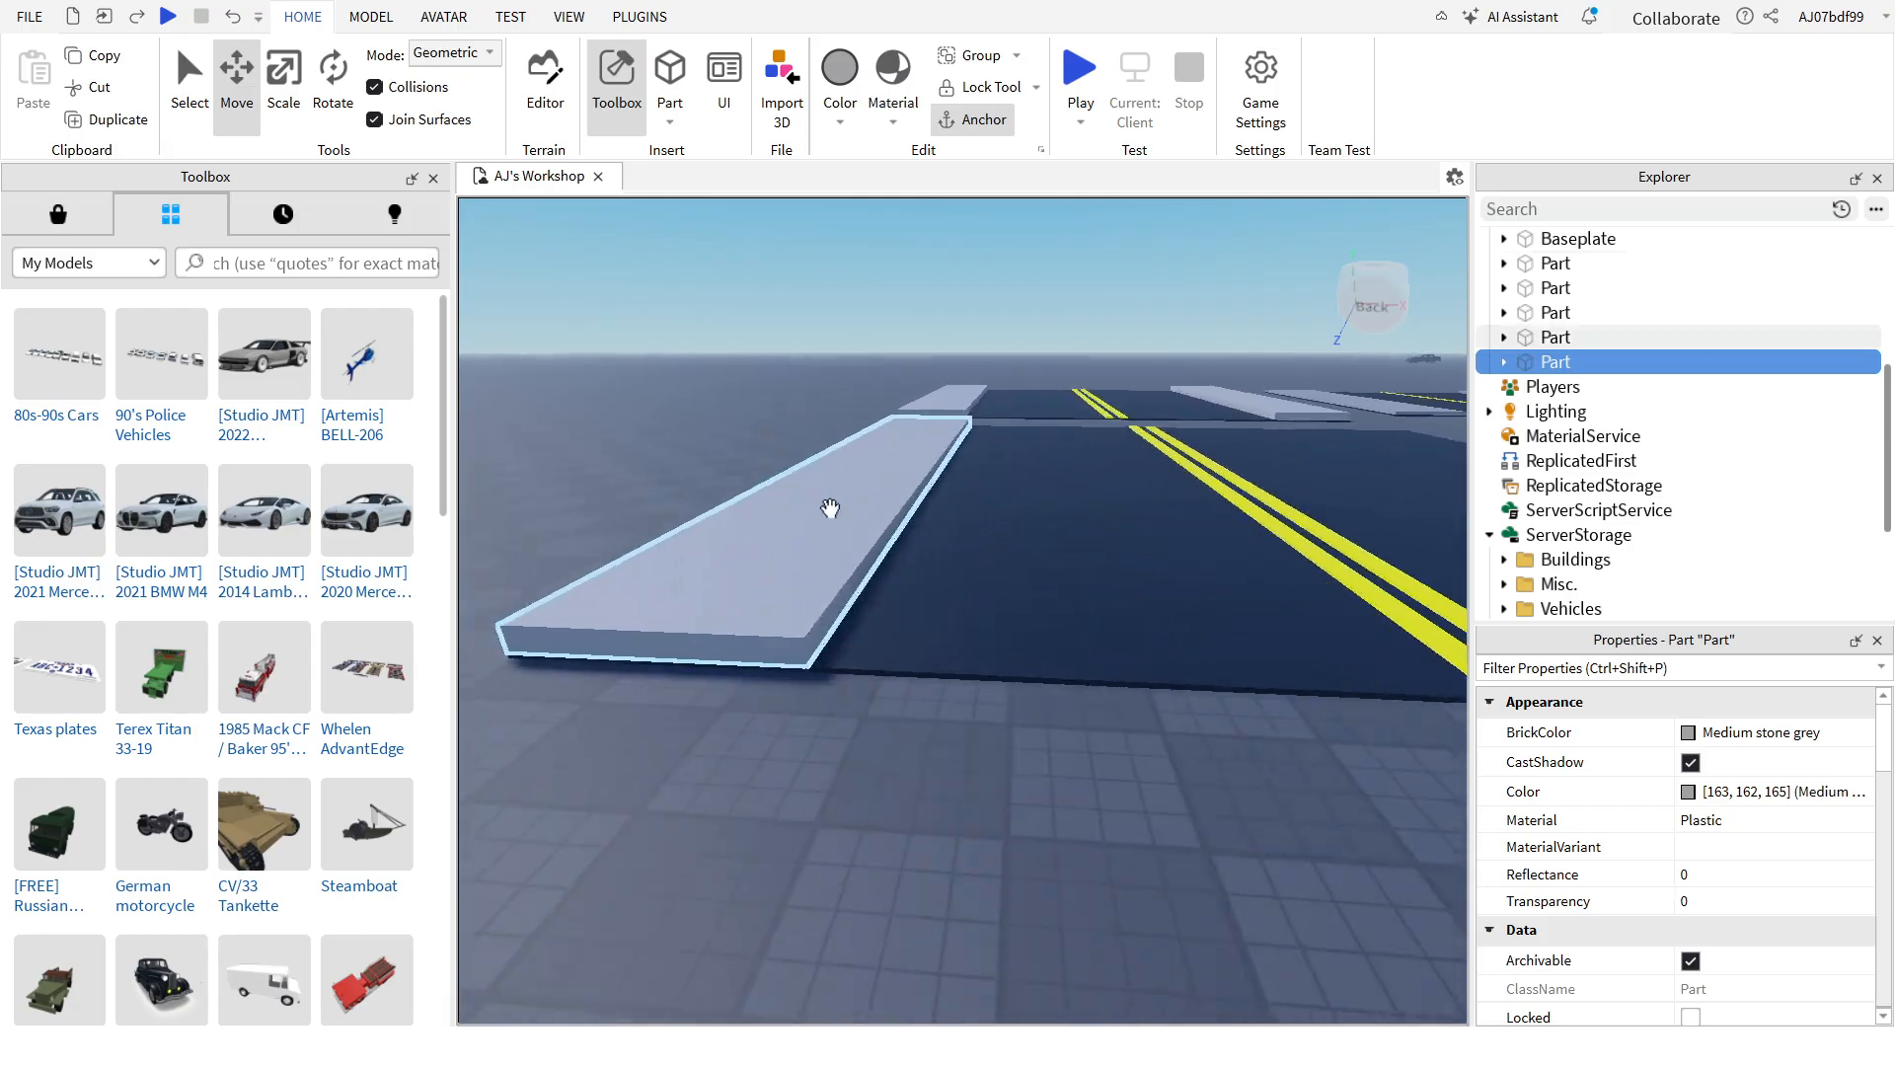
Step: Duplicate the left sidewalk with Collisions off, then with Collisions on place the copy along the right edge against the stop block
click(893, 570)
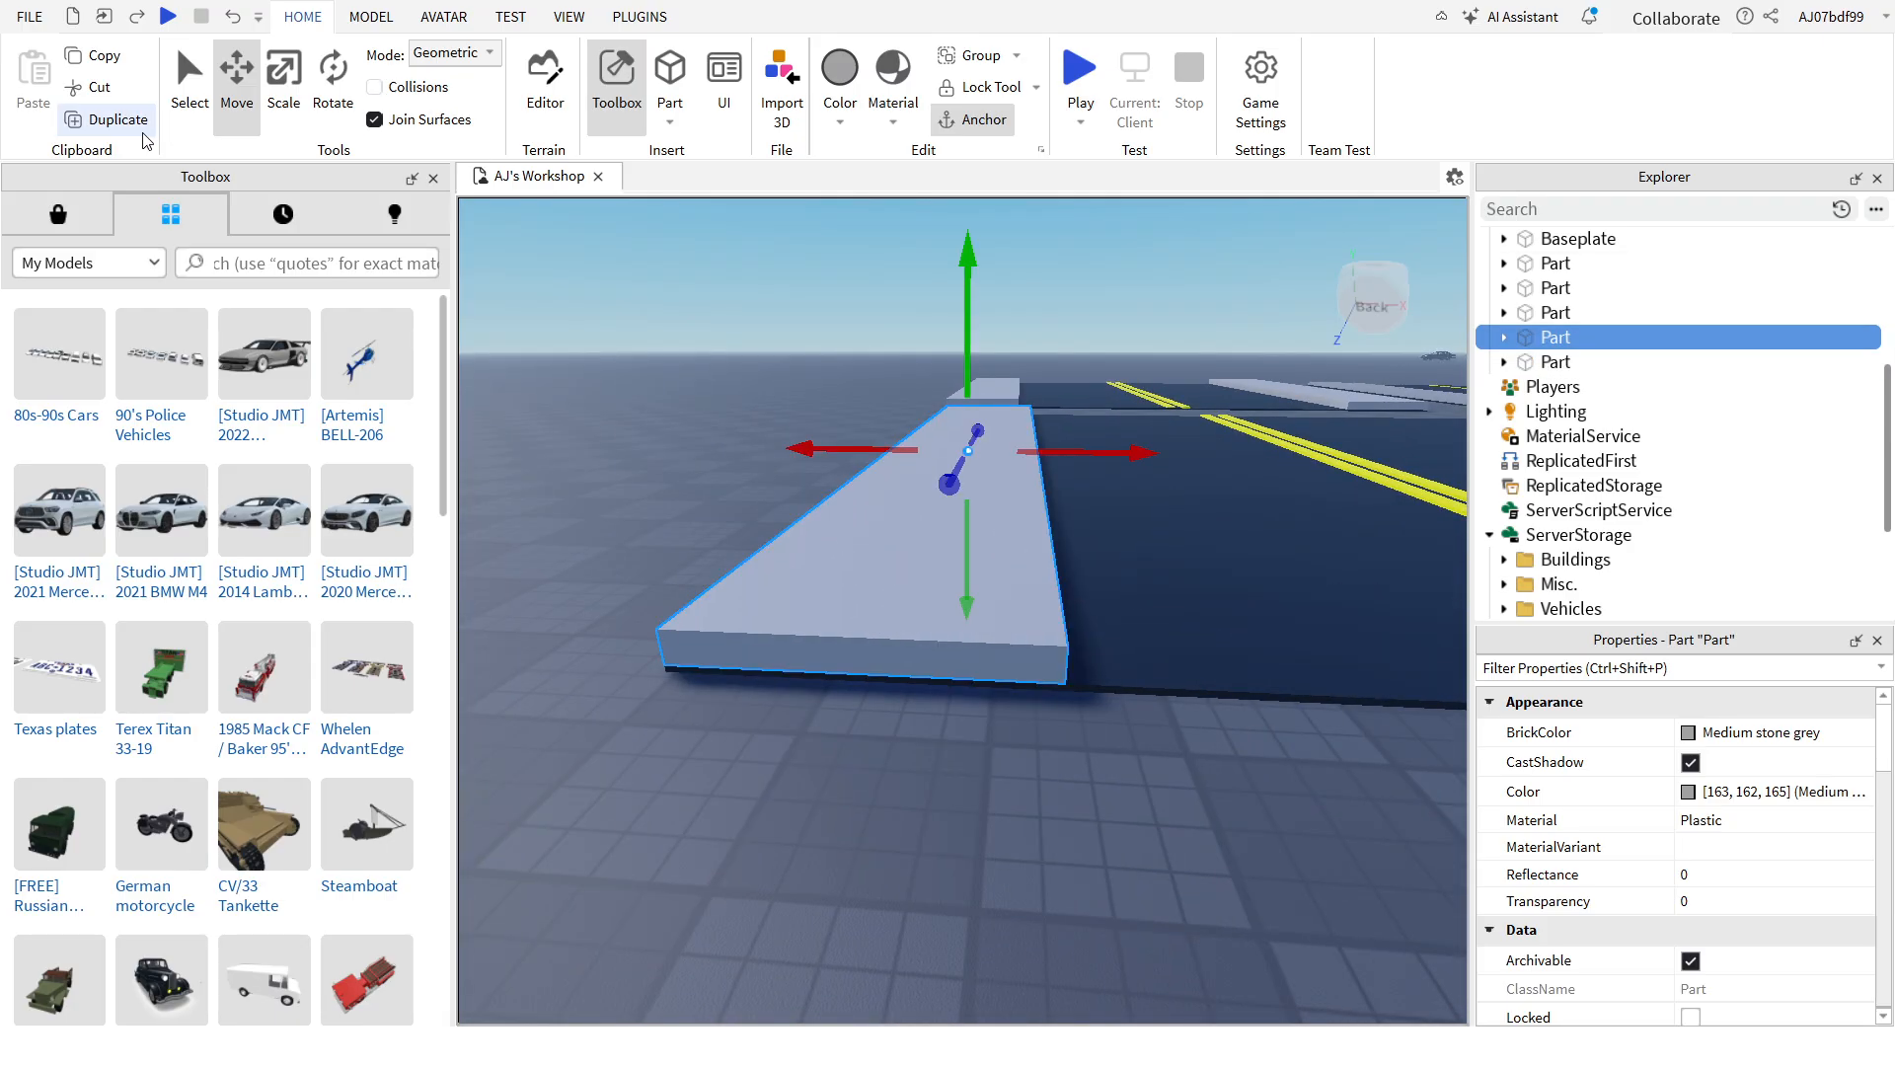
click(118, 119)
key(d)
drag(857, 439, 812, 482)
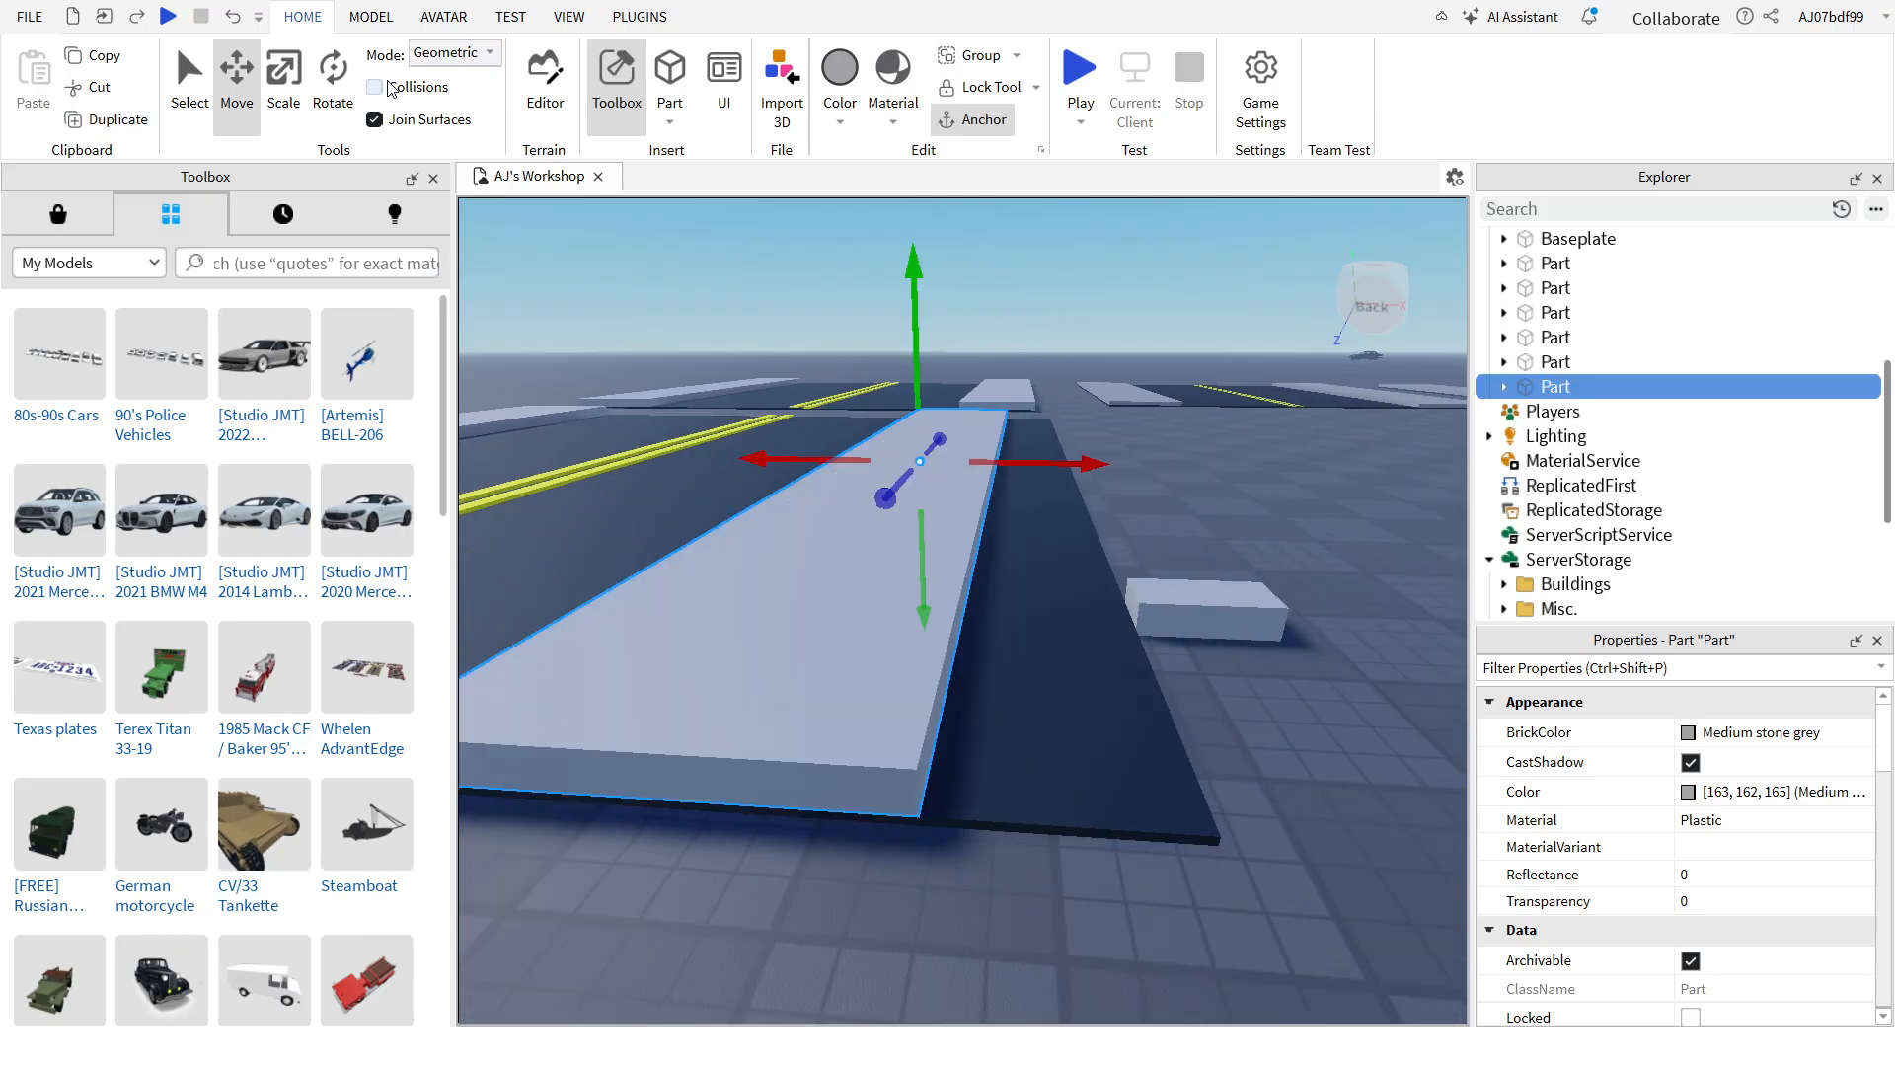
drag(1048, 464, 1209, 471)
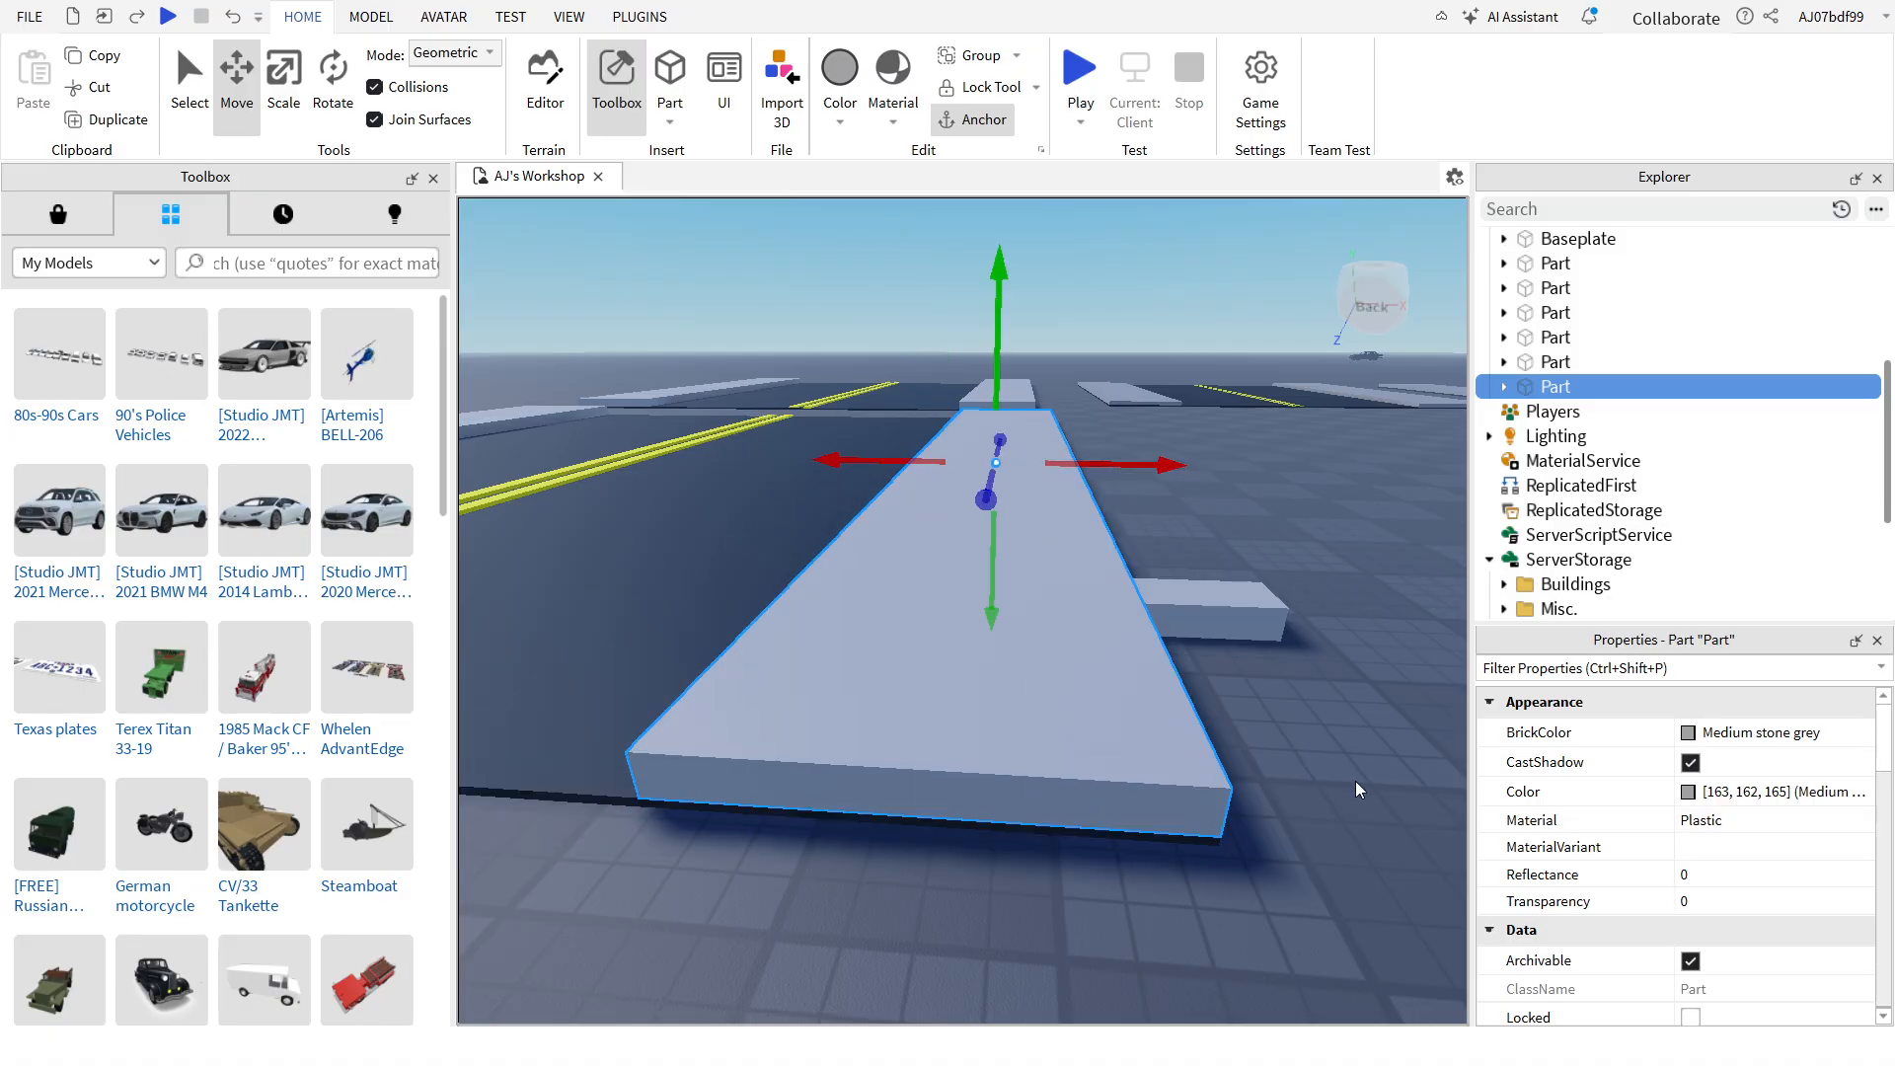
Step: Examine the new road with both sidewalks in place beside the Classic Road
key(a)
key(s)
key(d)
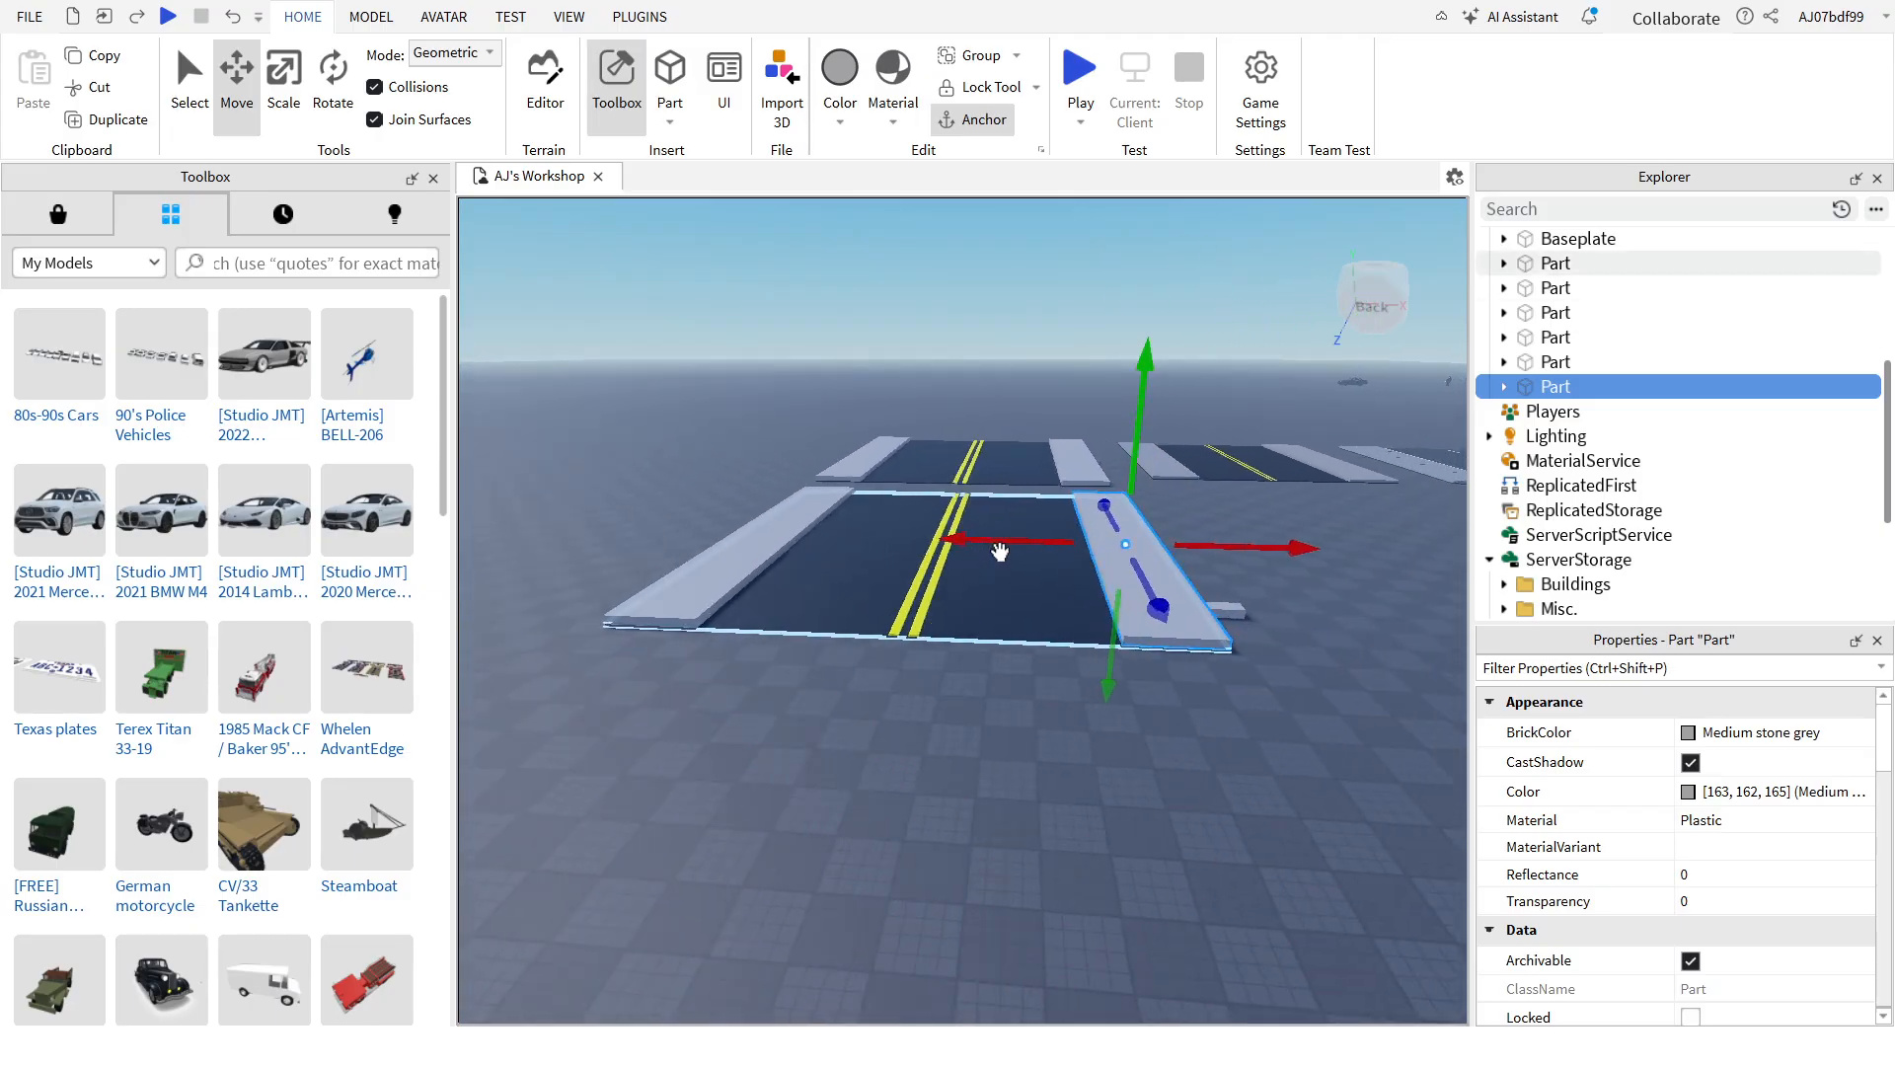
key(f)
key(a)
right_drag(1066, 567, 1007, 507)
key(a)
key(s)
key(w)
Step: Duplicate the left sidewalk and, with Collisions enabled, place the copy against the Classic Road's left side as an alignment guide
click(796, 457)
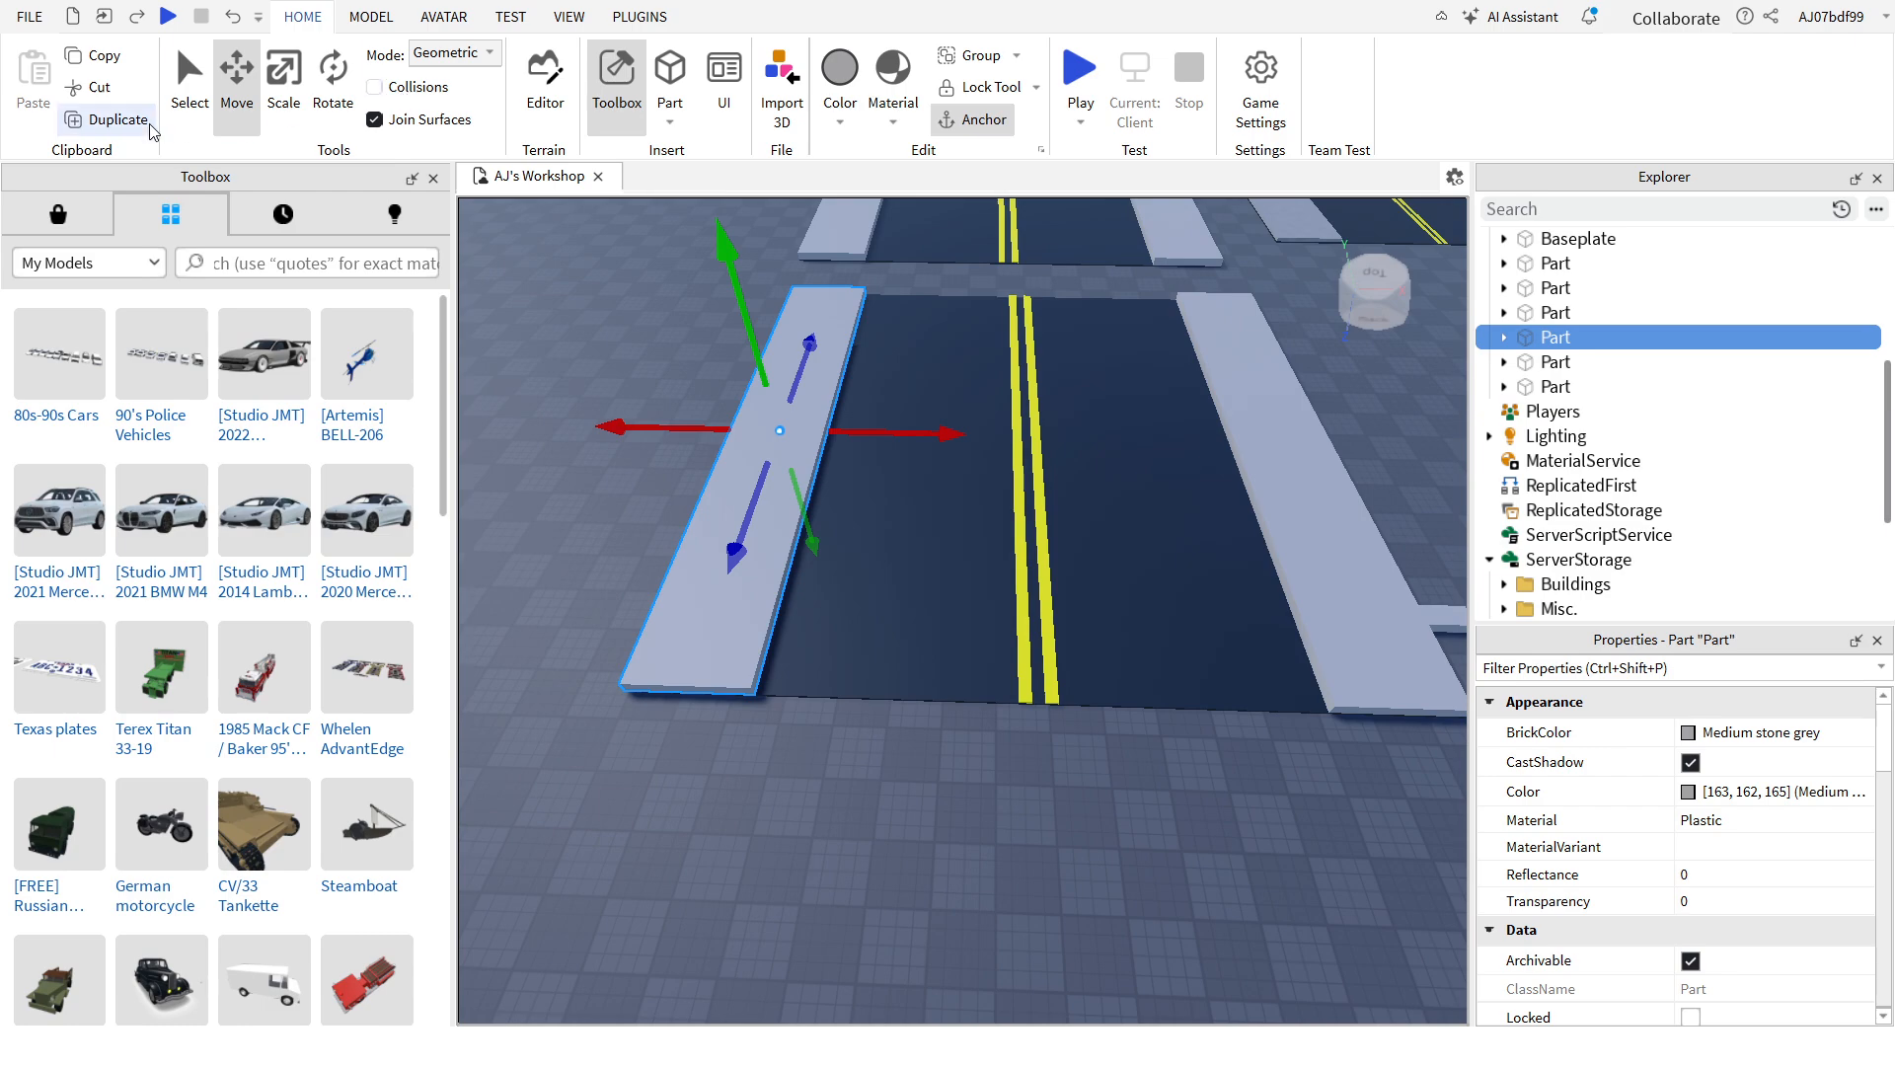
click(109, 119)
drag(938, 435, 782, 424)
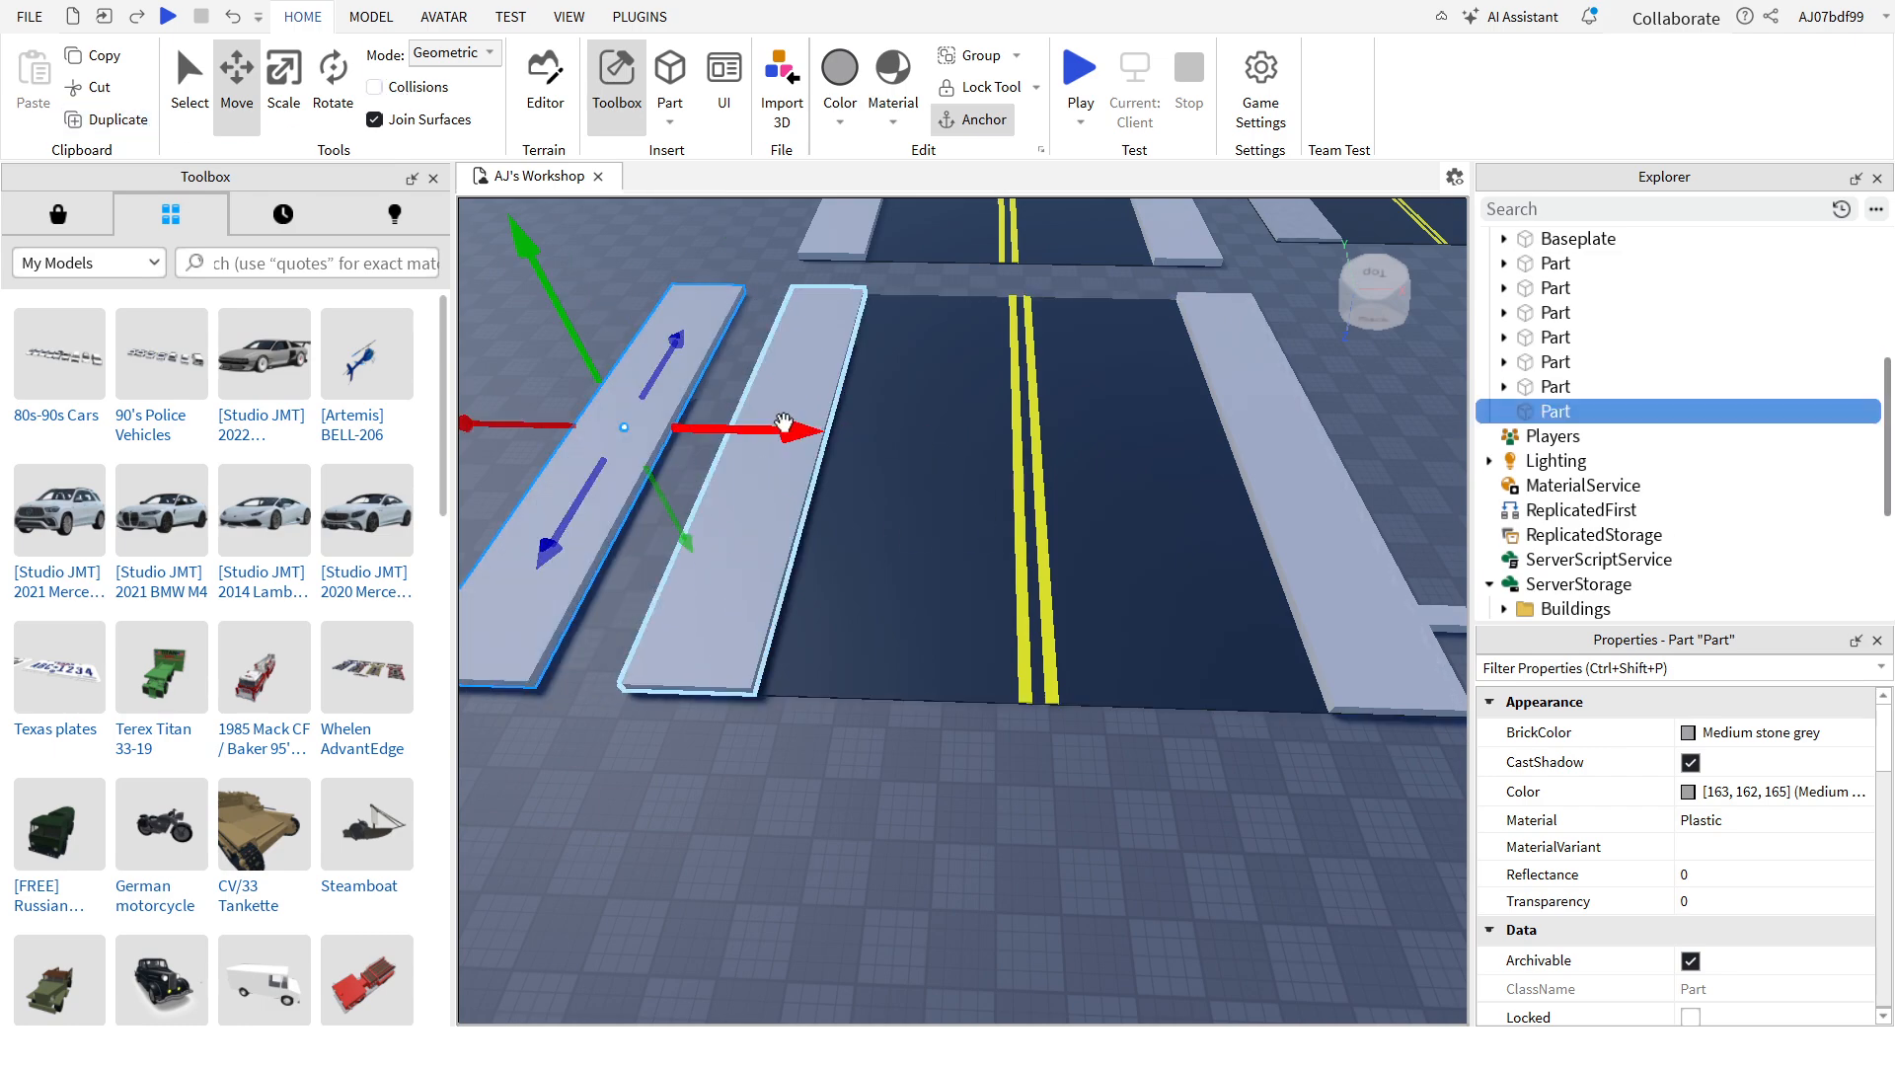
drag(578, 503, 676, 340)
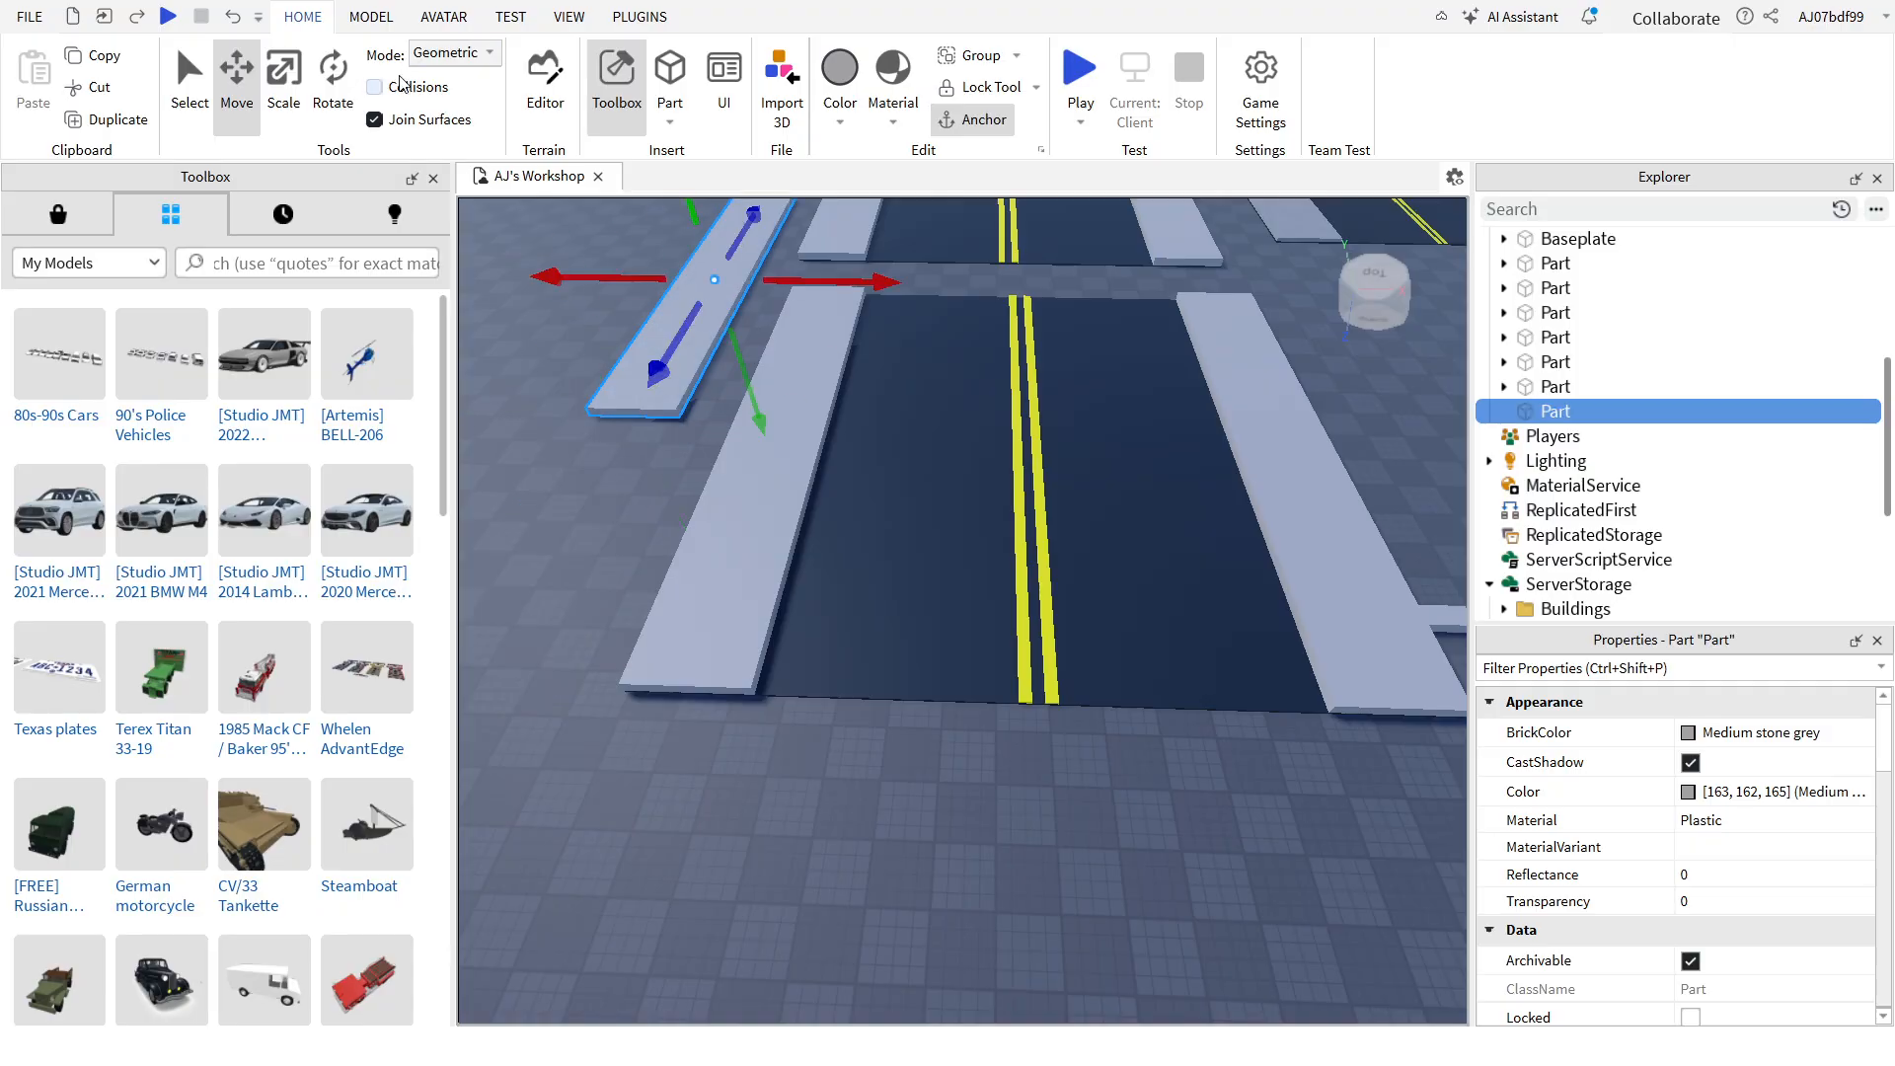
drag(817, 278, 997, 302)
Step: Select the new road's surface, both centre lines and both sidewalks, and group them into one model
key(s)
key(d)
right_drag(1057, 411, 1054, 470)
key(s)
drag(1205, 690, 643, 294)
ctrl+click(1067, 516)
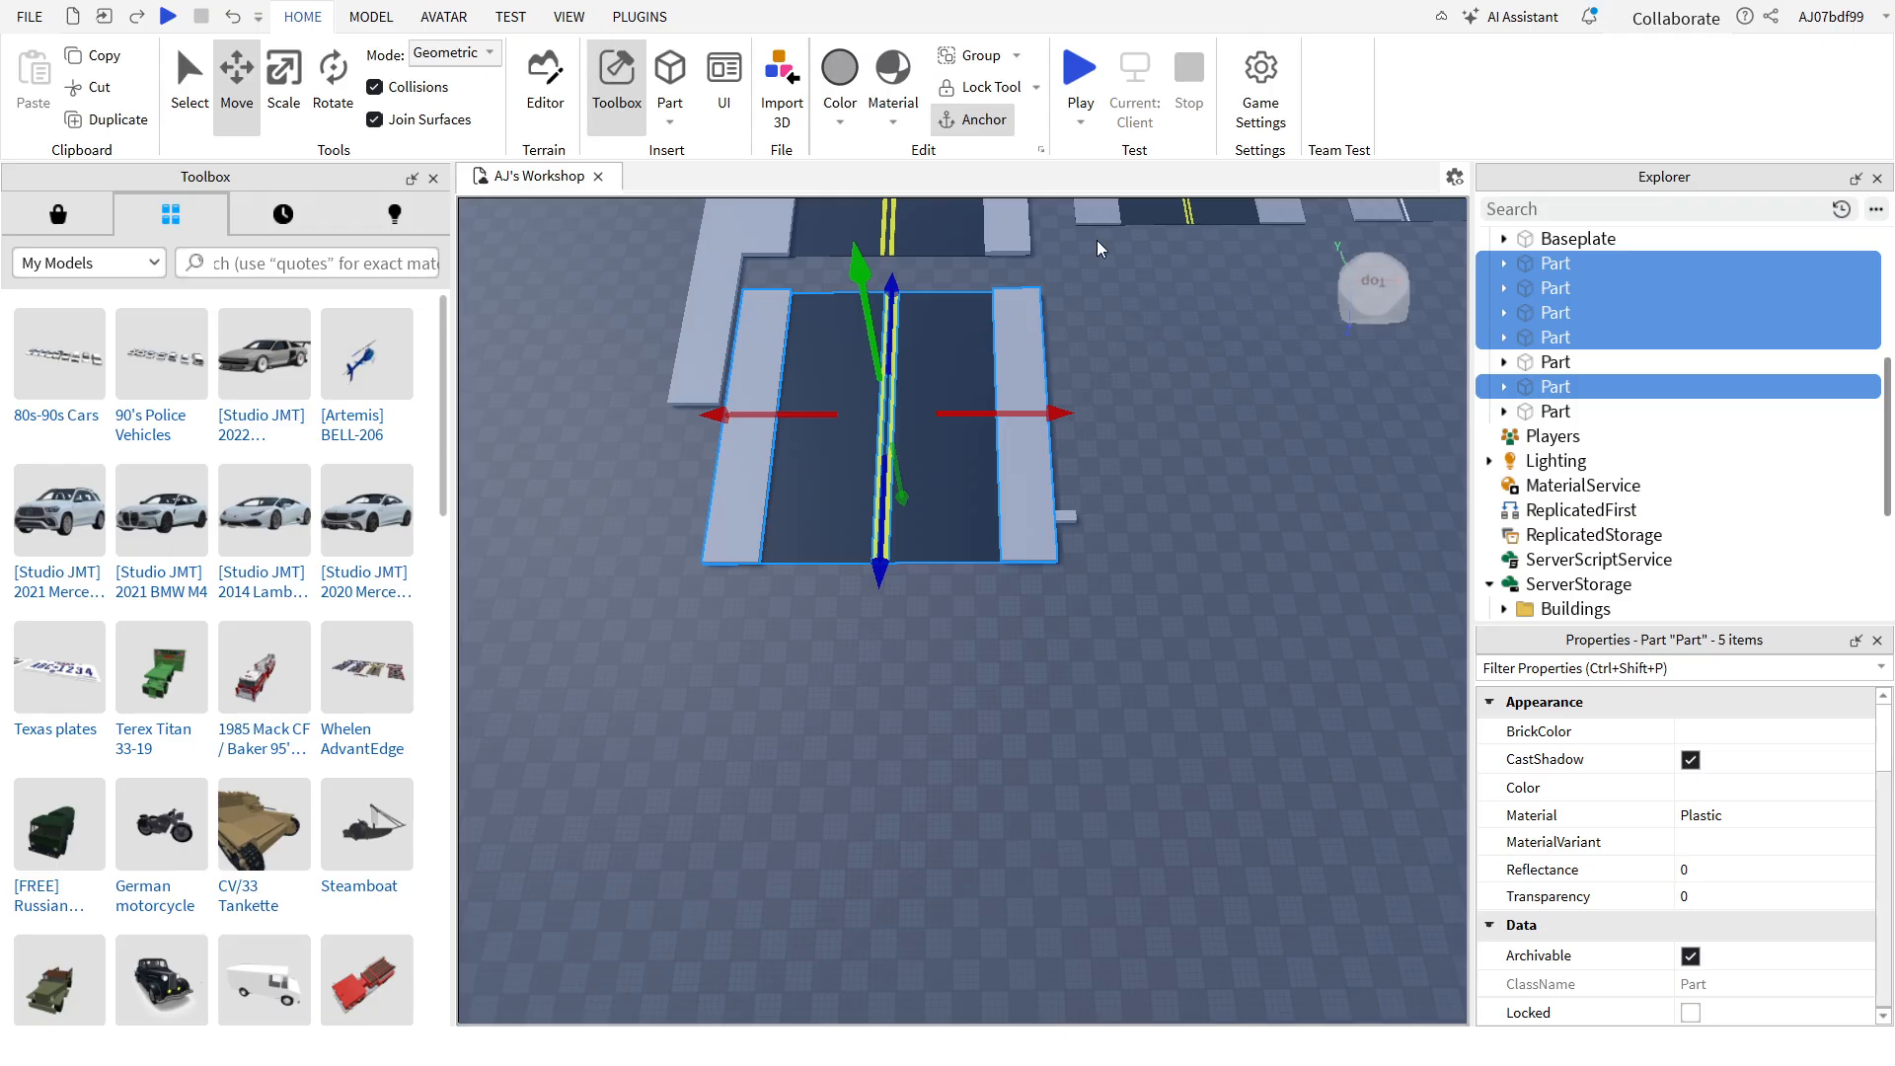
key(ctrl+g)
Step: With Collisions enabled, slide the road model against the guide strip and join it end to end with the Classic Road
drag(1007, 413, 950, 462)
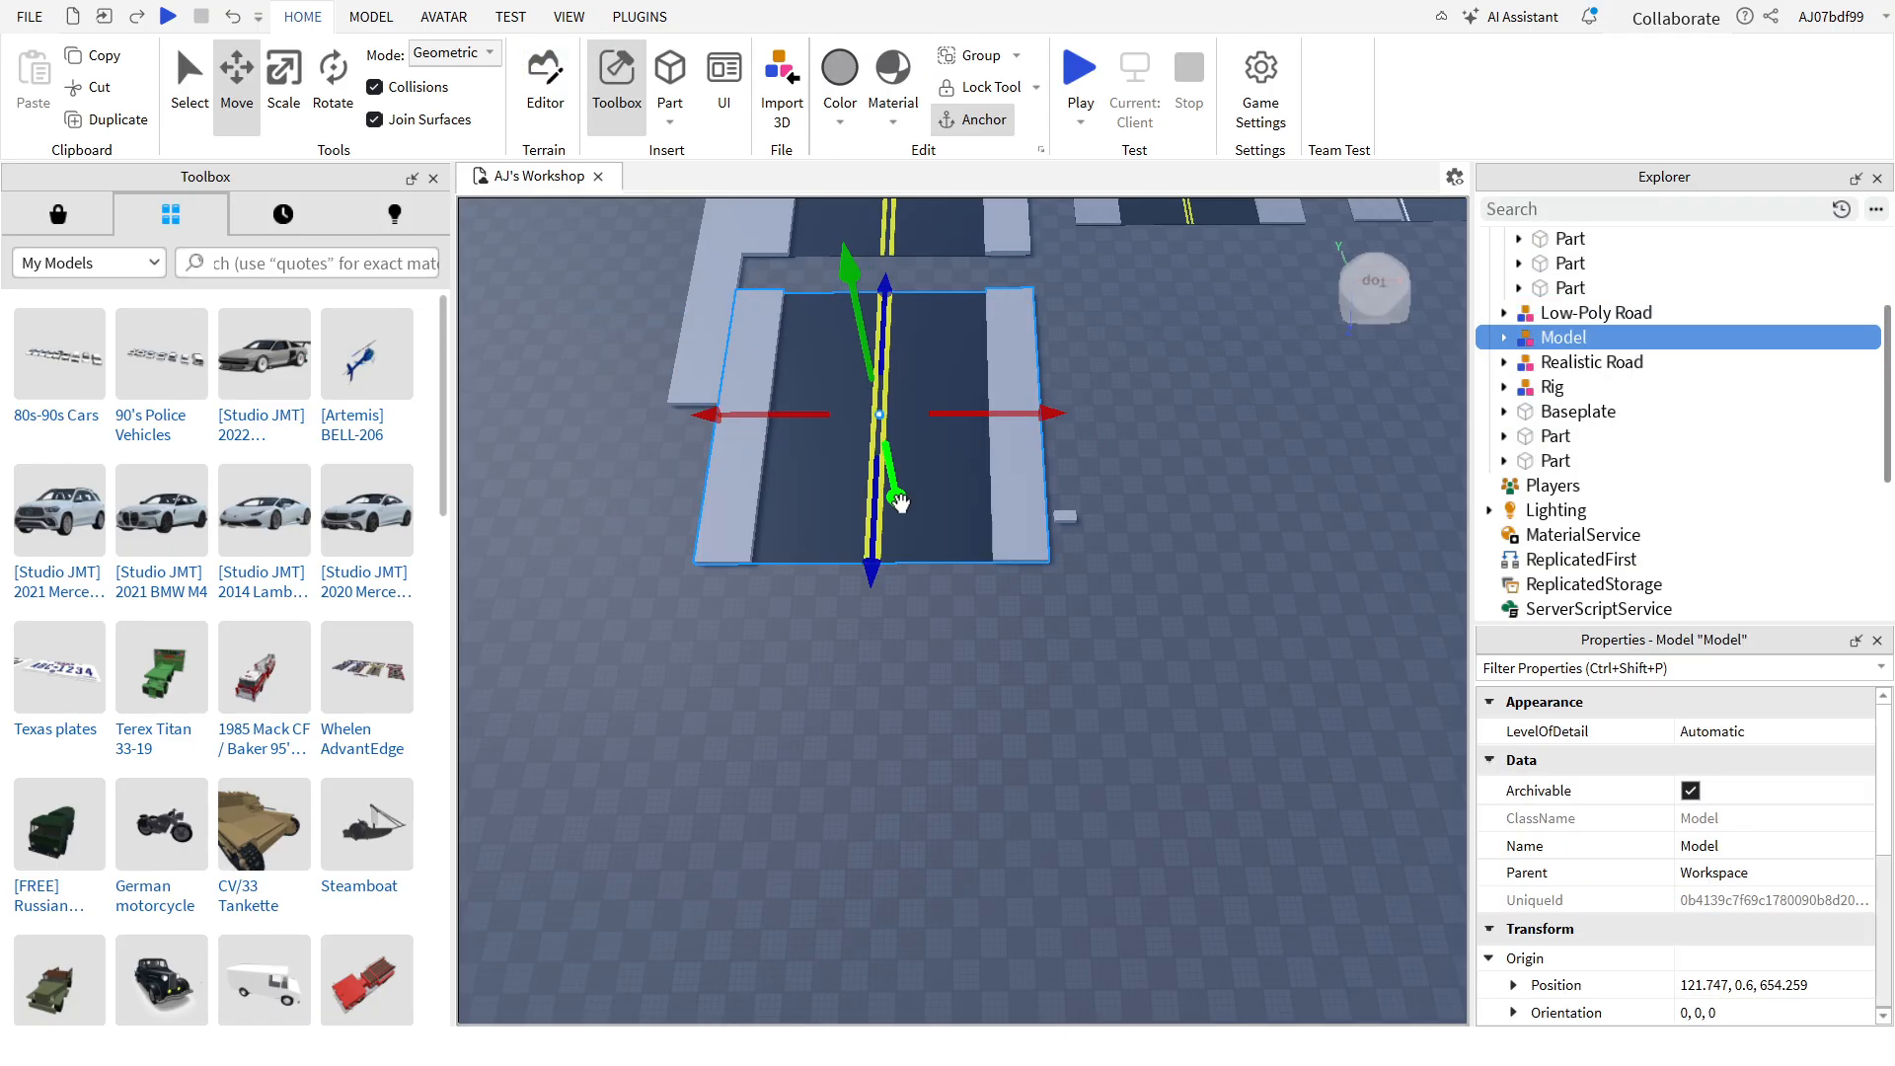
click(1117, 411)
right_drag(1118, 410, 765, 580)
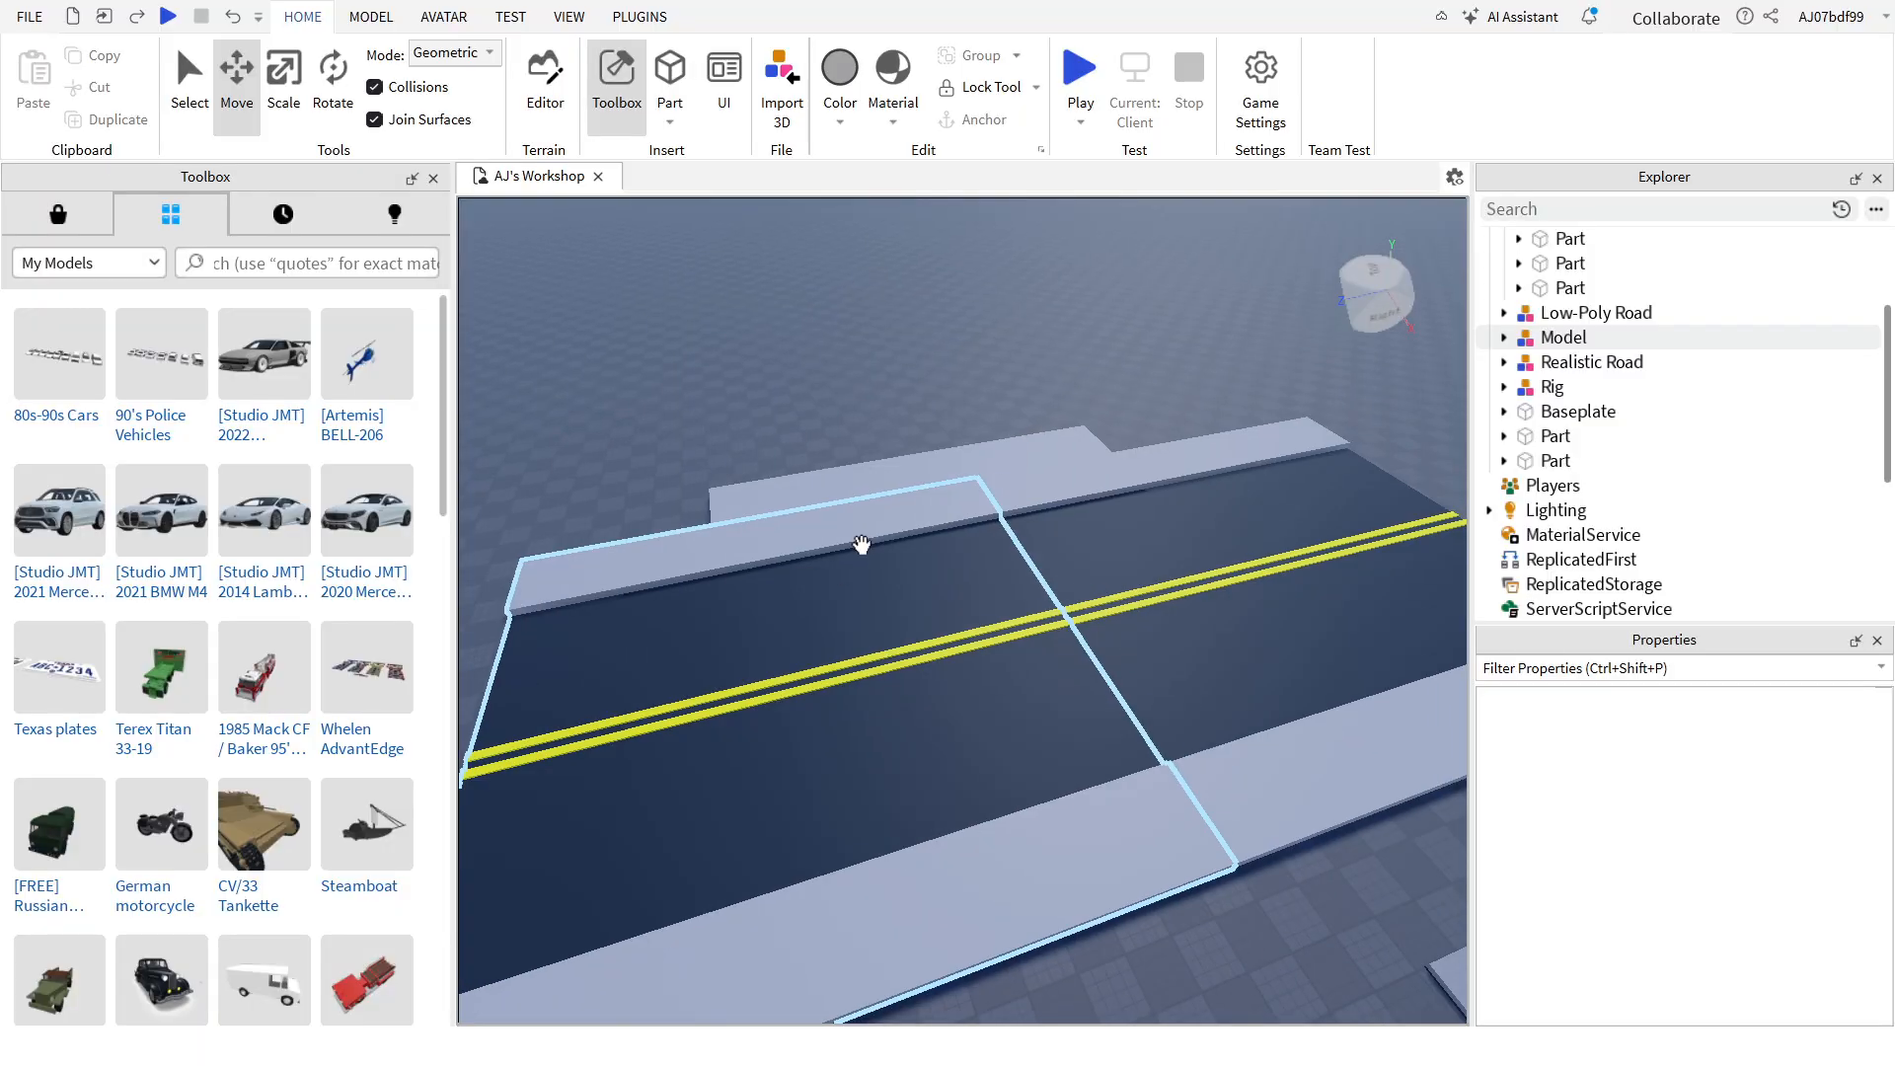
Step: Delete the leftover stop block beside the new road
click(874, 541)
scroll(997, 616, down, 1)
right_drag(1164, 680, 1026, 749)
click(759, 946)
key(Delete)
Step: Inspect the seam between the new road and the Classic Road, checking how the lines and sidewalks align
right_drag(1017, 819, 1021, 416)
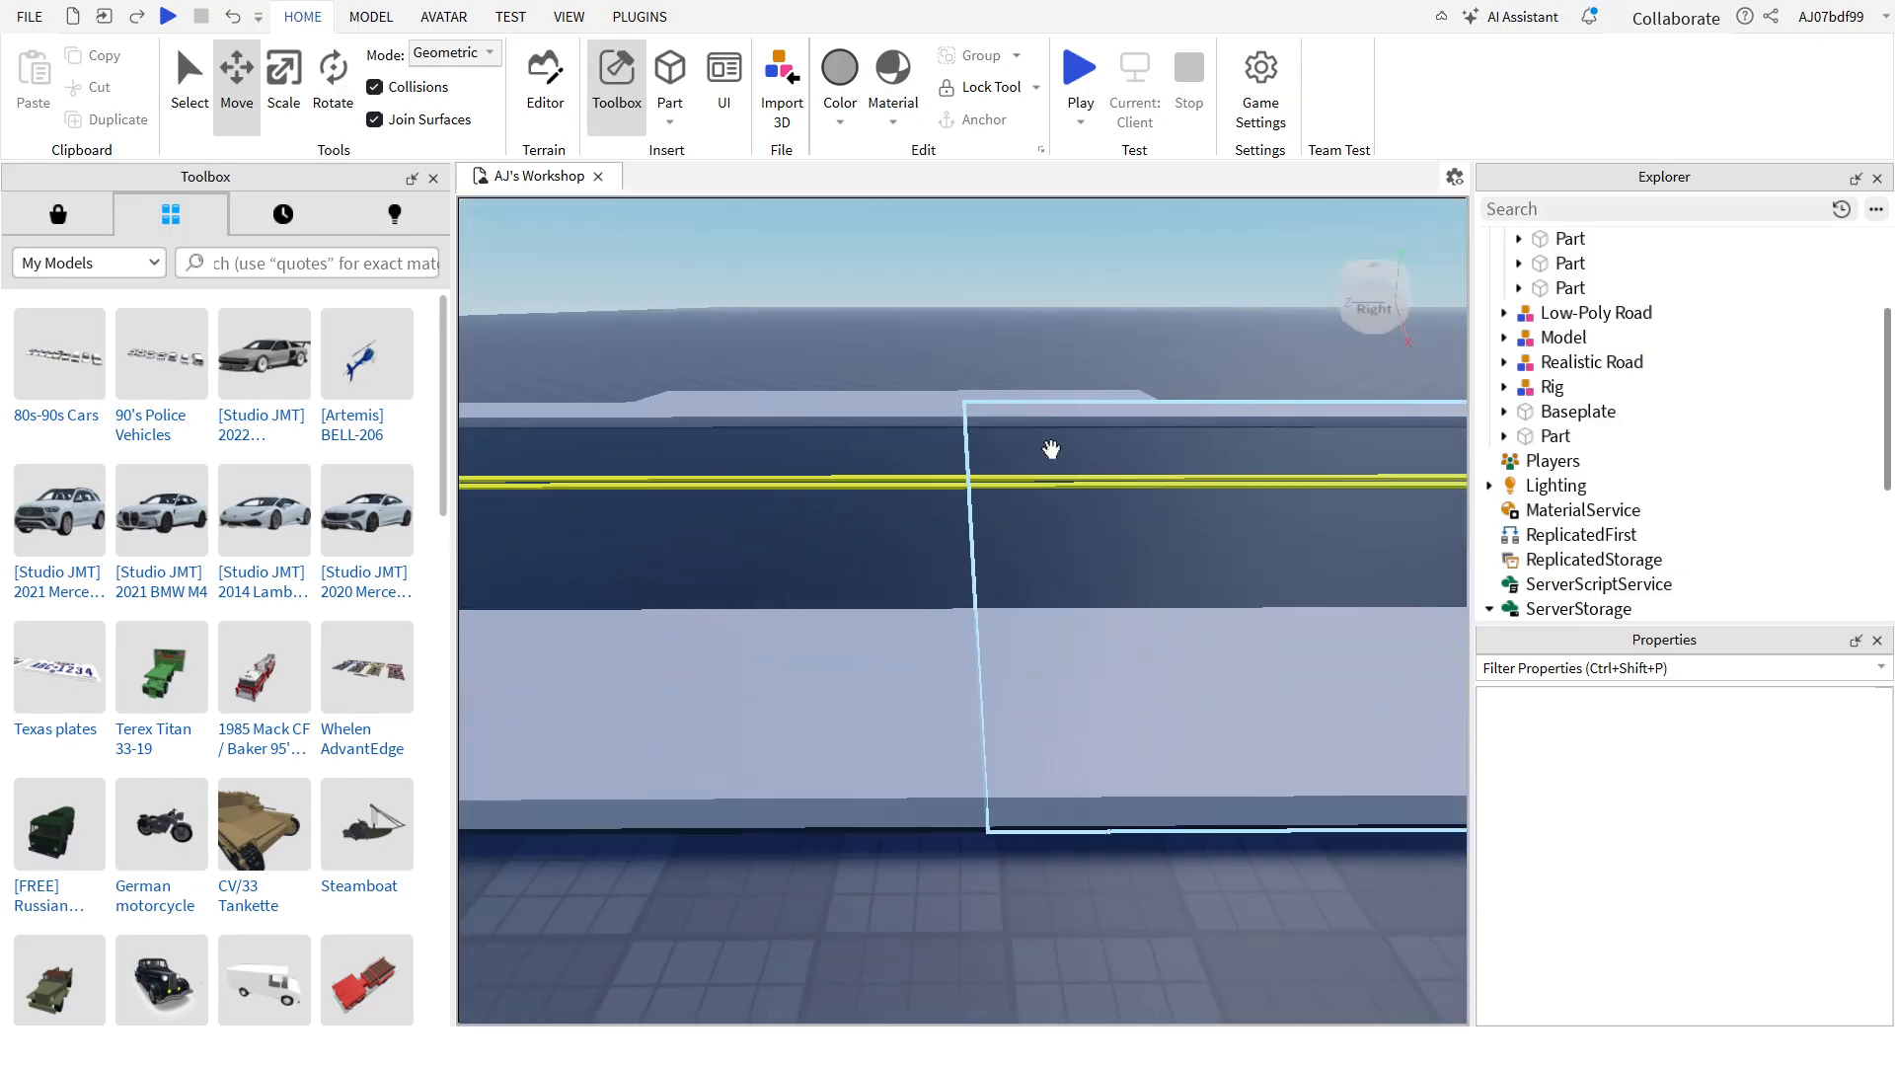
key(w)
right_drag(995, 861, 1045, 465)
key(s)
key(s)
key(a)
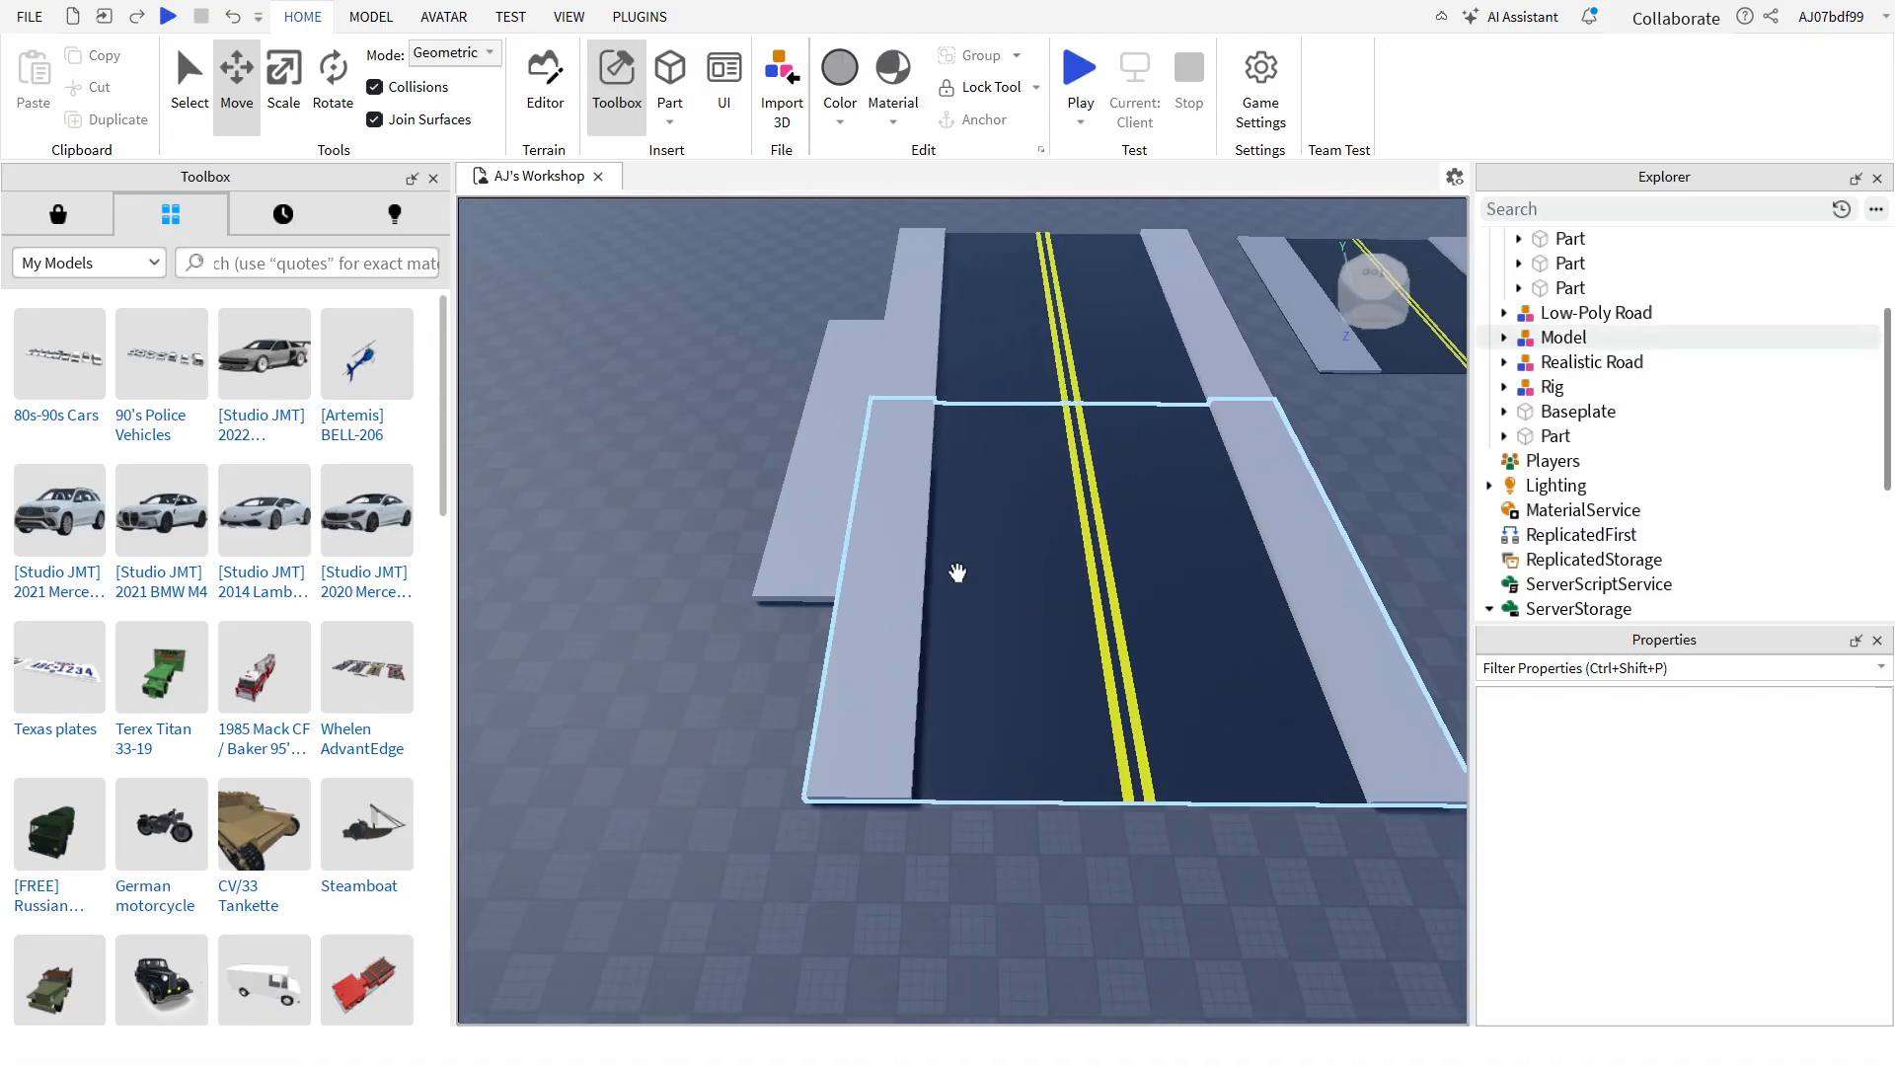
Step: Select the guide strip beside the joined roads and review the whole road layout from several angles
click(829, 474)
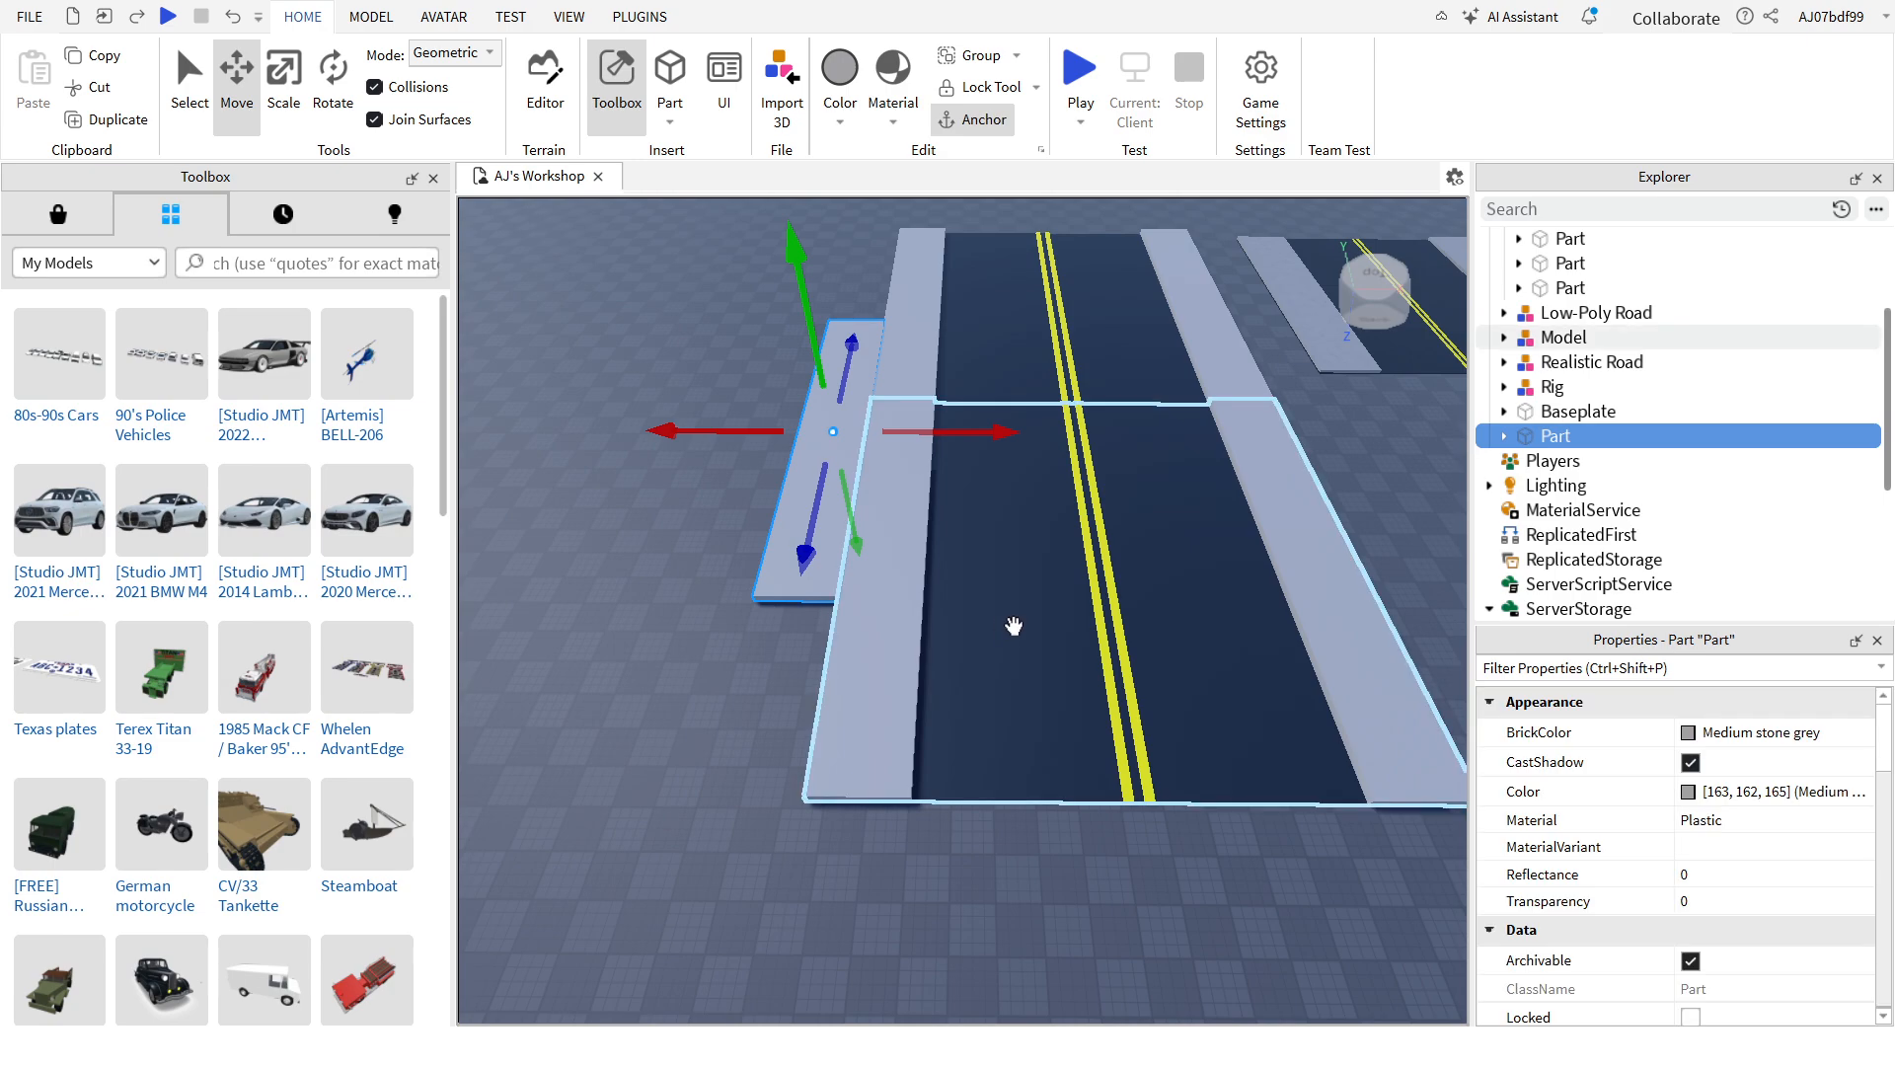
key(s)
key(a)
right_drag(1020, 639, 1019, 640)
key(s)
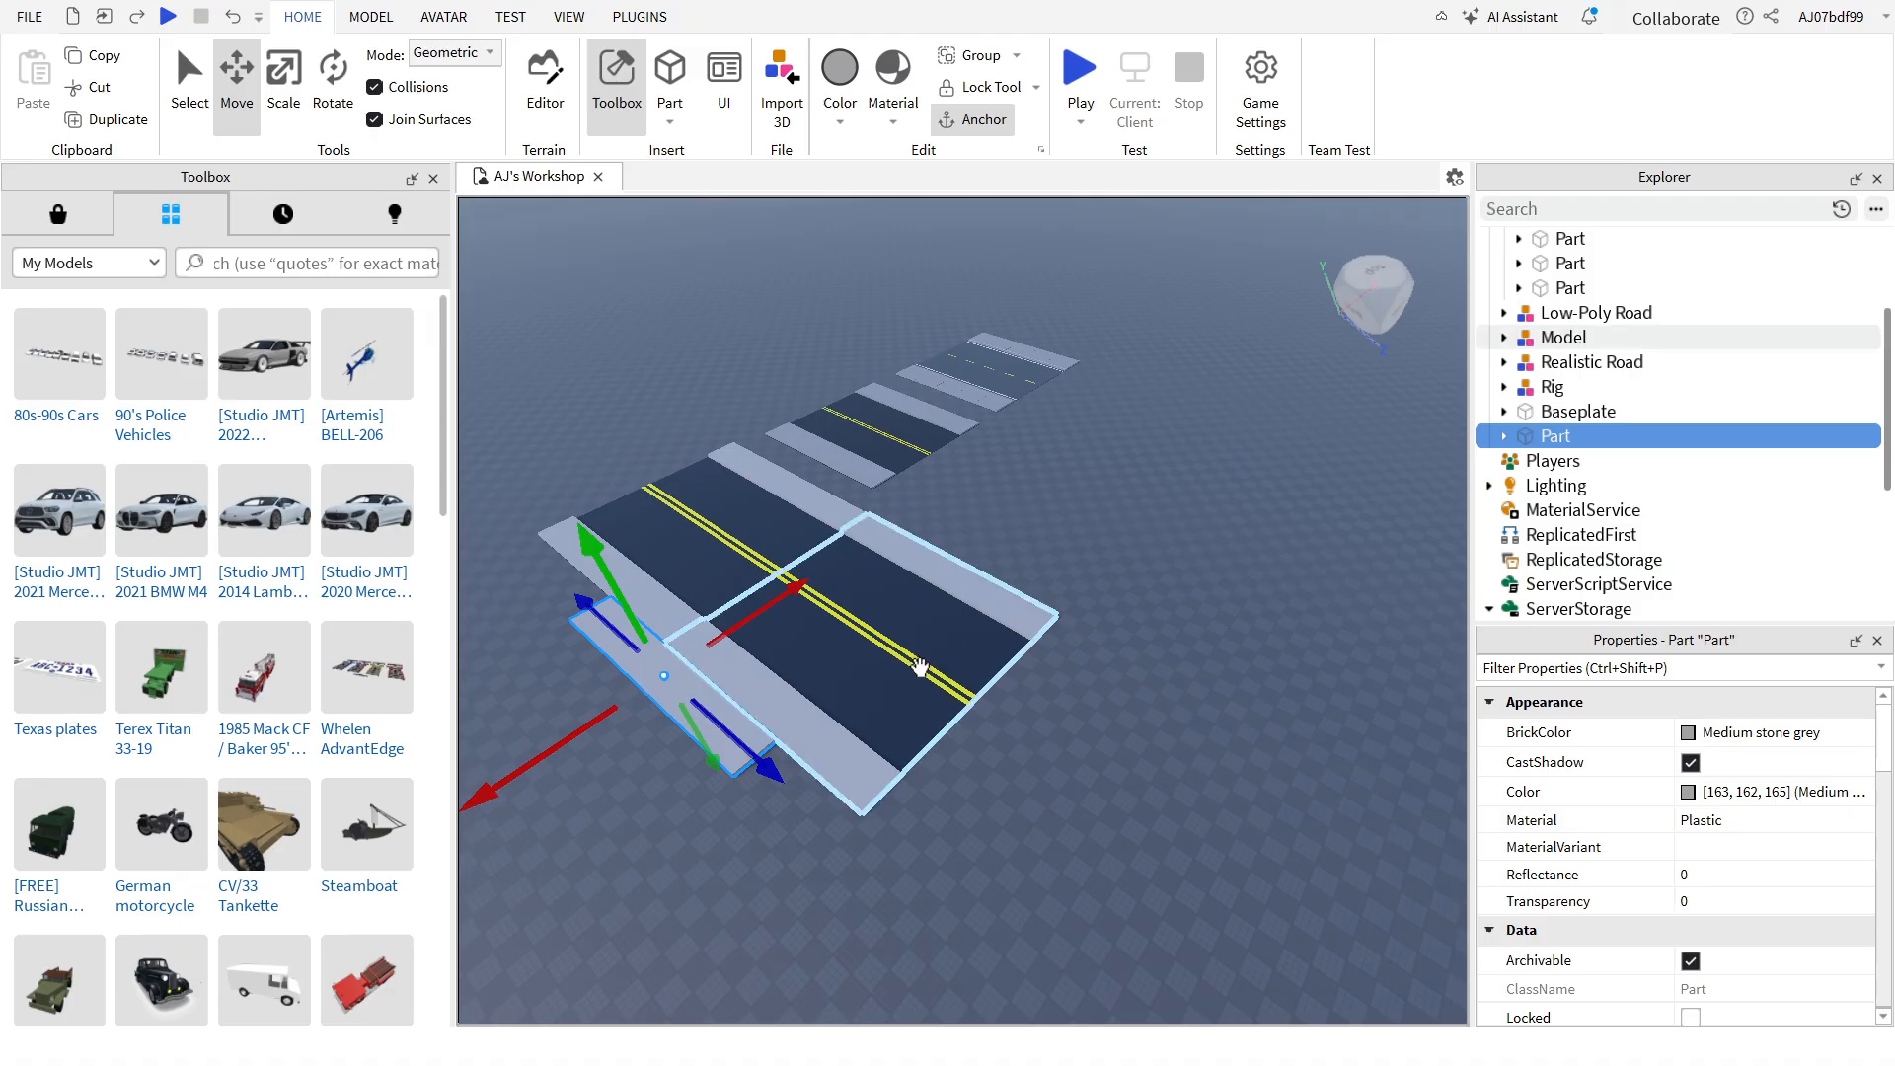
right_drag(1023, 688, 1007, 643)
key(d)
key(d)
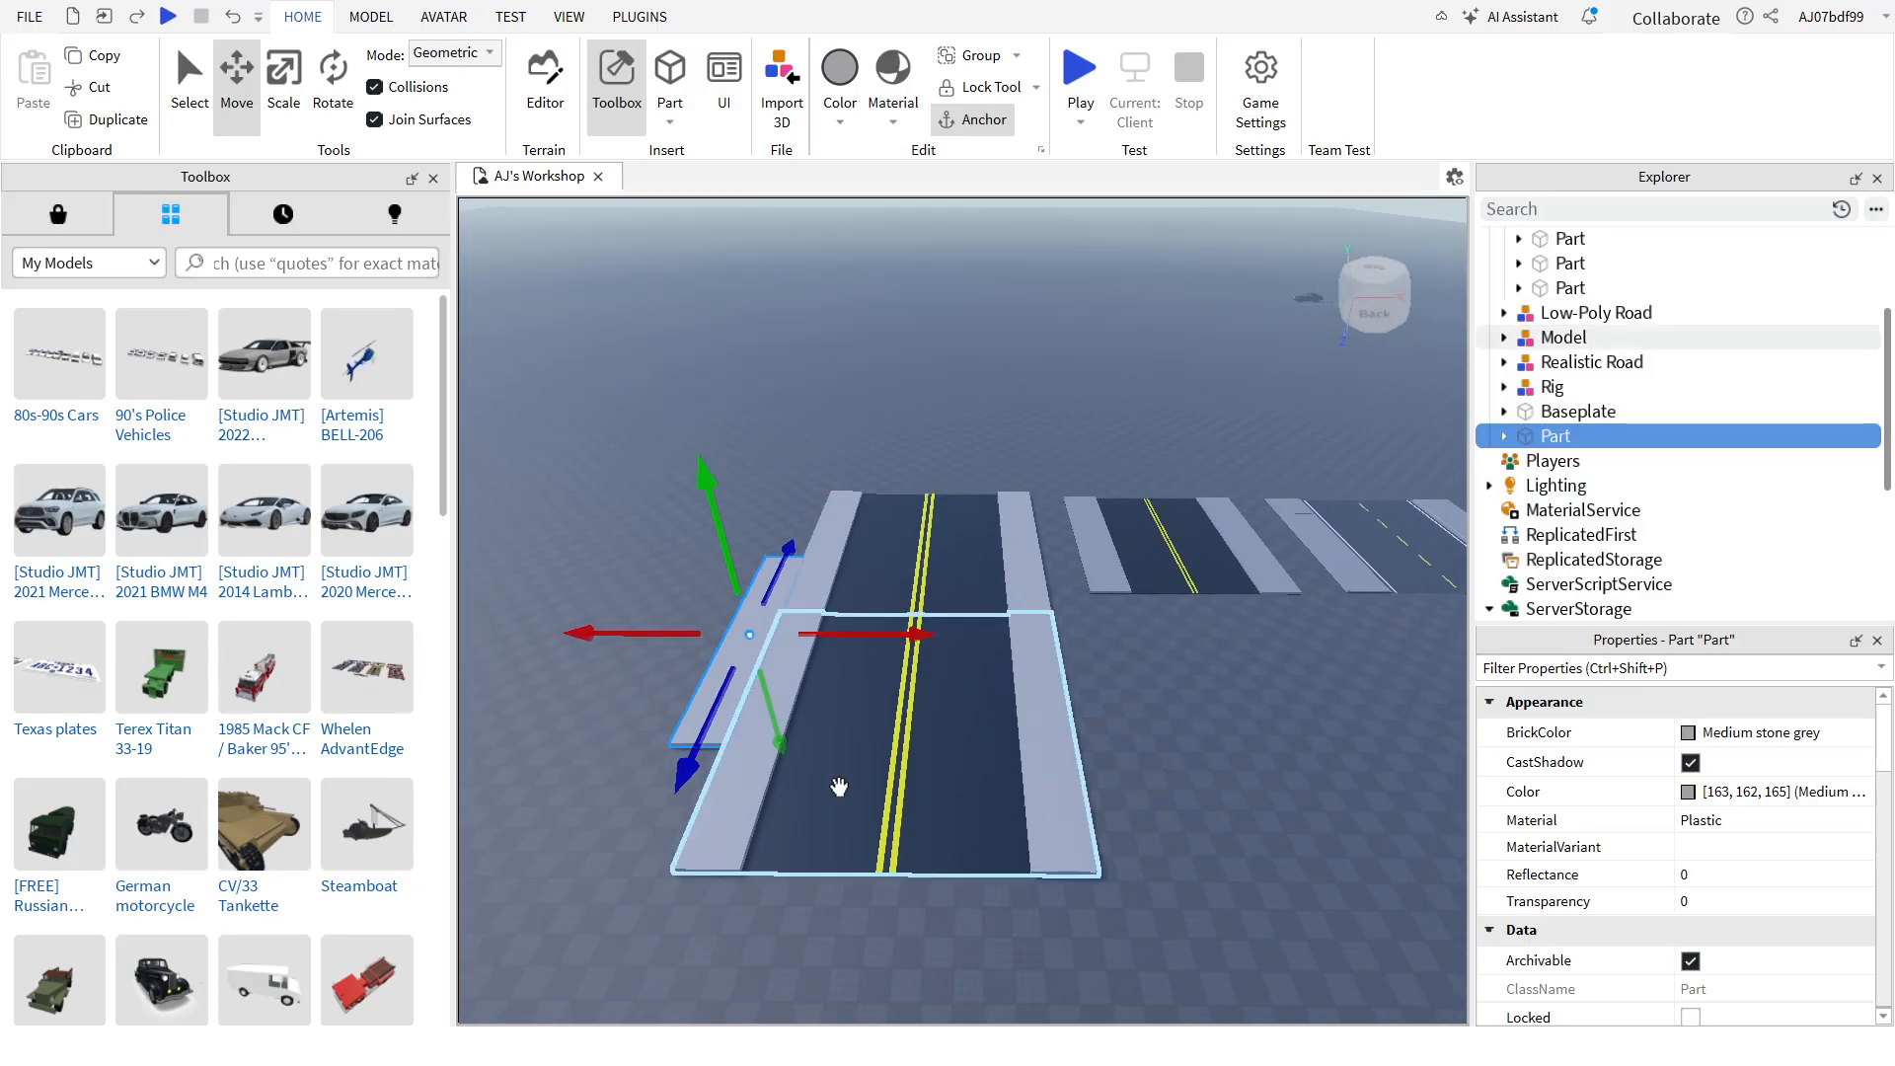
key(a)
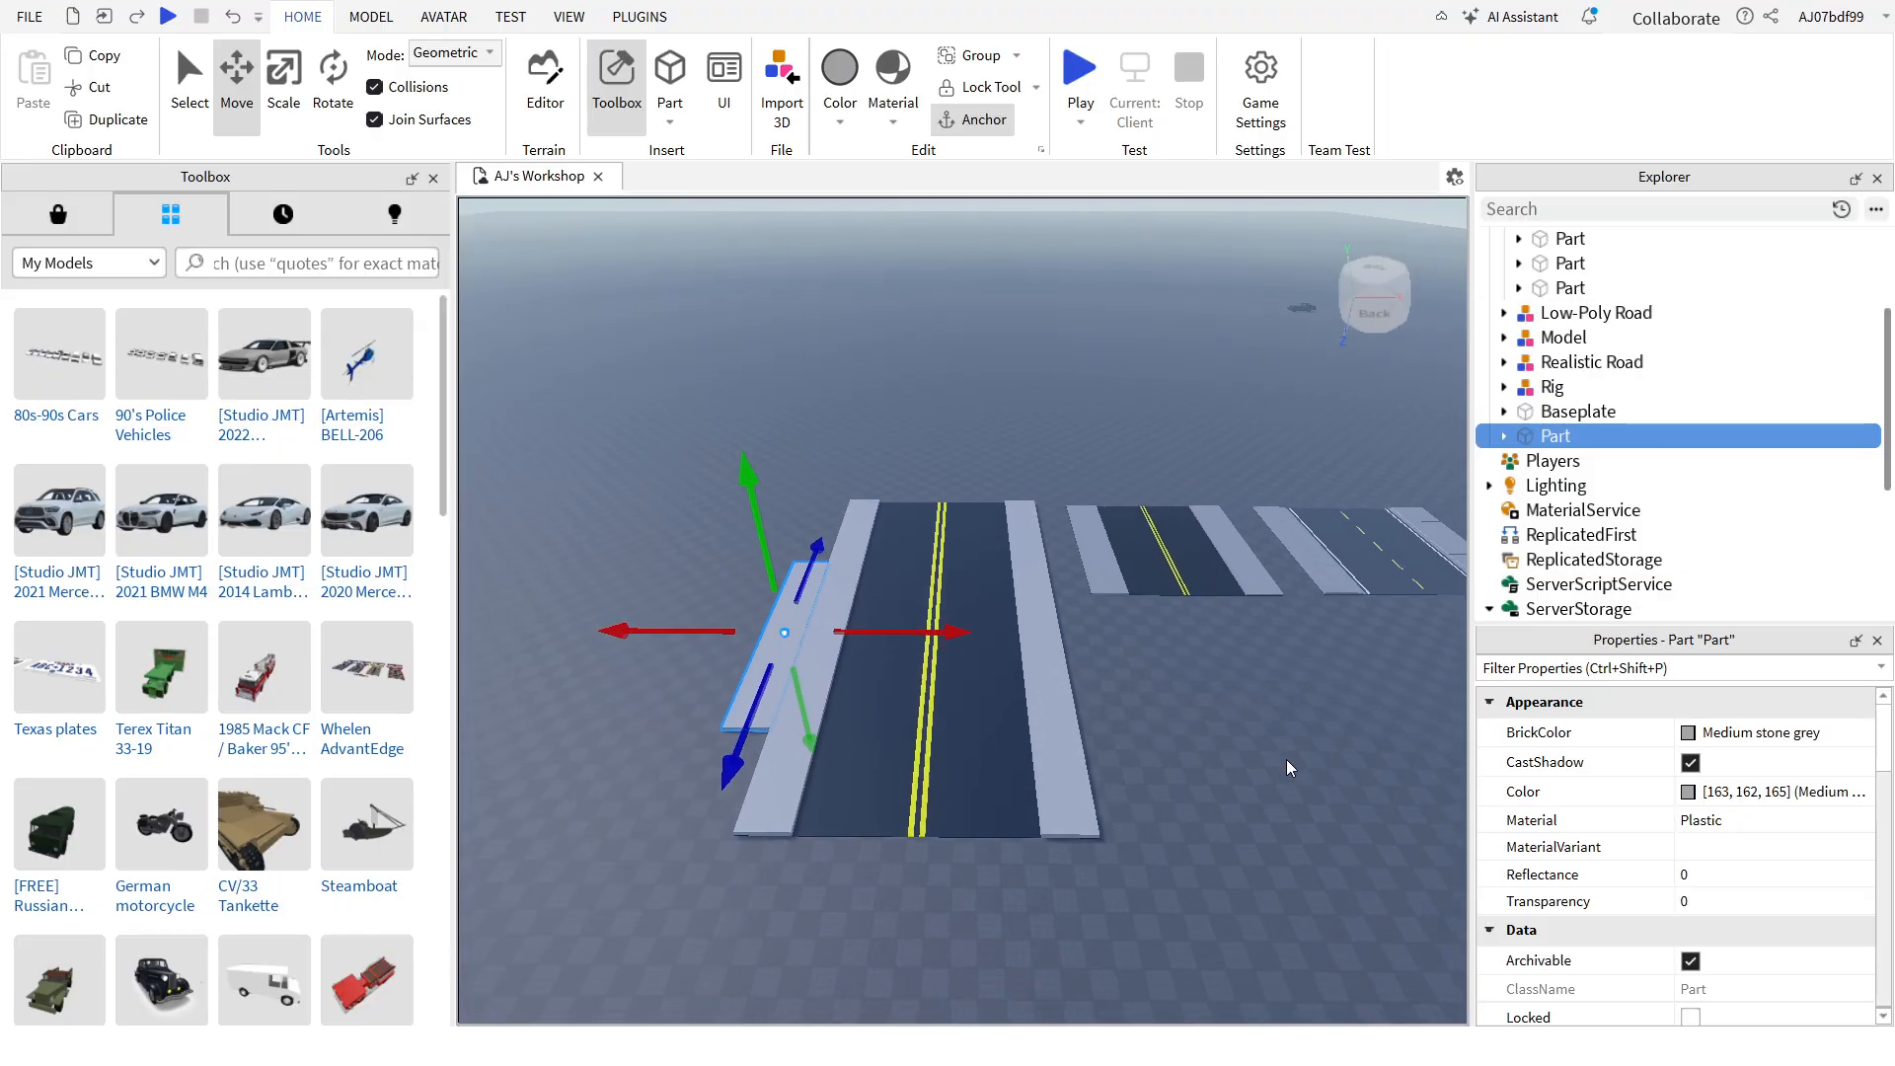
key(w)
key(a)
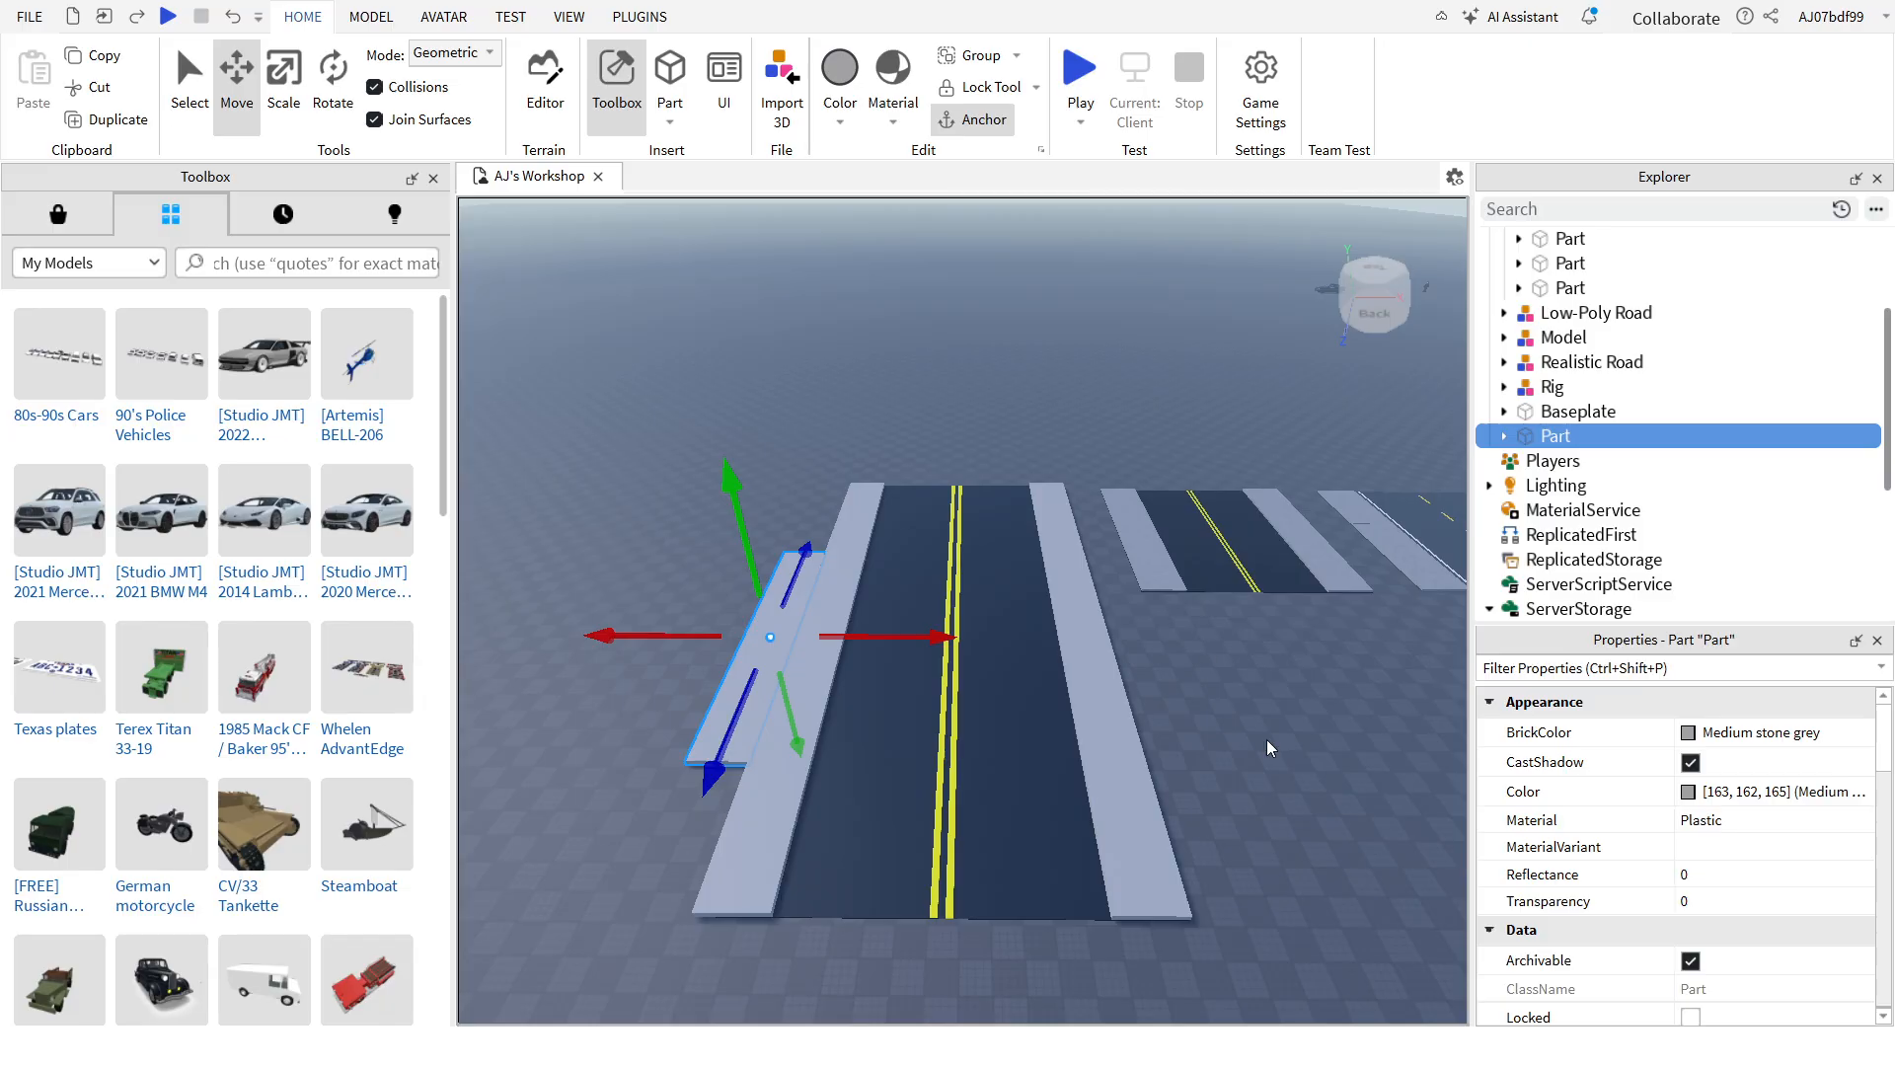
Step: Delete the guide strip beside the joined roads and select the new road model
key(a)
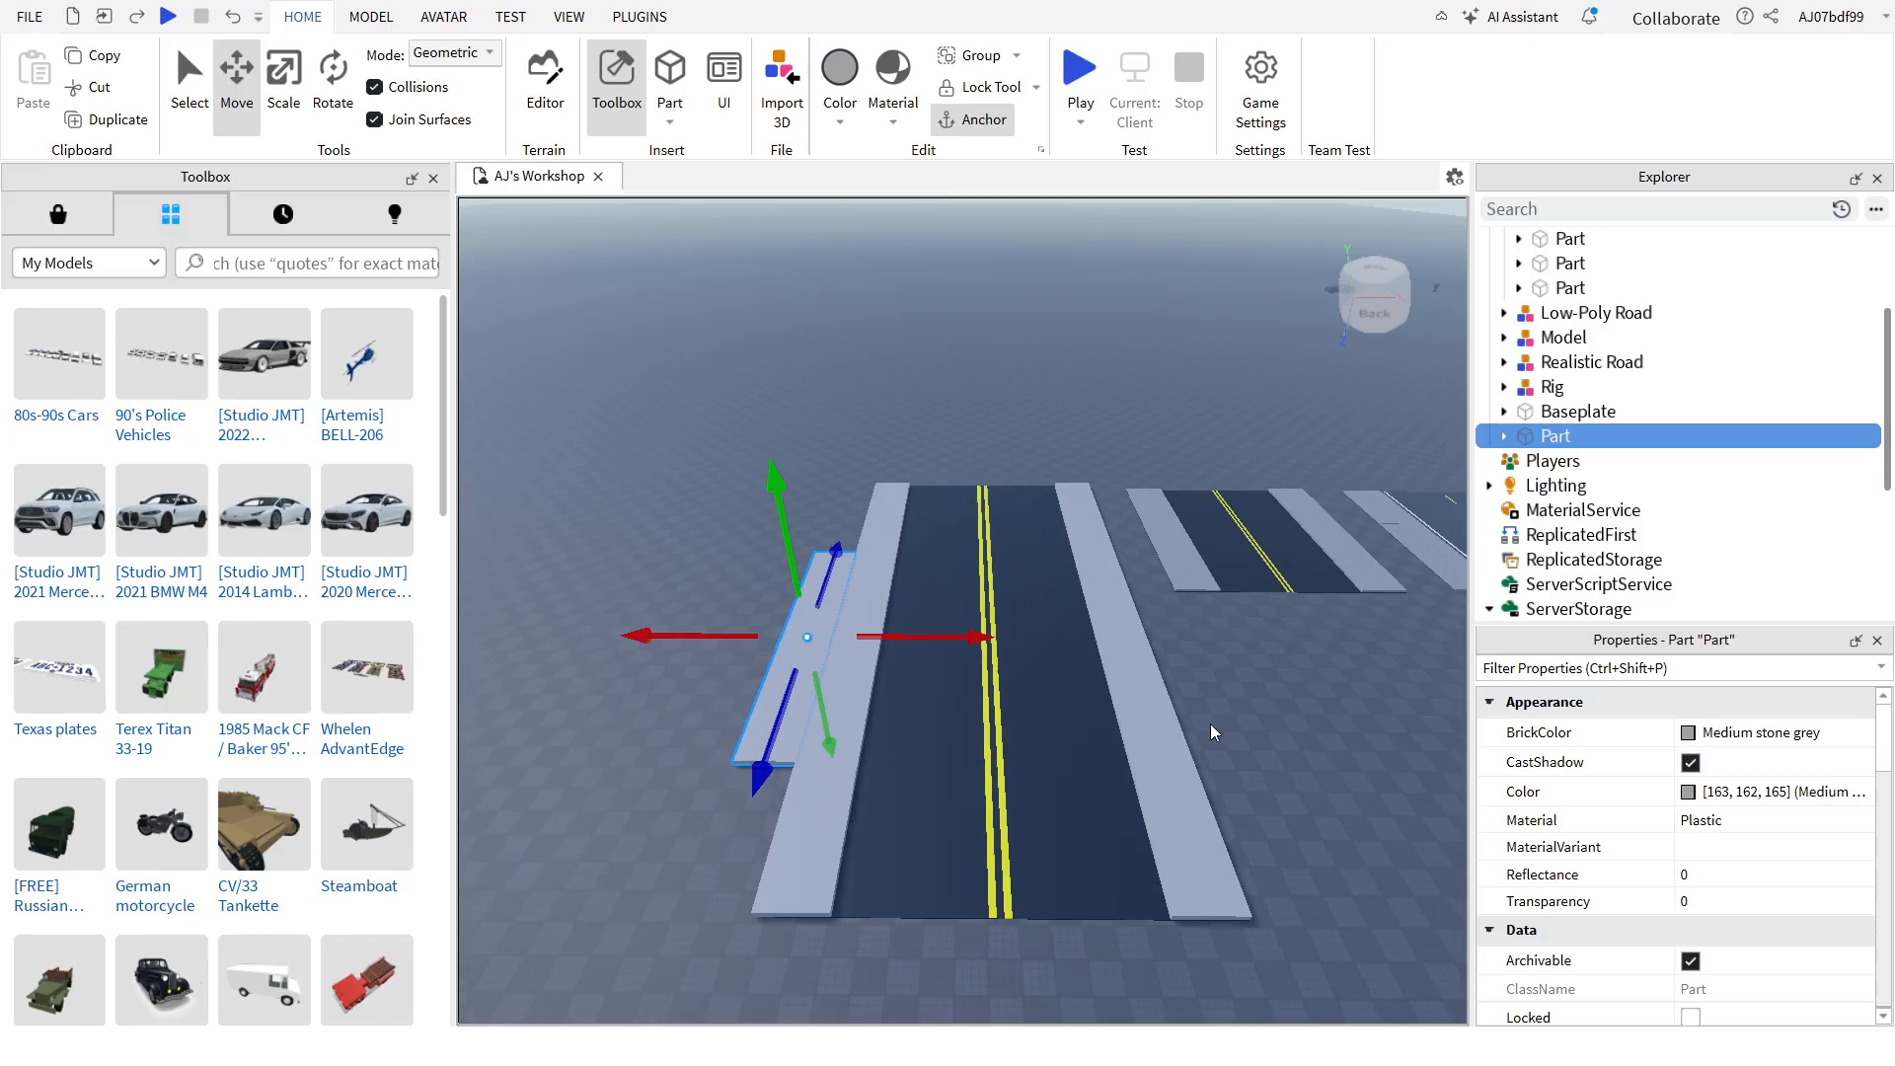
click(1125, 738)
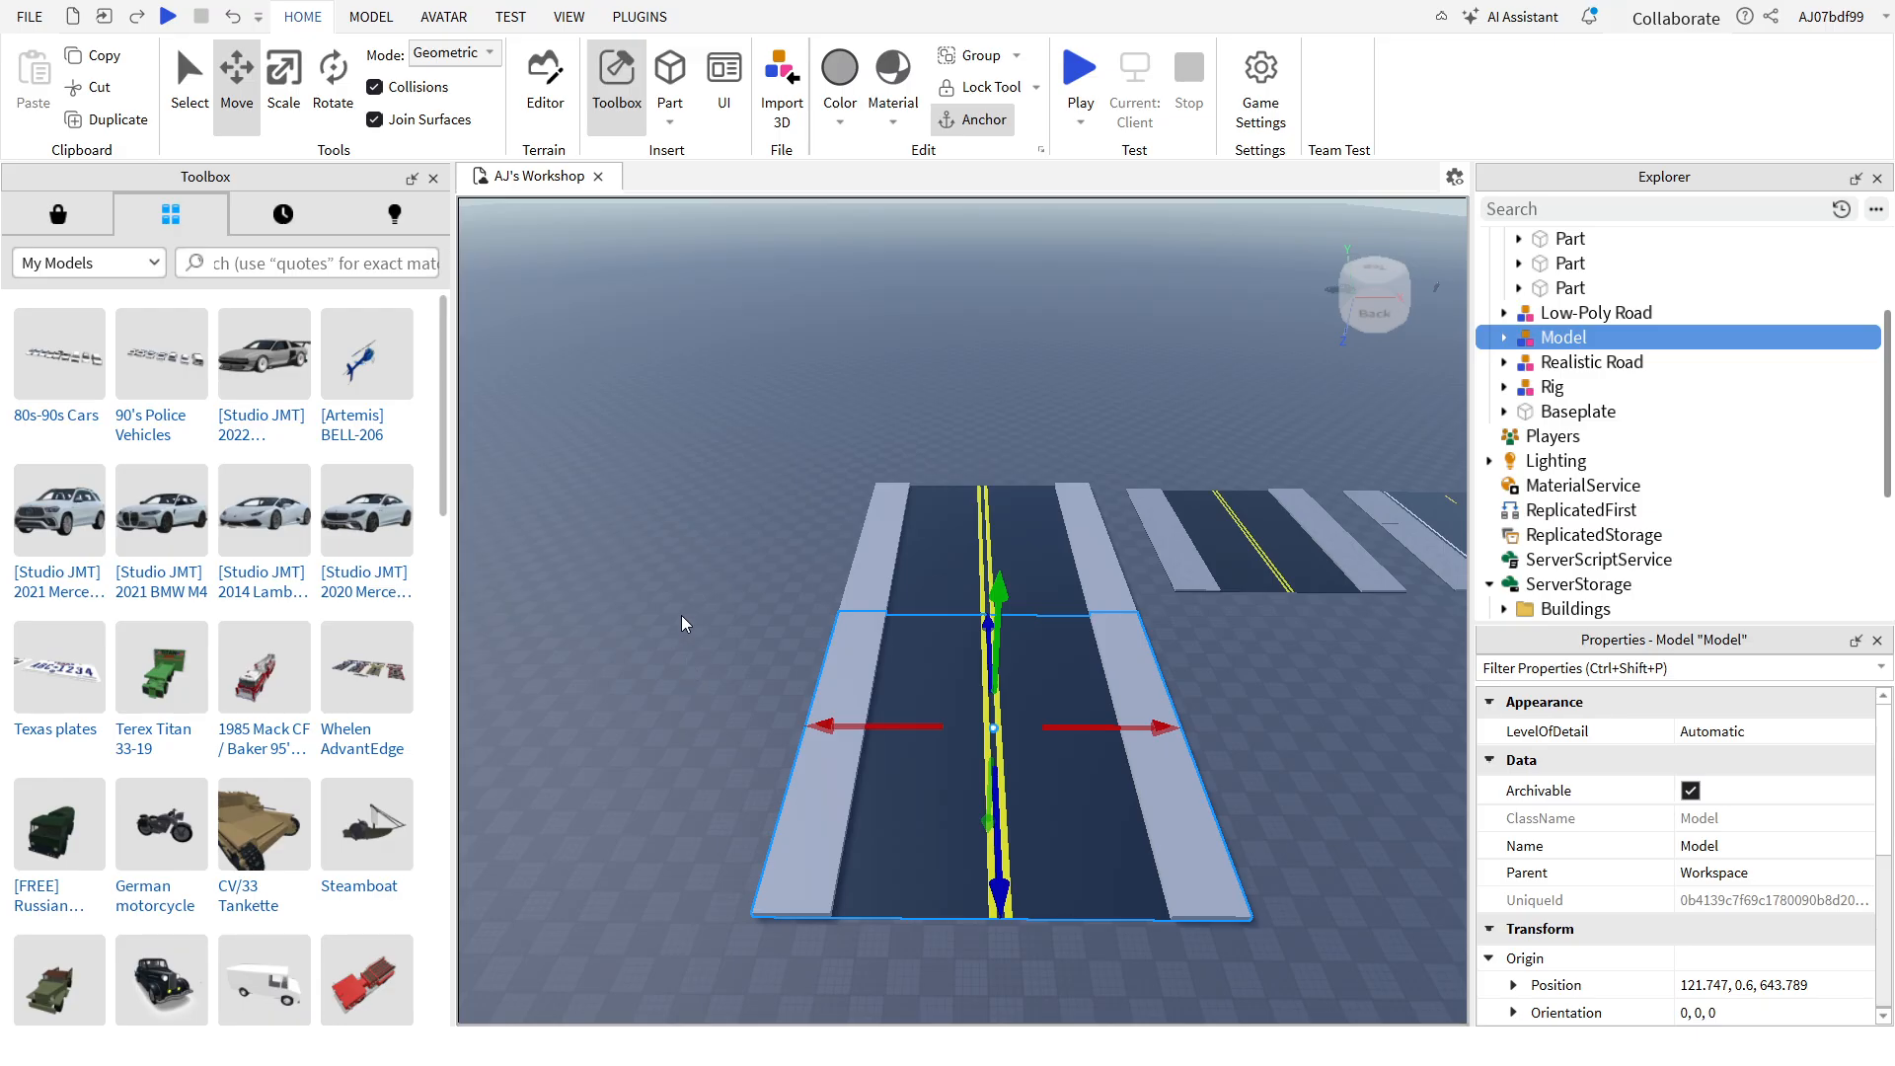
Step: Examine the Low-Poly Road up close and read the size and position of its base part
click(1222, 551)
key(f)
right_drag(1252, 552, 1214, 558)
key(a)
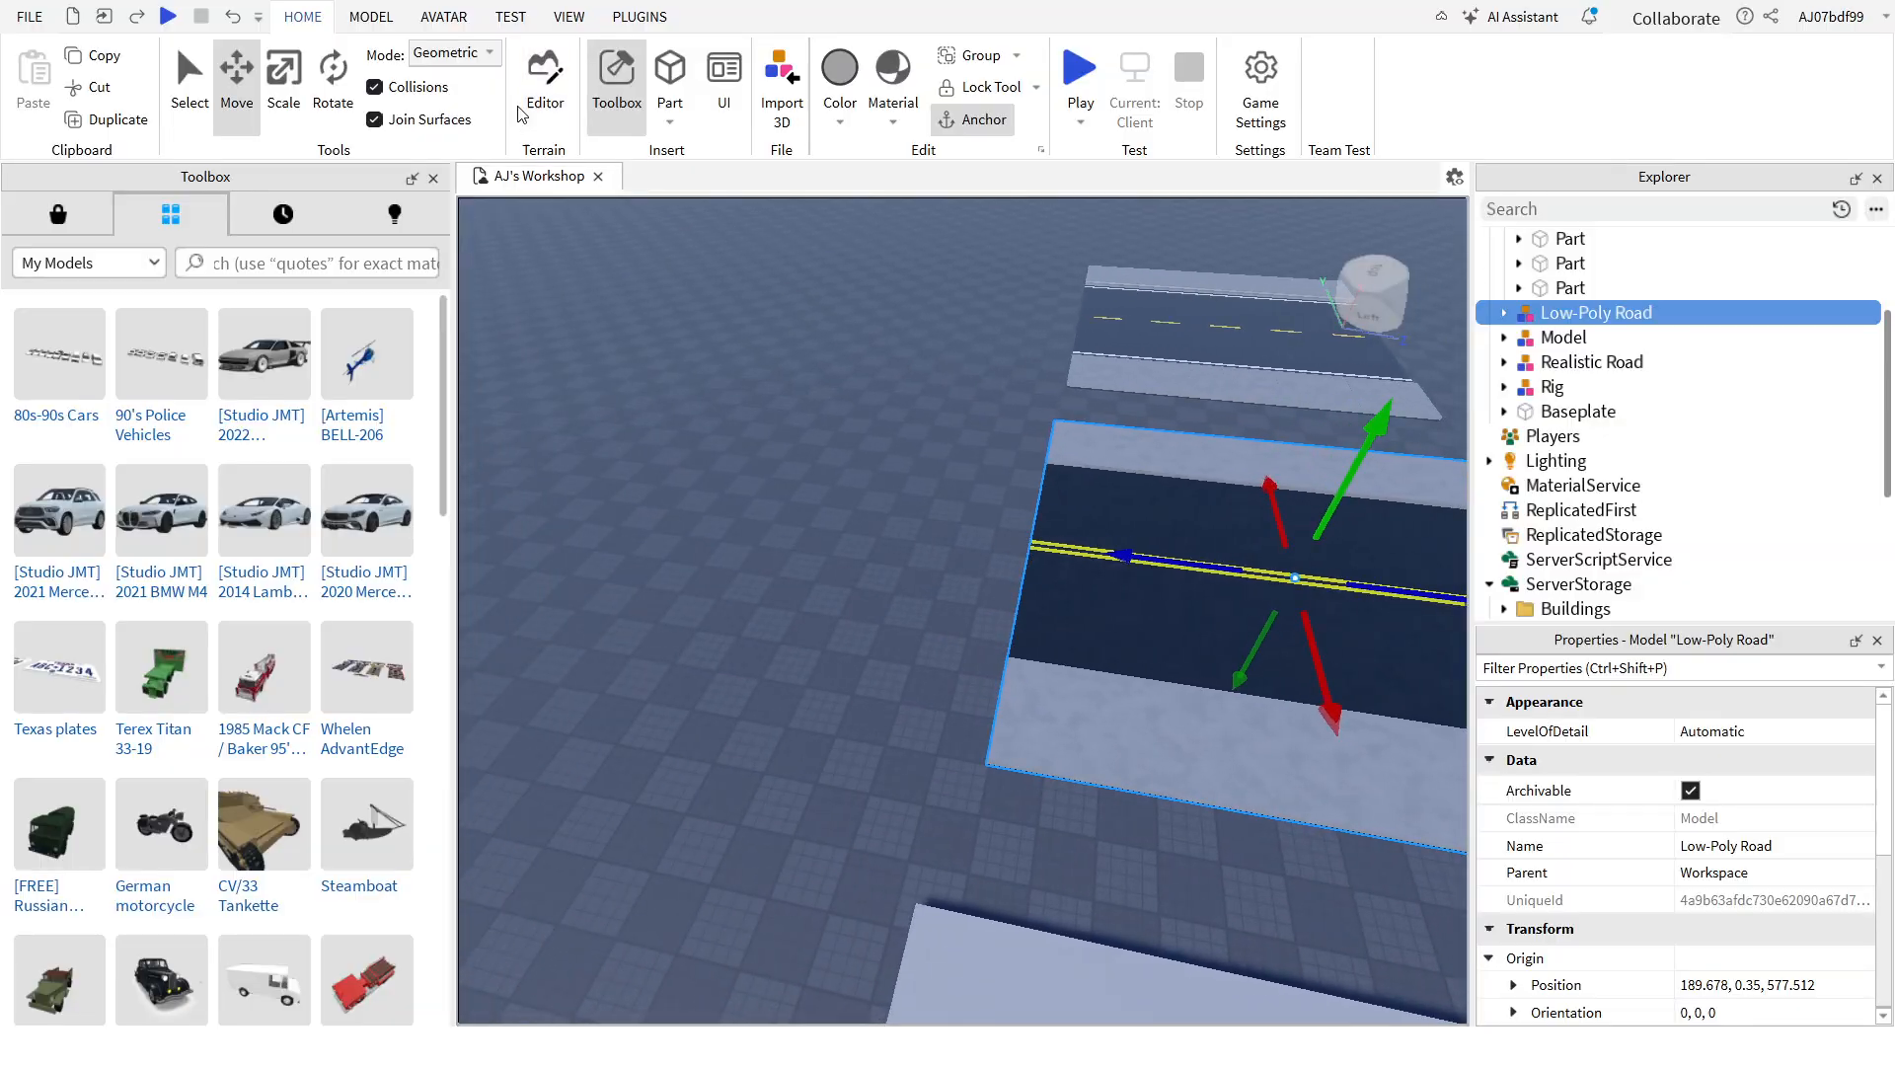
key(a)
right_drag(903, 458, 903, 459)
click(963, 785)
click(1054, 582)
scroll(1574, 839, down, 5)
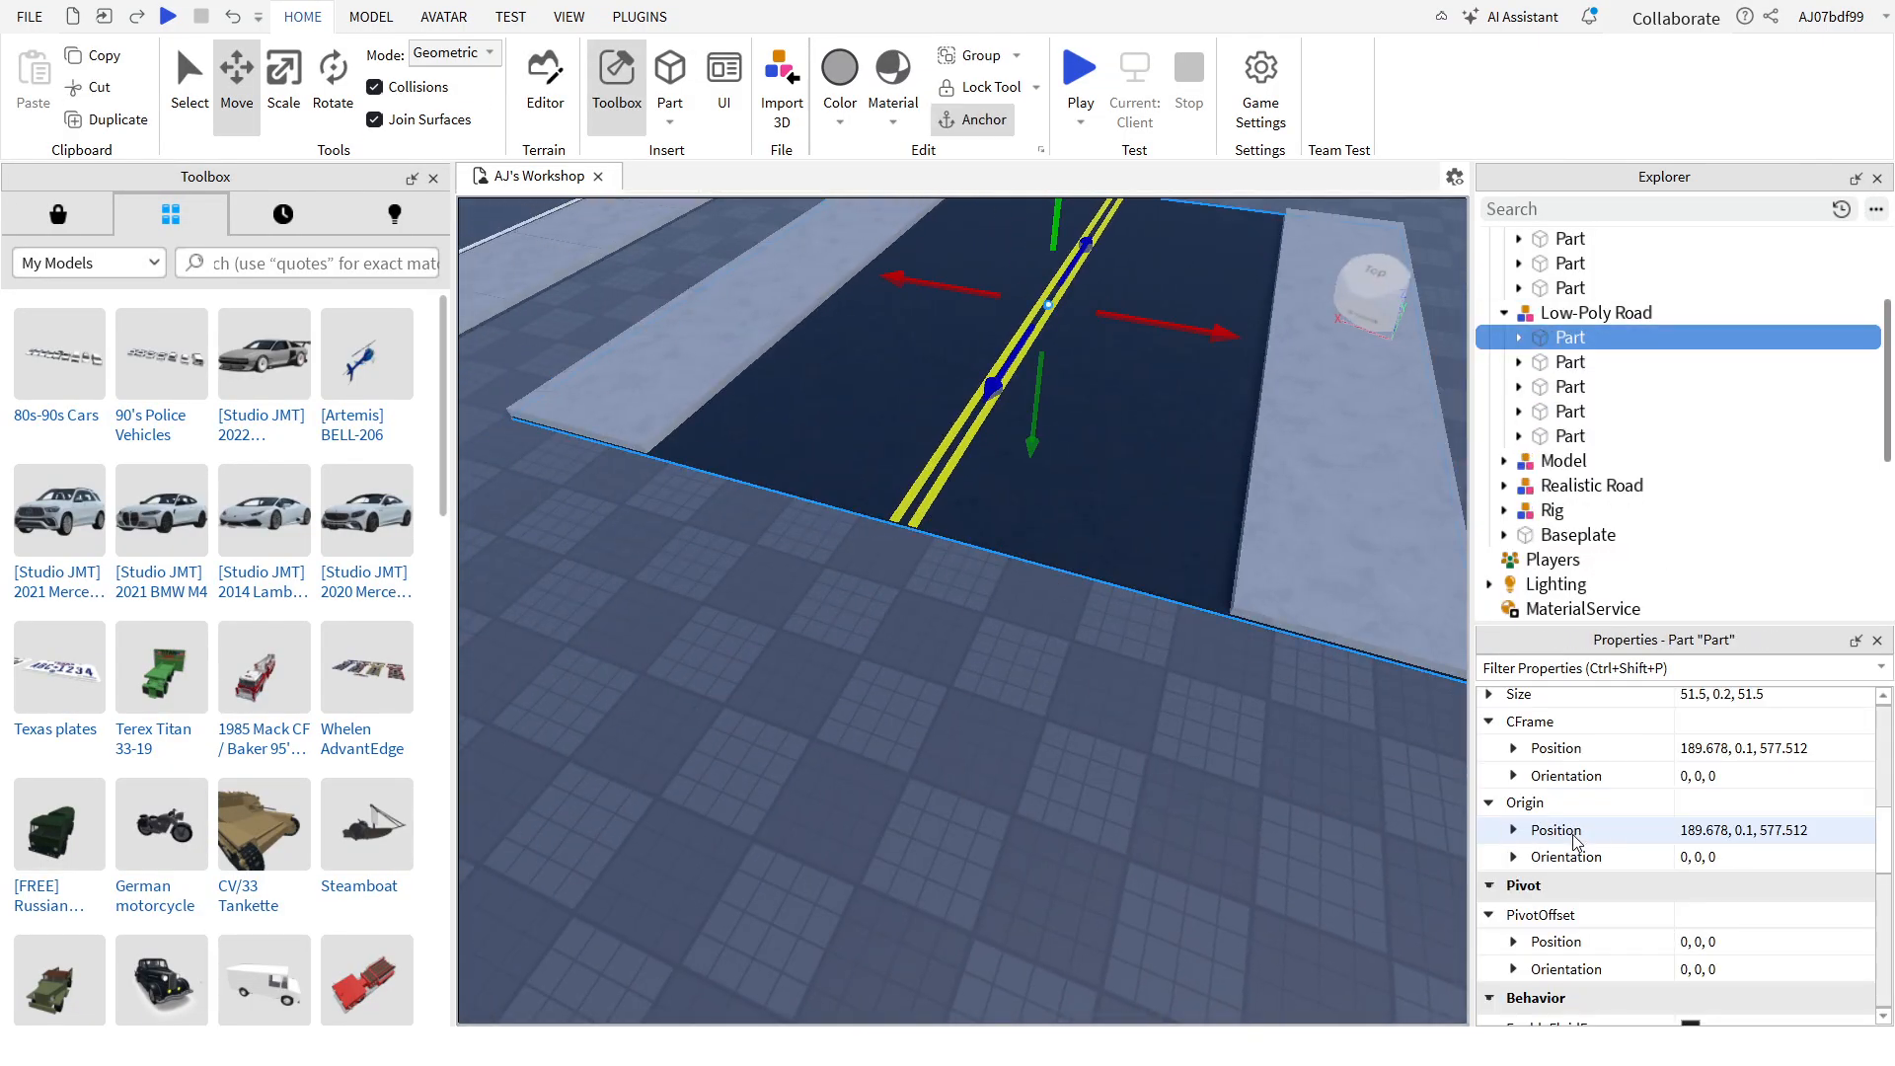
Step: Compare the Low-Poly Road's sidewalks, base and centre lines with the joined classic roads nearby
right_drag(864, 713, 864, 713)
key(a)
key(d)
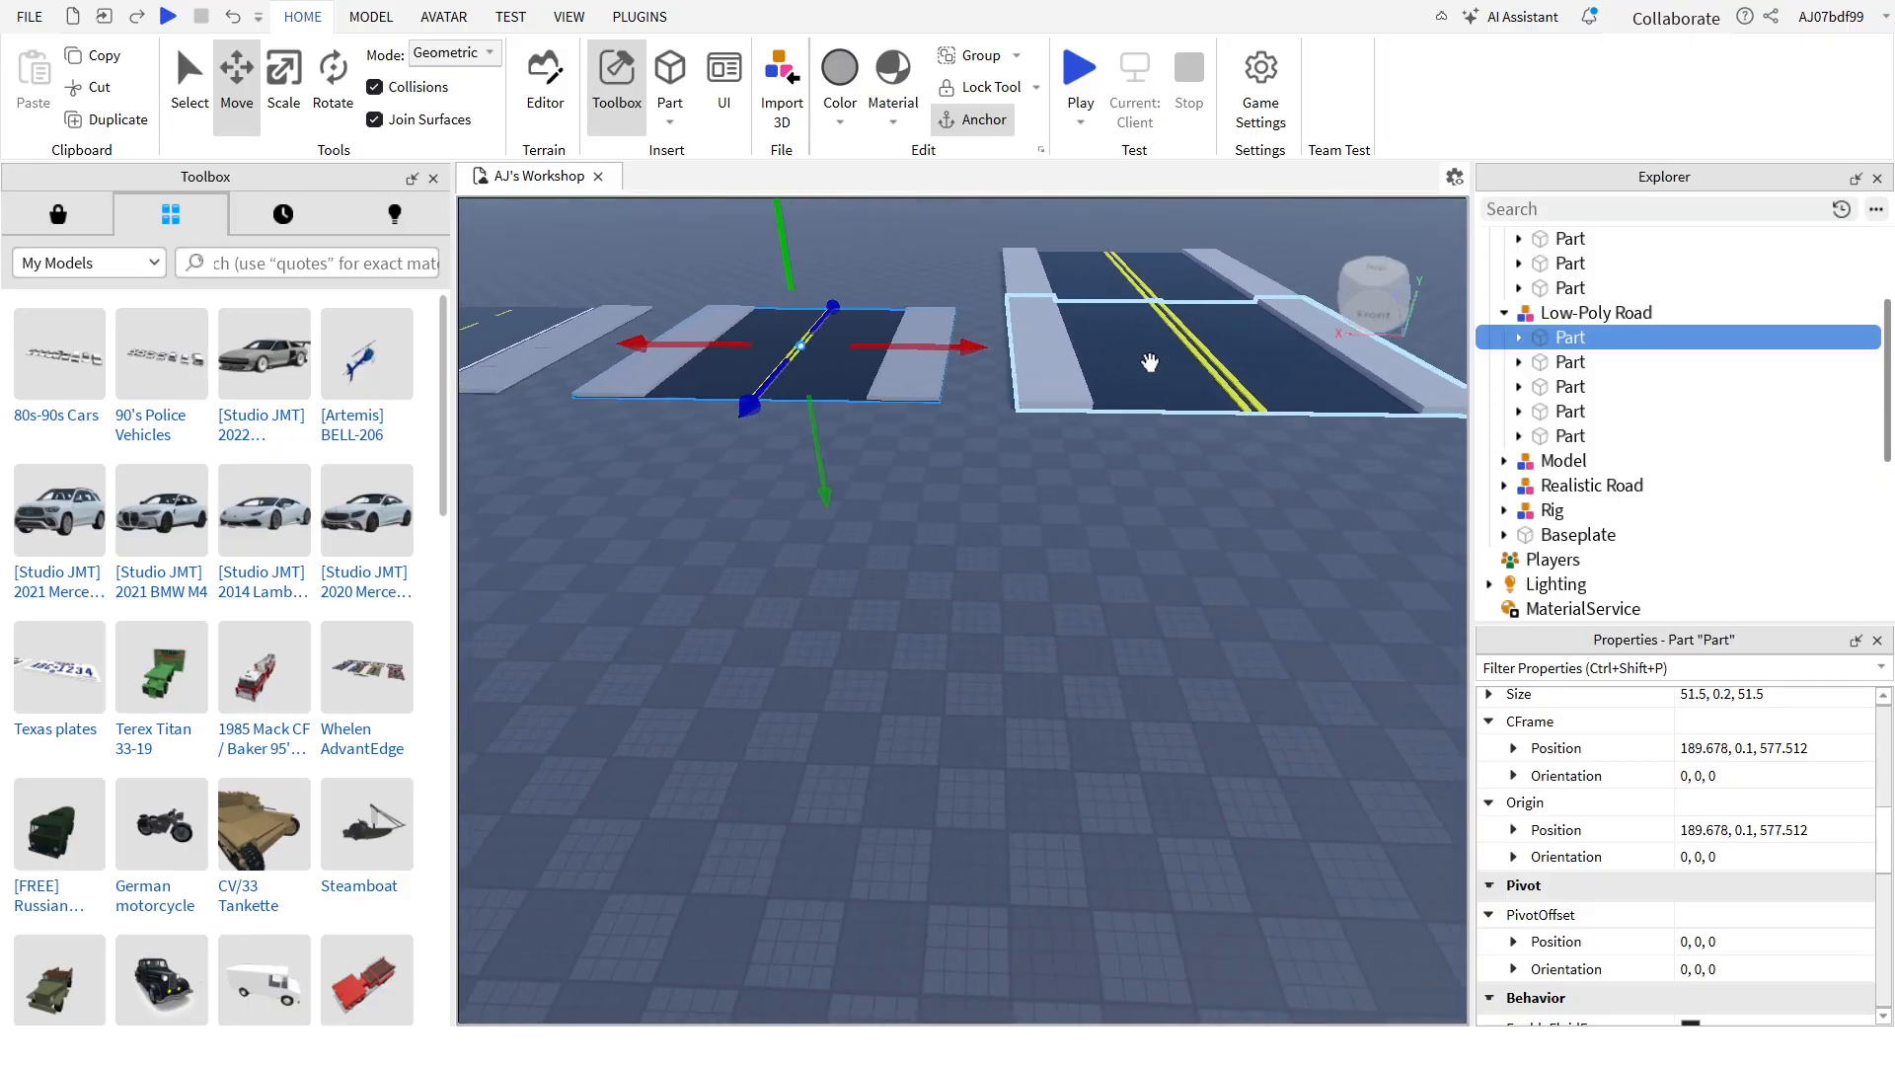
key(a)
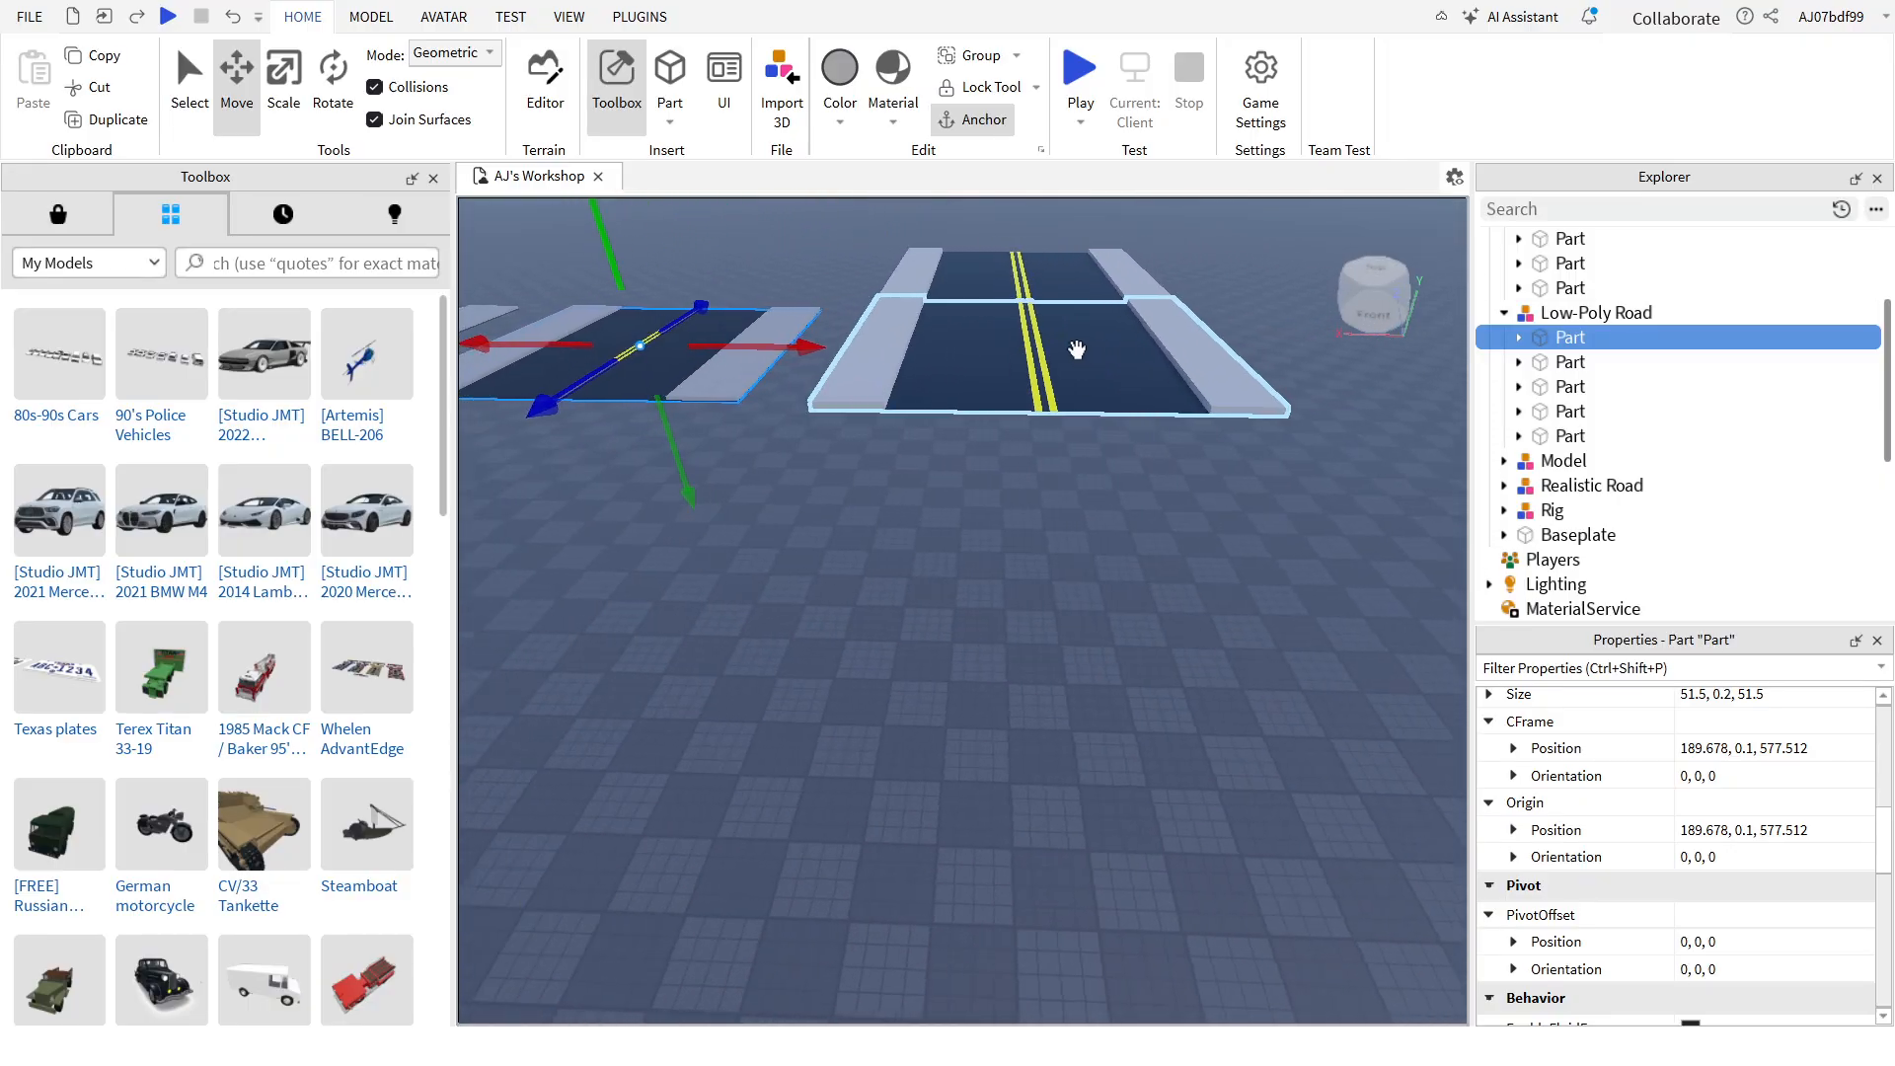
key(a)
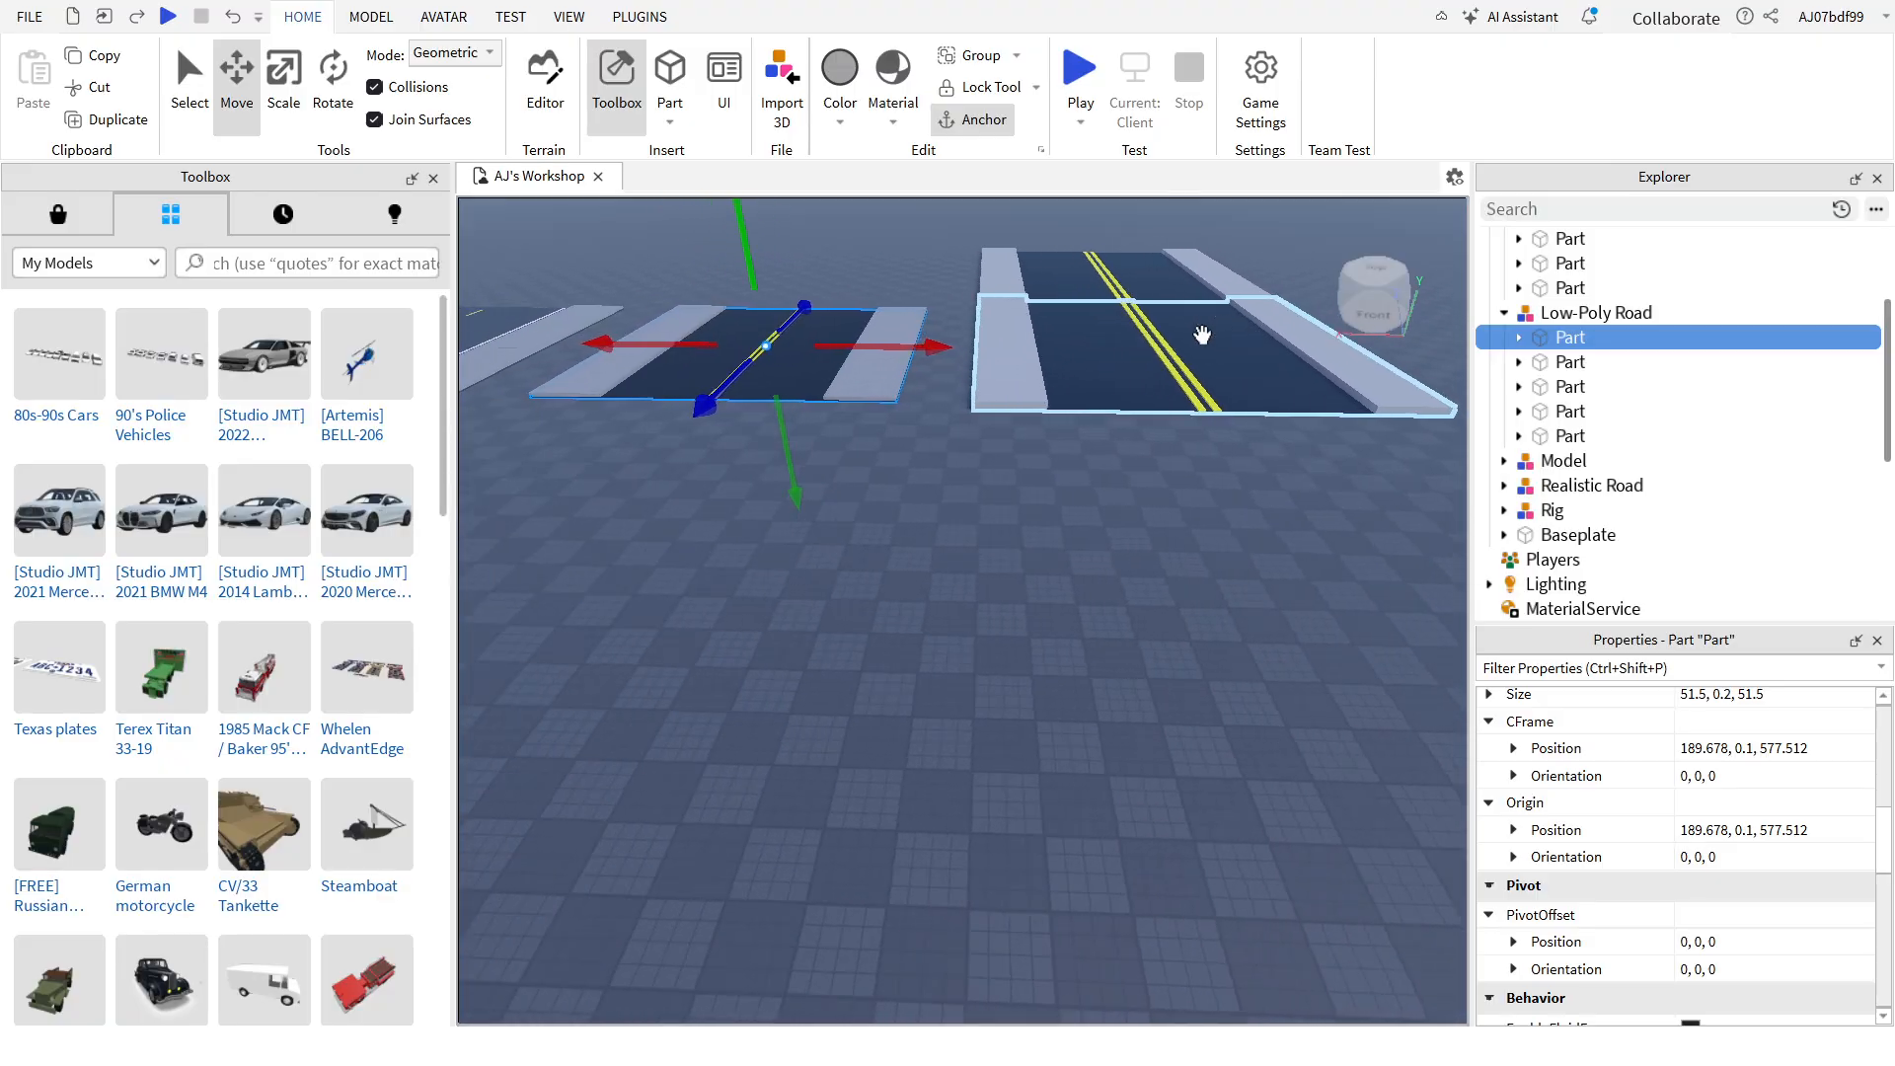
key(a)
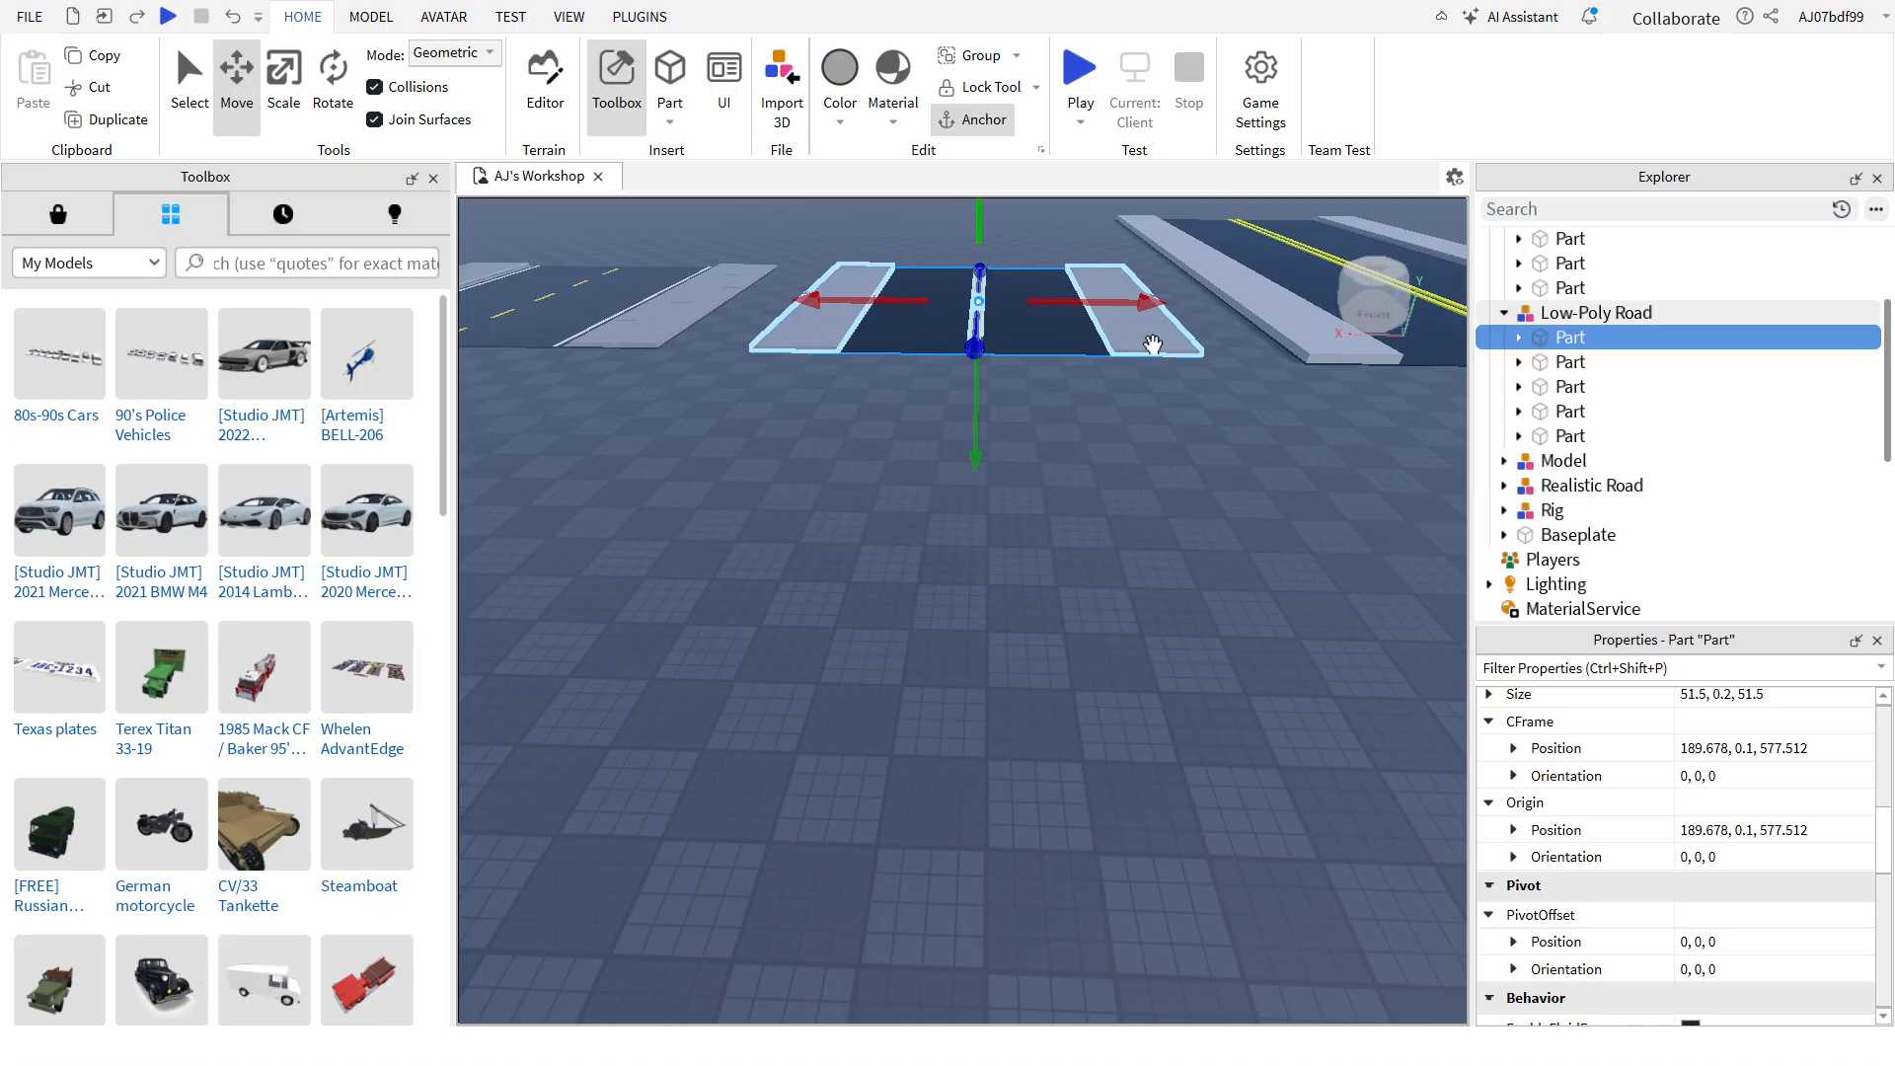
click(1103, 338)
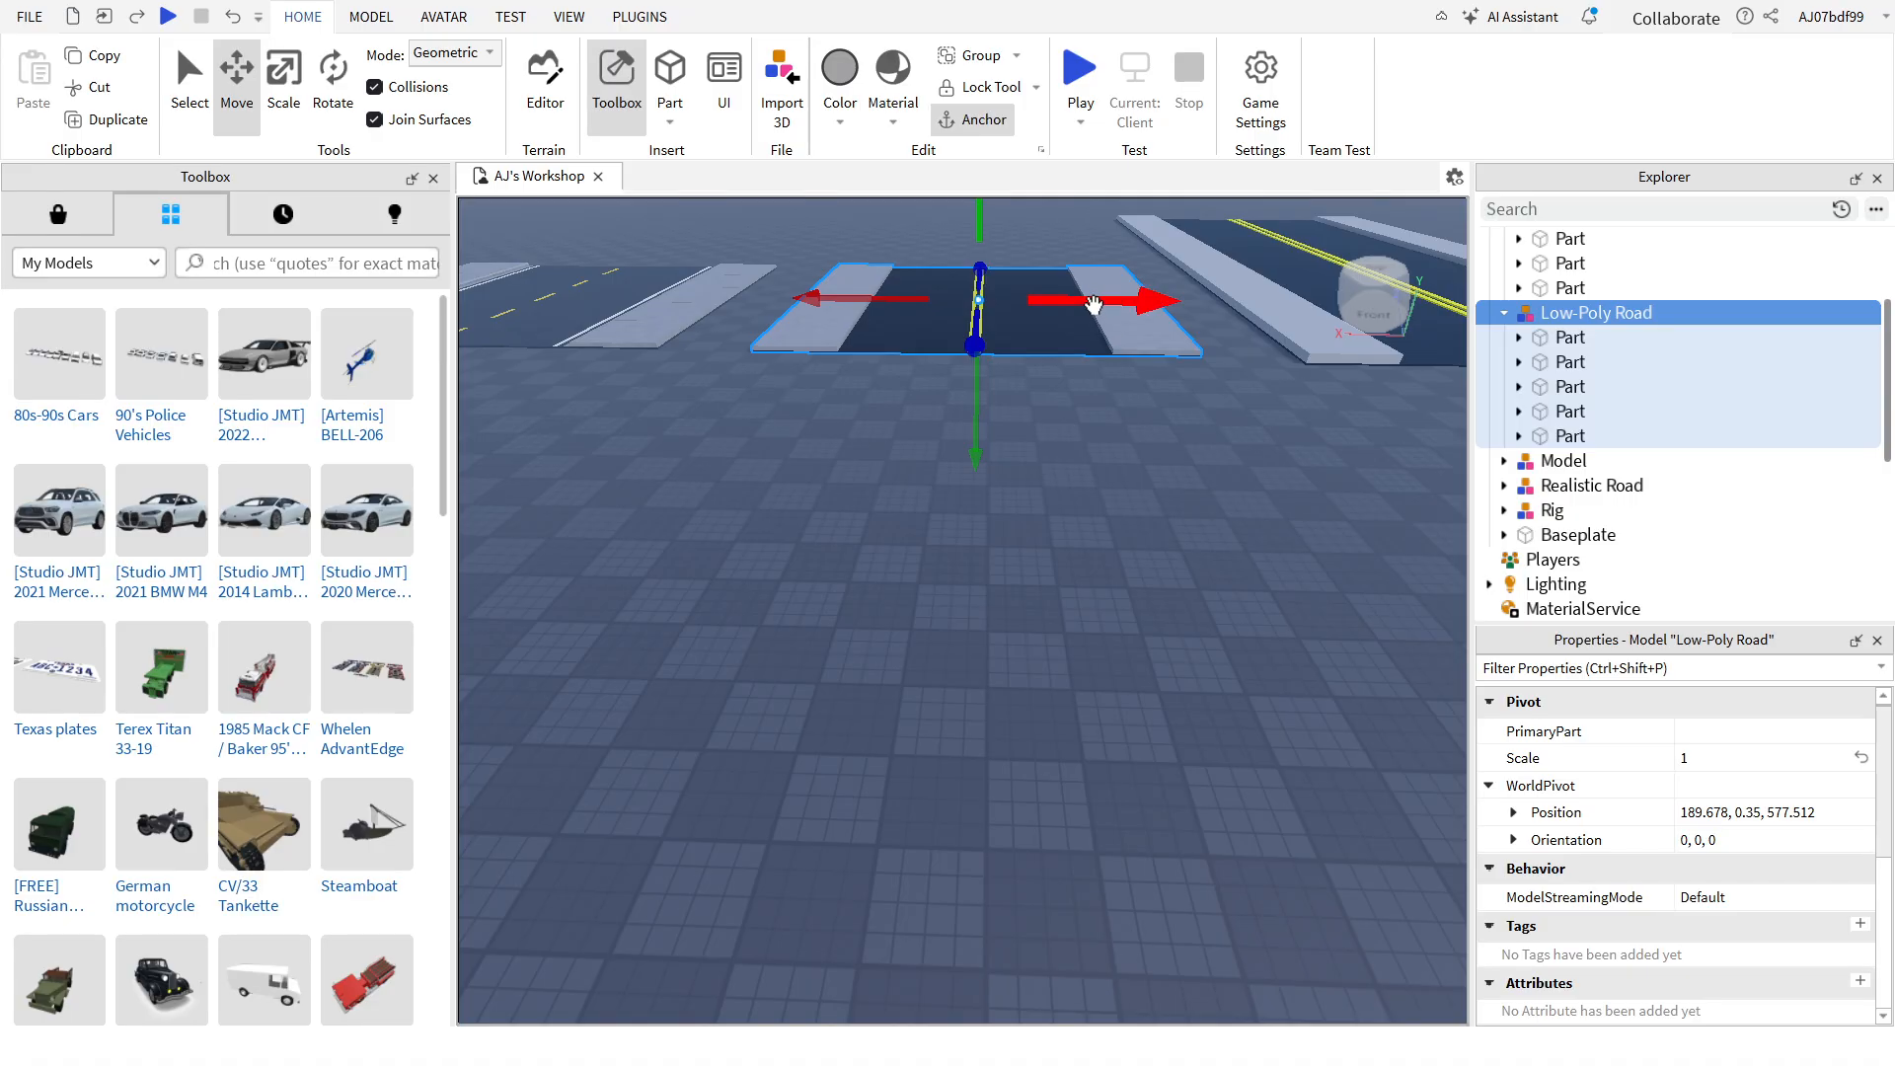
key(d)
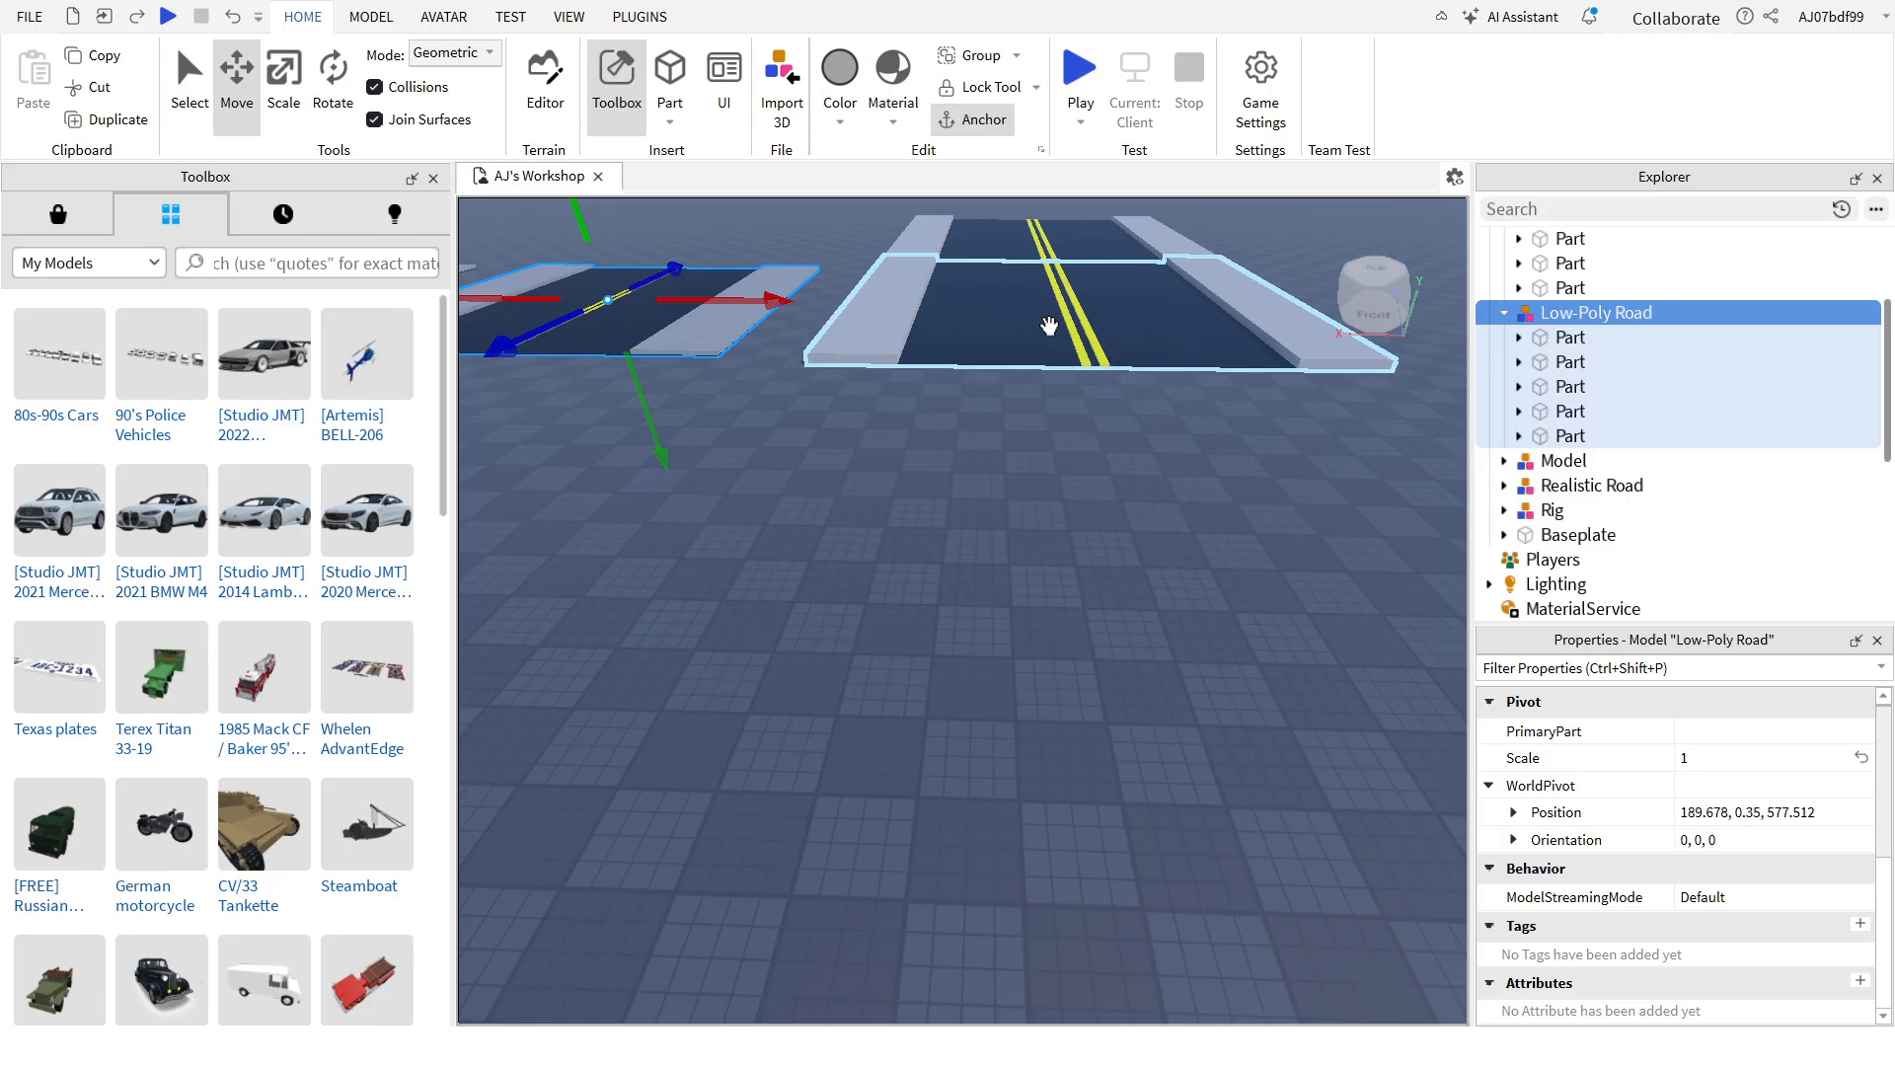
key(a)
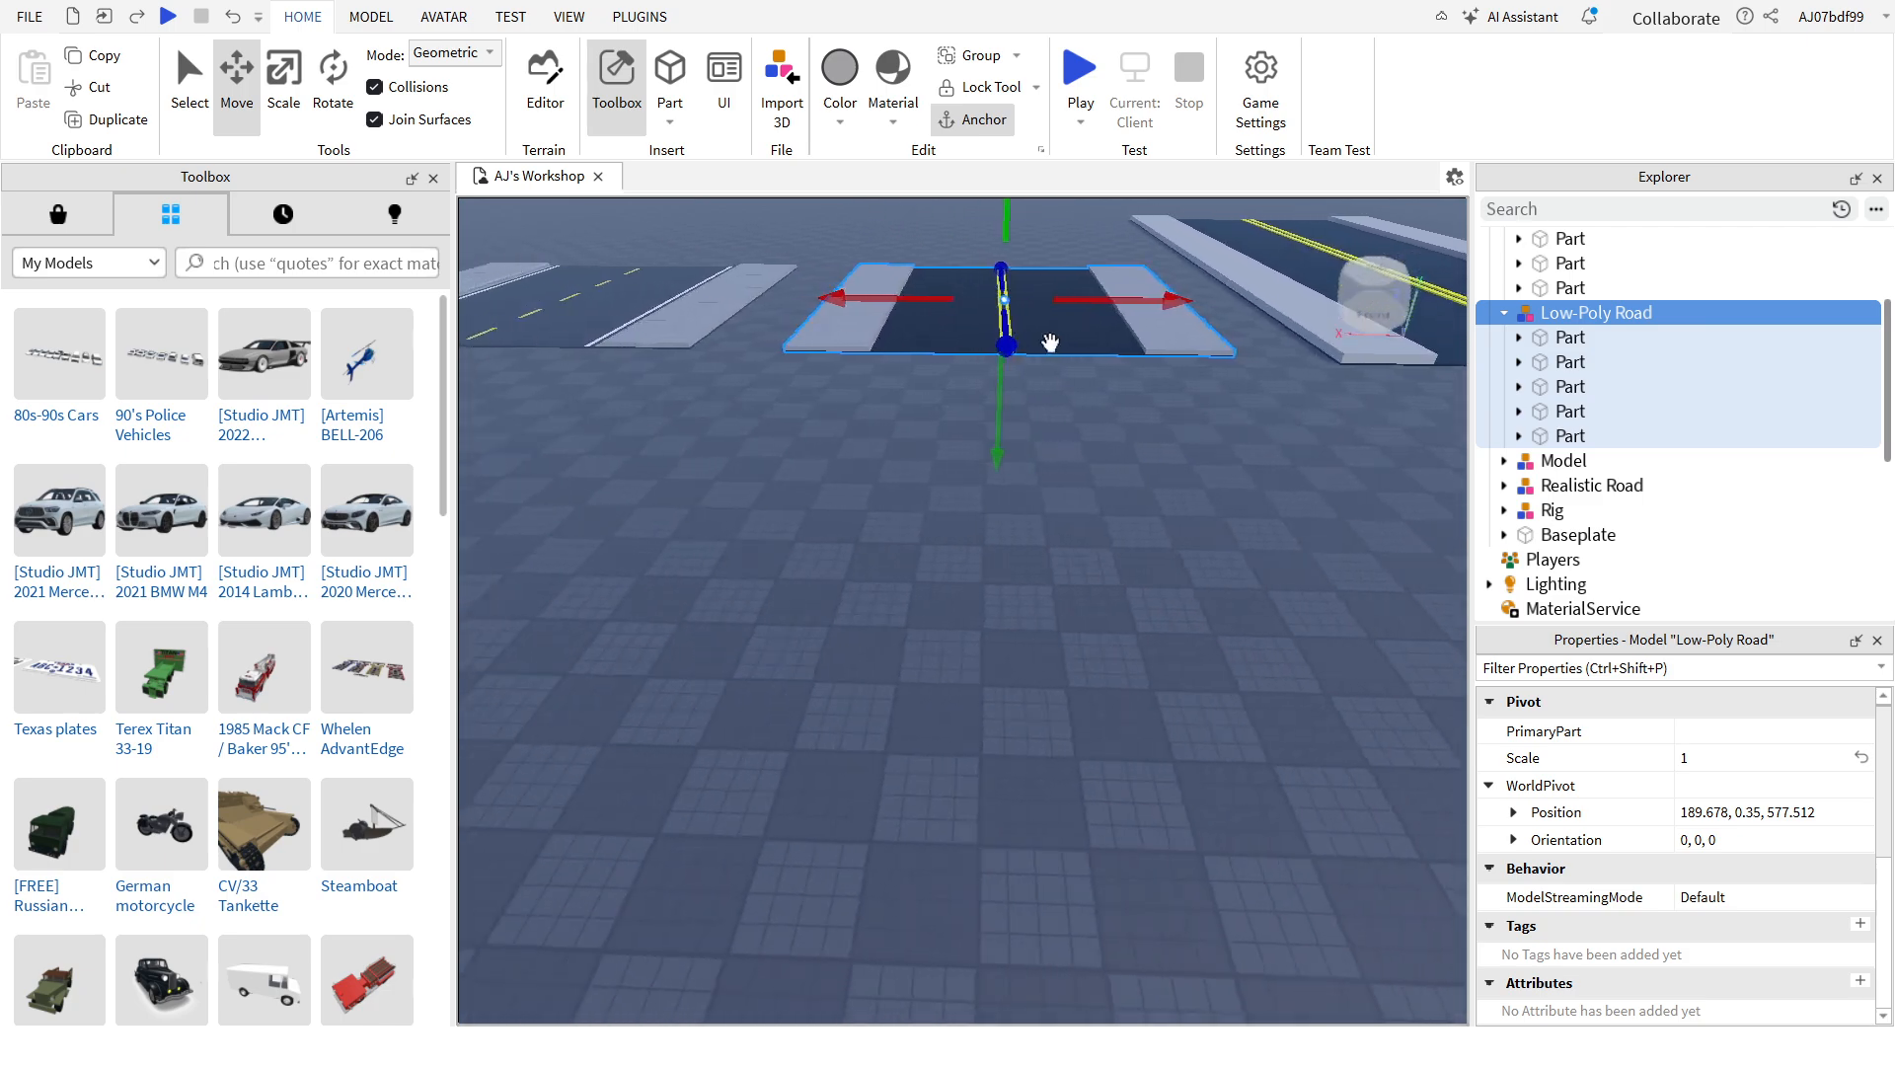
key(d)
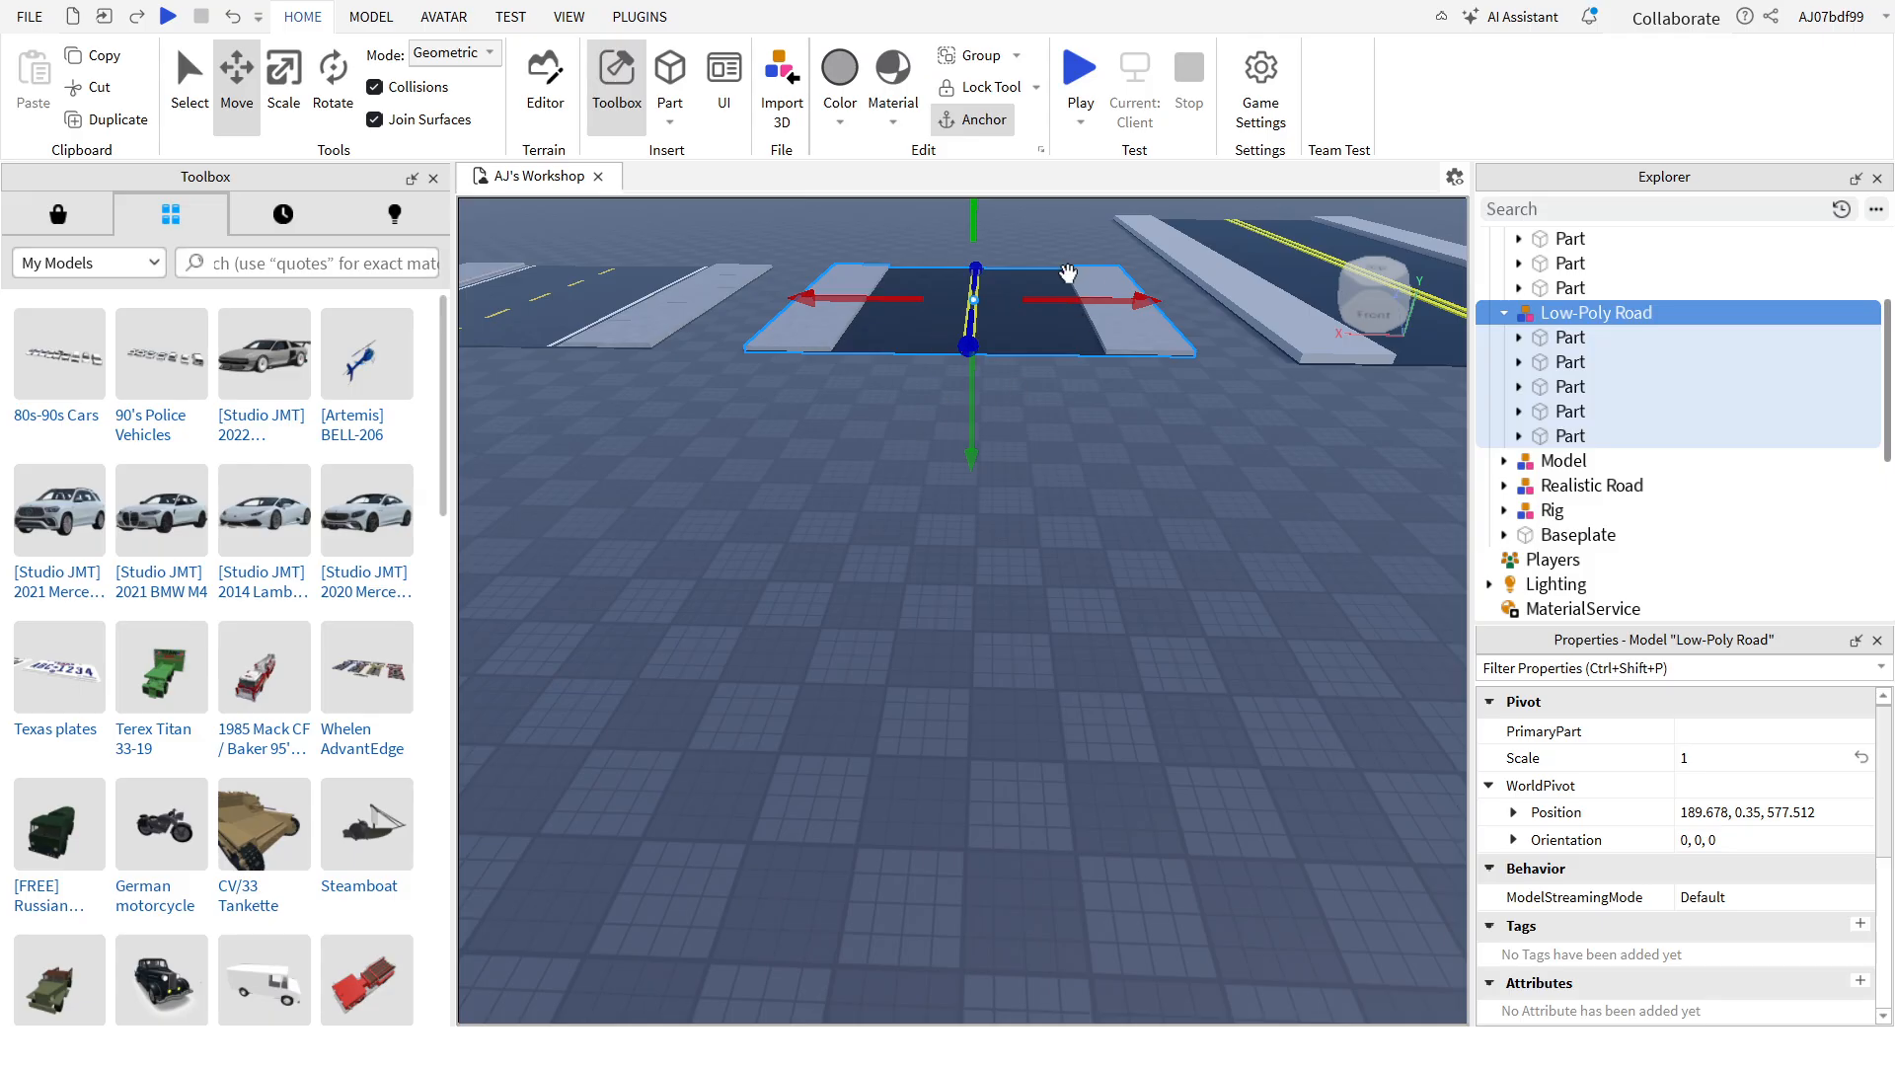
click(1139, 509)
click(1027, 304)
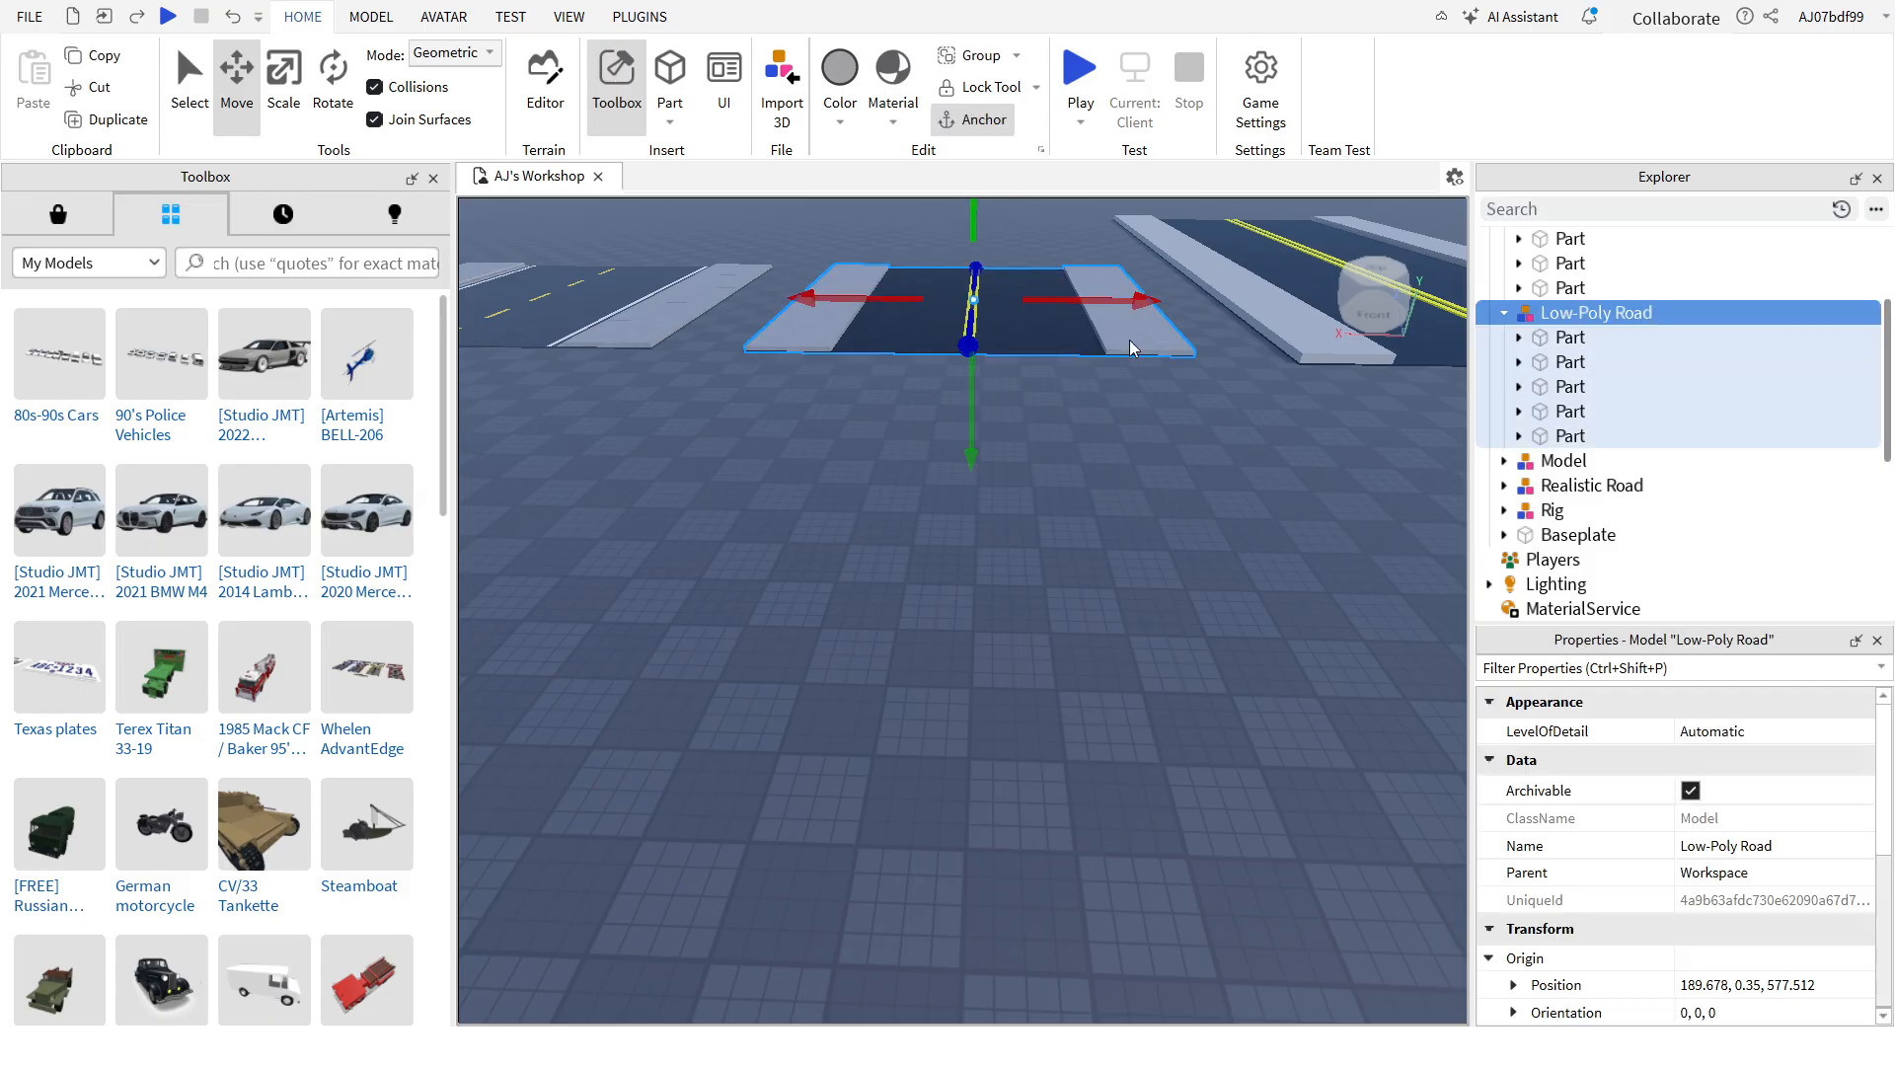
click(1129, 416)
click(993, 347)
click(111, 119)
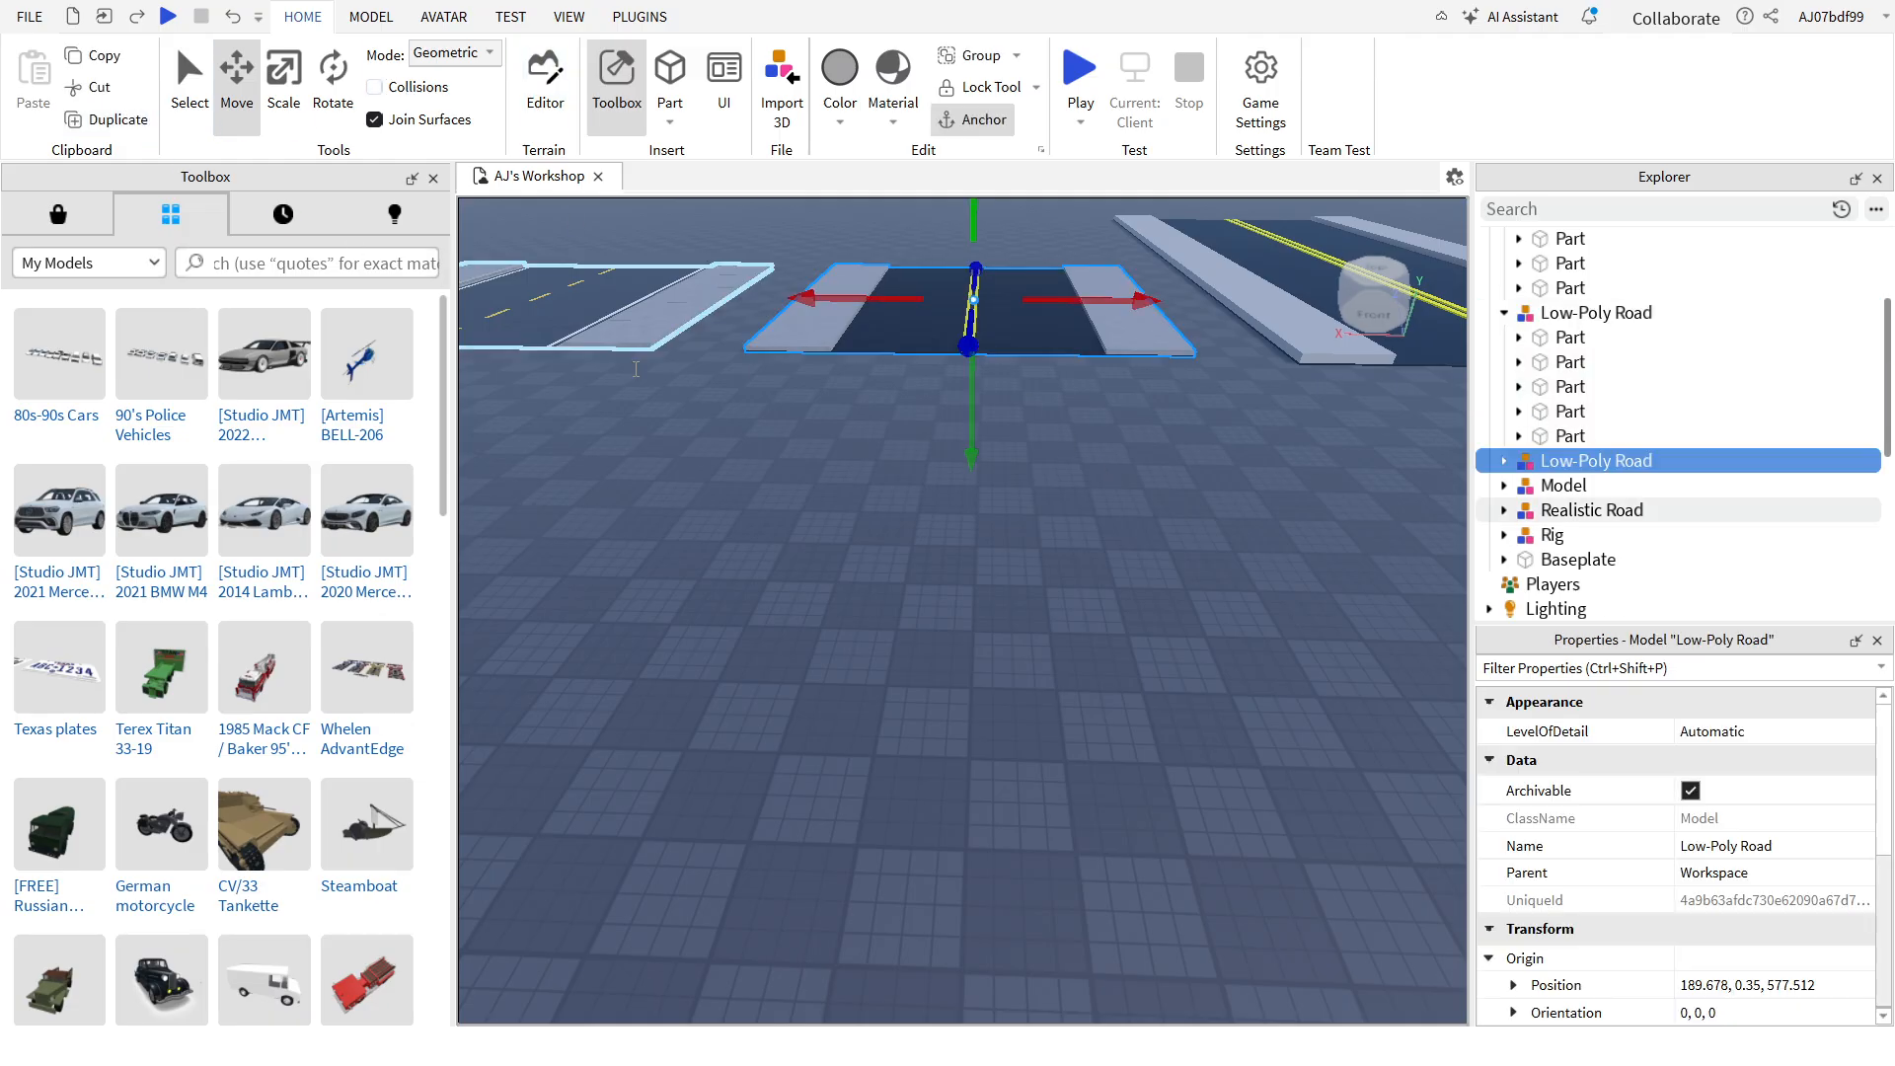
drag(969, 347, 922, 669)
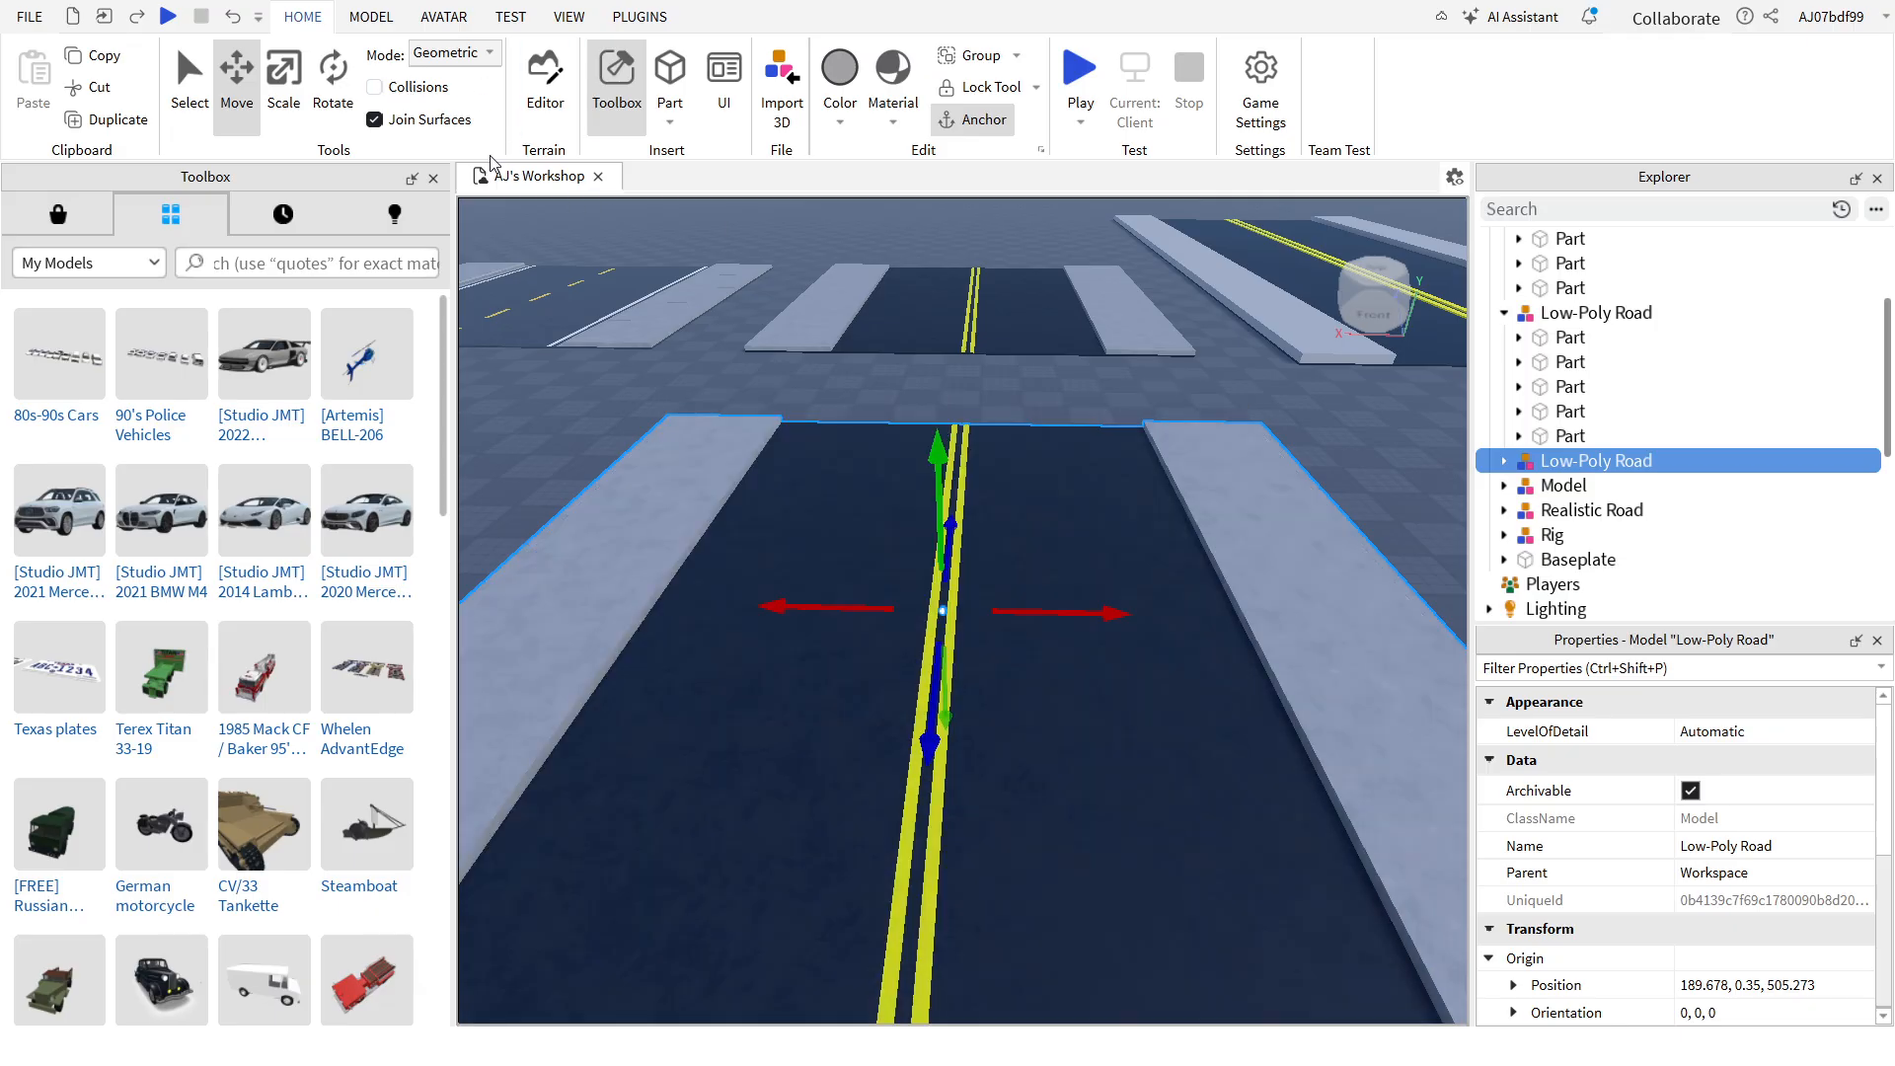
key(Delete)
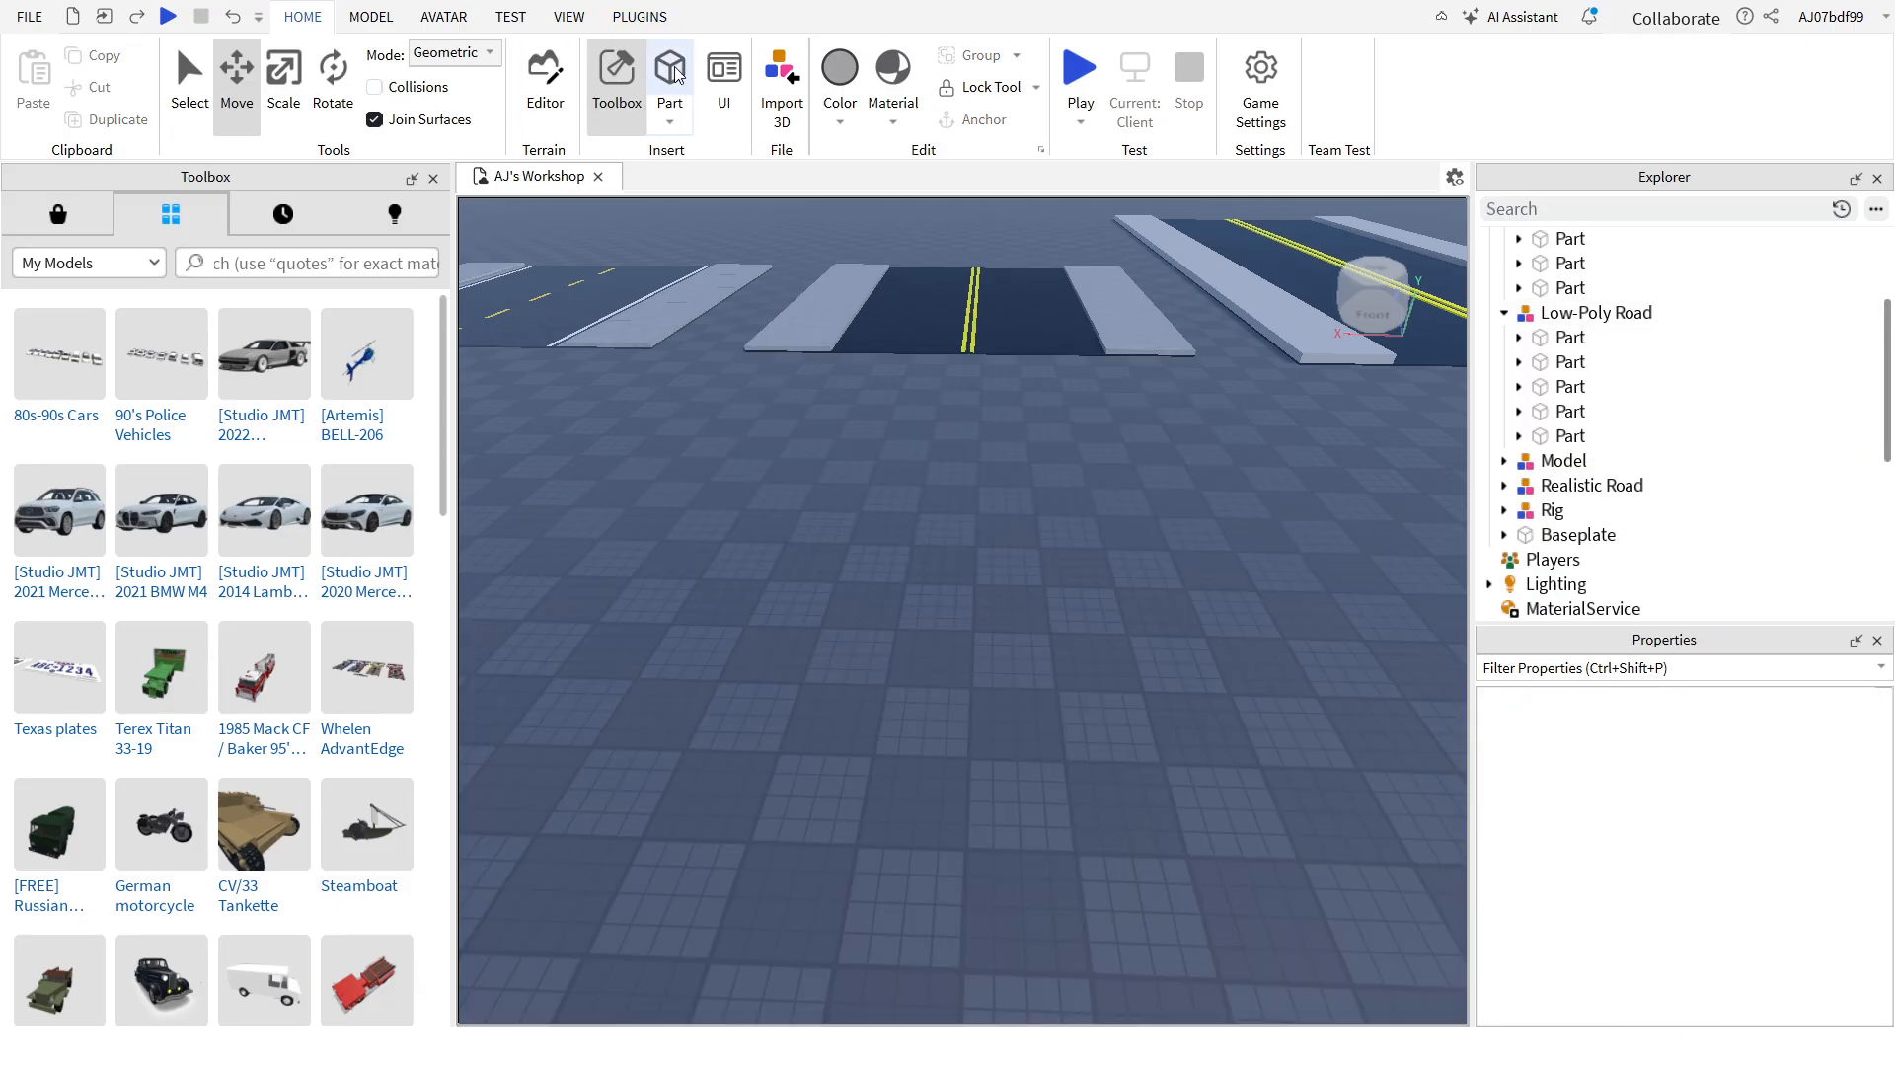
Step: Insert a new block part in the open area before the Low-Poly Road and set its height to 0.2
click(673, 68)
scroll(1714, 965, down, 5)
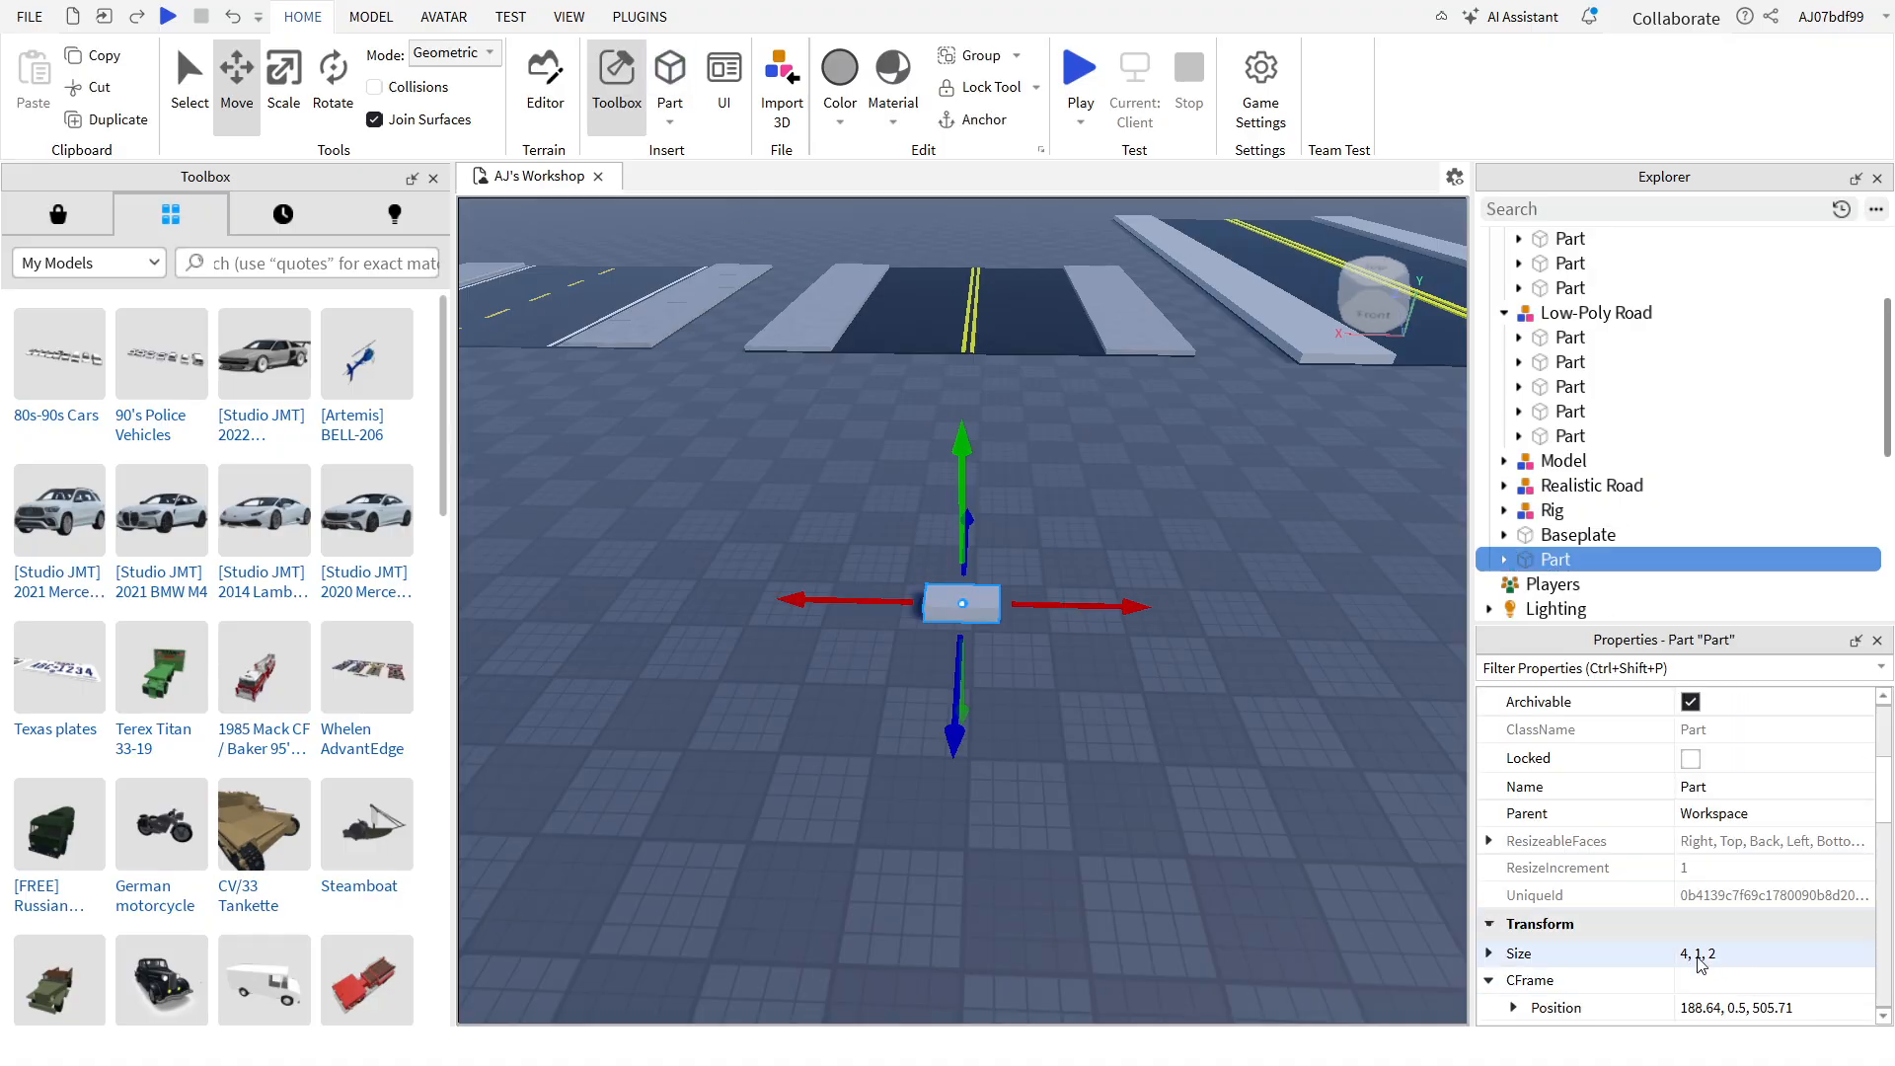
click(1698, 955)
drag(1700, 954, 1817, 999)
key(Left)
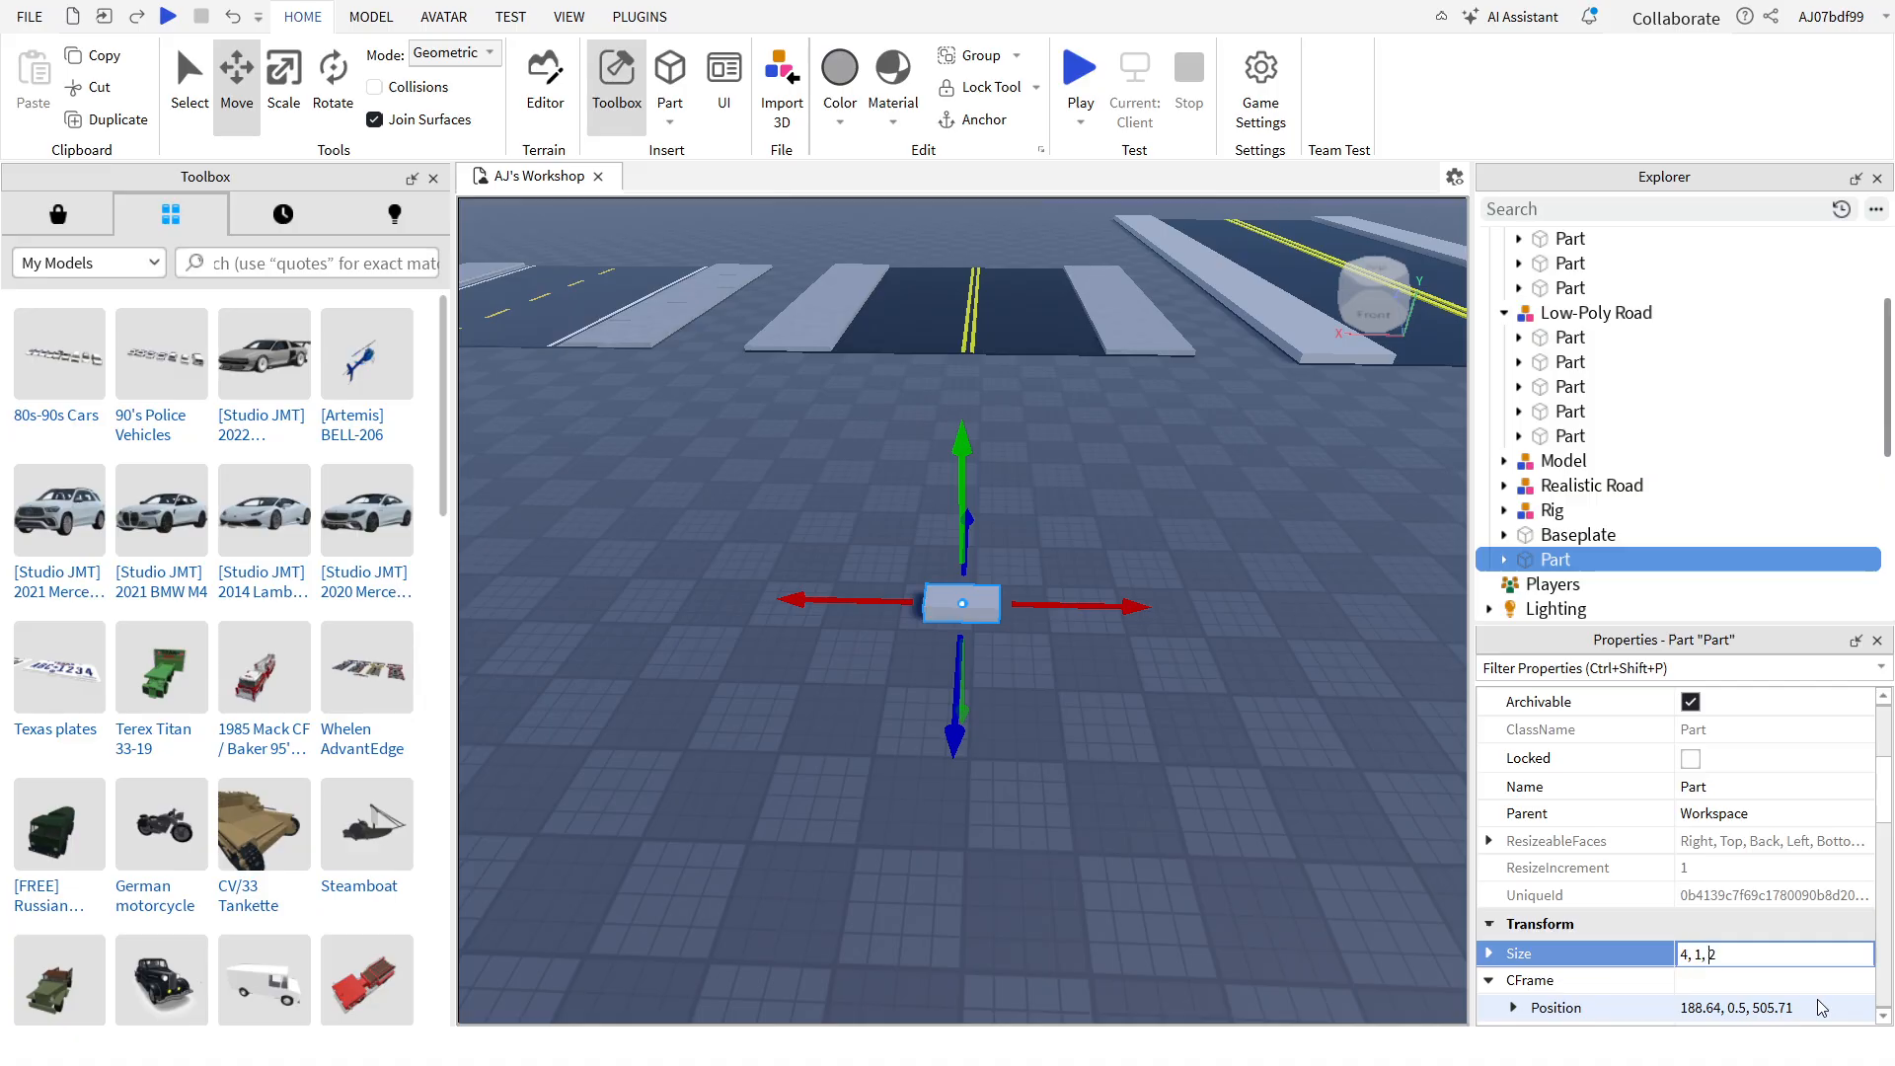
key(BackSpace)
text(.2)
key(Return)
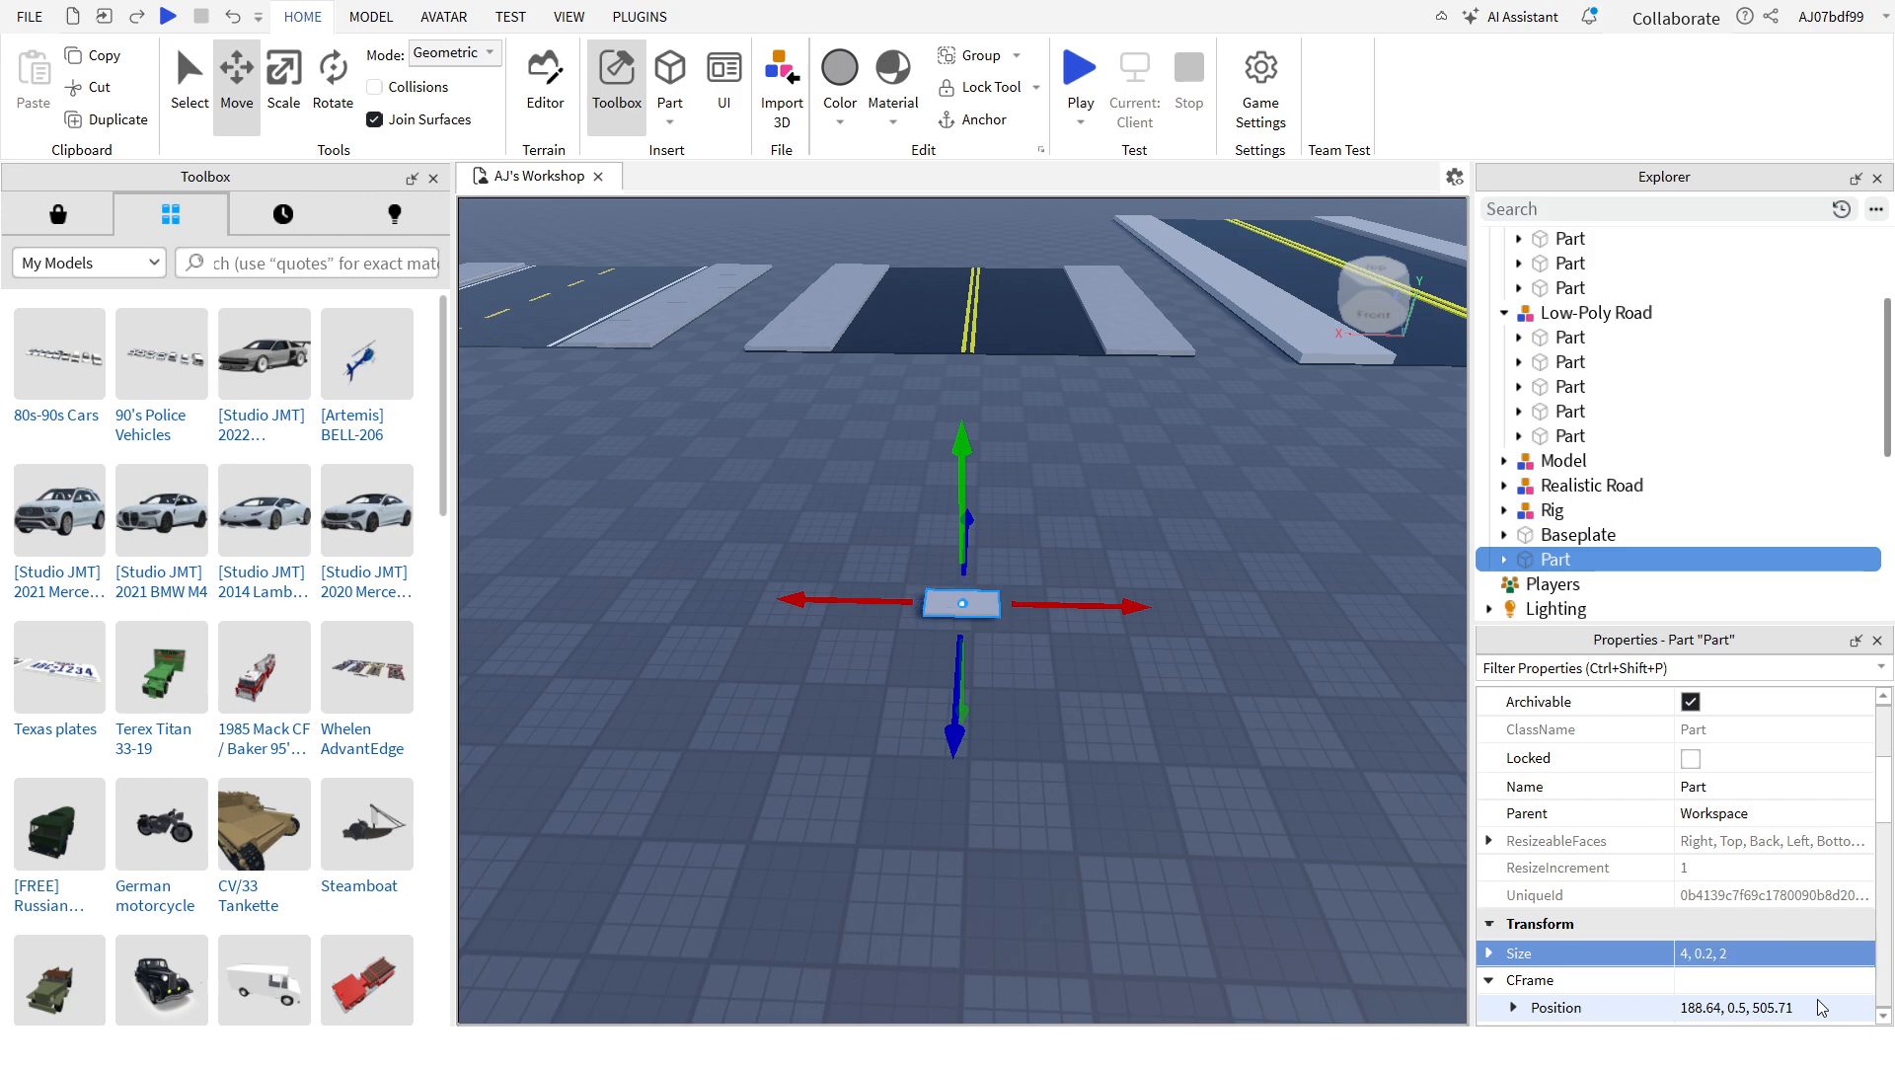
Step: Anchor the new part flat on the baseplate and set its size to 51.5, 0.2, 51.5
click(1116, 711)
click(927, 595)
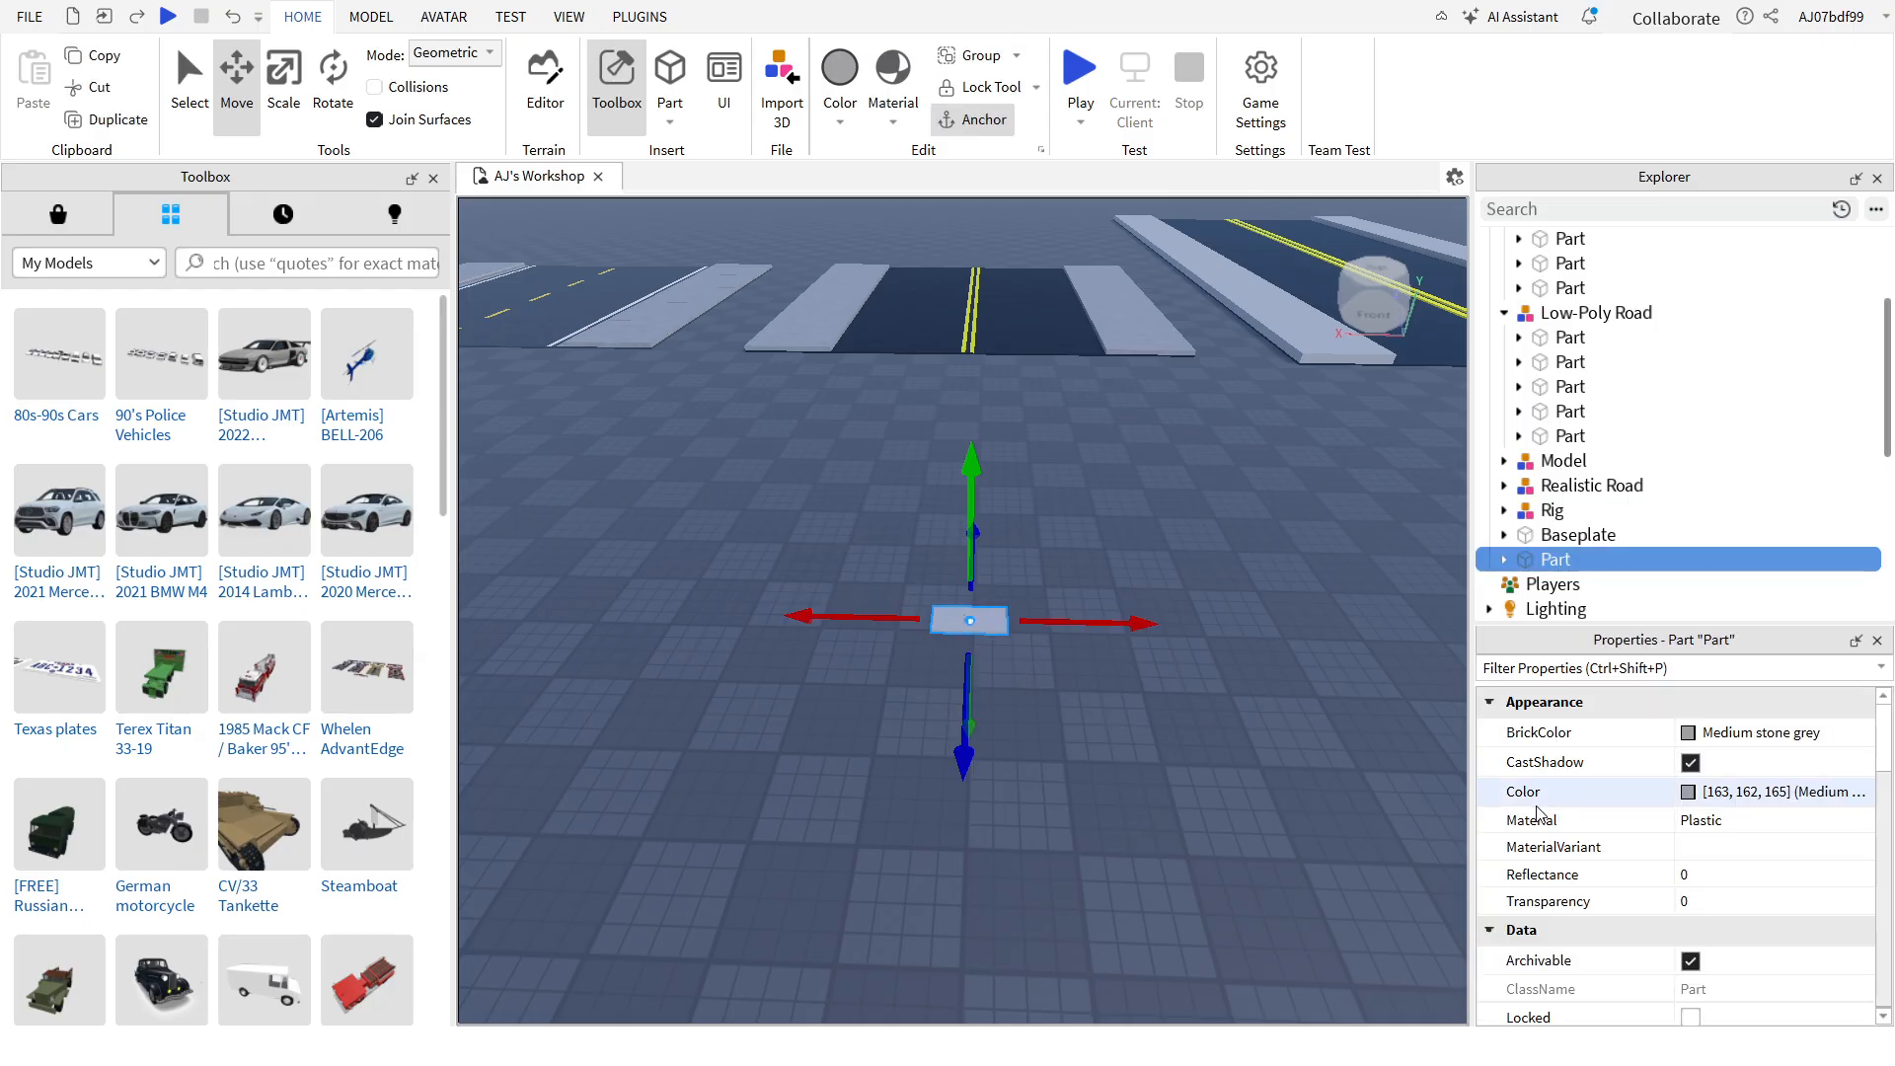
scroll(1727, 889, down, 3)
double_click(1761, 953)
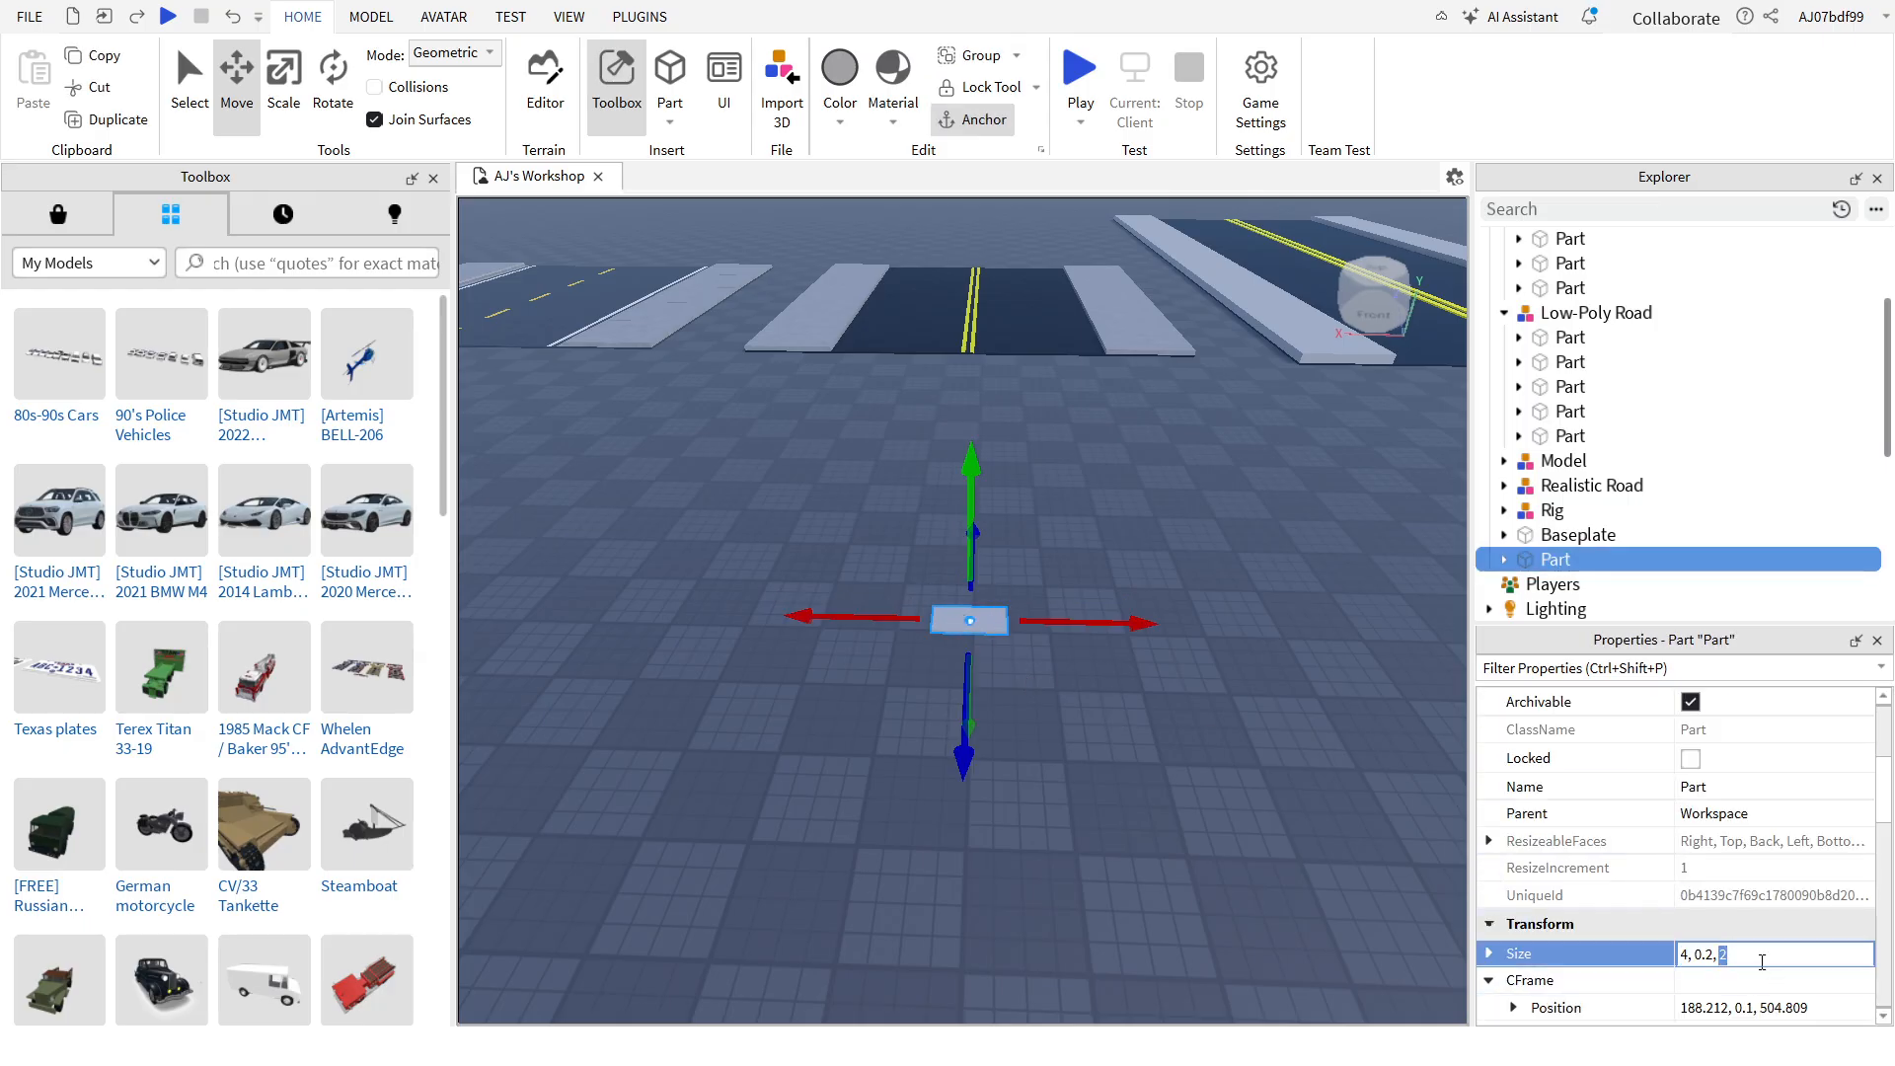
key(Return)
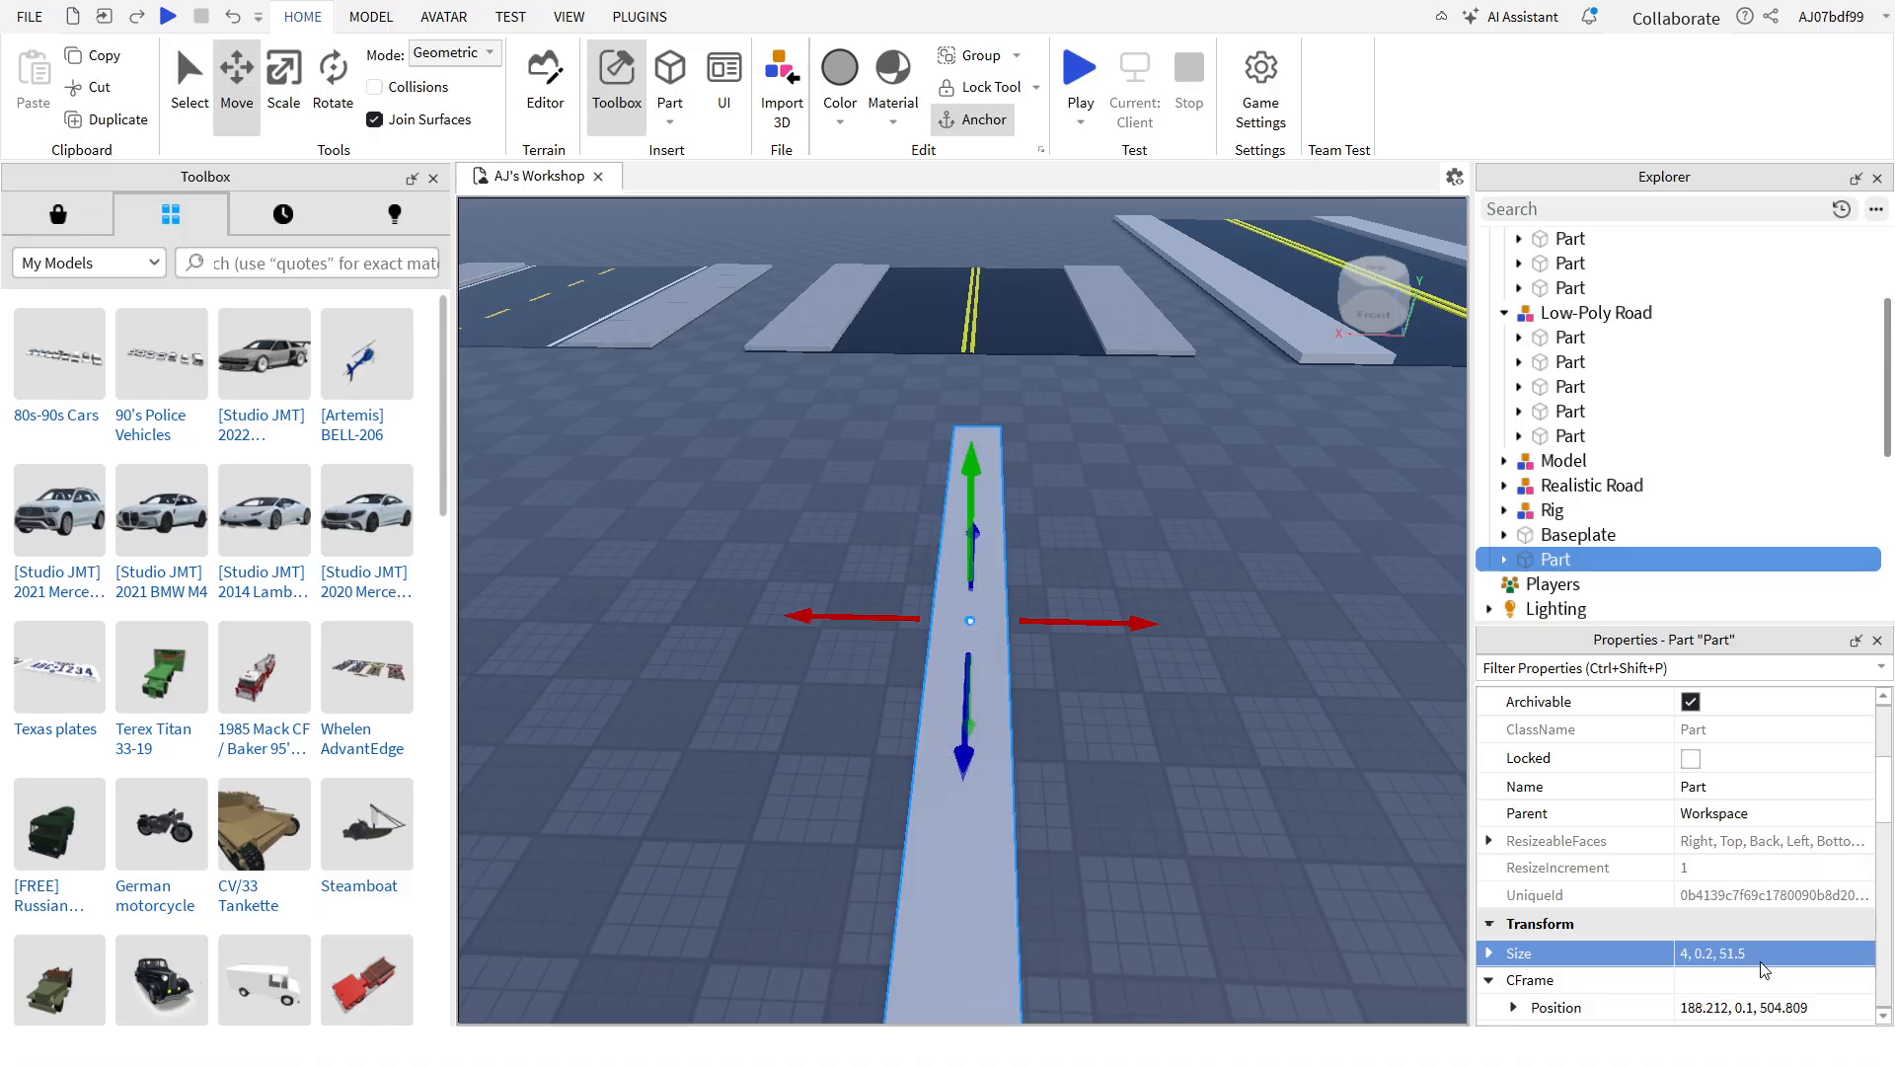
double_click(1684, 953)
text(51.5)
key(Return)
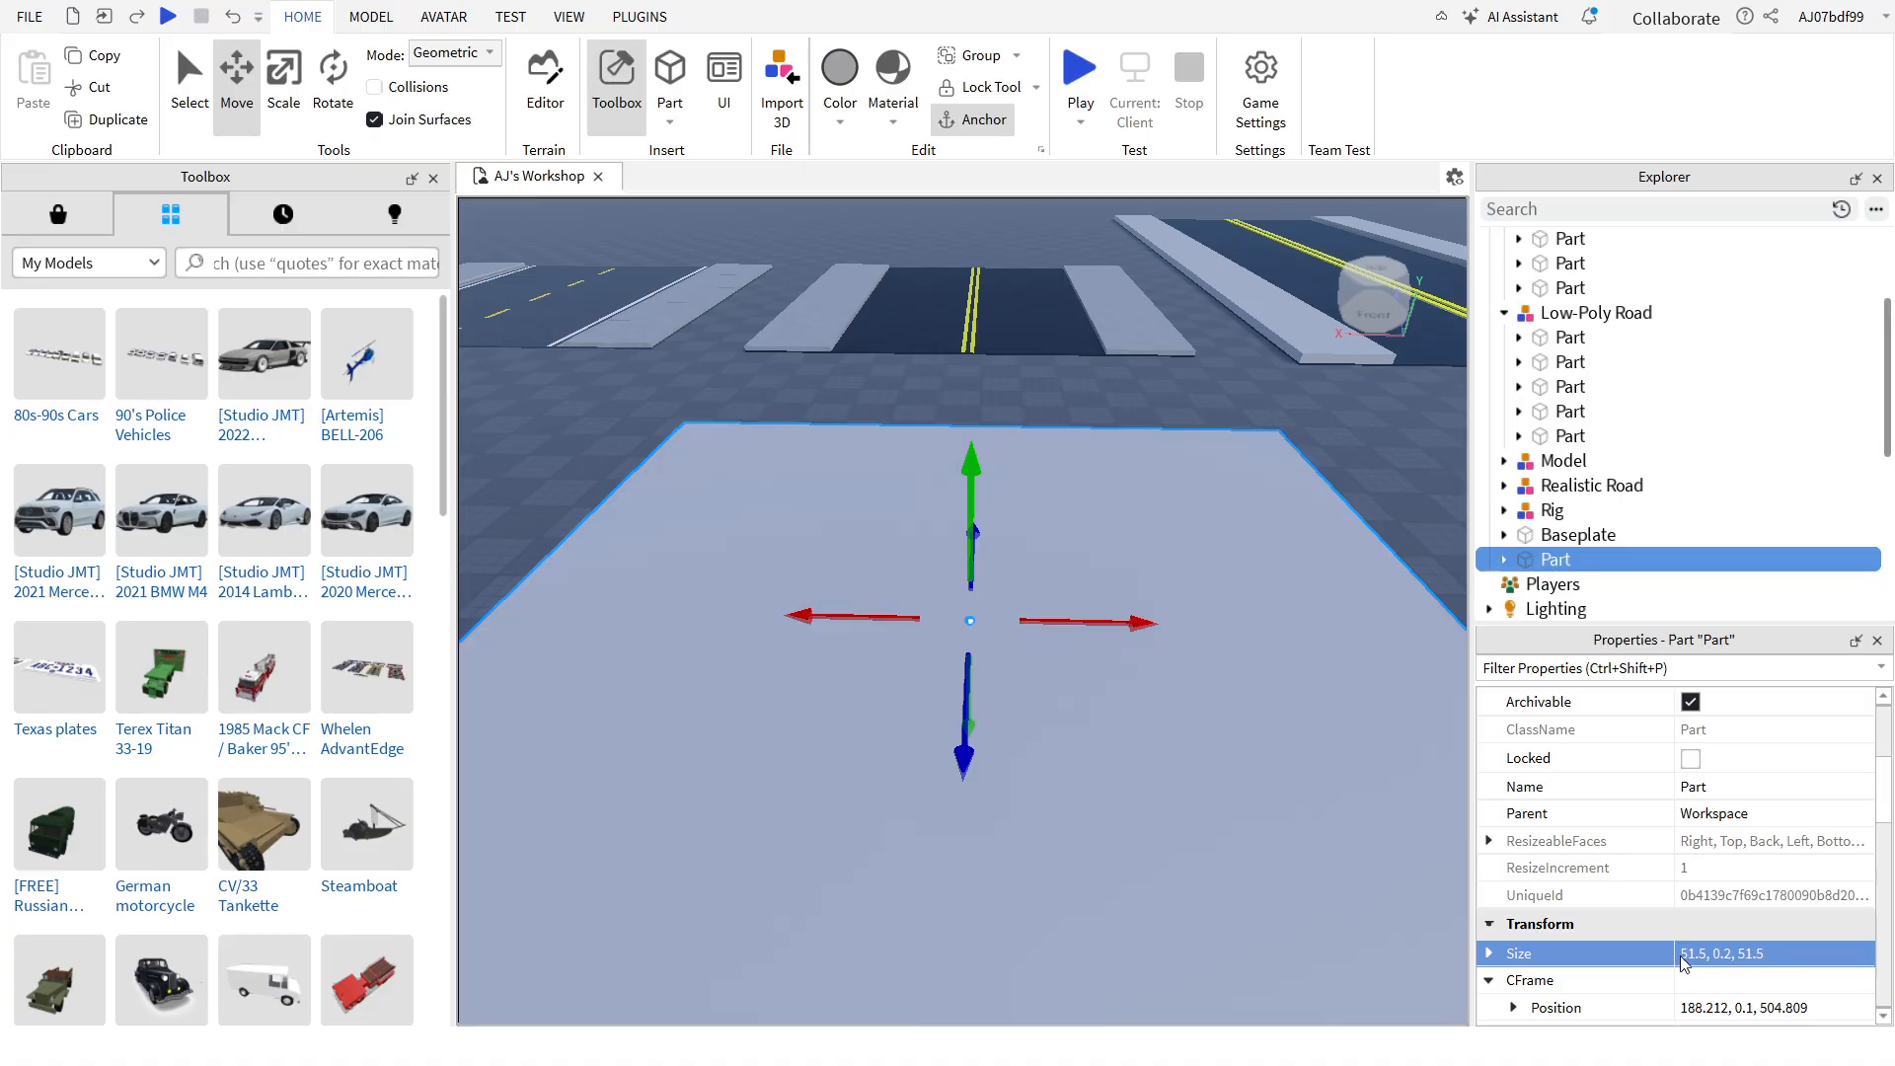
Step: Try the Salt and Asphalt materials on the new road slab
right_drag(1143, 761, 1143, 766)
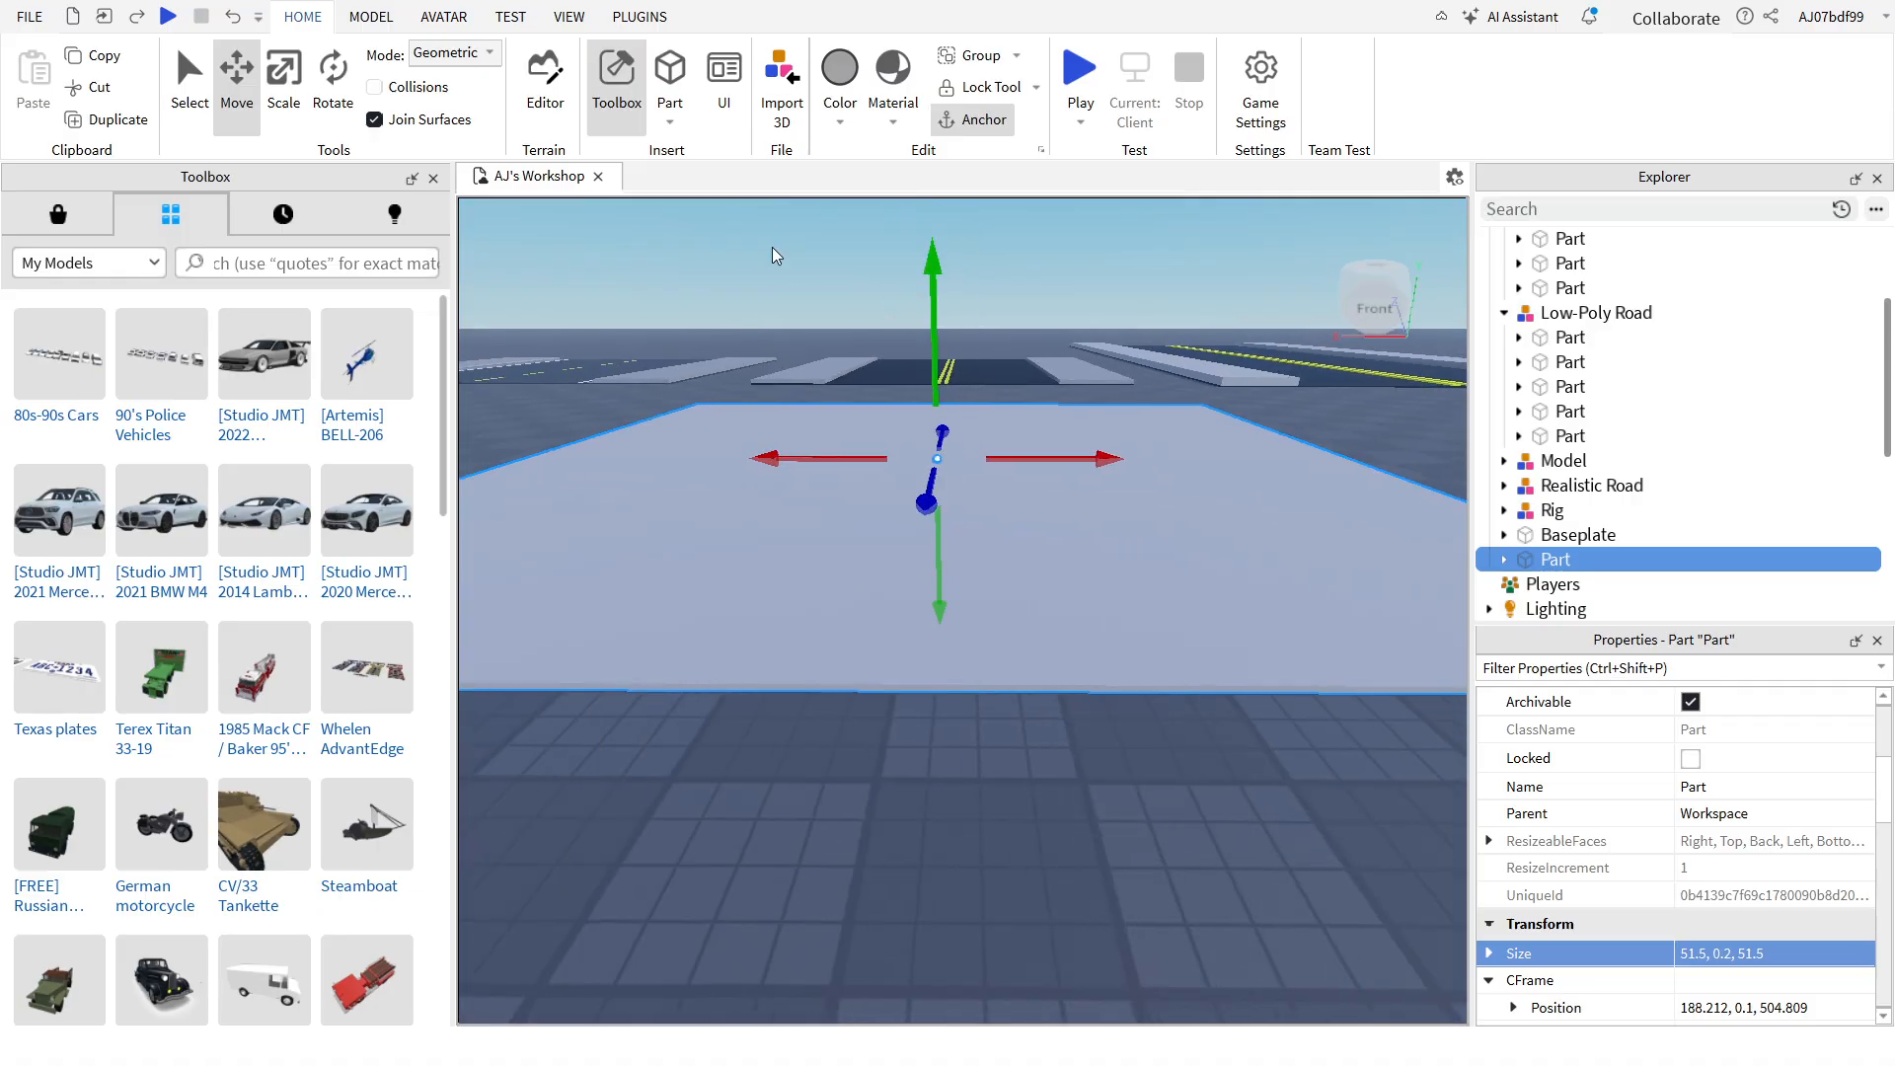
scroll(1727, 779, up, 3)
click(1741, 820)
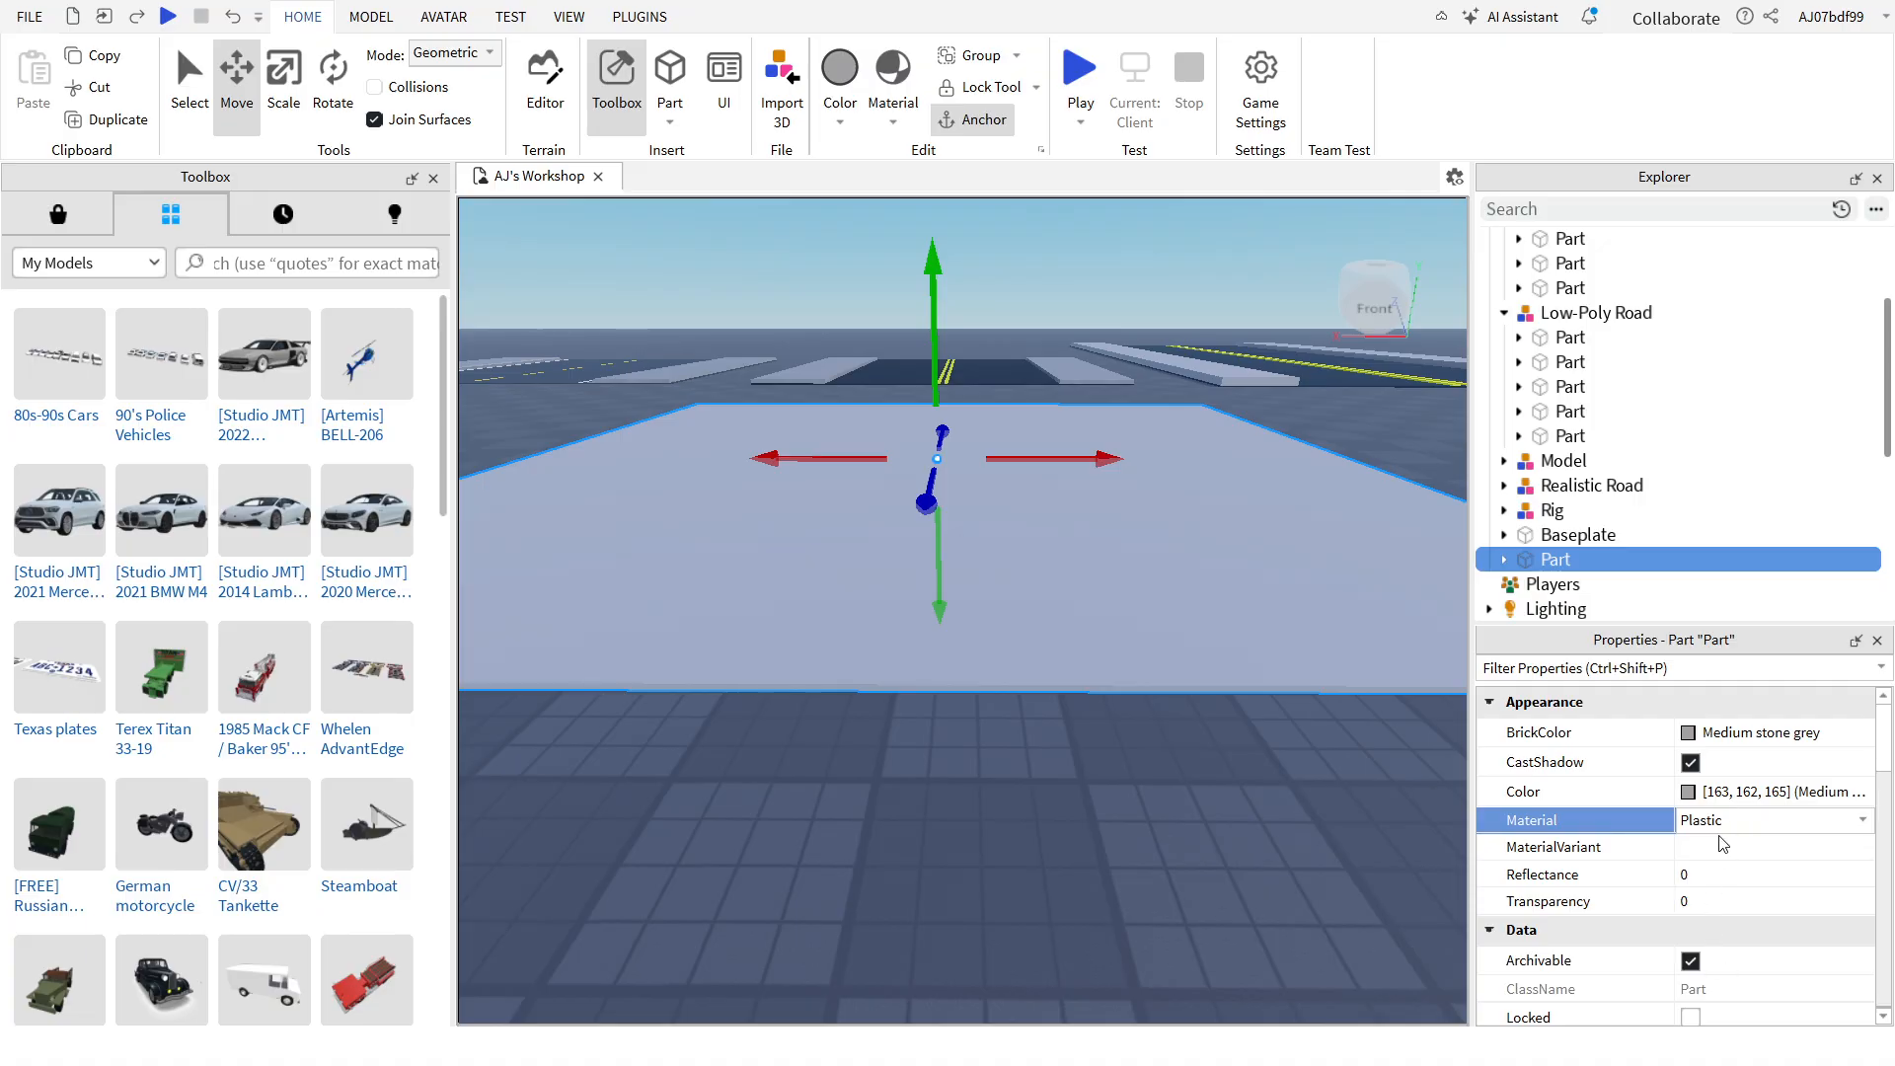
key(Down)
right_drag(1088, 819, 1089, 821)
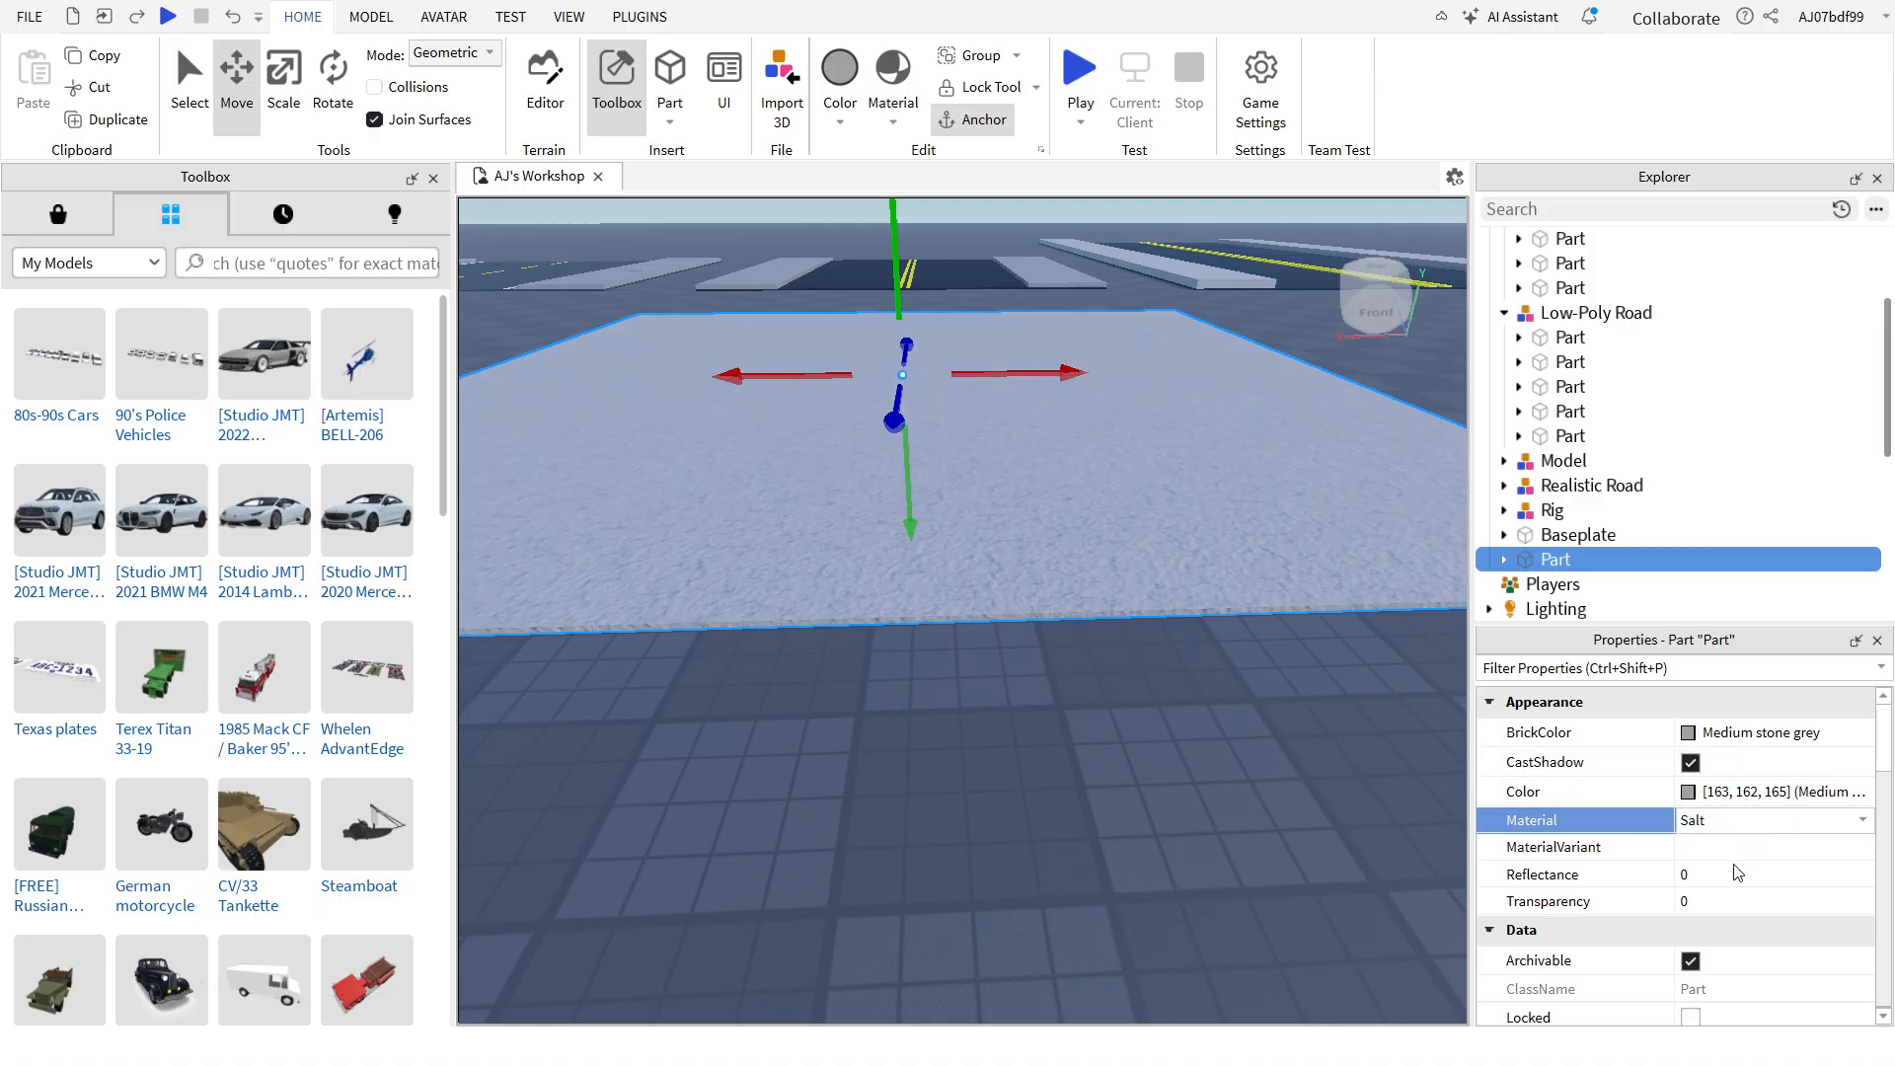
key(Up)
click(1293, 770)
right_drag(1271, 762, 1138, 369)
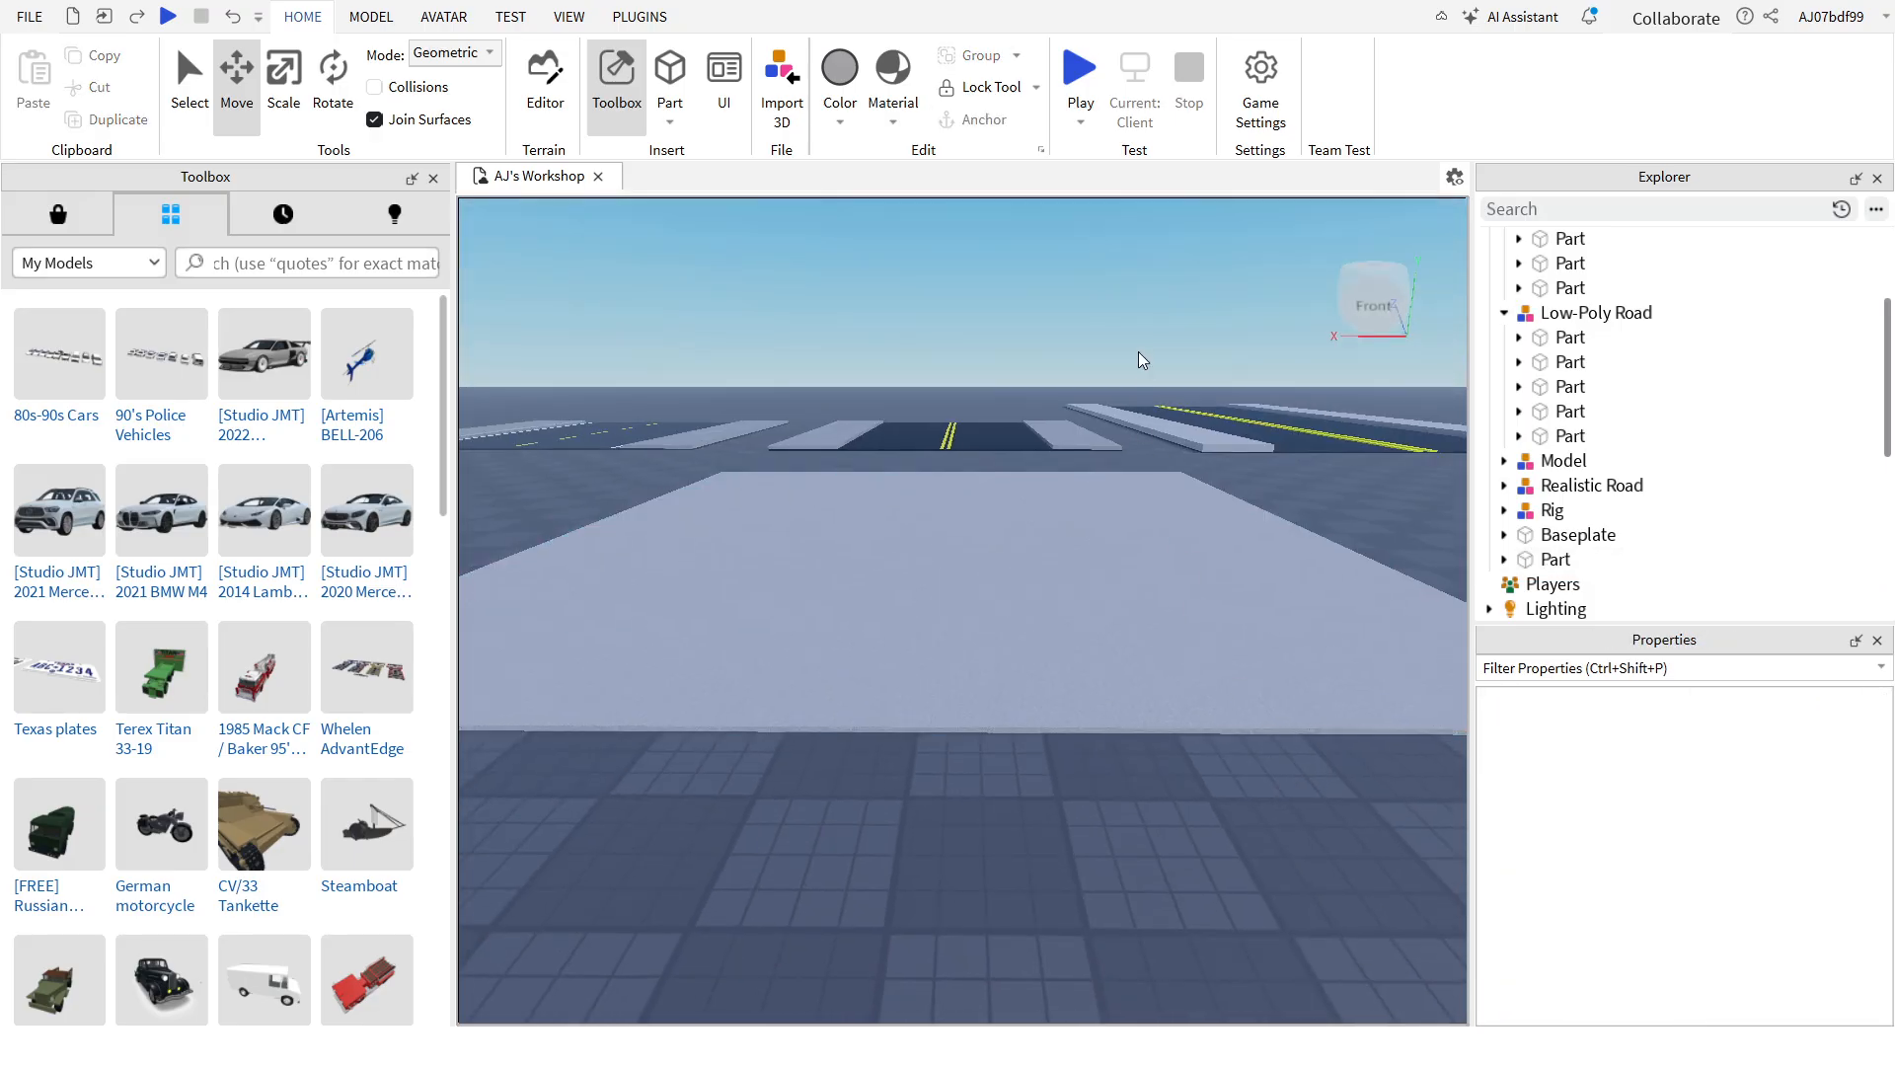
Step: Check the material and colour of the Low-Poly Road's base part
scroll(1139, 355, up, 5)
right_drag(1020, 516, 1020, 516)
key(w)
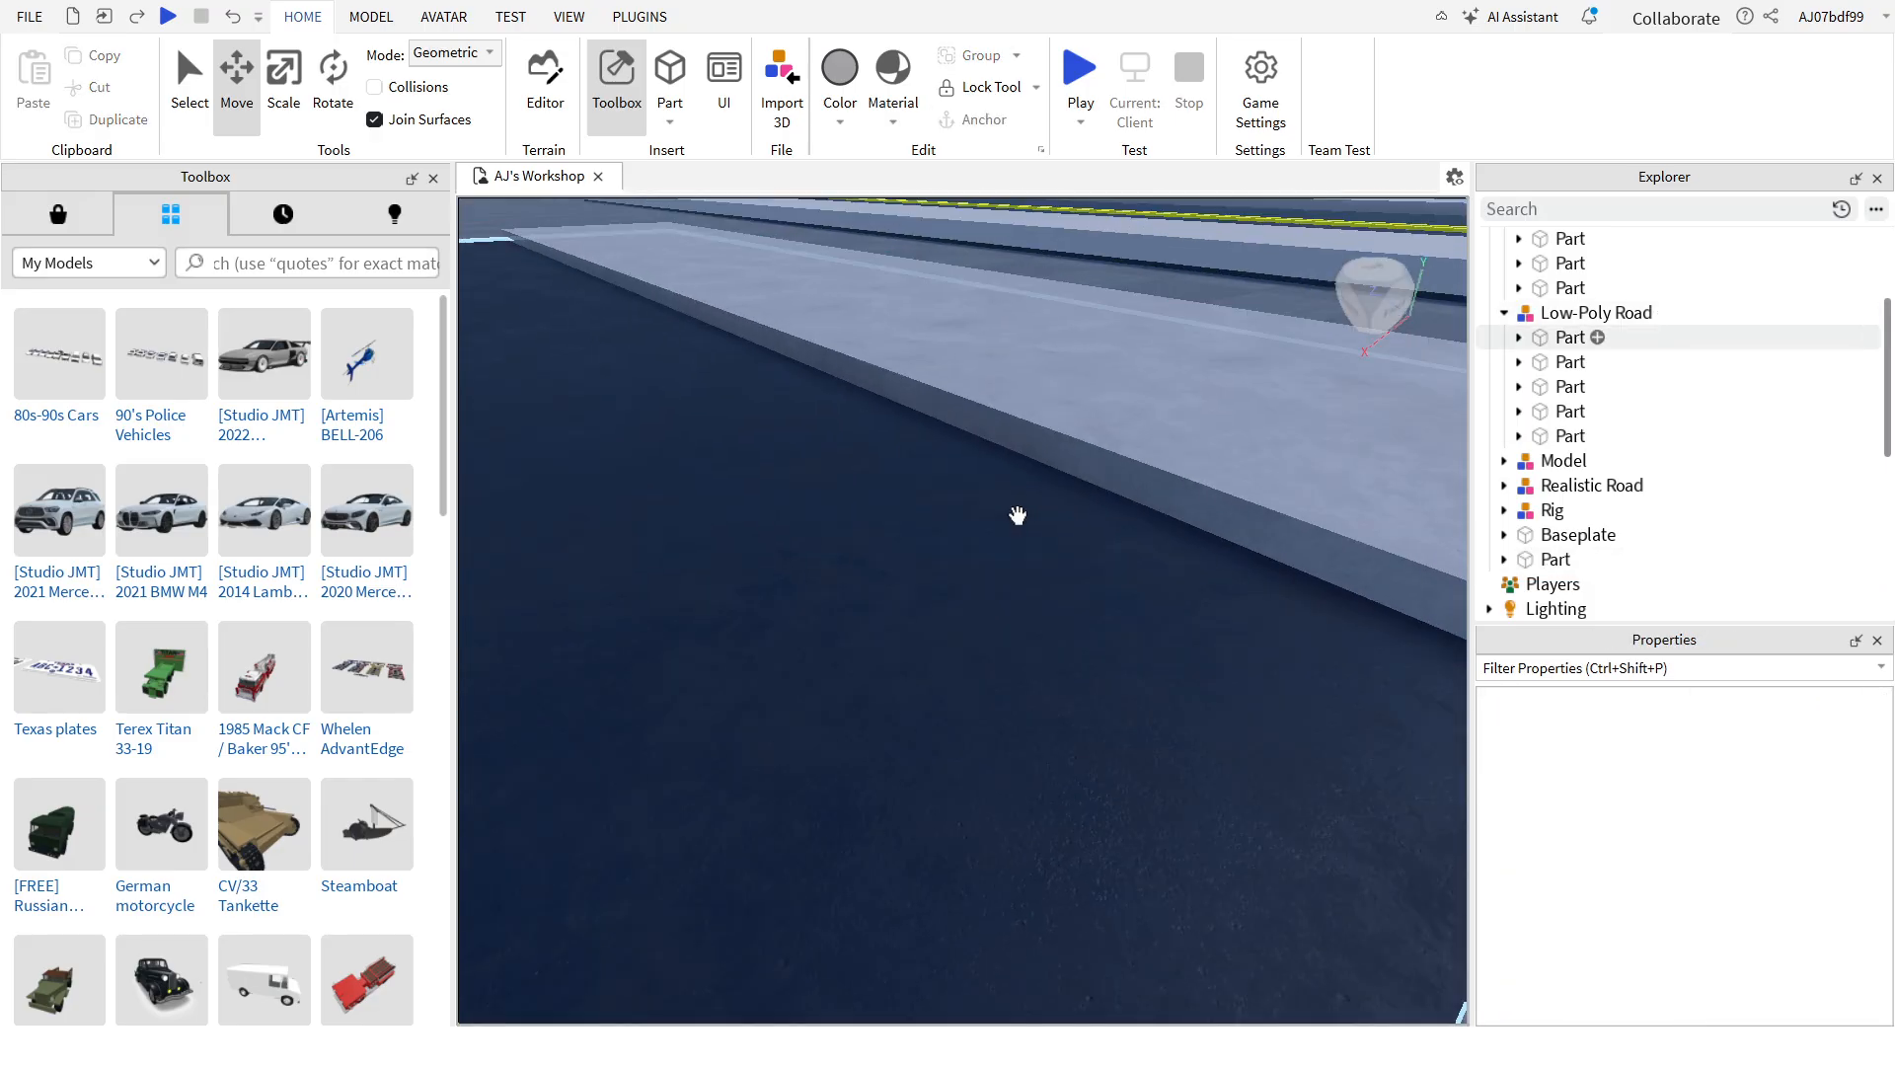
click(961, 586)
scroll(1146, 608, down, 5)
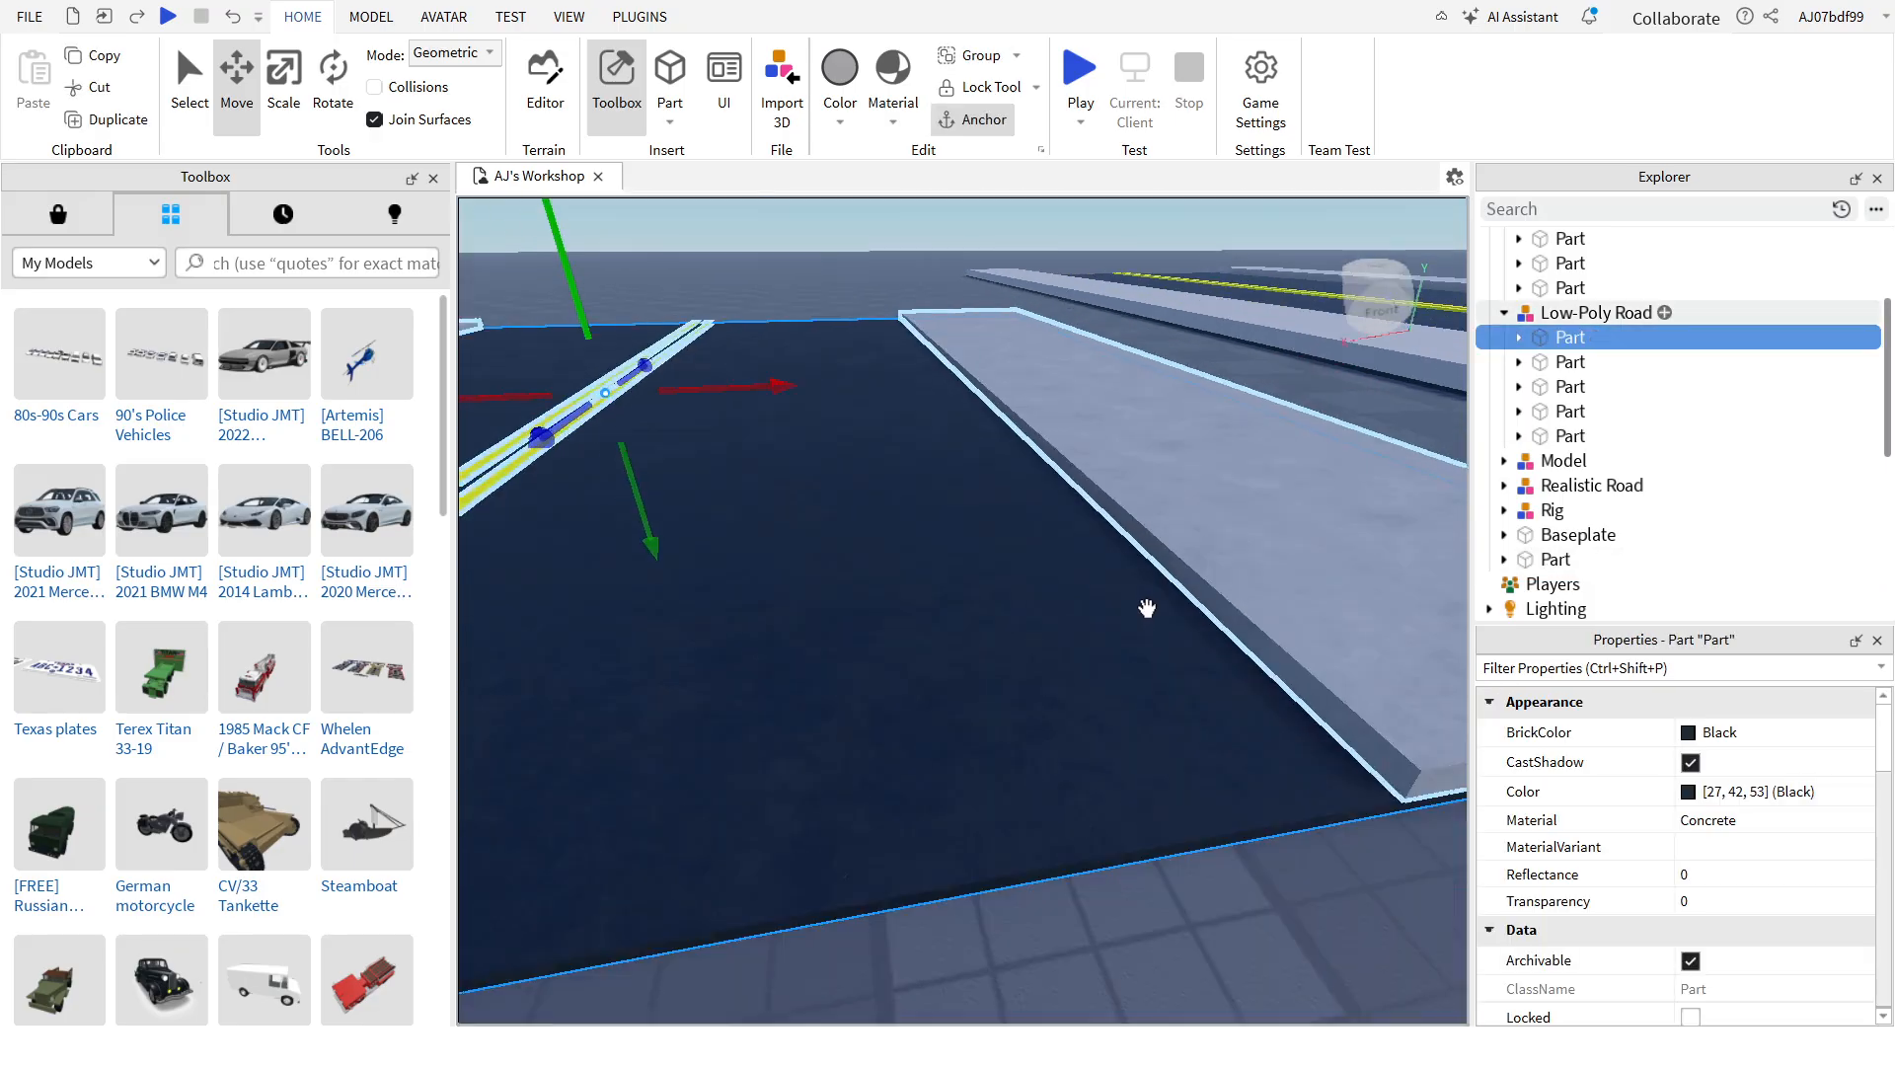
scroll(1147, 609, down, 4)
Step: Set the new road slab's material to Concrete
click(1092, 768)
right_drag(1092, 768, 1205, 486)
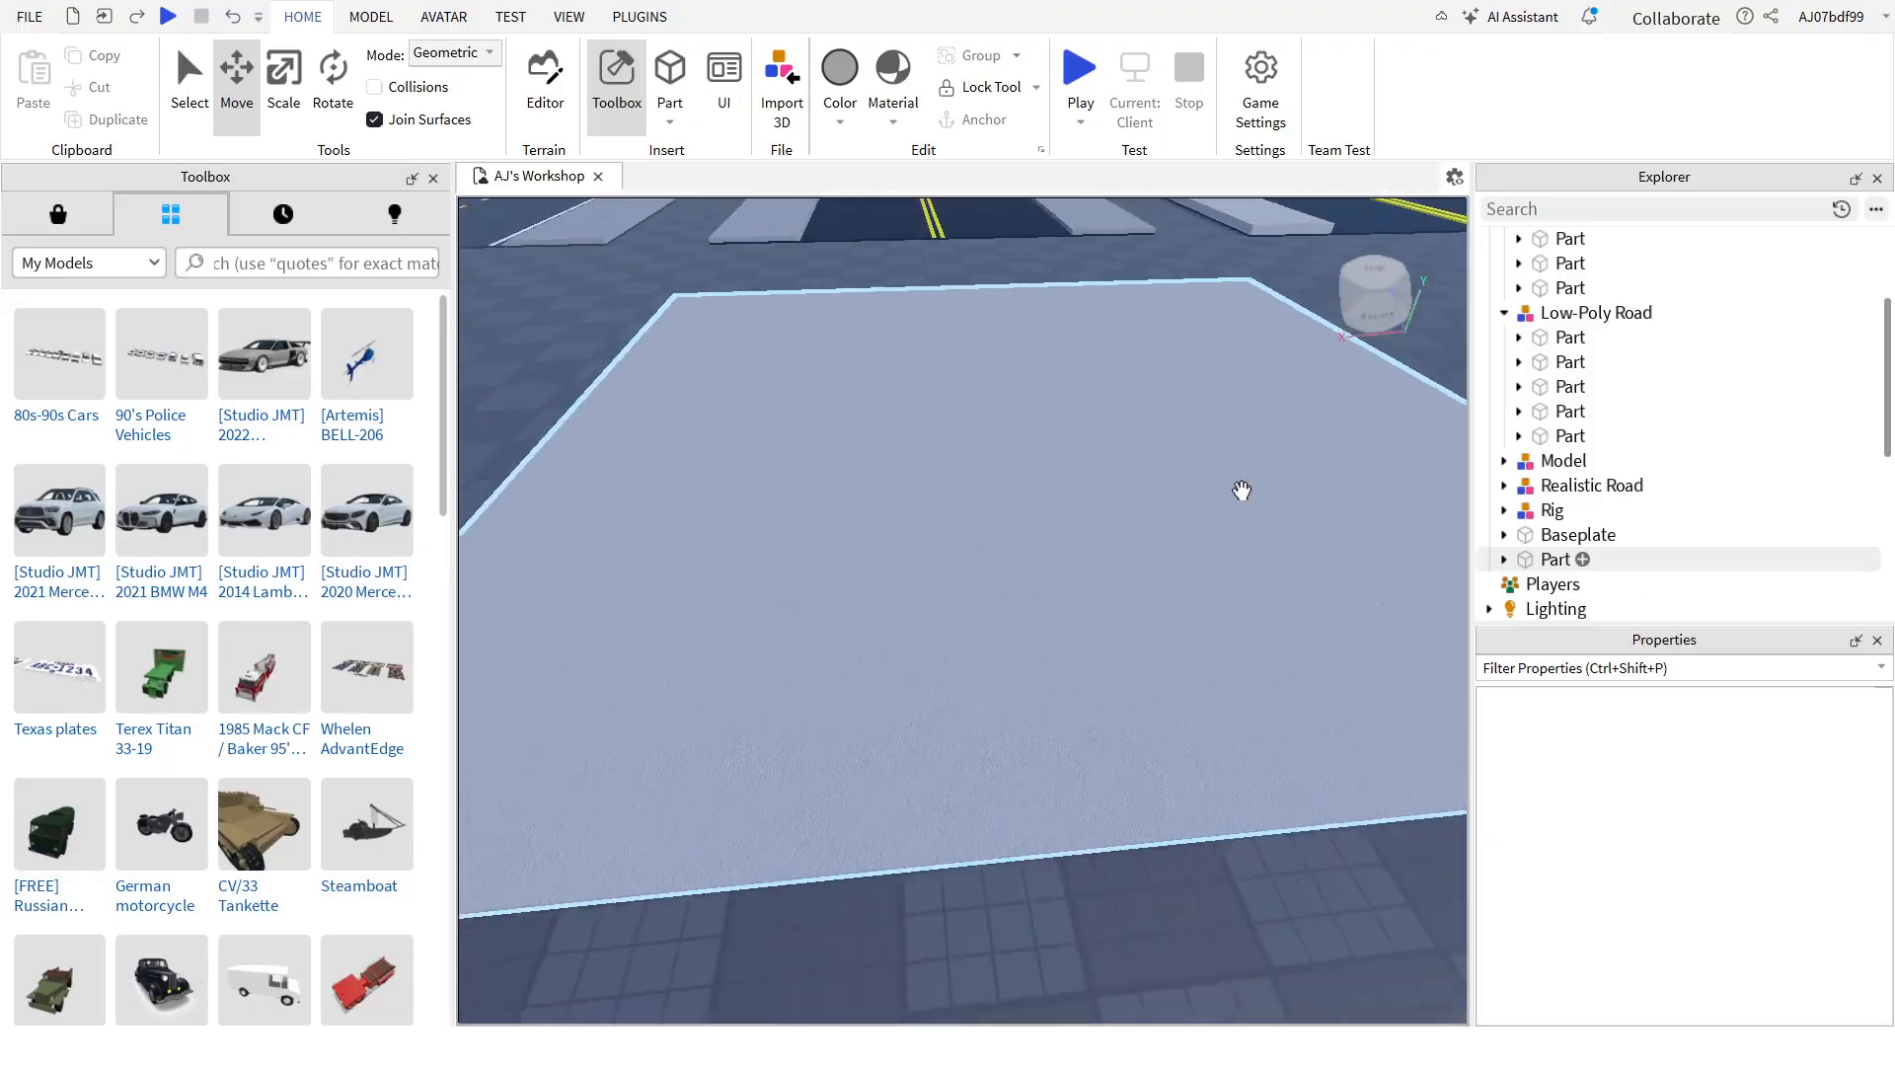
scroll(1095, 573, down, 3)
click(1057, 586)
right_drag(1108, 596, 1092, 635)
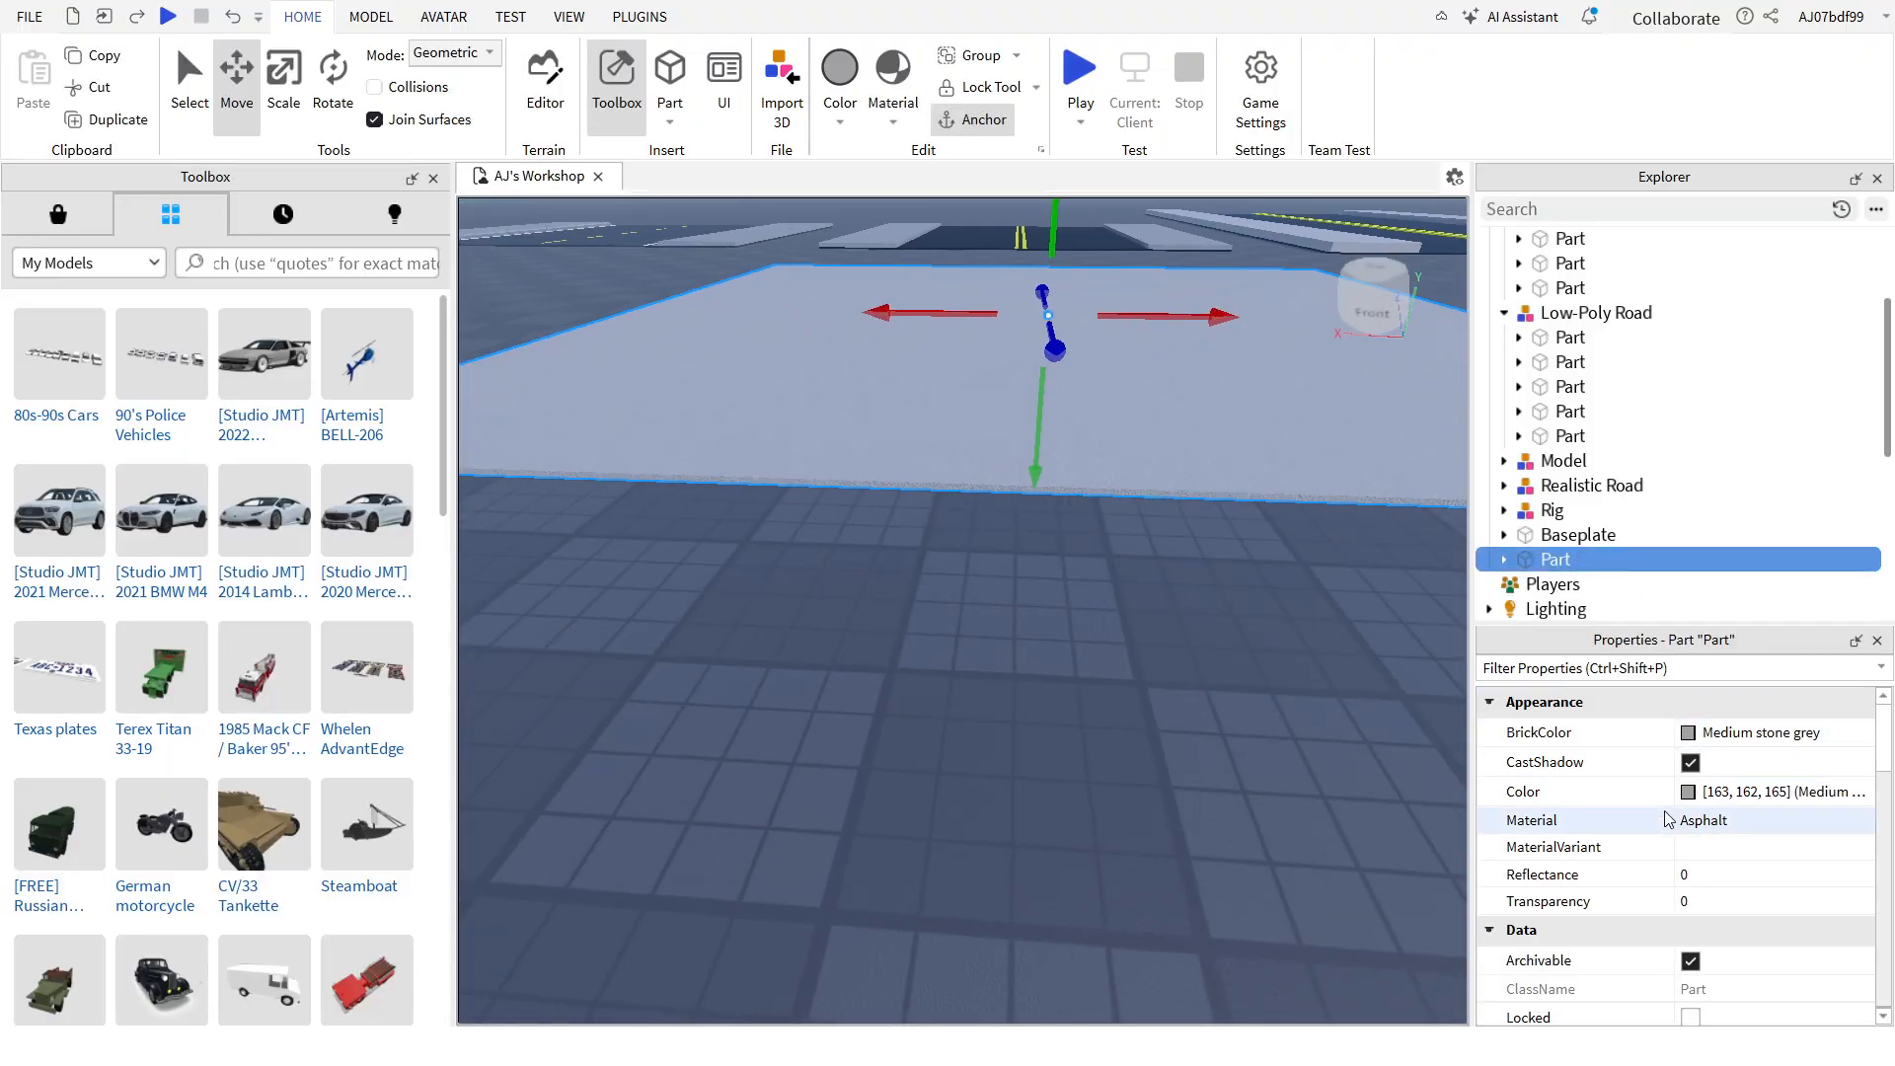
click(1730, 830)
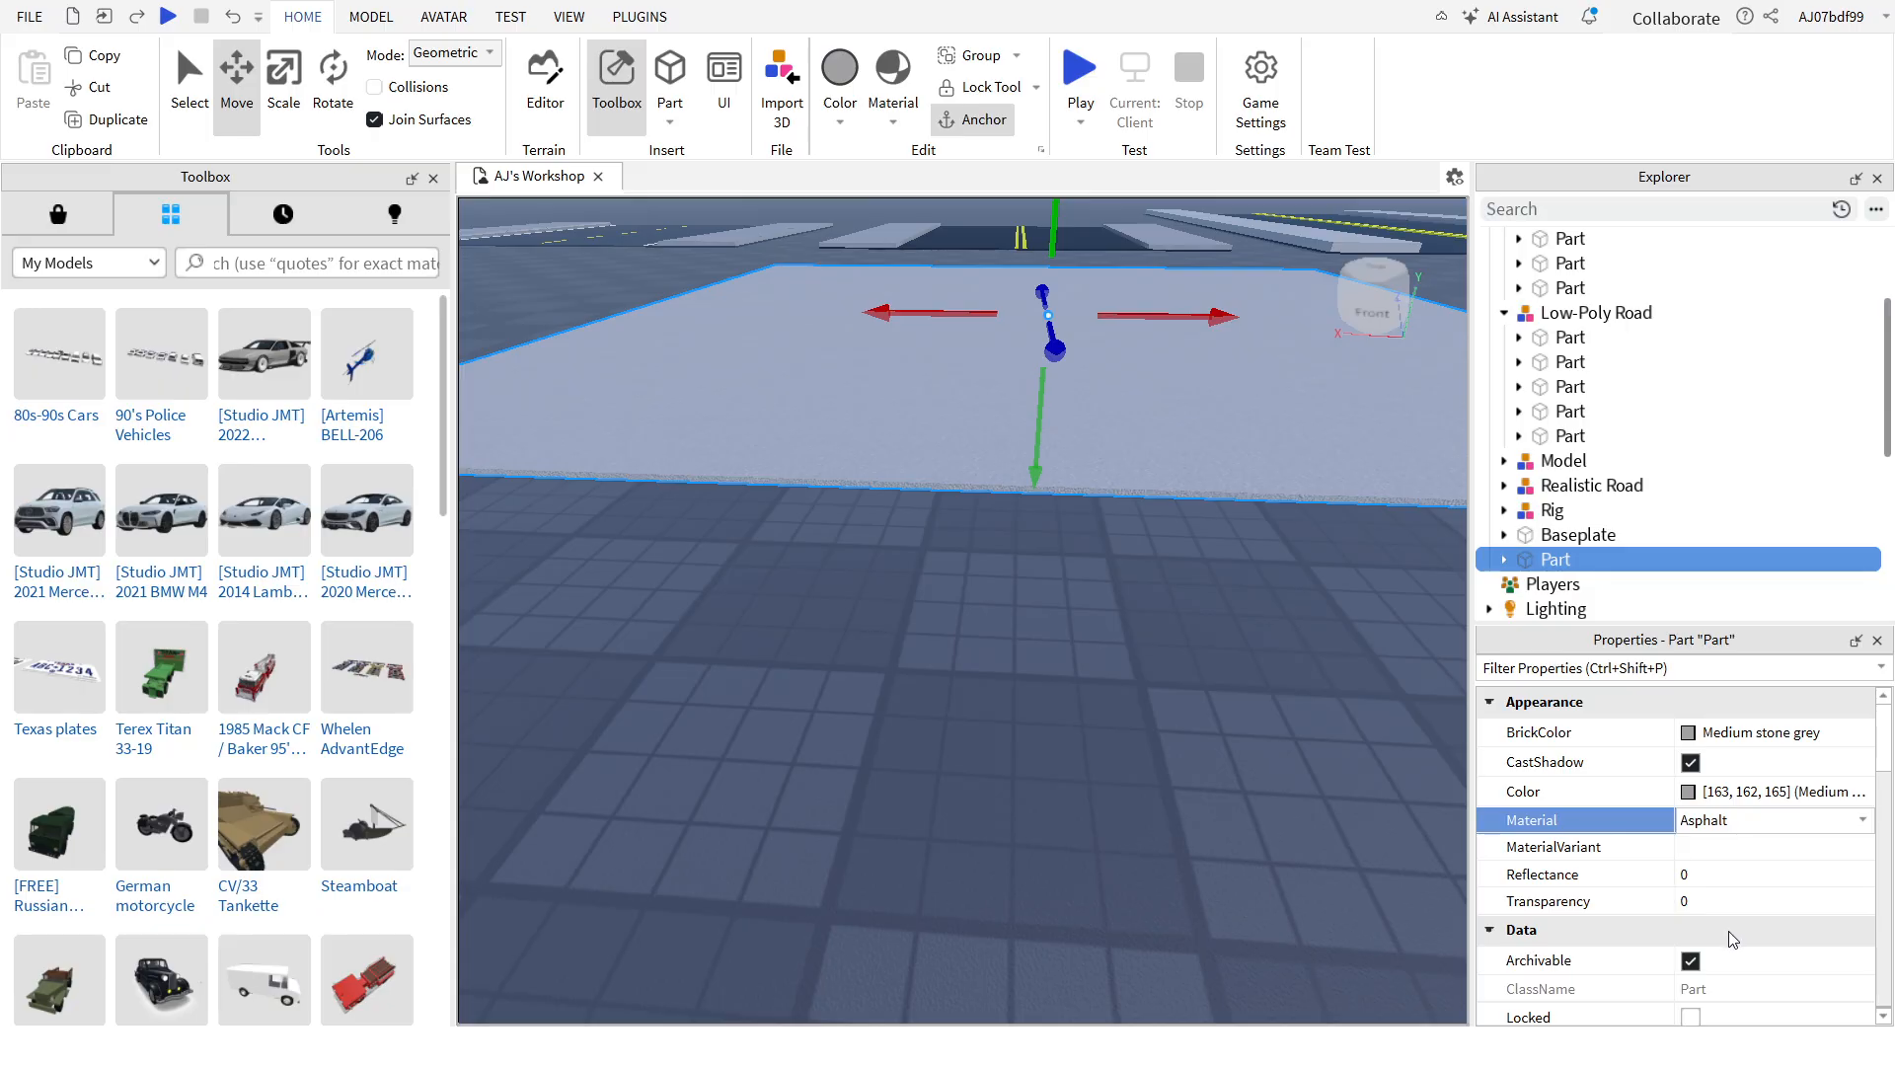
click(1718, 959)
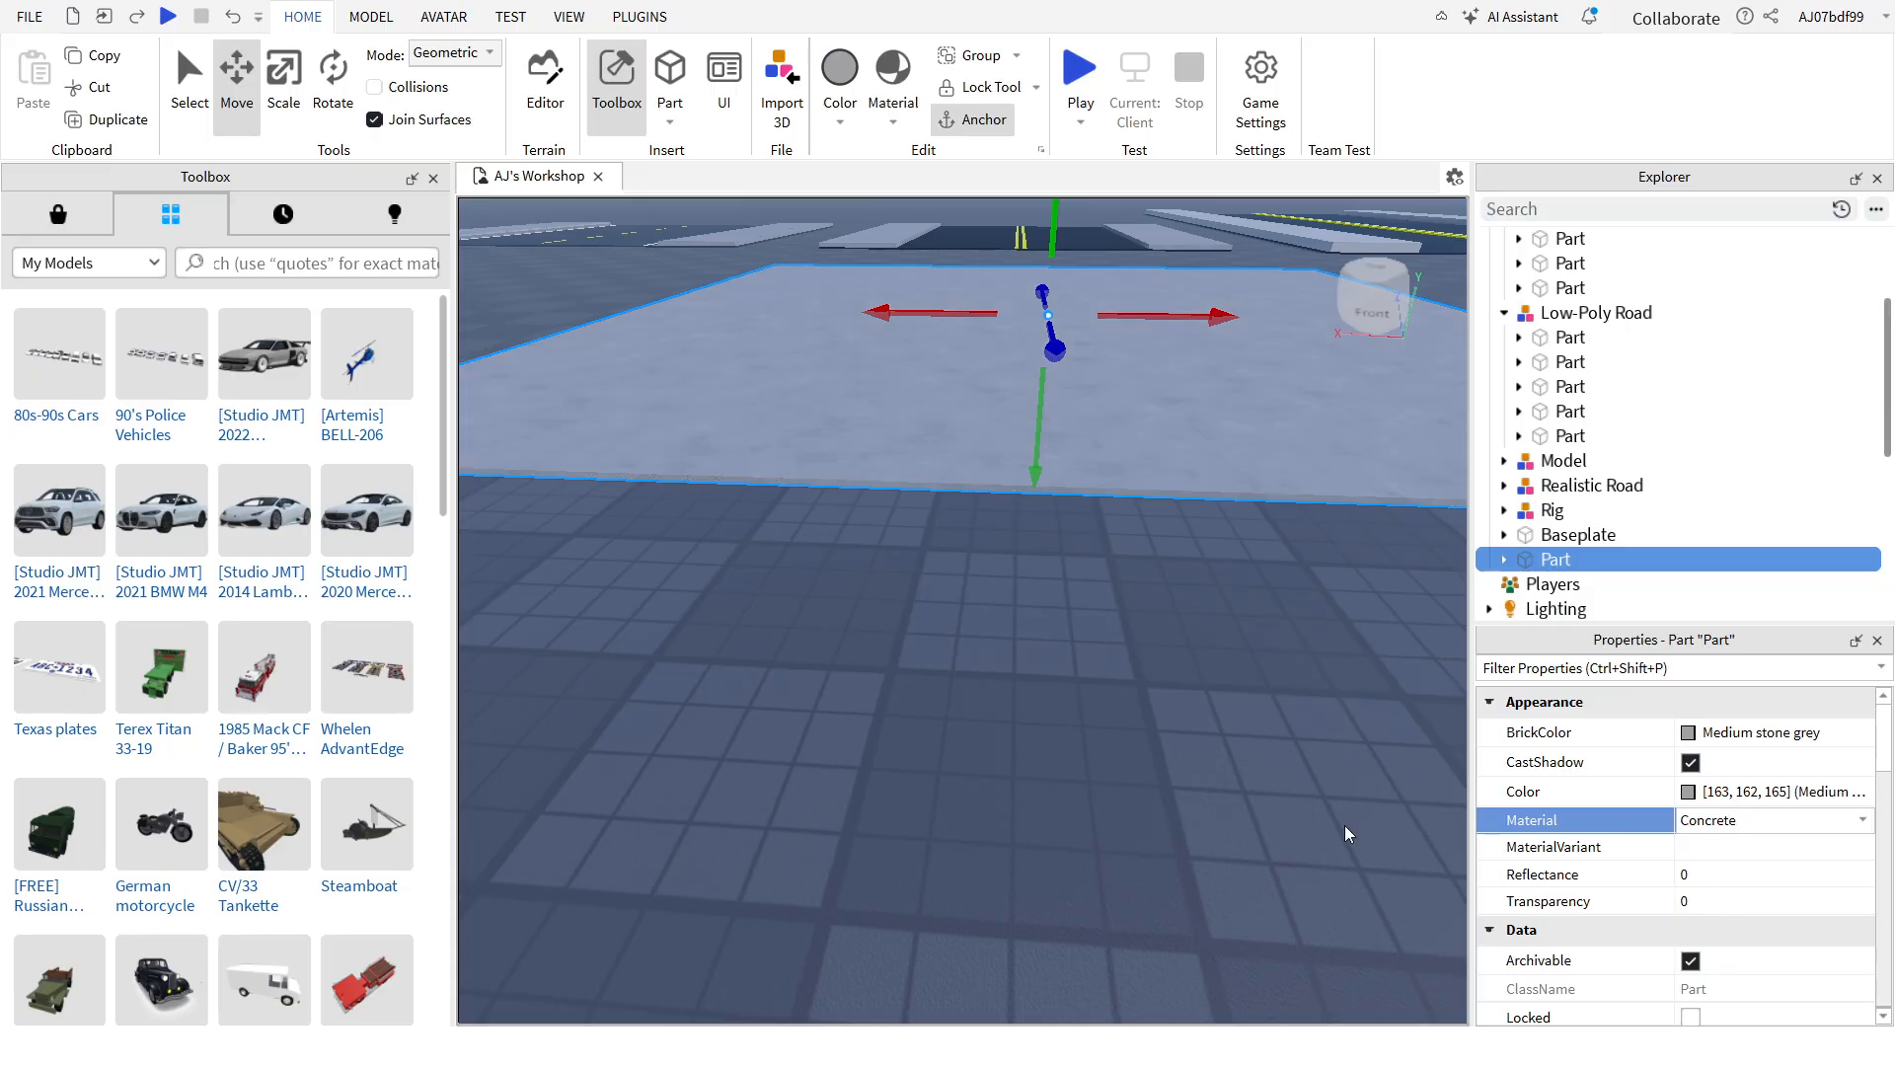
click(1028, 695)
scroll(1028, 696, down, 2)
click(1028, 419)
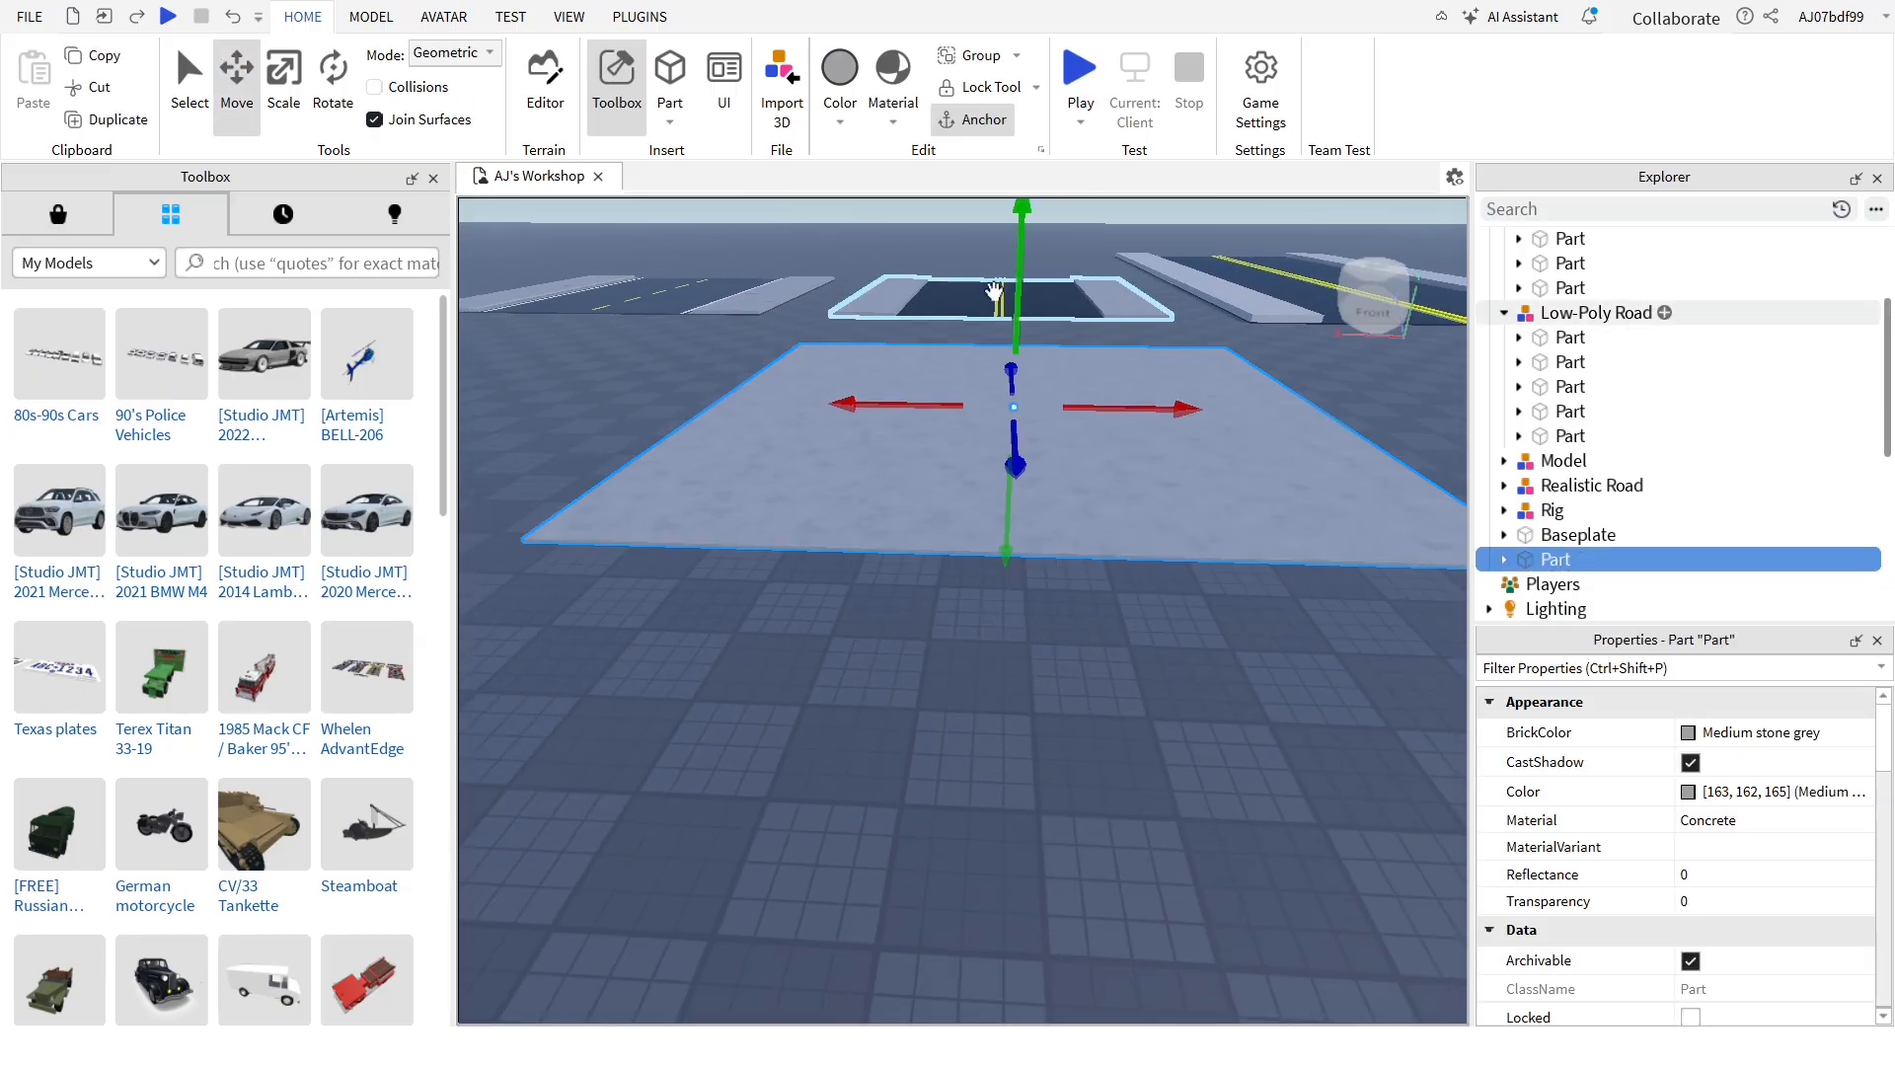
key(w)
click(1357, 302)
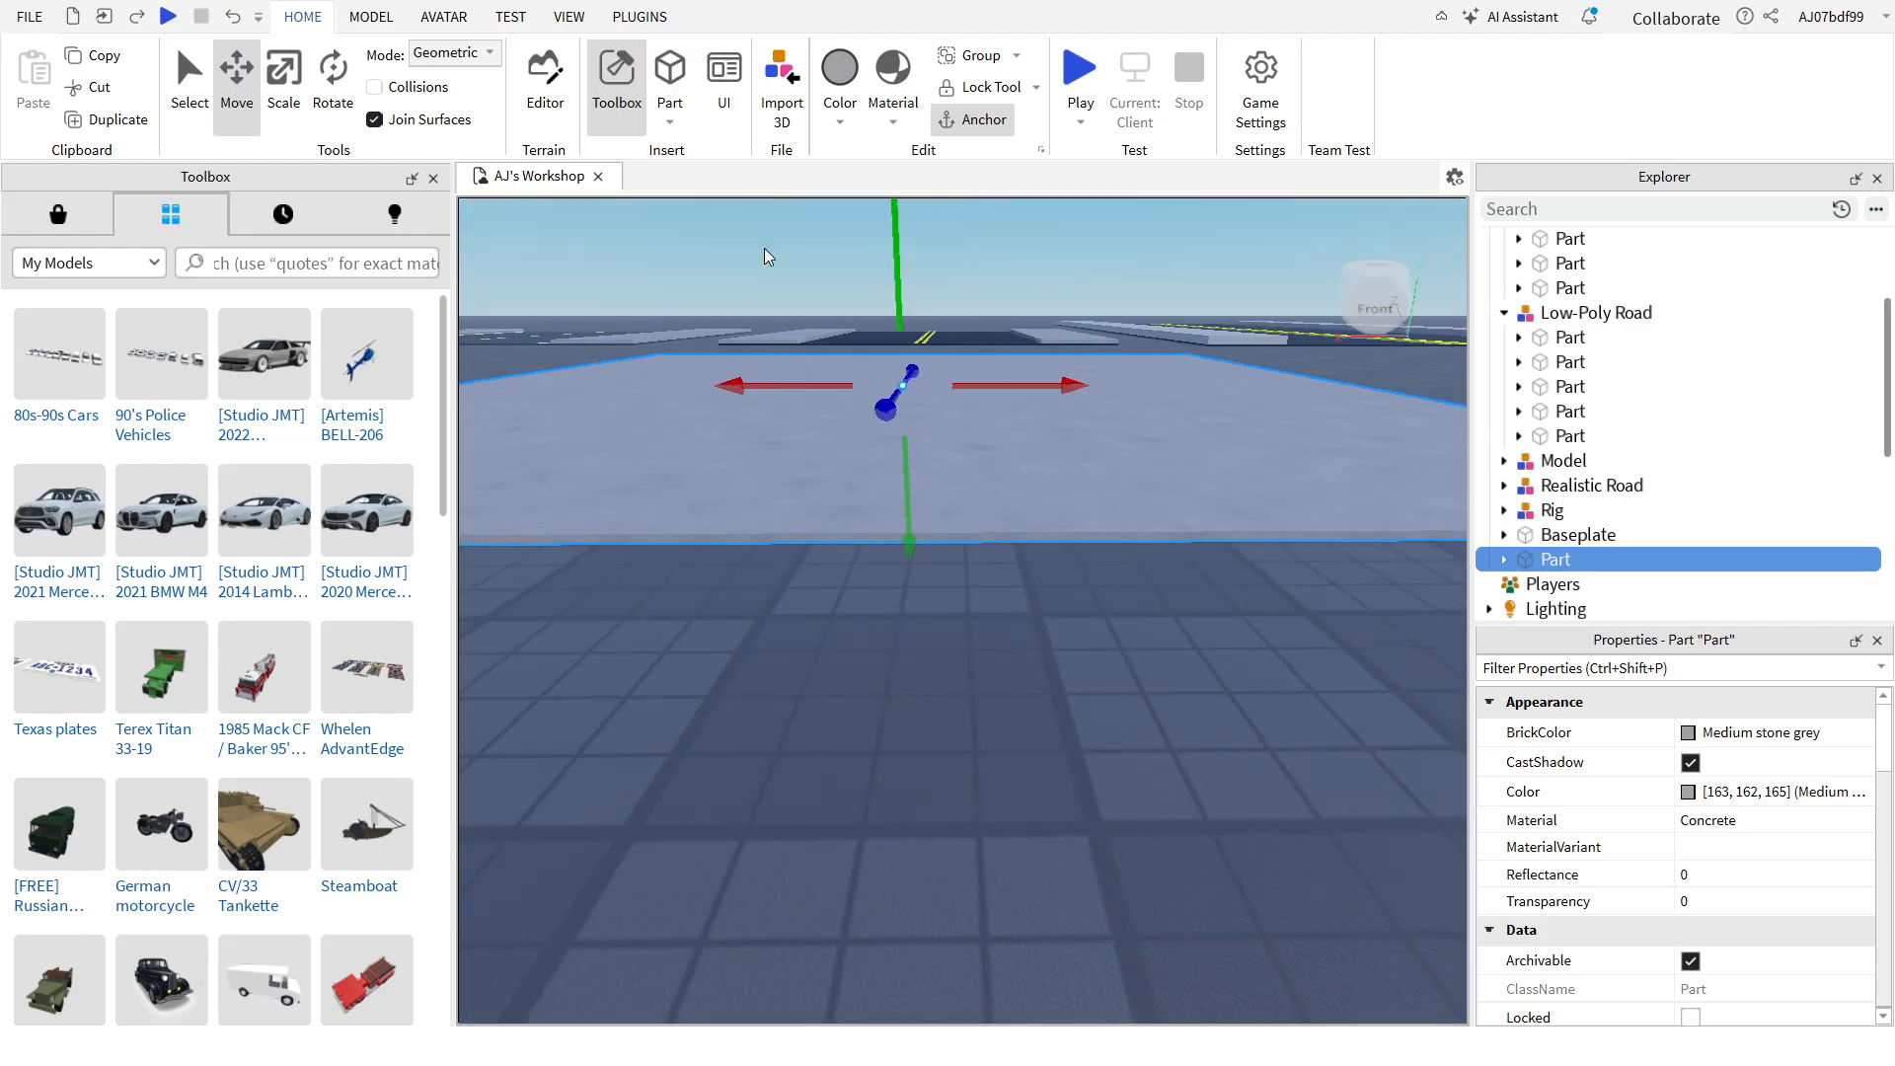
Step: Duplicate the concrete road slab, raise the copy above it and set the copy's size to 51.5, 0.05, 51.5
click(109, 120)
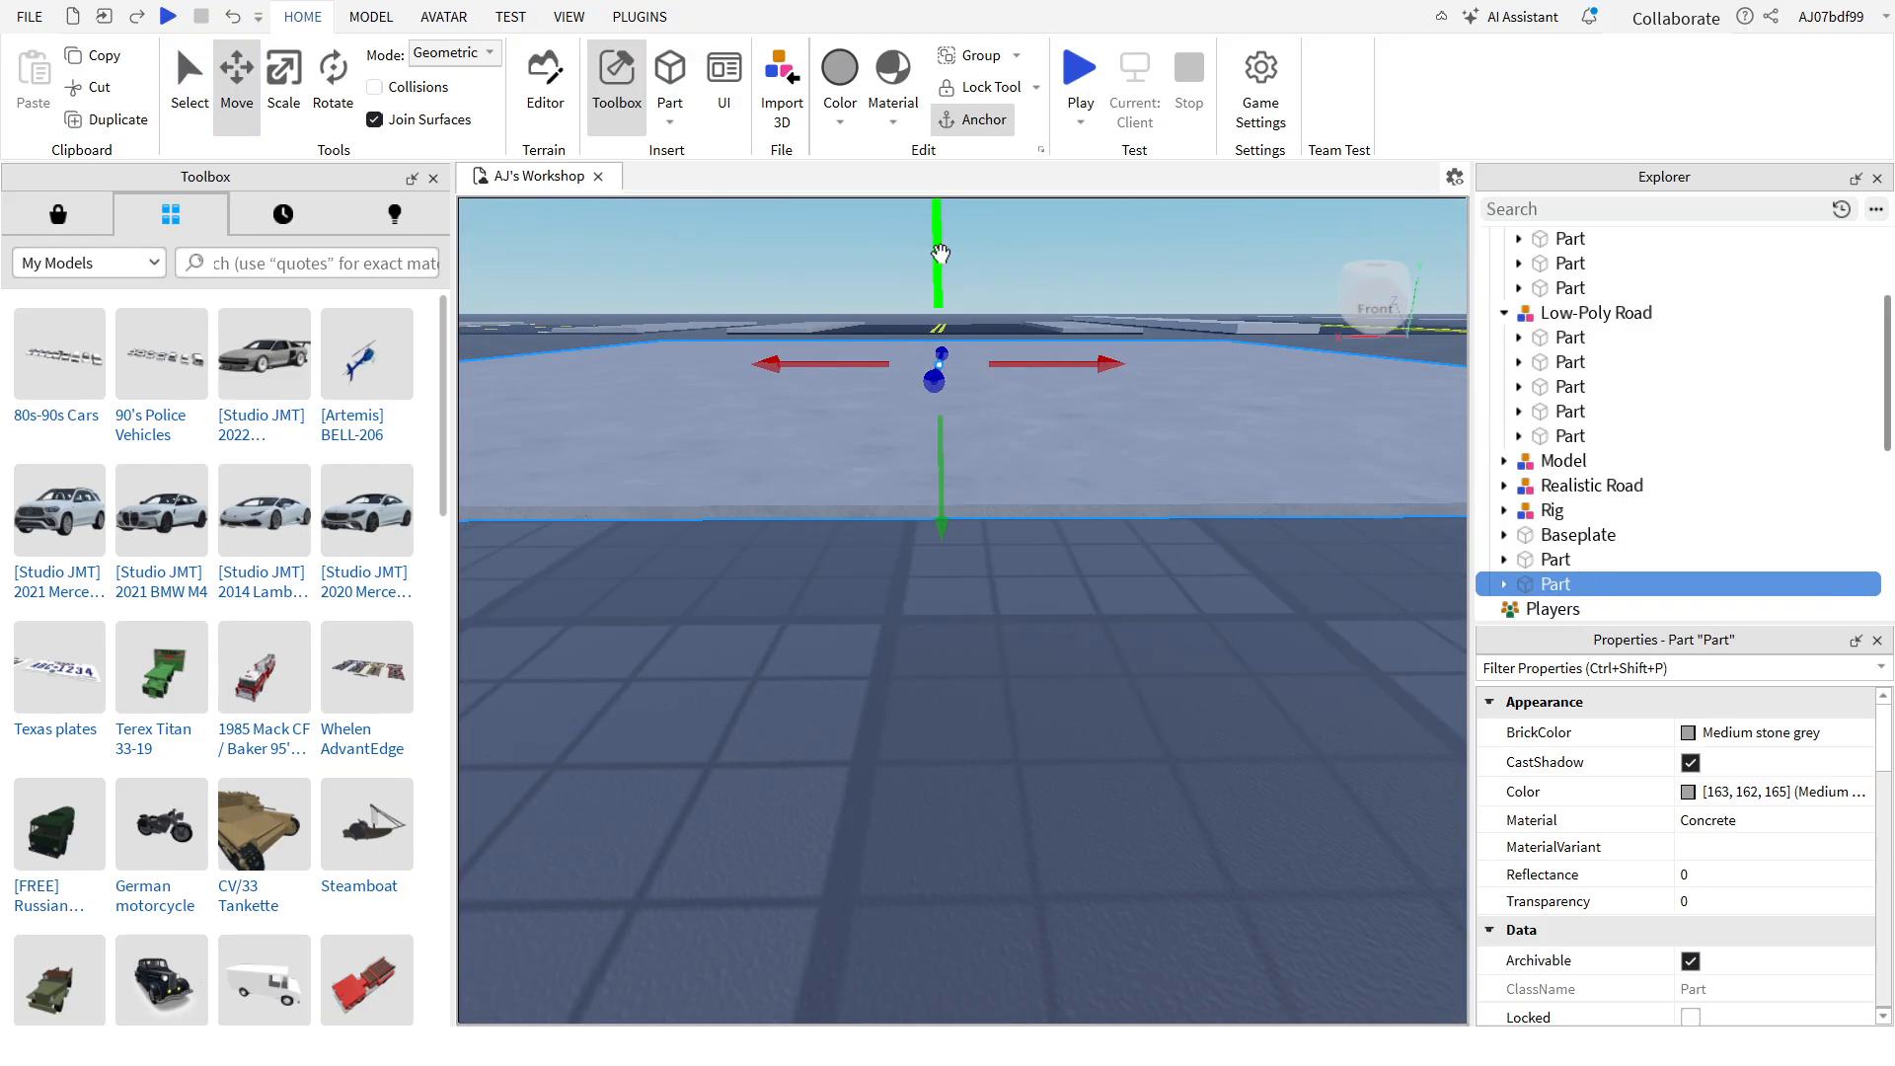
drag(939, 253, 940, 241)
scroll(1828, 952, down, 3)
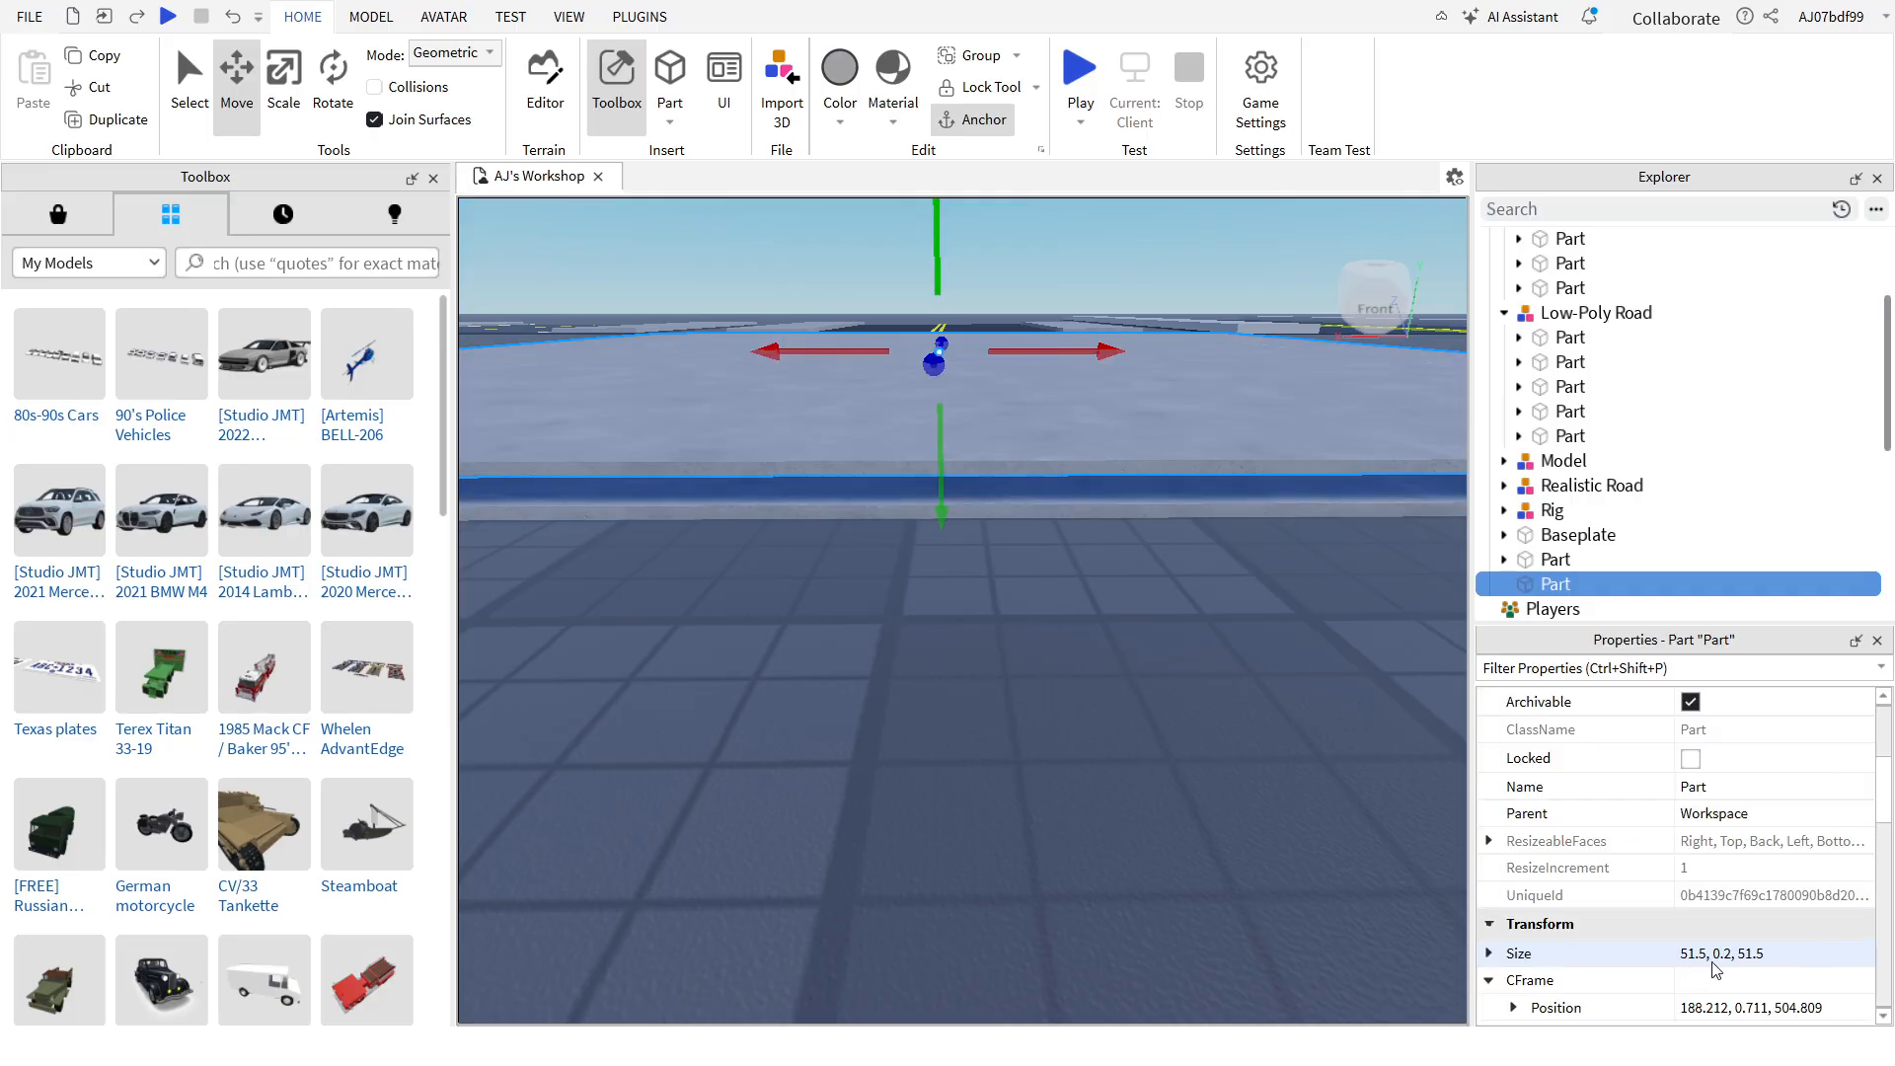
click(1725, 958)
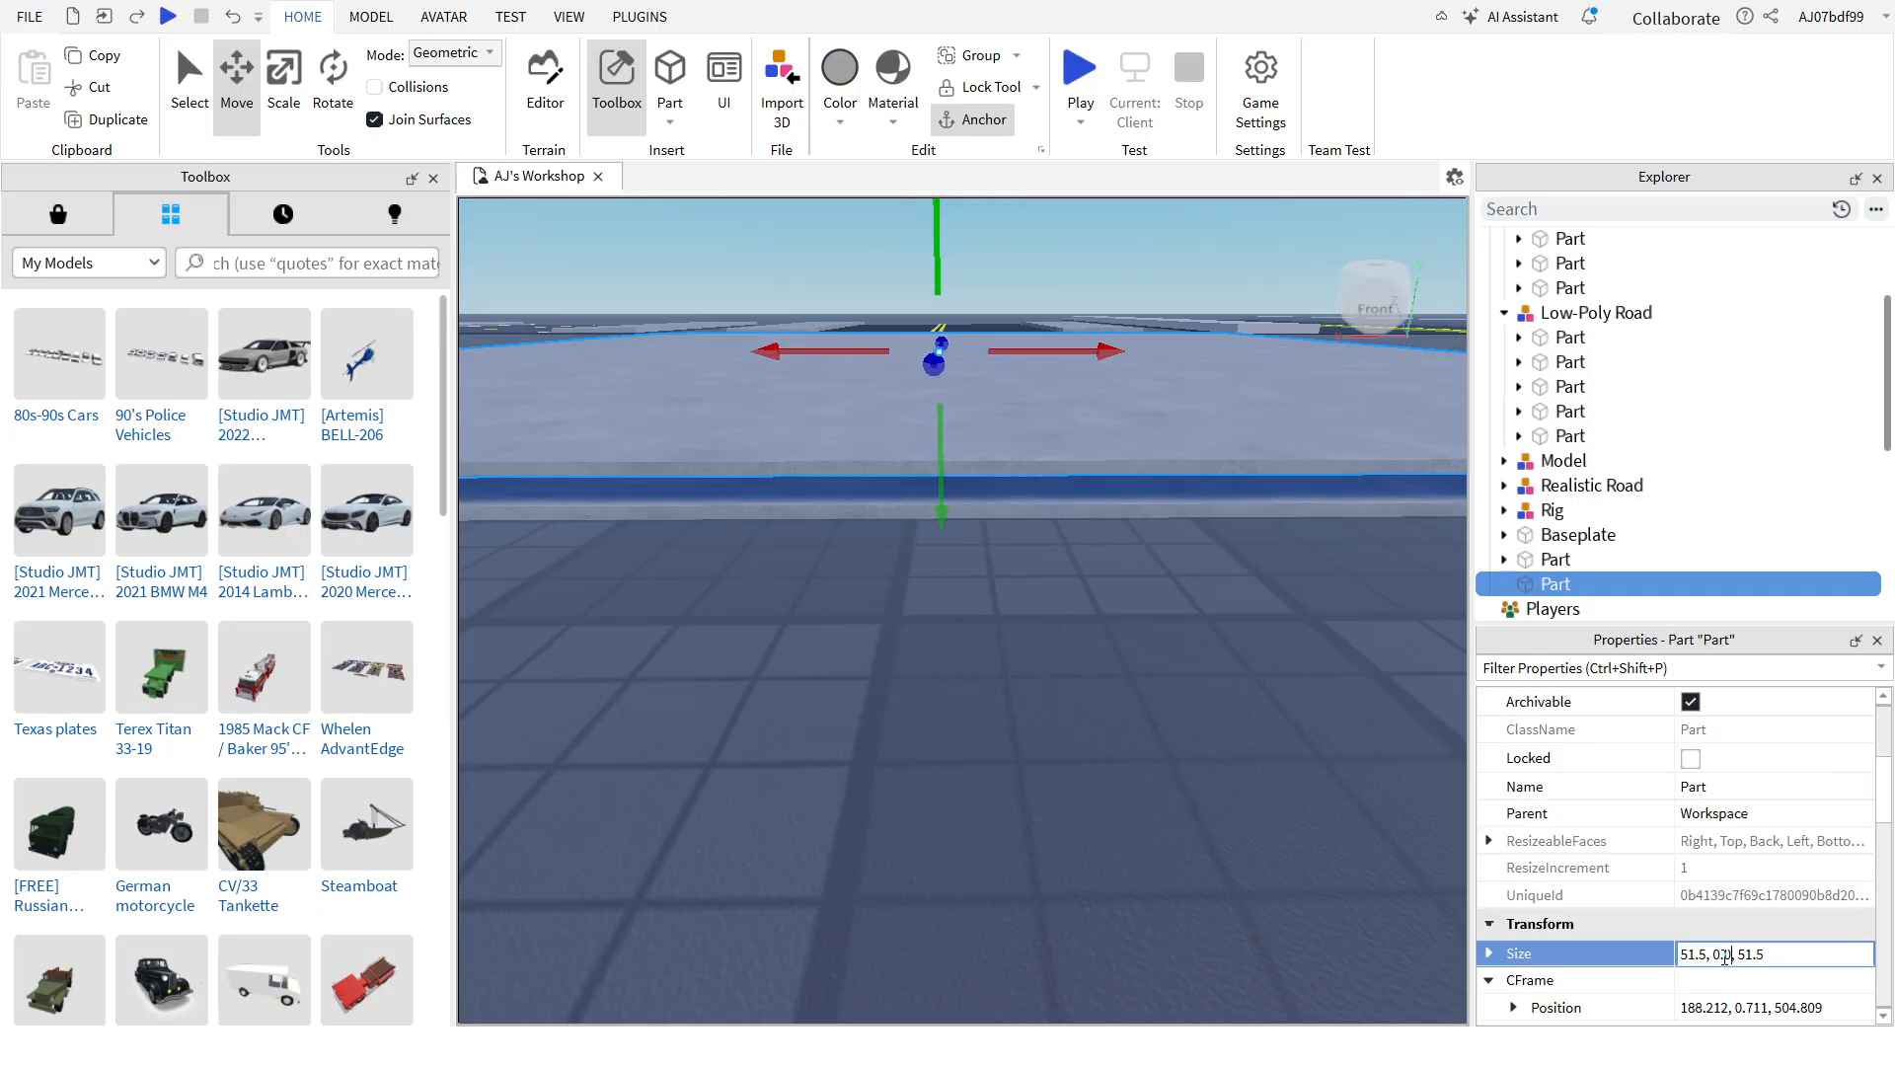
text(5)
key(Return)
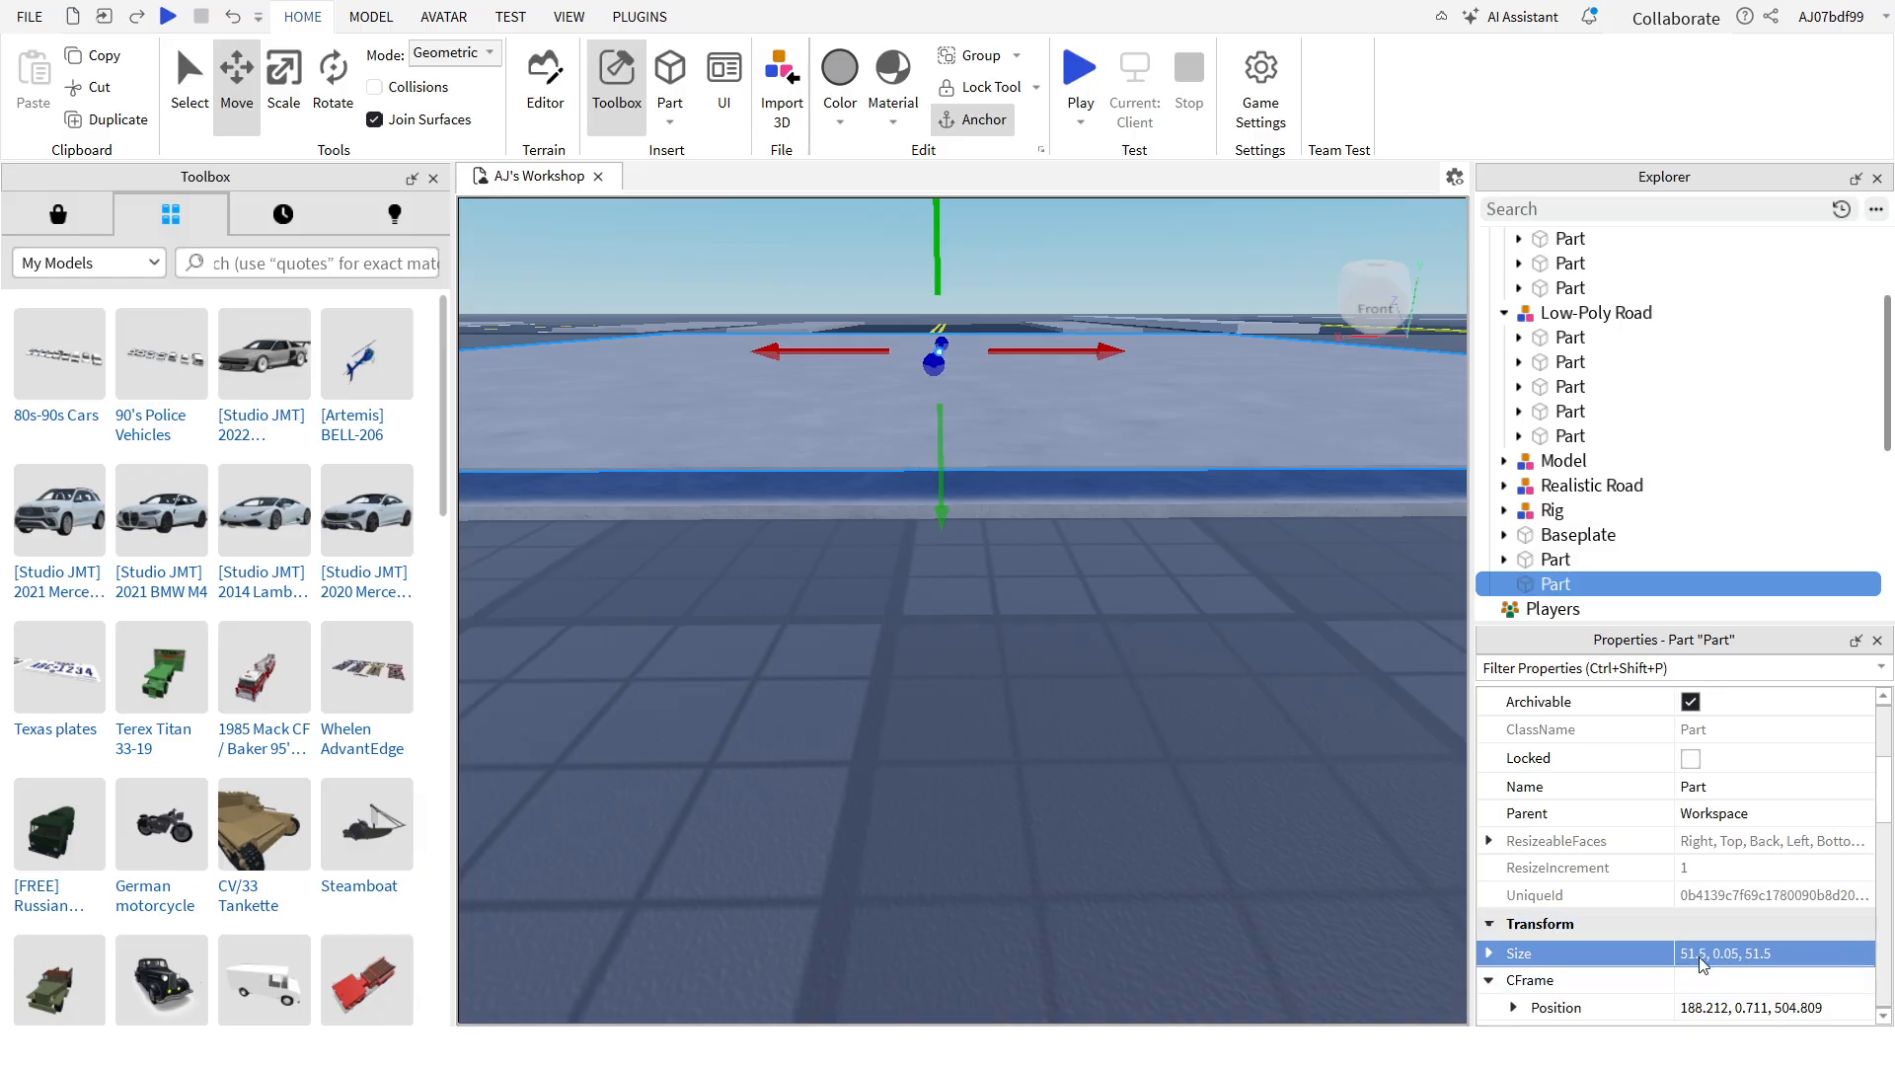
Step: Narrow the copy to a 0.5, 0.05, 51.5 strip and lower it onto the slab's surface
double_click(1701, 957)
text(0)
key(Return)
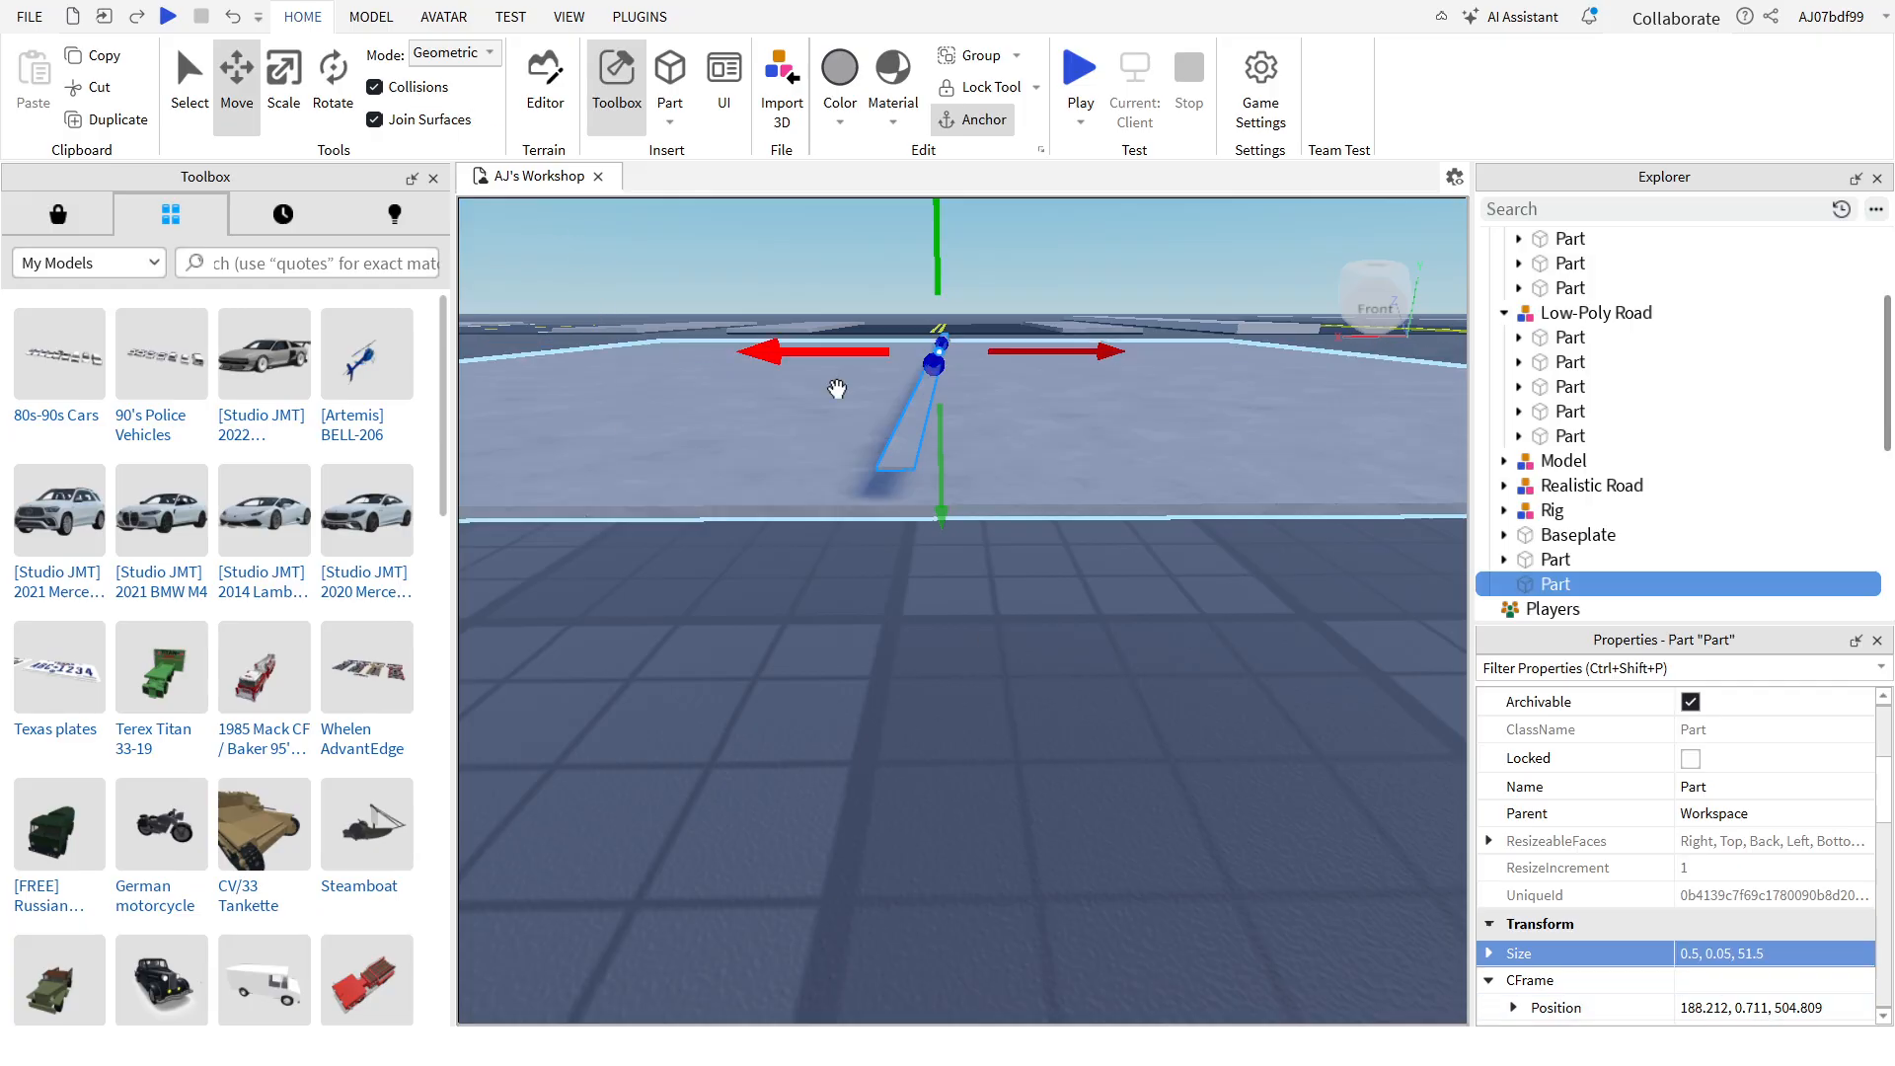
drag(939, 481, 939, 493)
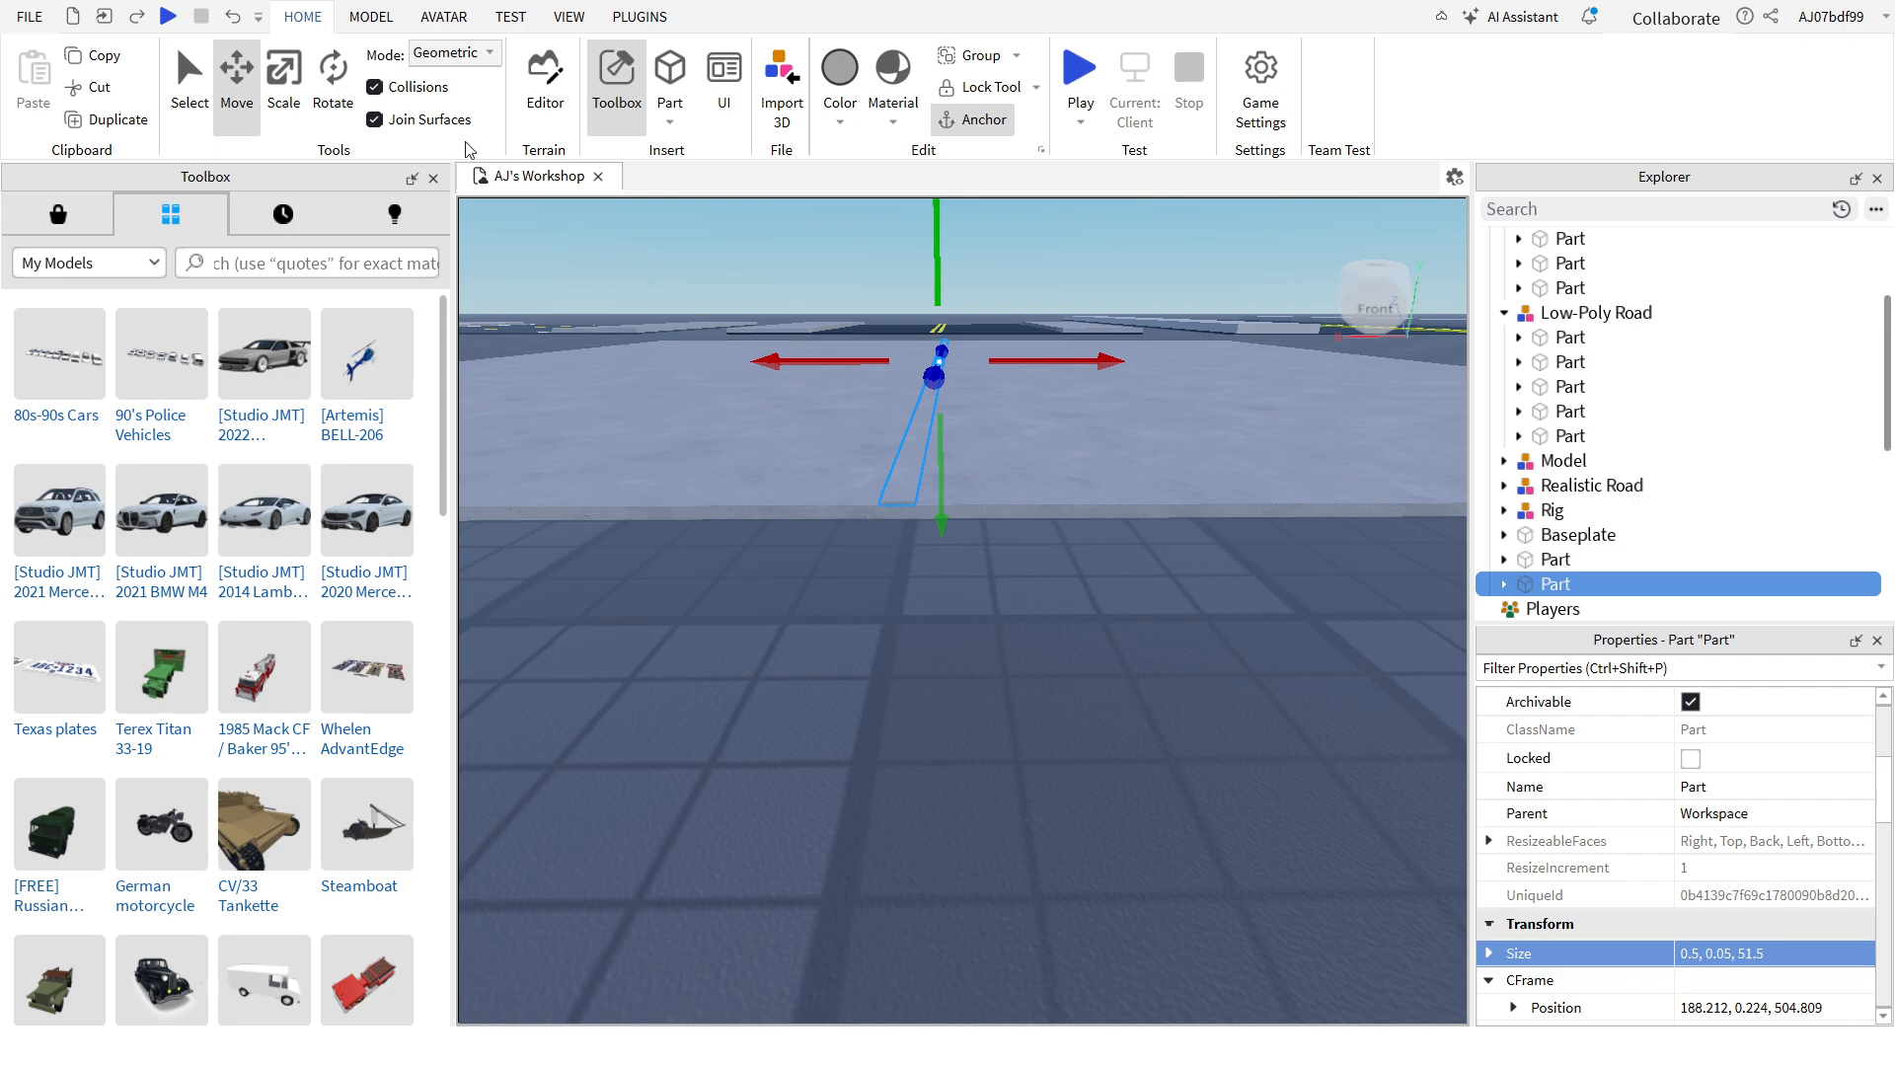
Step: Place duplicates of the strip side by side using collisions as spacing, and delete the middle strip to leave two separated centre lines
click(426, 90)
click(106, 119)
mouse_move(1061, 360)
mouse_down()
mouse_move(1019, 361)
mouse_move(1092, 360)
mouse_move(1067, 372)
mouse_up()
click(423, 91)
right_drag(1027, 499, 1027, 500)
click(387, 87)
drag(832, 272, 794, 272)
click(421, 88)
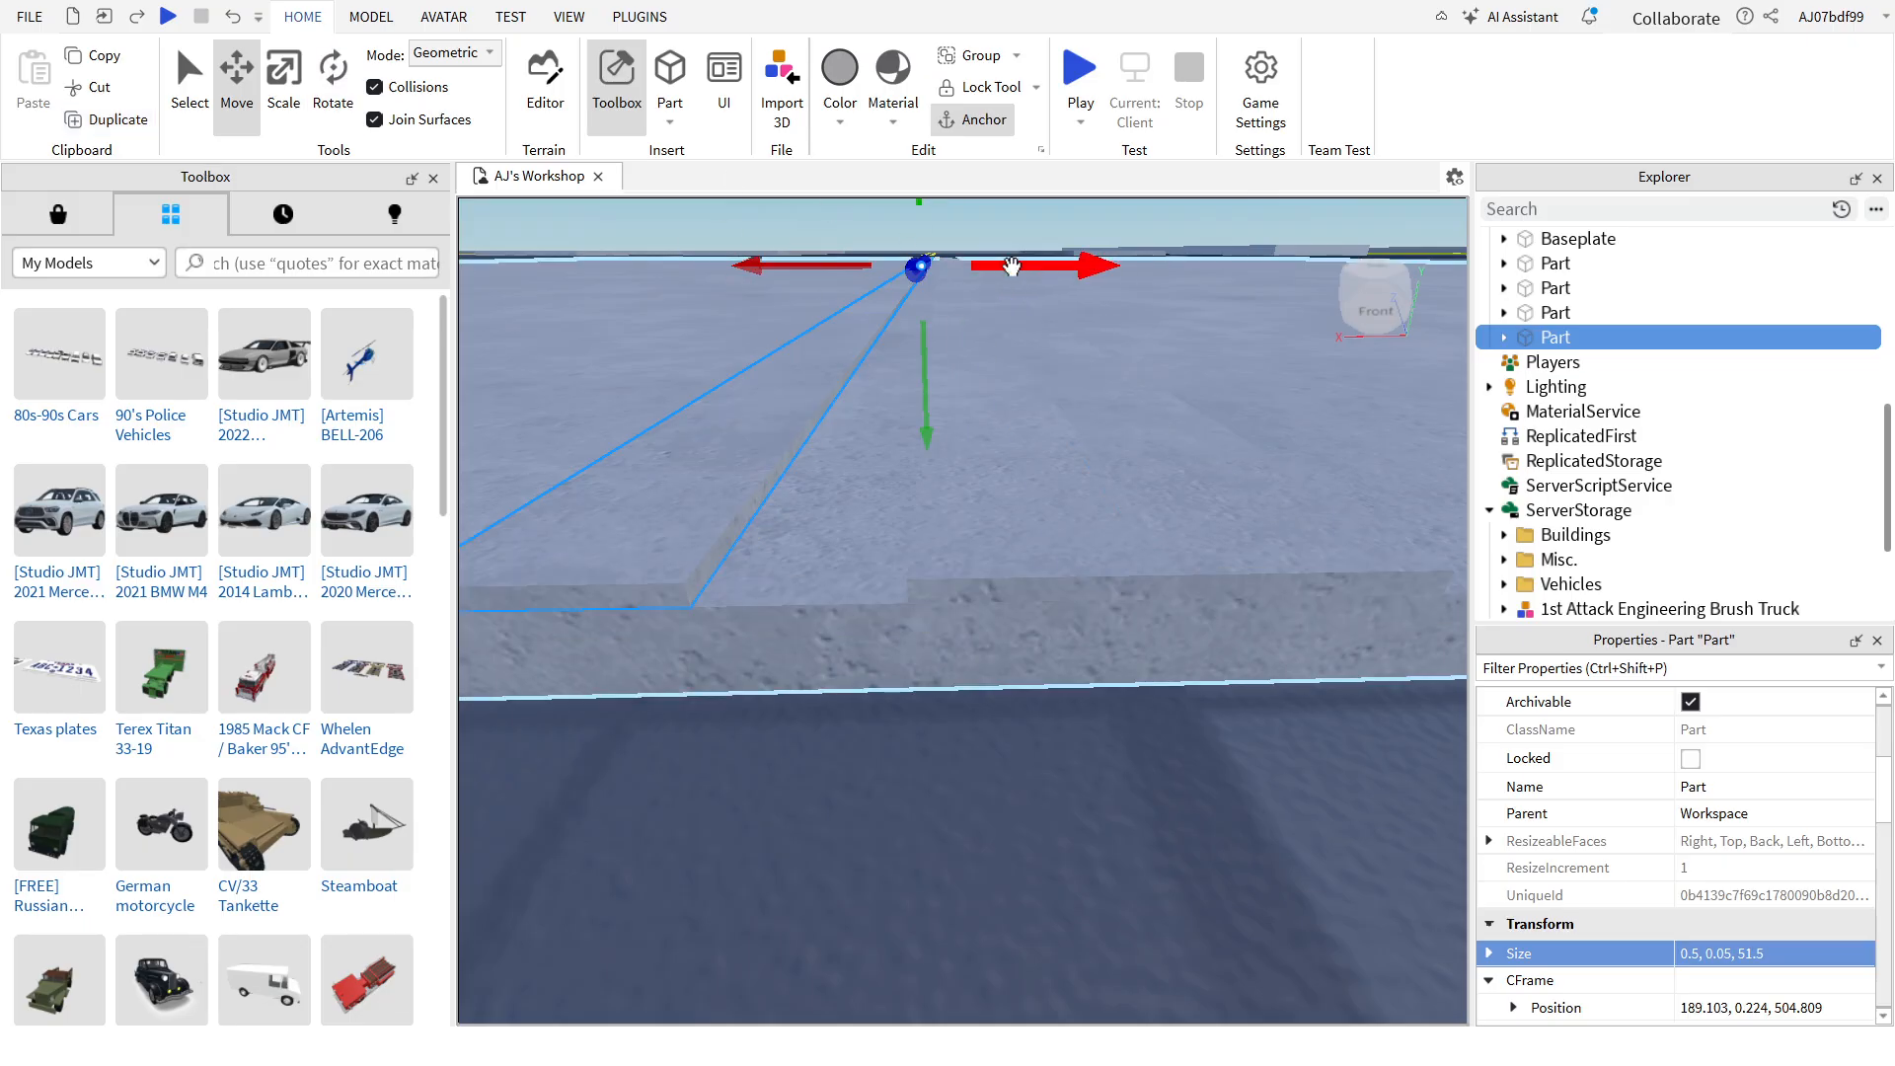
click(994, 502)
key(Delete)
Step: Colour the two centre line strips Bright yellow
click(1256, 500)
ctrl+click(850, 489)
click(1766, 731)
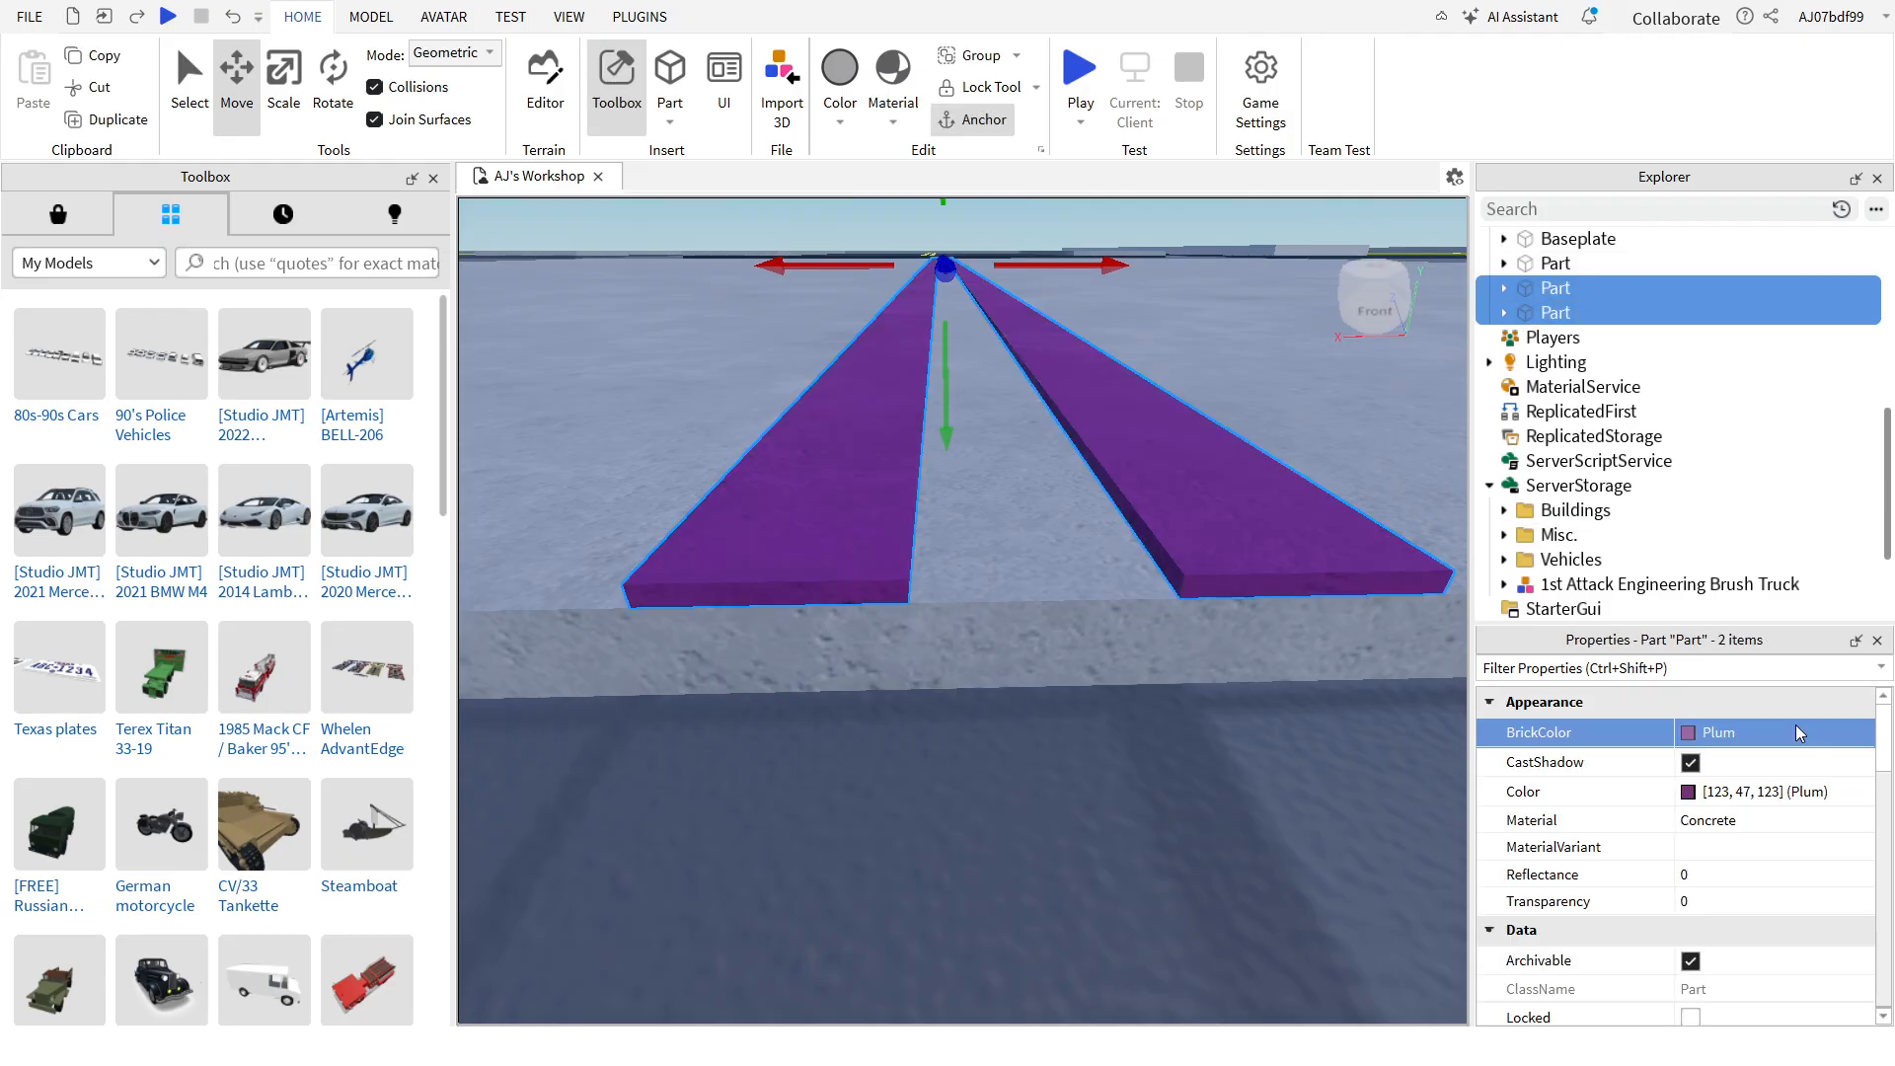
Step: Set the road base slab's colour to Black
click(1107, 587)
click(1739, 733)
click(1693, 988)
click(1205, 787)
scroll(1205, 788, down, 6)
right_drag(1205, 787, 1226, 505)
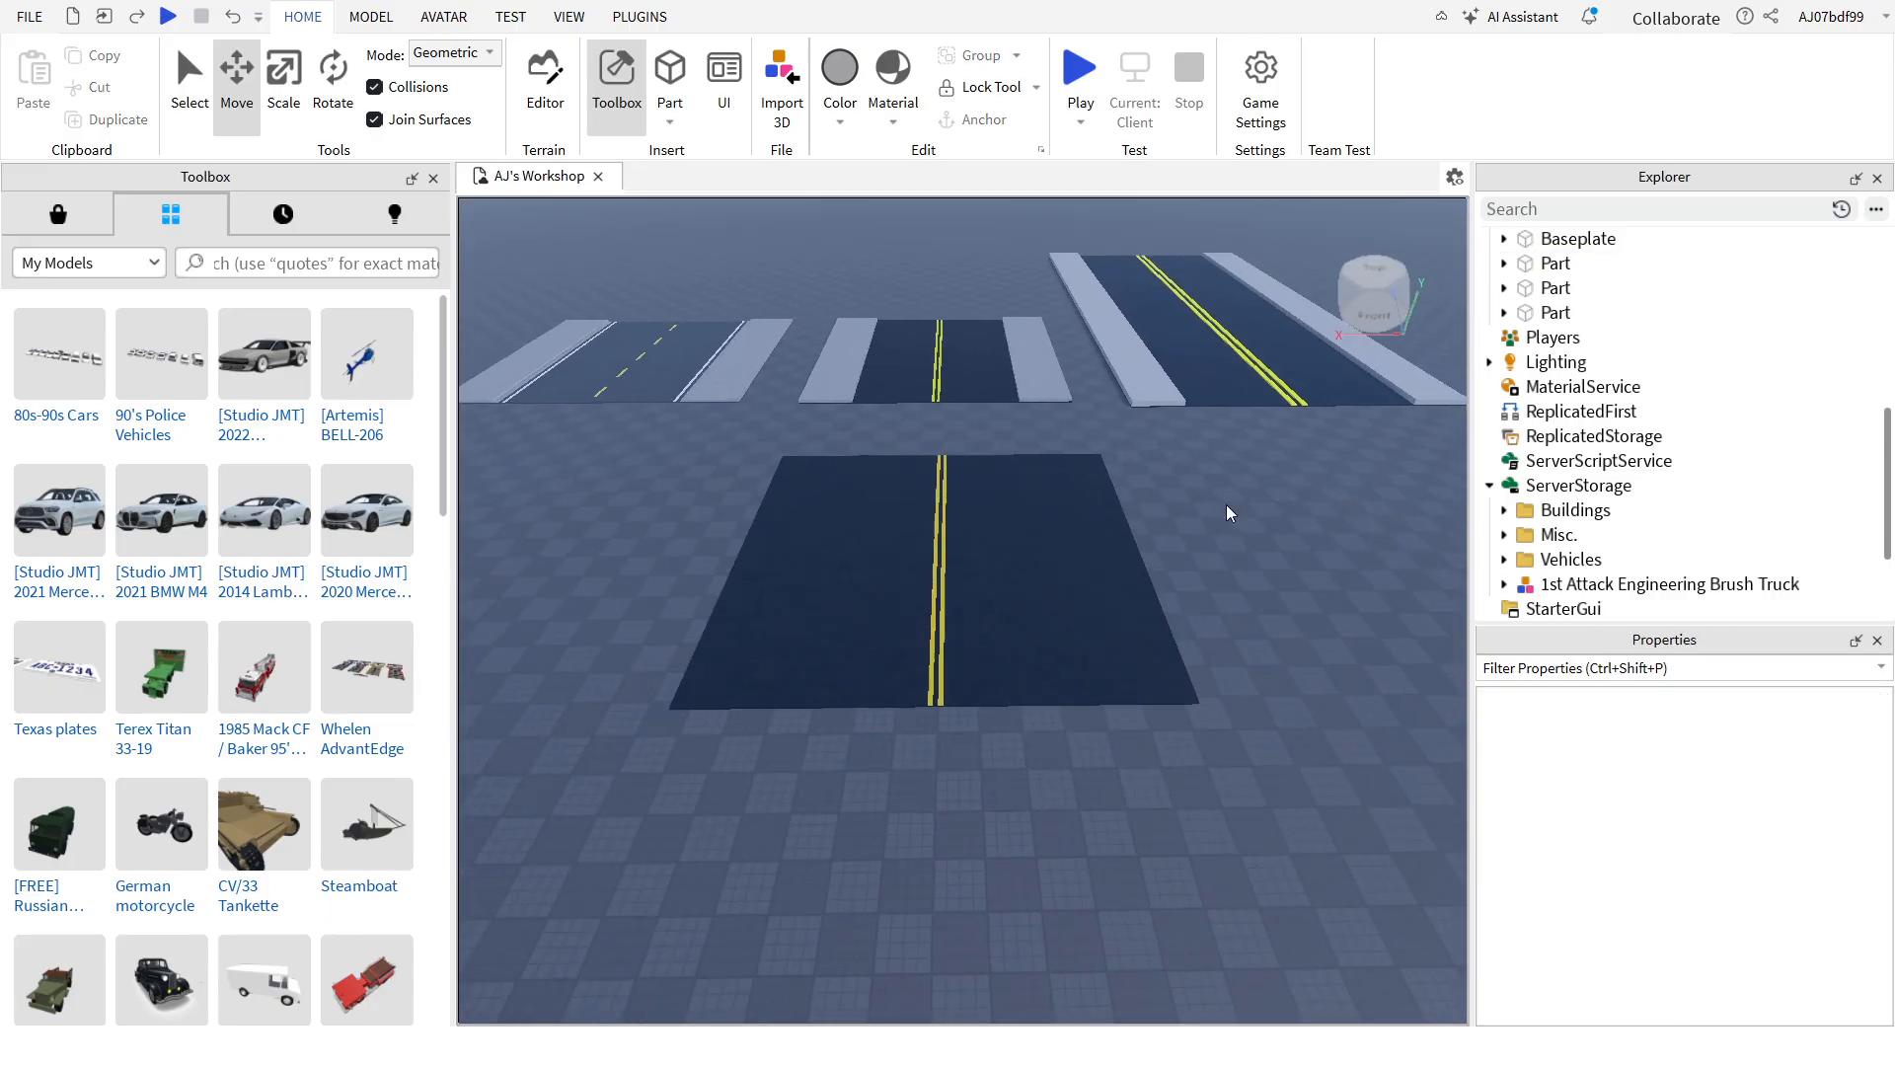
Step: Check the size of a sidewalk part on the existing Low-Poly Road
key(d)
key(w)
key(d)
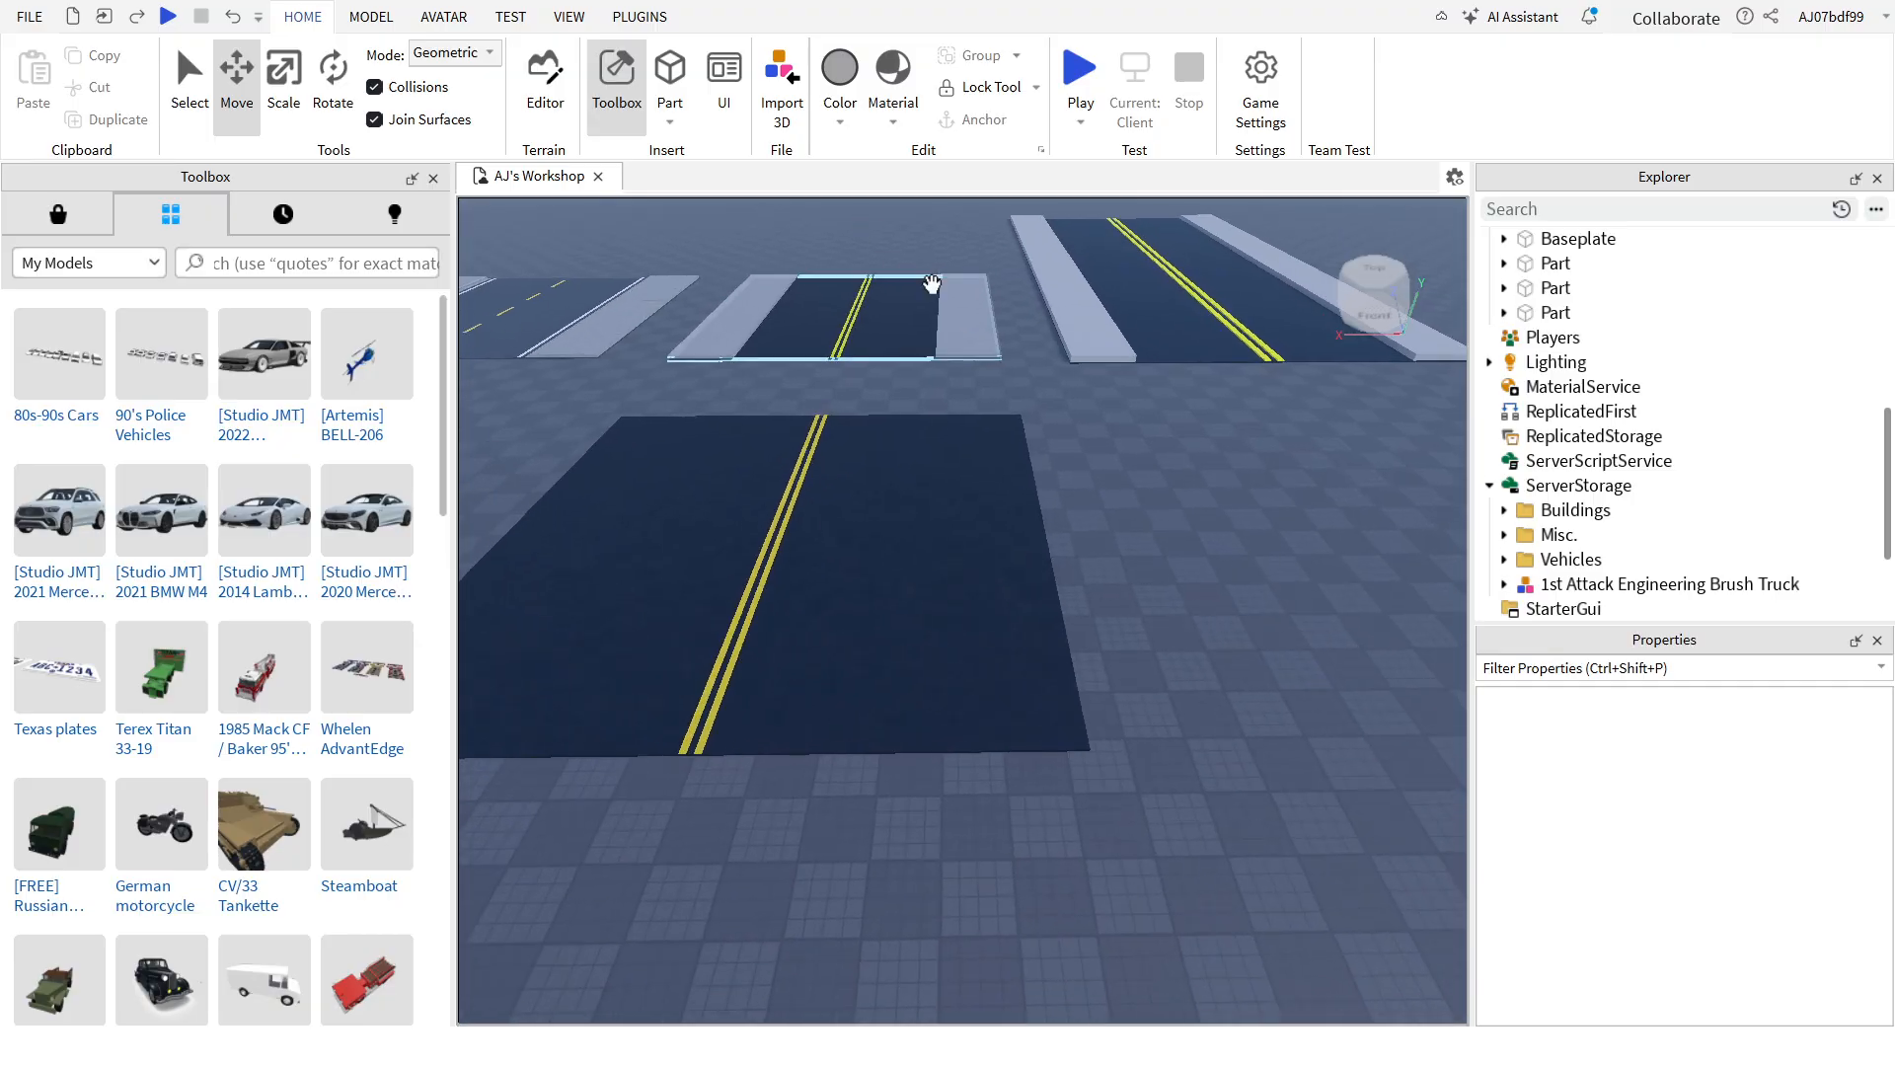
click(962, 296)
scroll(1778, 915, down, 3)
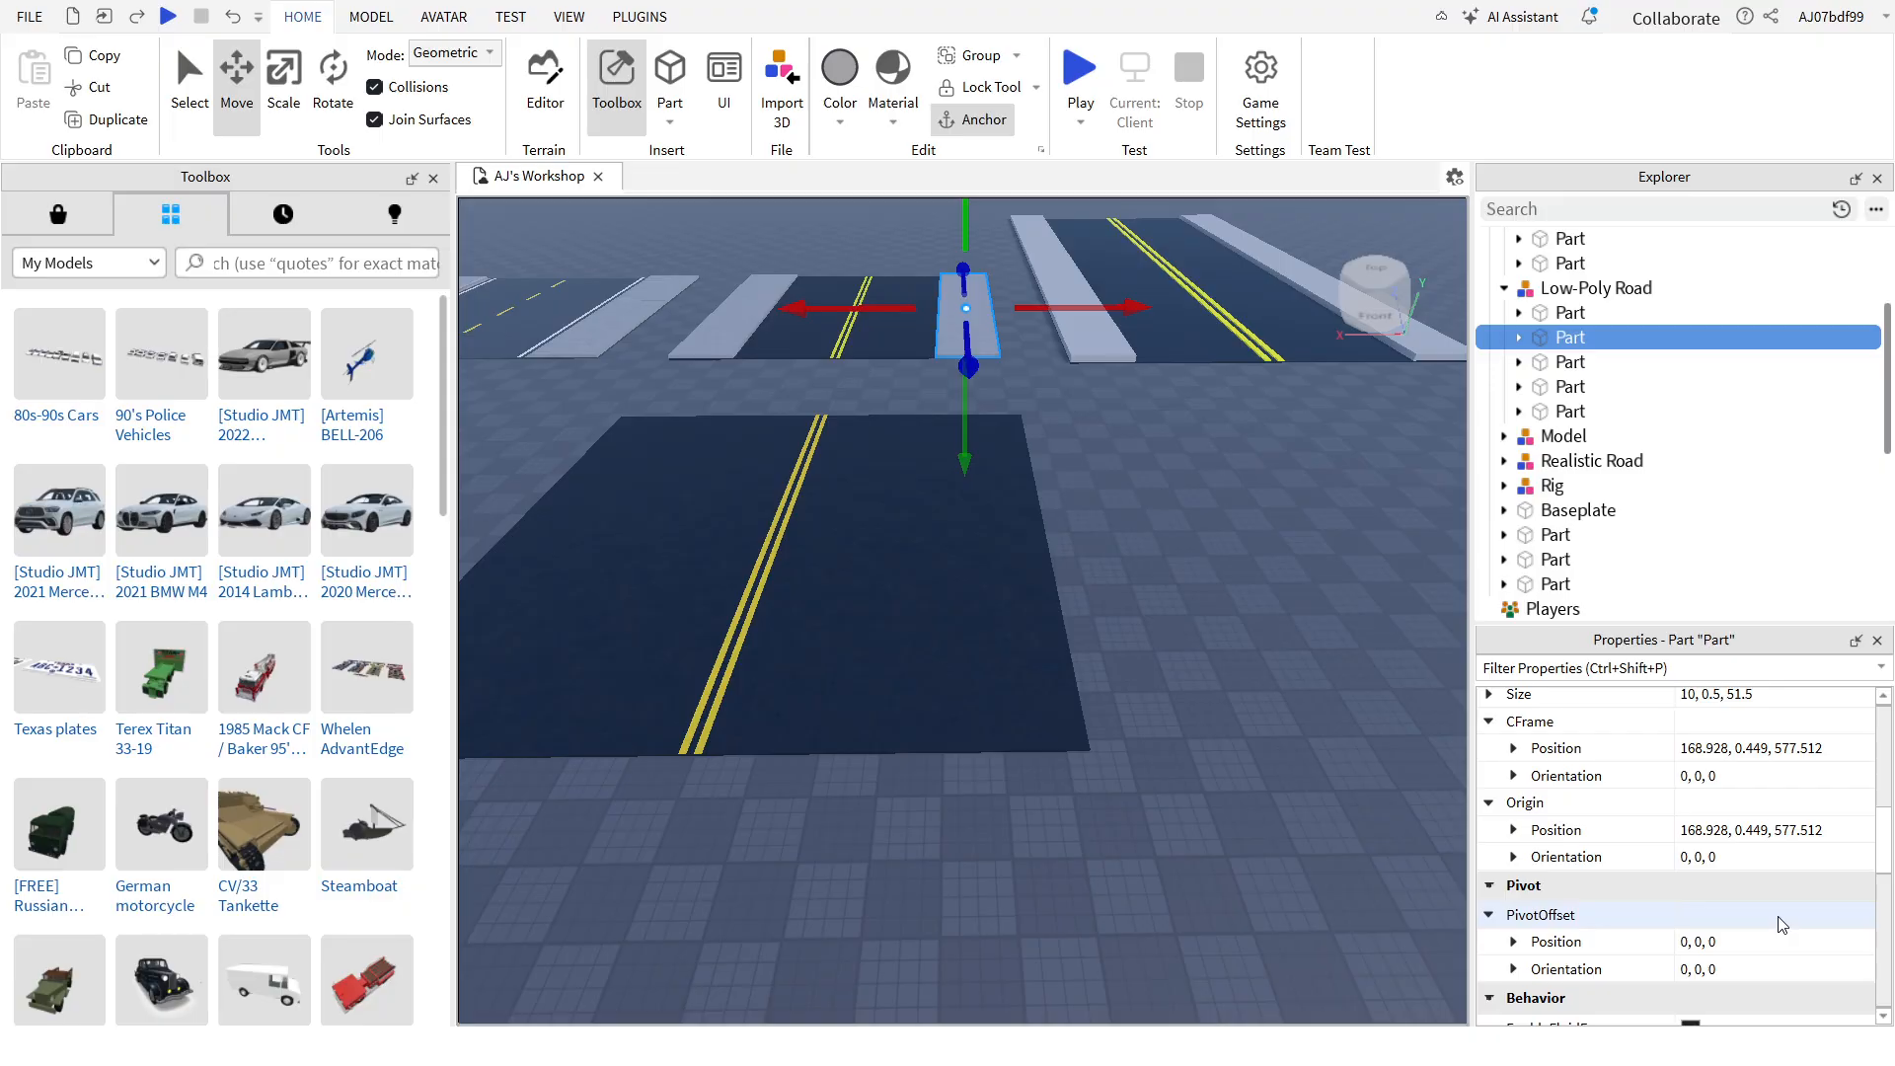
click(1171, 738)
Step: Insert a new block part on the baseplate beside the black road slab
right_drag(1170, 738, 1170, 737)
key(w)
key(d)
key(q)
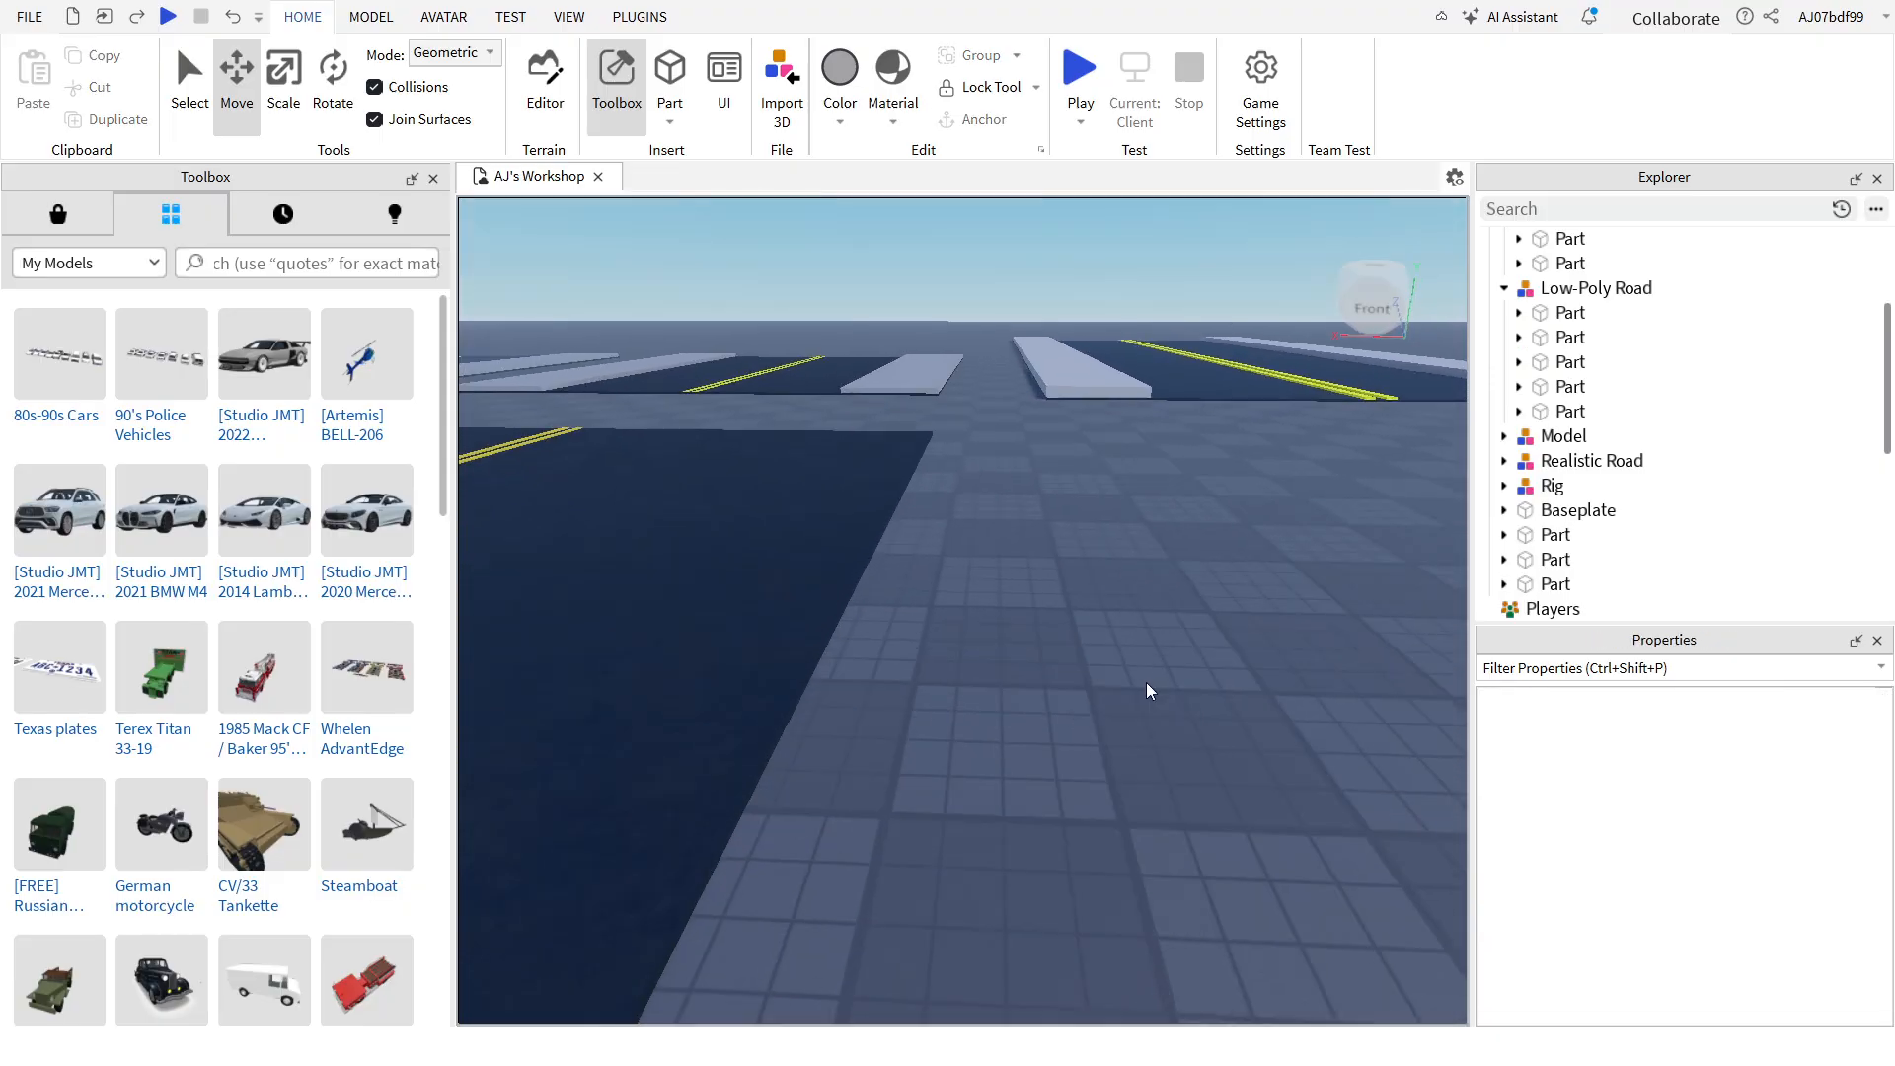
click(670, 74)
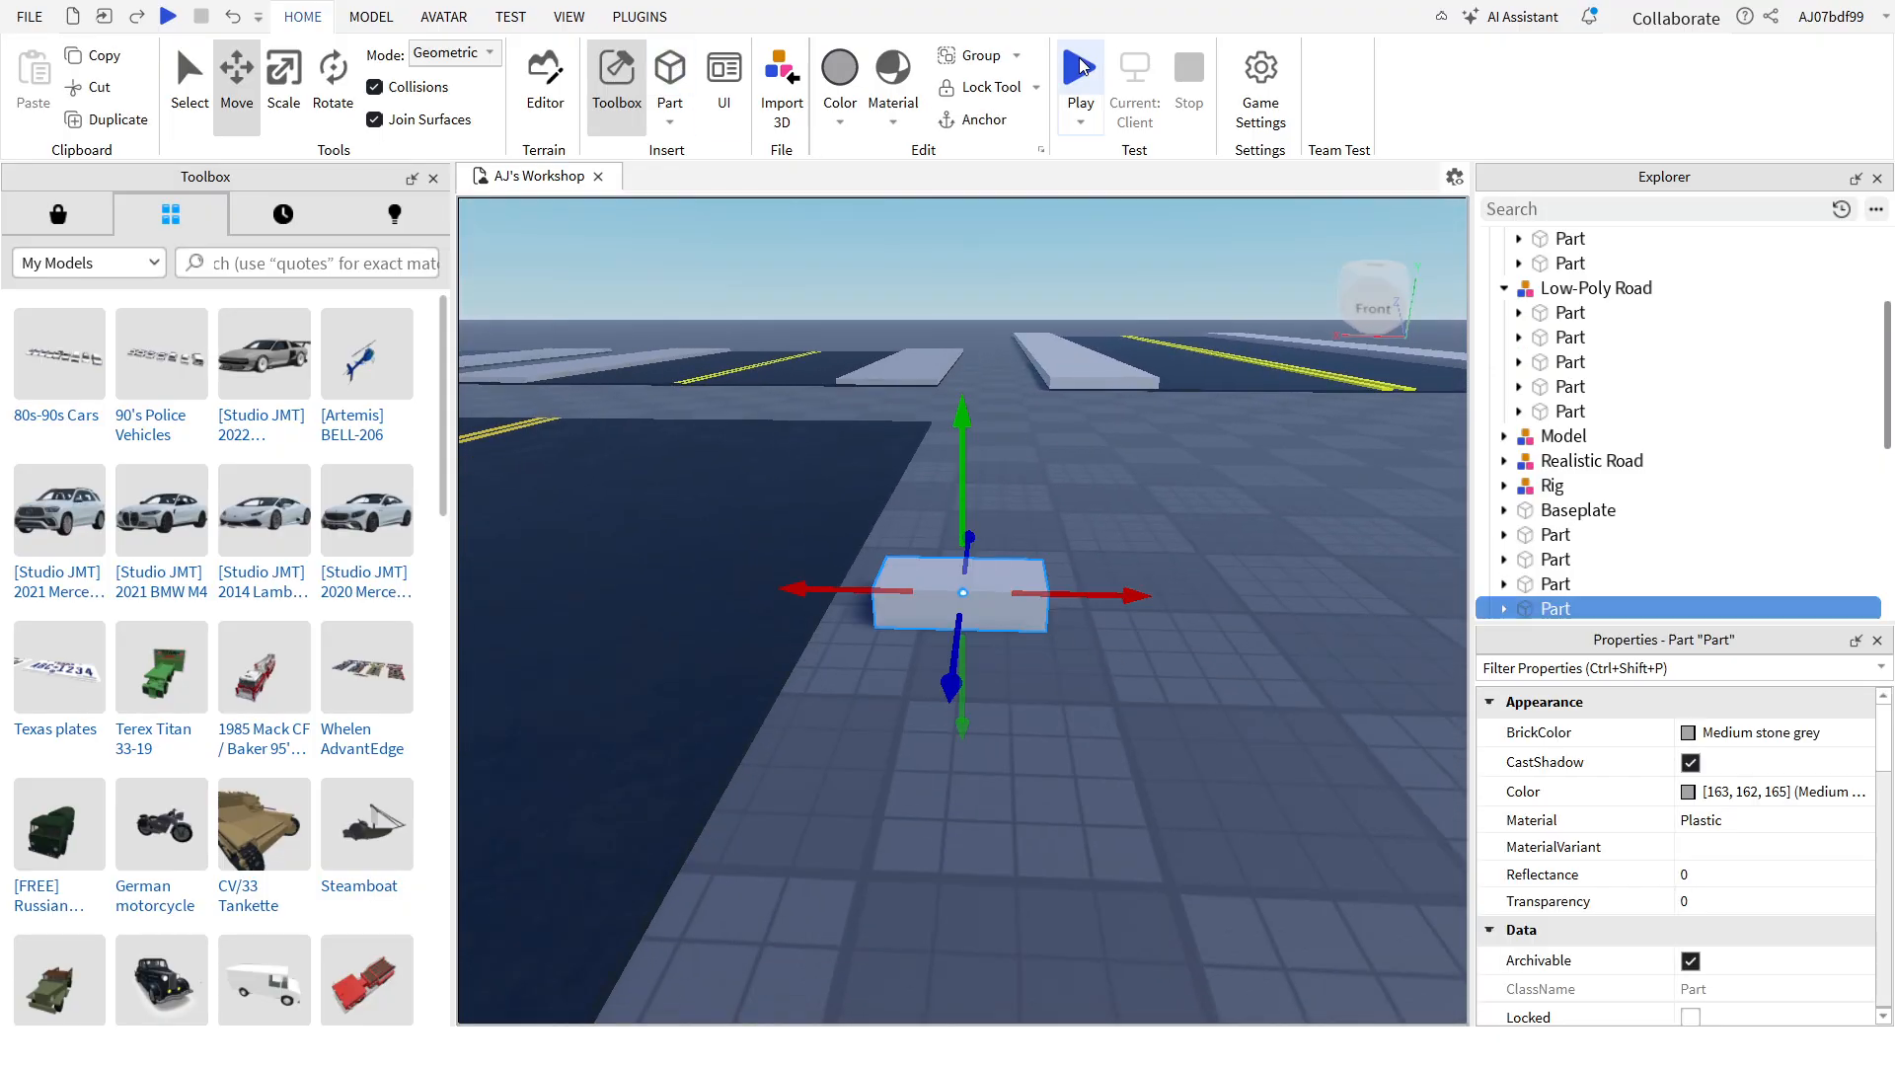
click(703, 576)
click(988, 608)
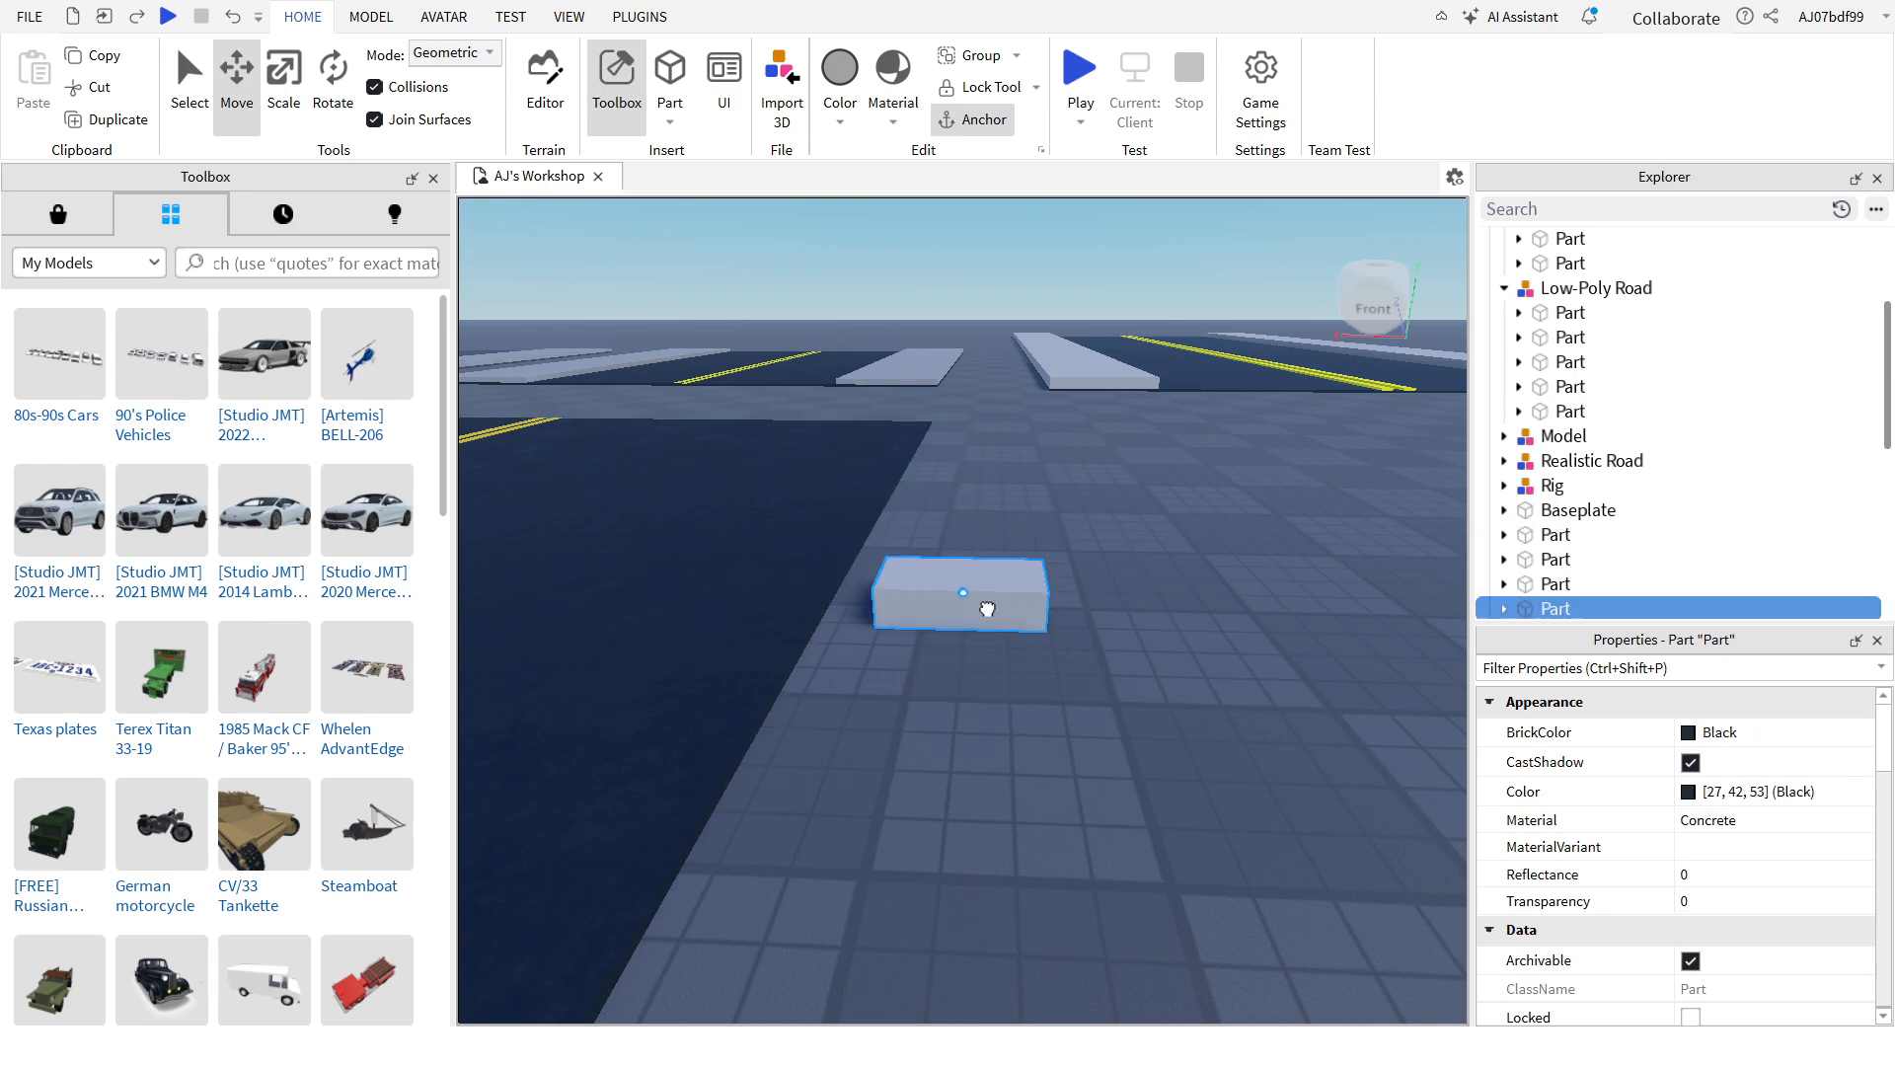
Step: Duplicate a yellow centre line and move the copy sideways towards the slab's edge near the loose grey block
right_drag(773, 808, 851, 792)
click(1110, 516)
click(390, 88)
scroll(1678, 444, down, 3)
key(f)
drag(1090, 557, 1135, 592)
Step: Resize the copied yellow strip to 10, 0.5, 51.5 as the sidewalk
scroll(1794, 979, down, 3)
click(1736, 953)
click(1732, 953)
double_click(1723, 953)
text(5)
key(Return)
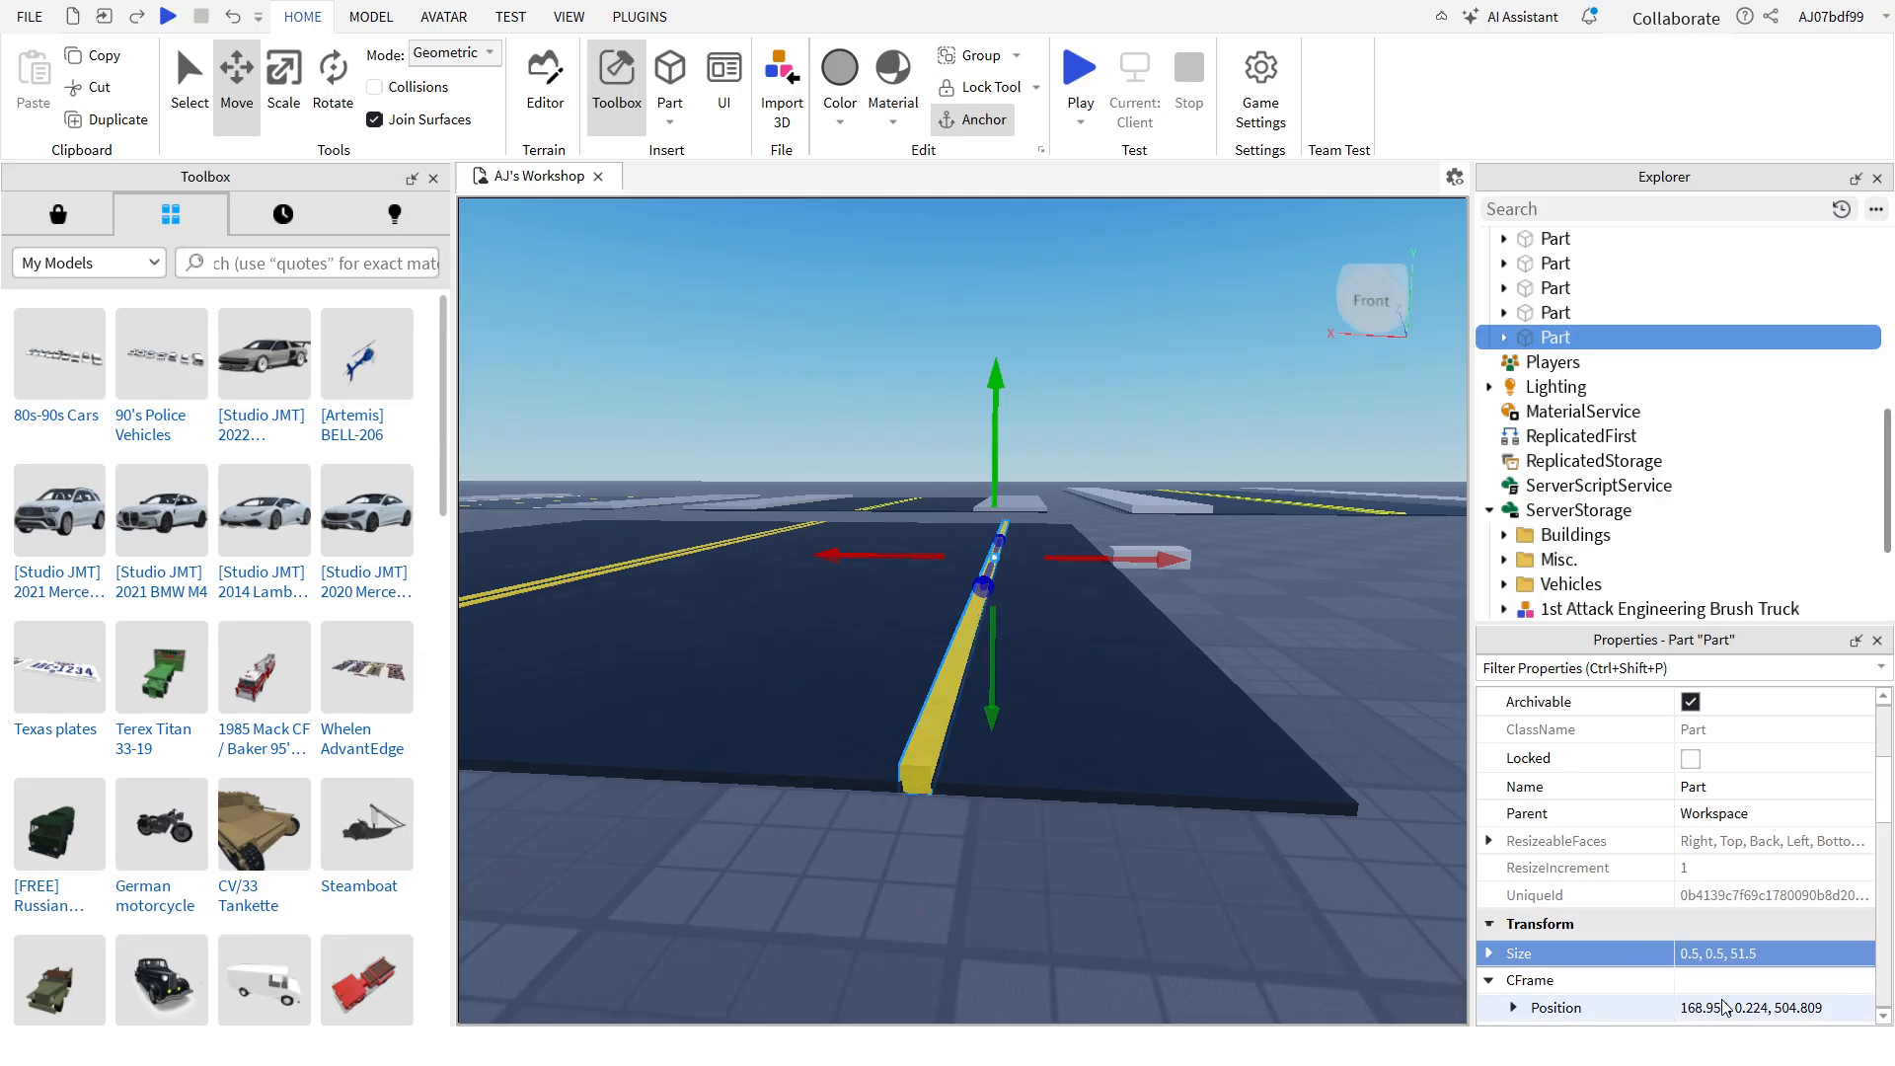
click(1690, 954)
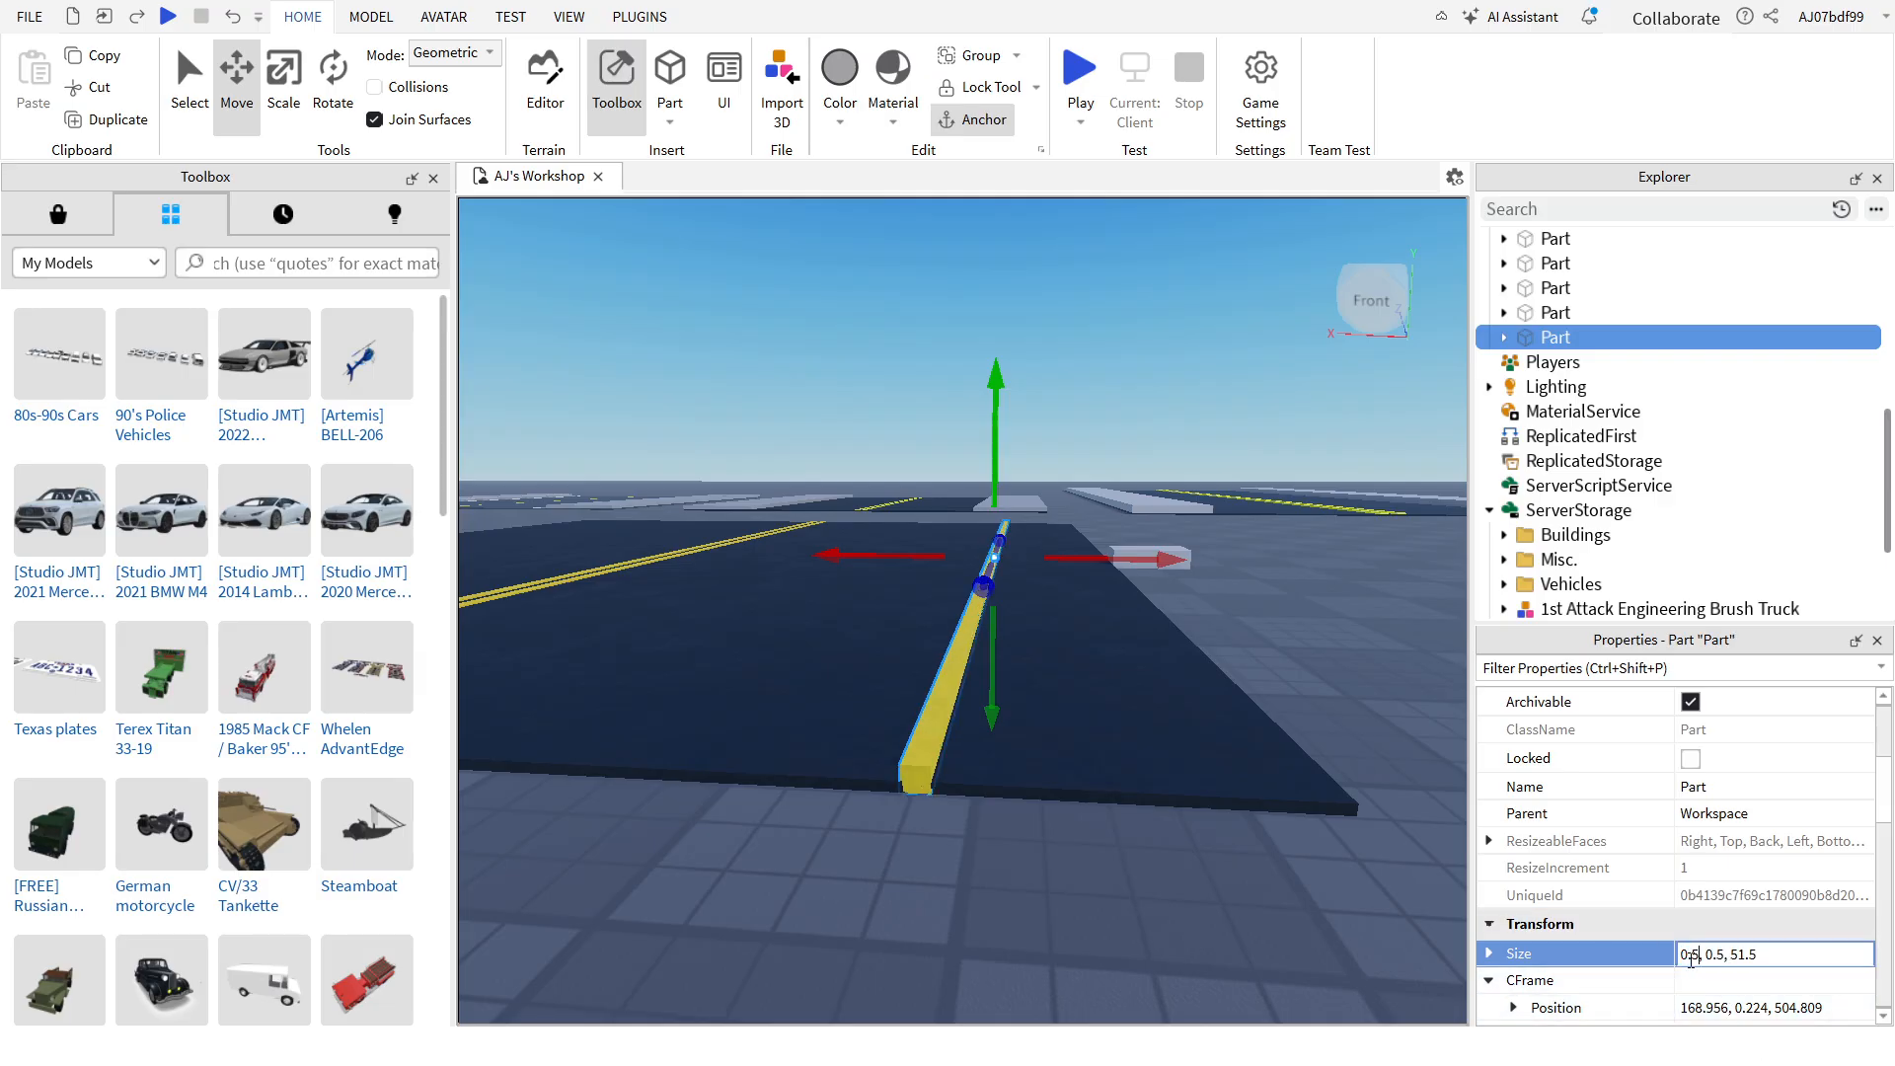
key(BackSpace)
key(BackSpace)
key(BackSpace)
text(10)
key(Return)
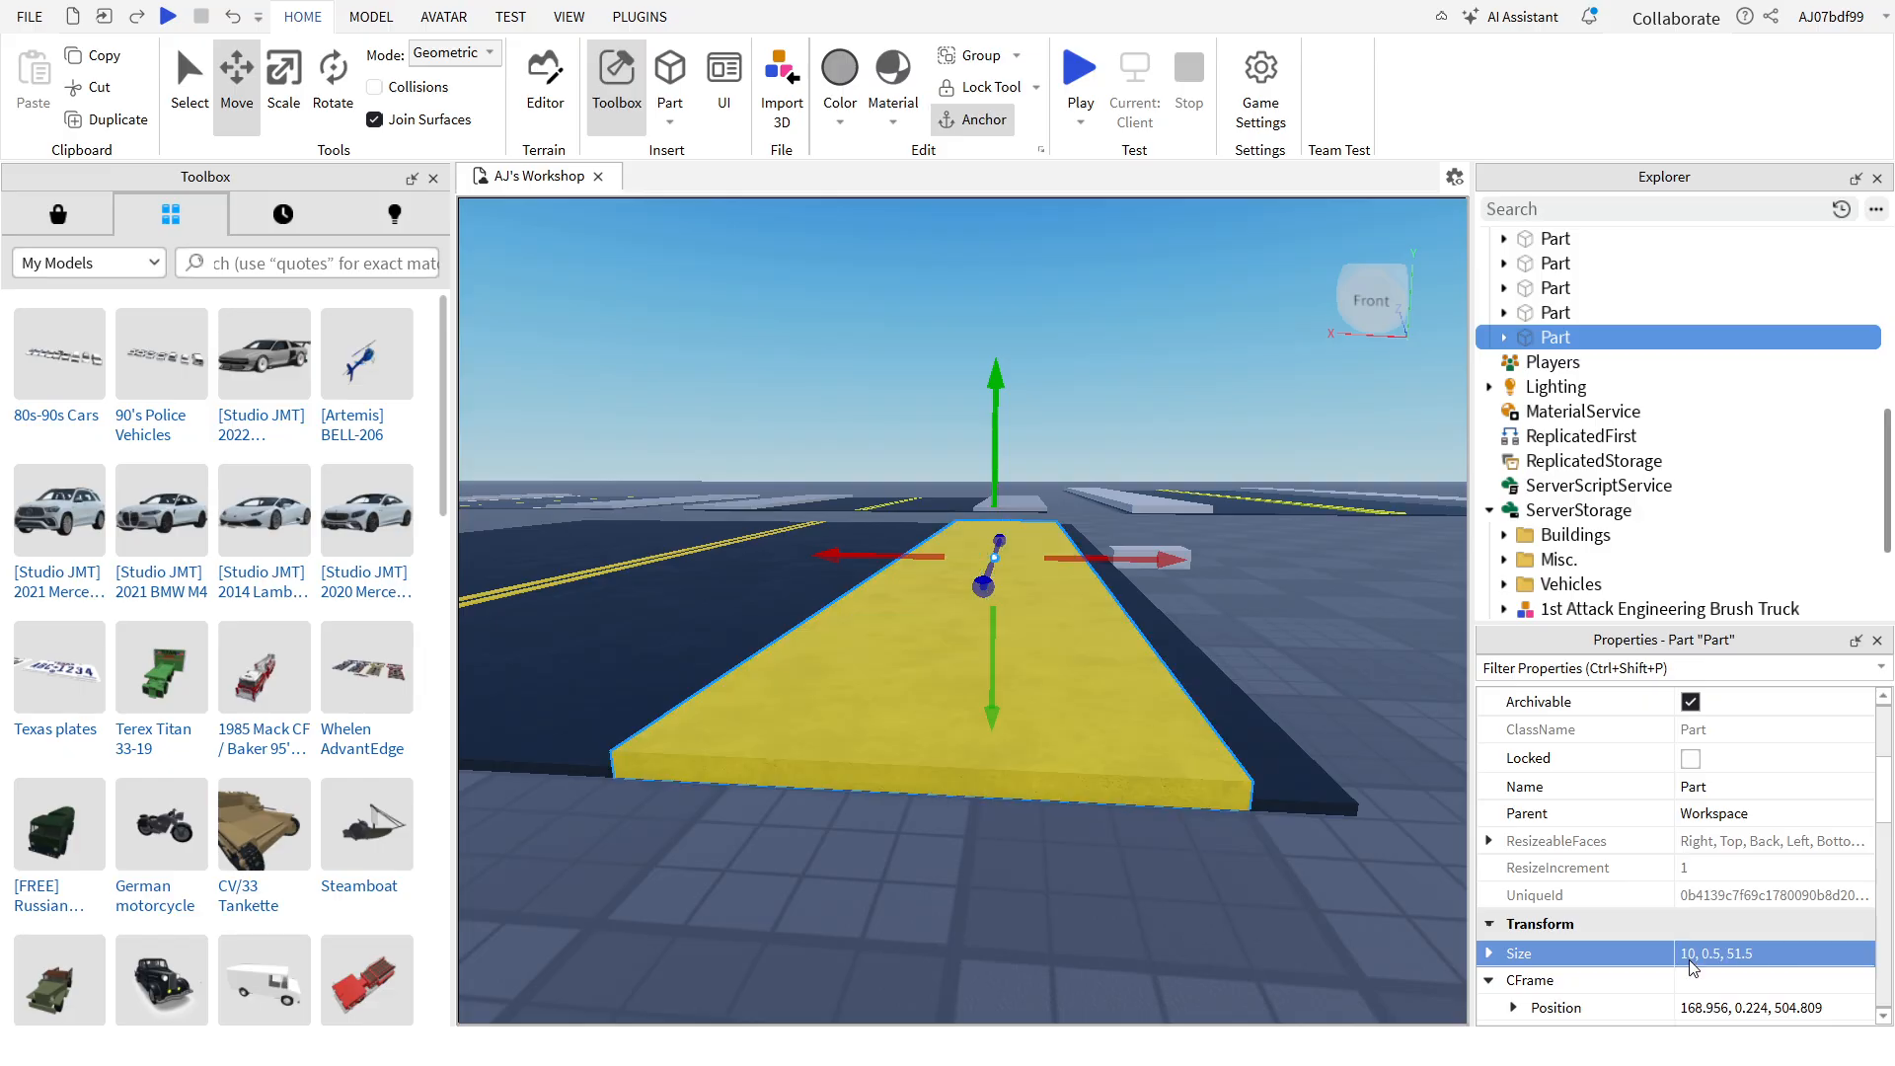
Step: Align the sidewalk with the slab's outer edge and set its colour to Medium stone grey
mouse_move(996, 429)
mouse_down()
mouse_move(995, 410)
mouse_move(998, 452)
mouse_up()
click(375, 87)
drag(1135, 545, 1170, 555)
scroll(1721, 905, up, 3)
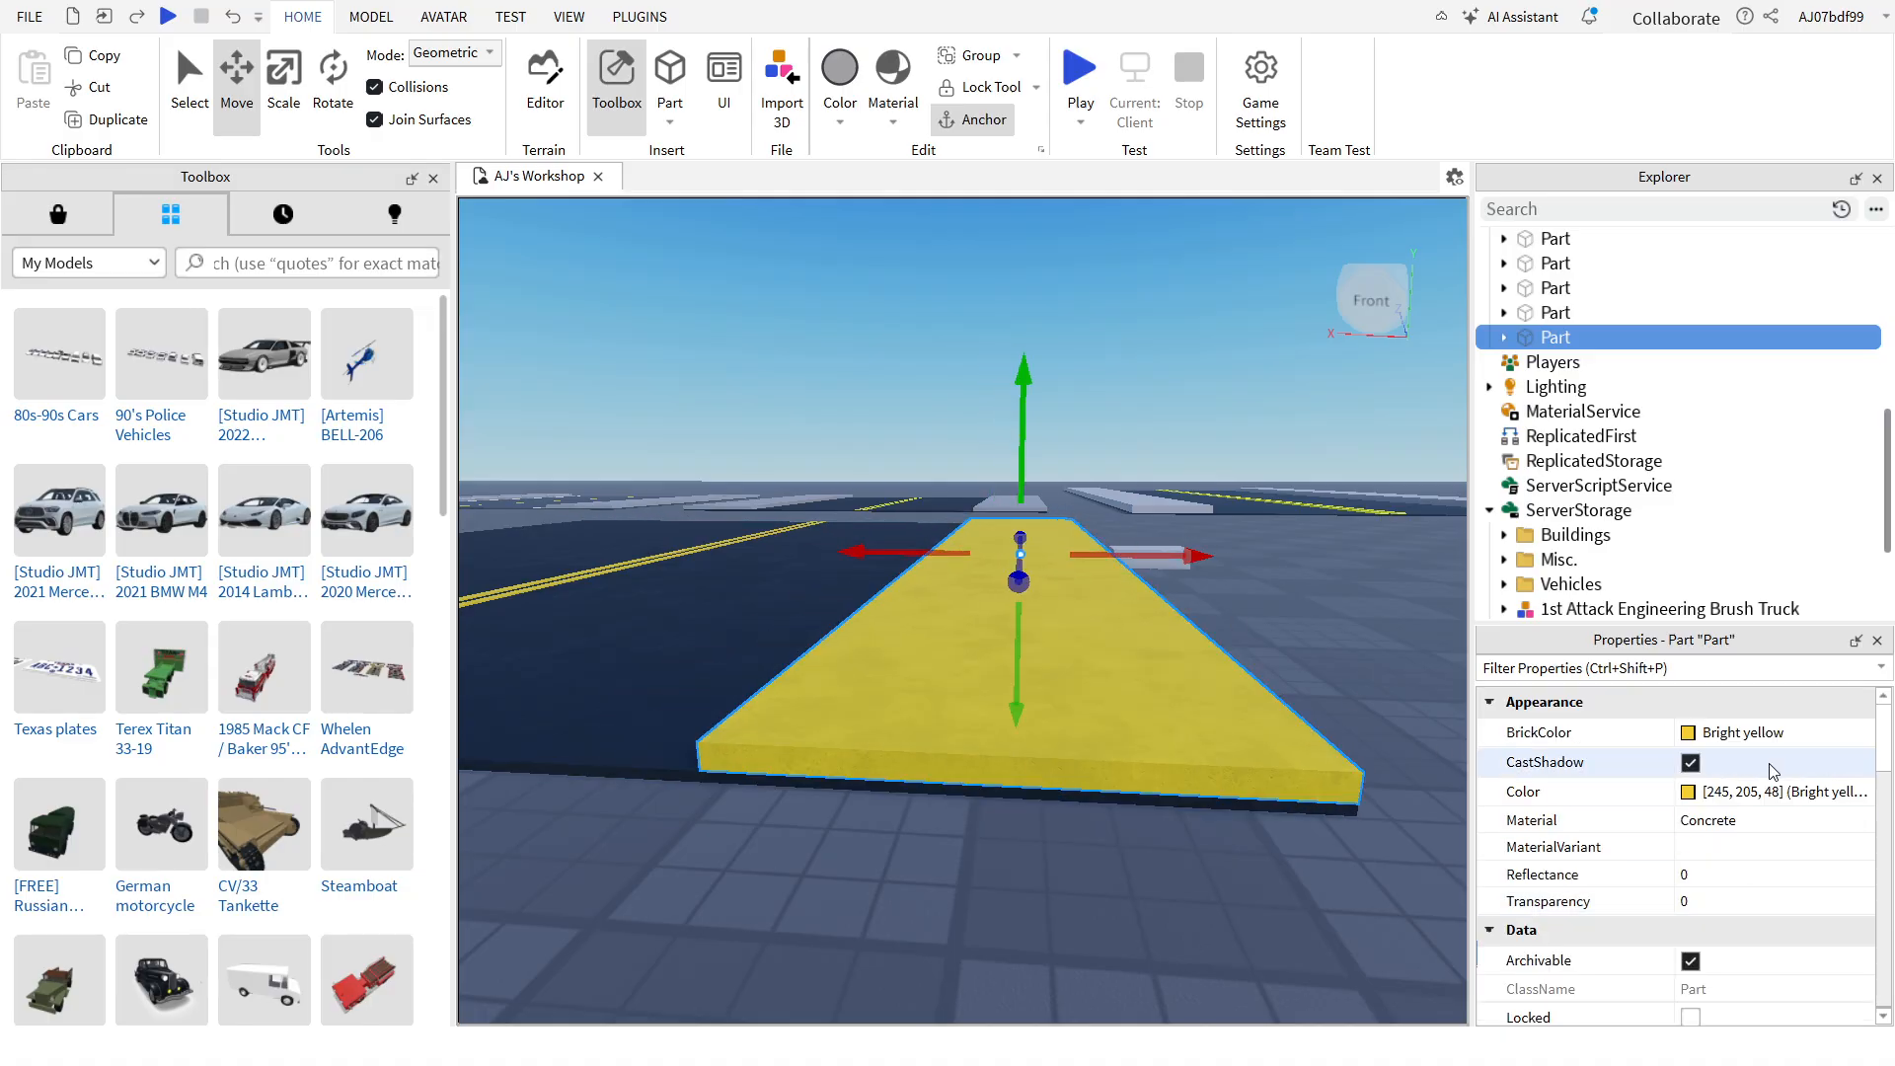
click(1766, 731)
click(1533, 996)
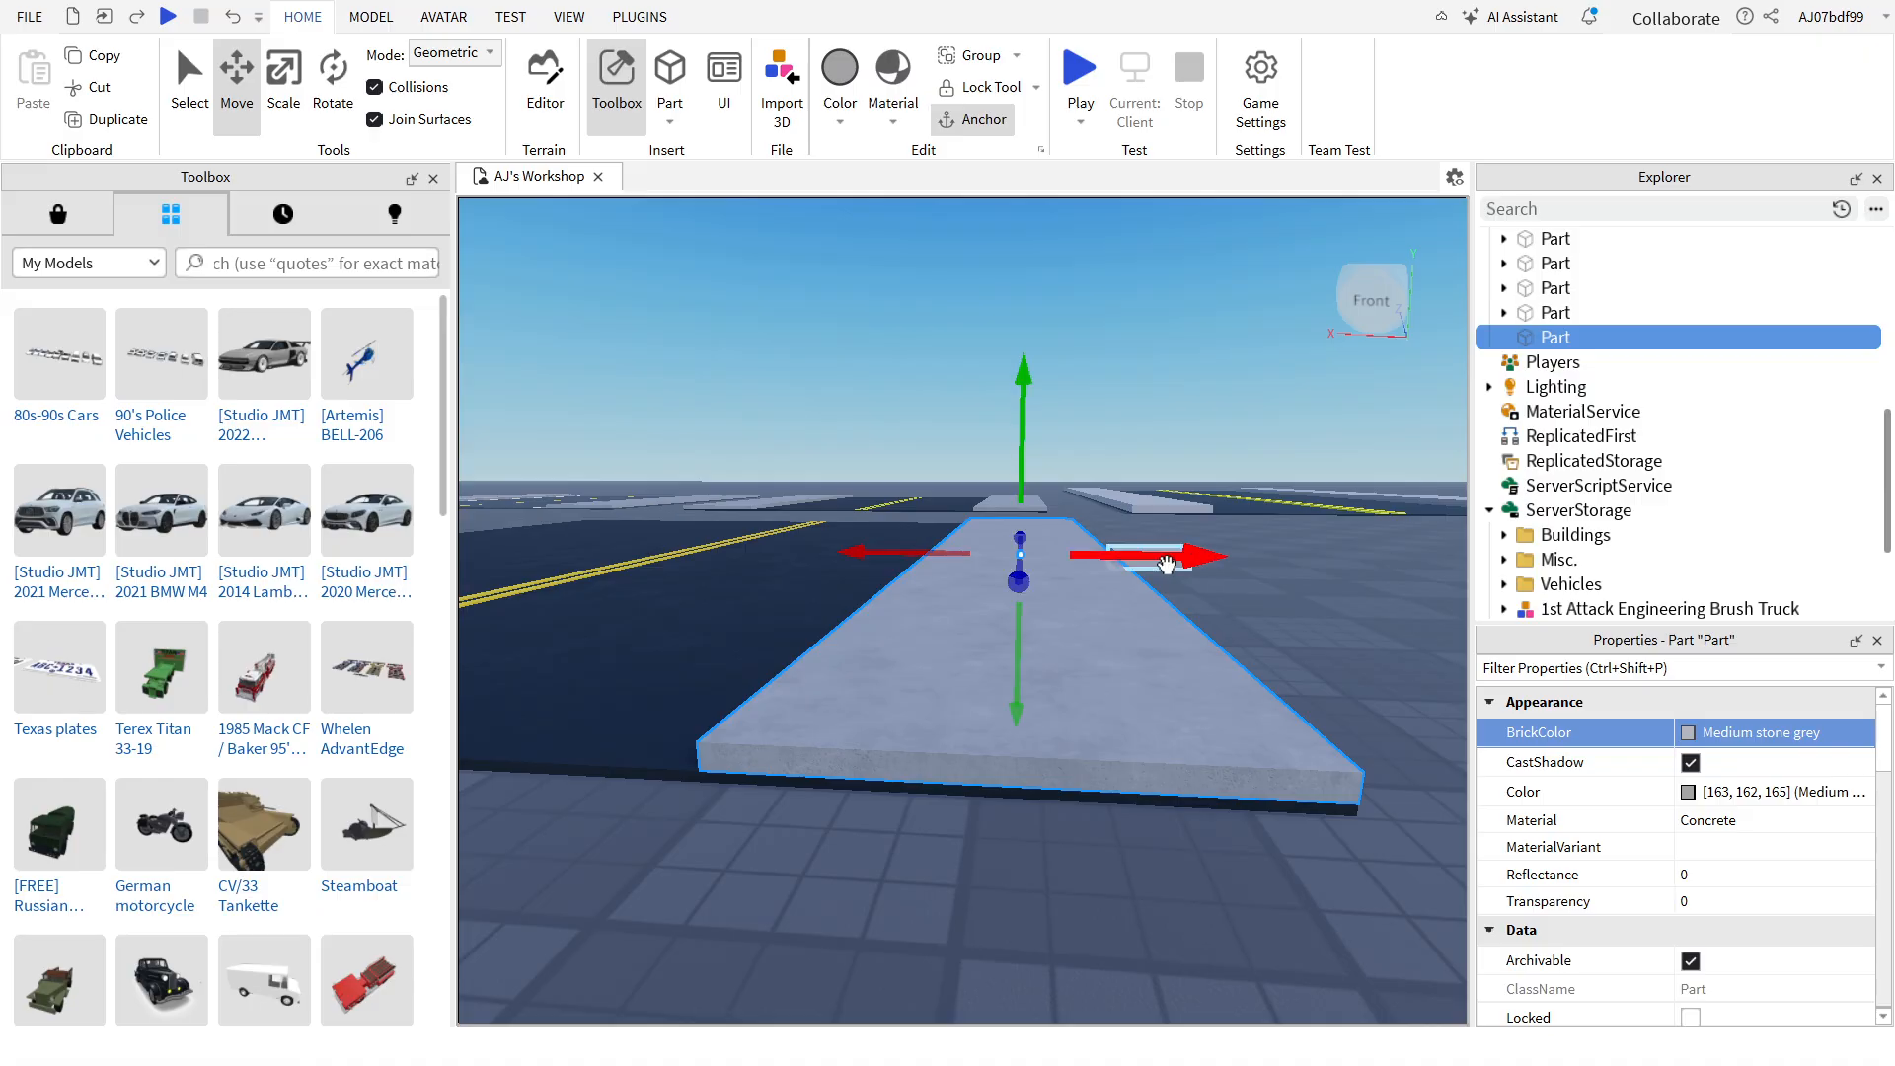
Step: Move the loose grey block across to the opposite side of the road
click(1218, 561)
click(1184, 557)
key(a)
drag(1243, 553, 945, 626)
key(d)
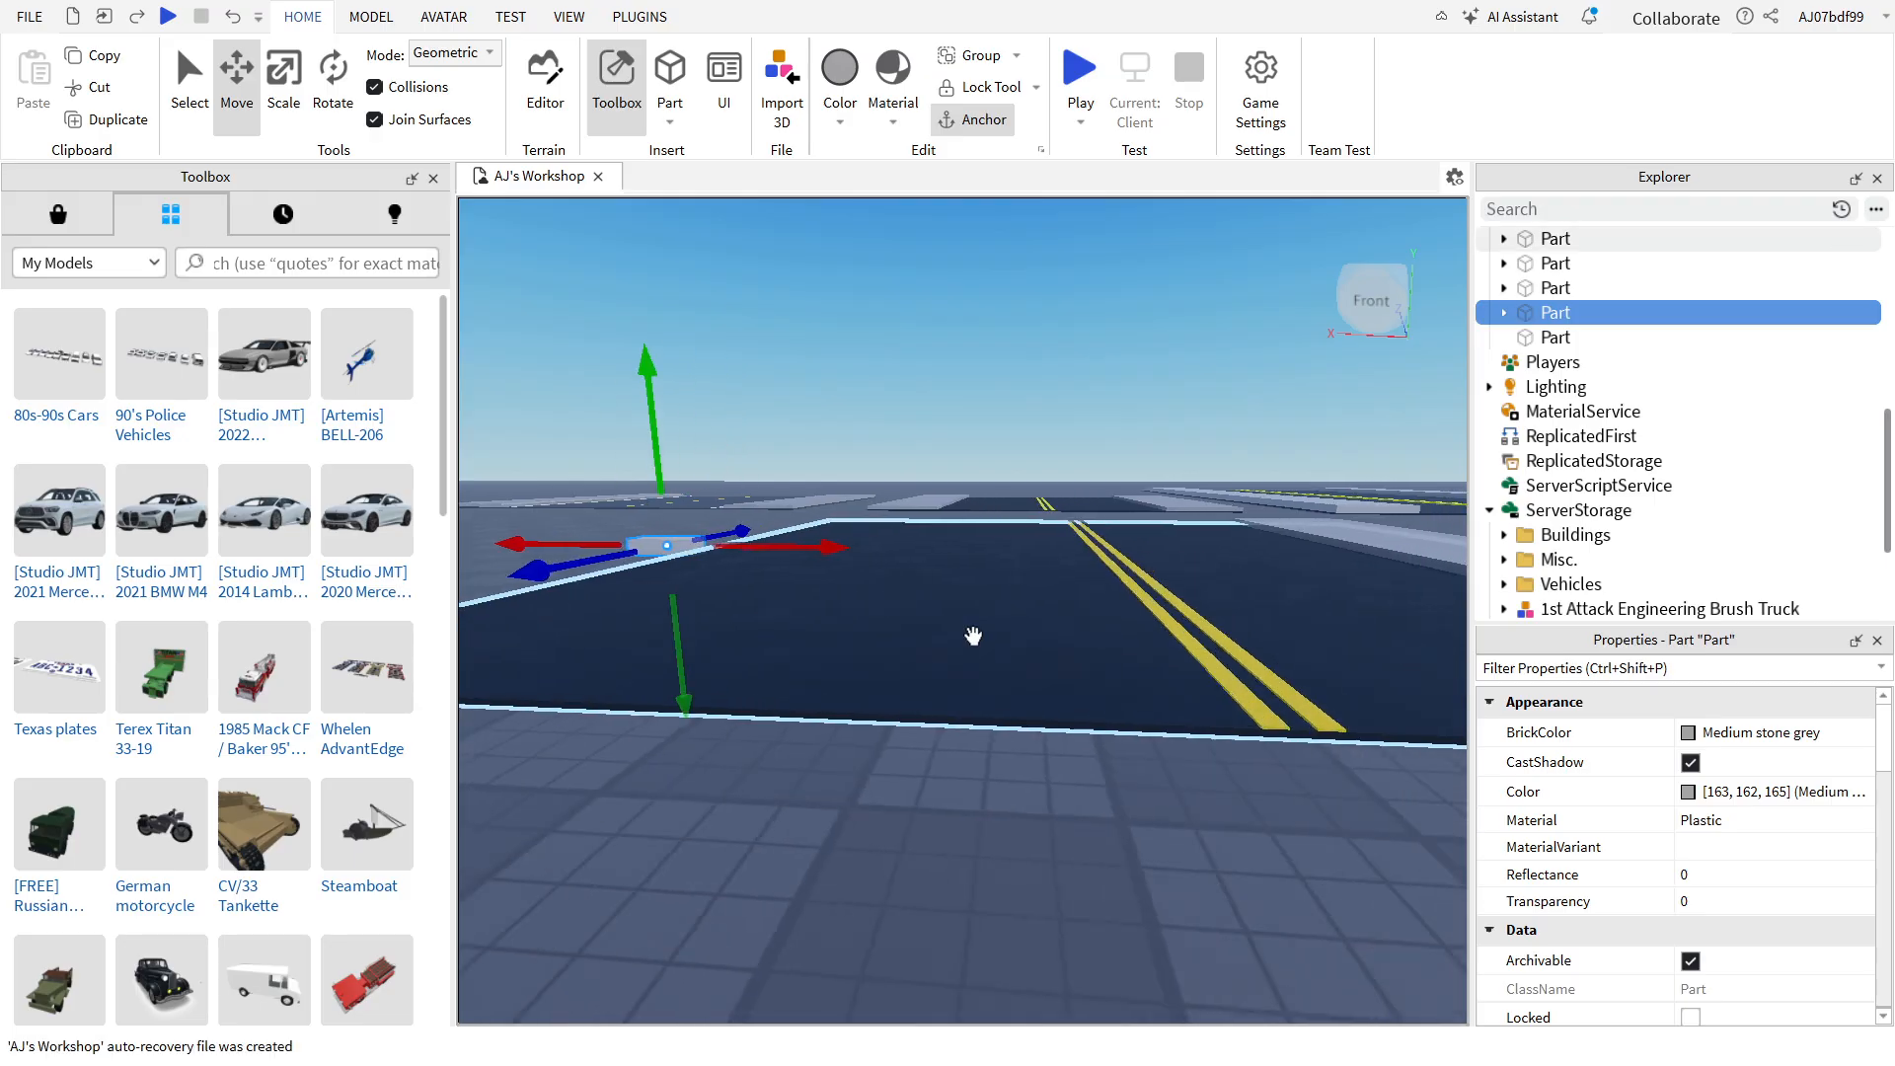
Step: Duplicate the sidewalk and move the copy flush with the slab's opposite edge
click(1064, 631)
click(375, 87)
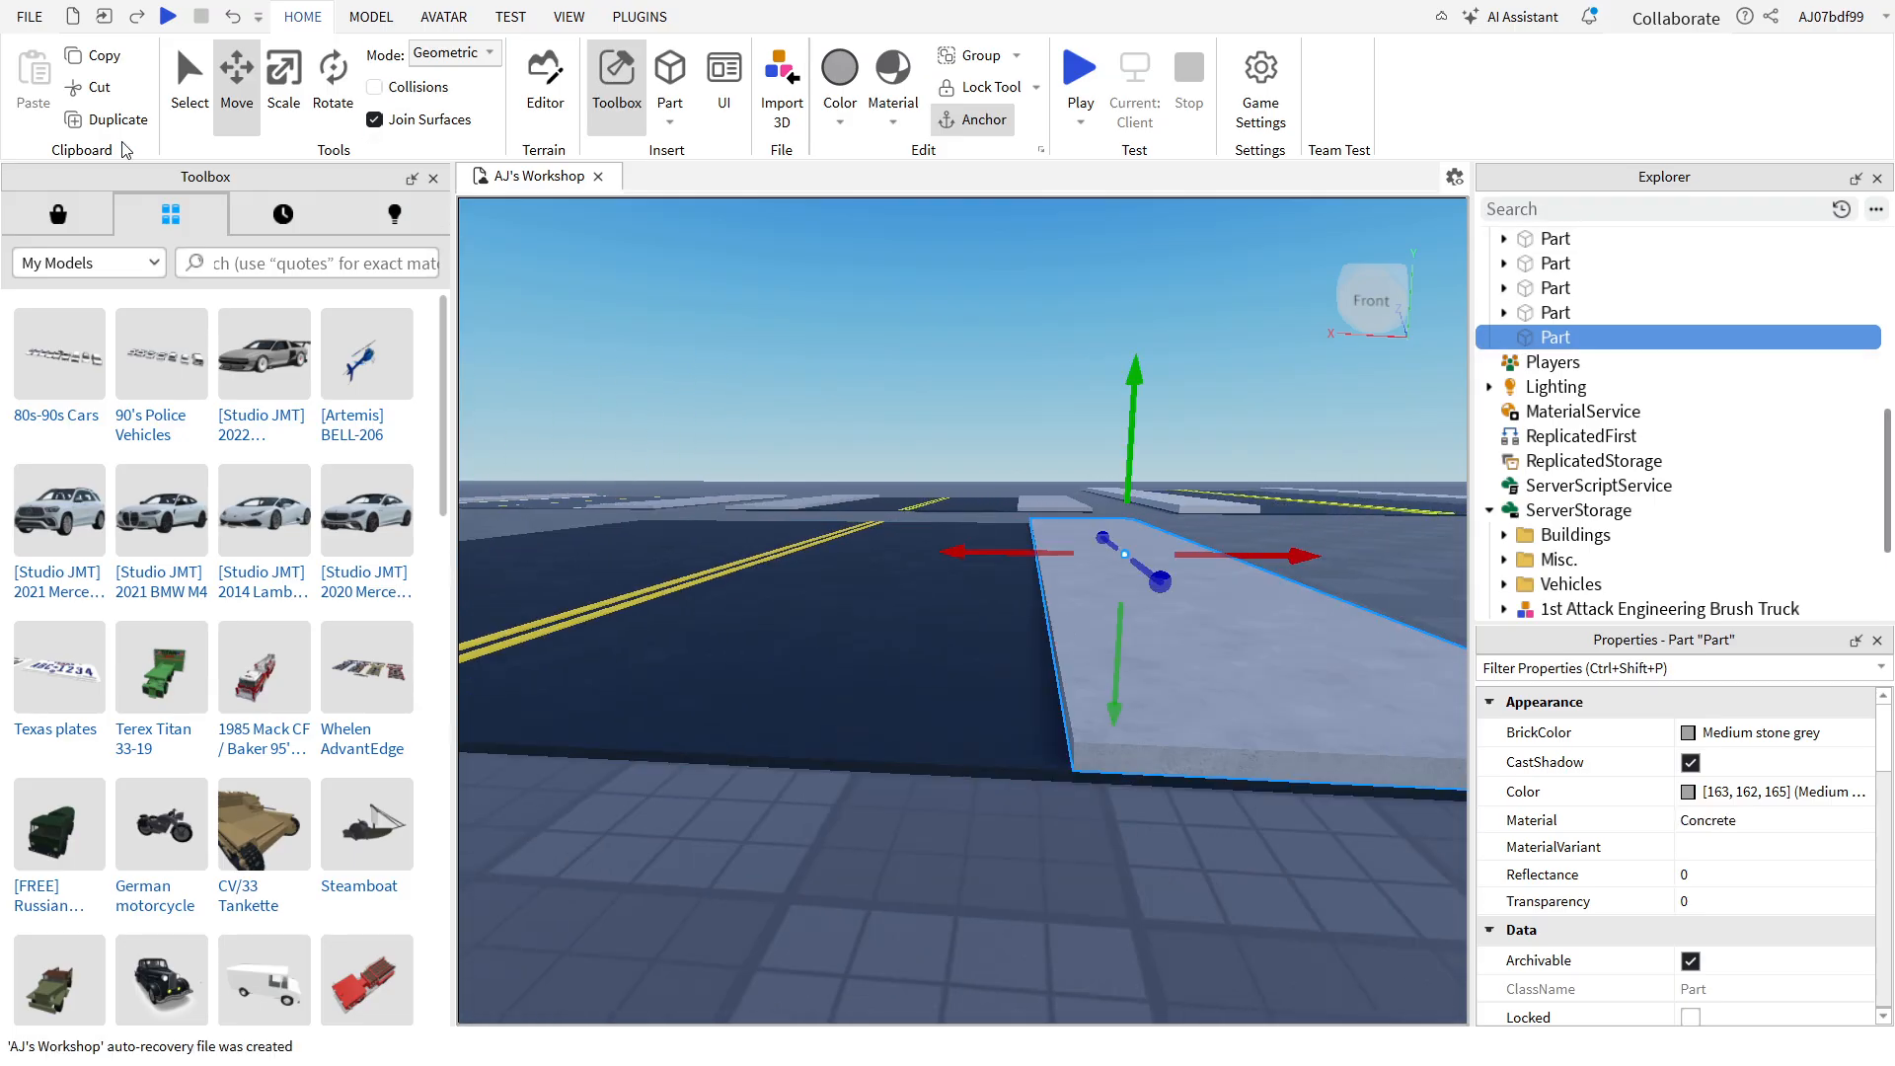
click(109, 119)
key(a)
drag(1043, 544, 968, 622)
click(375, 87)
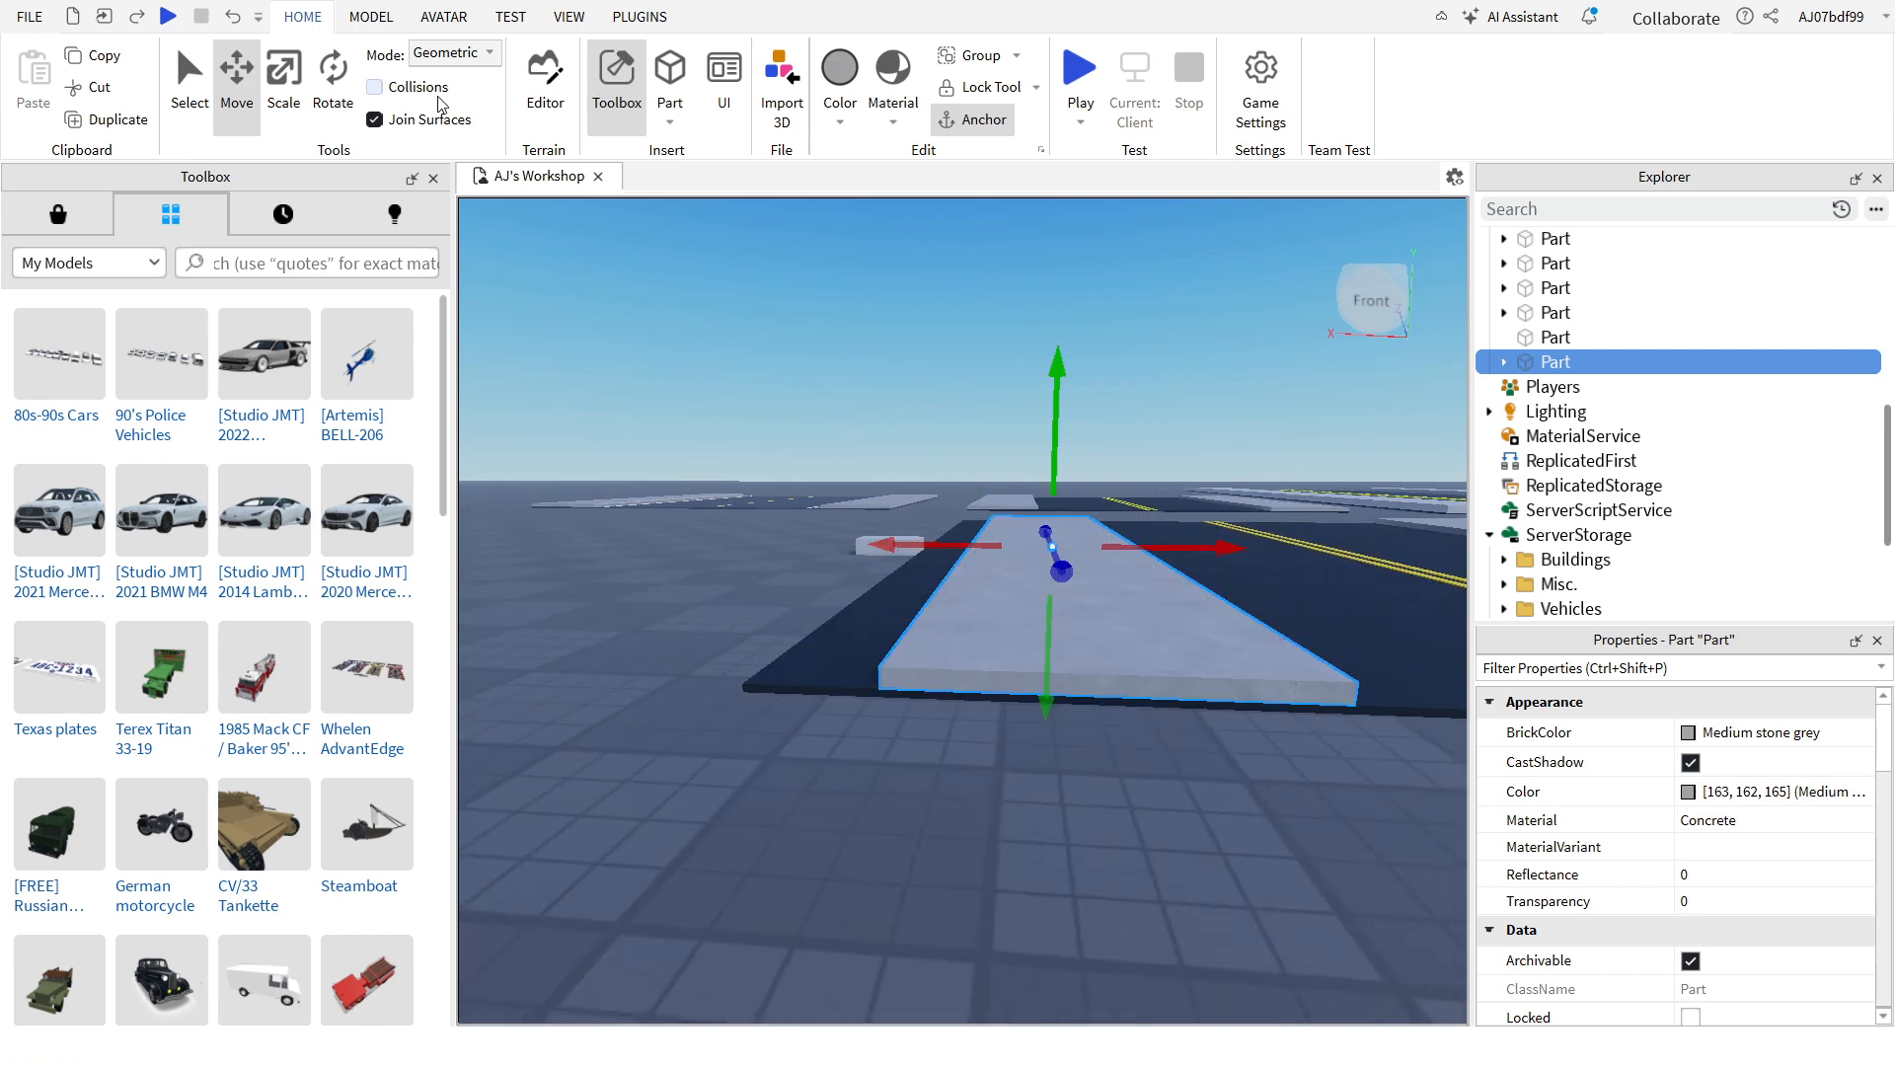
drag(937, 544, 832, 549)
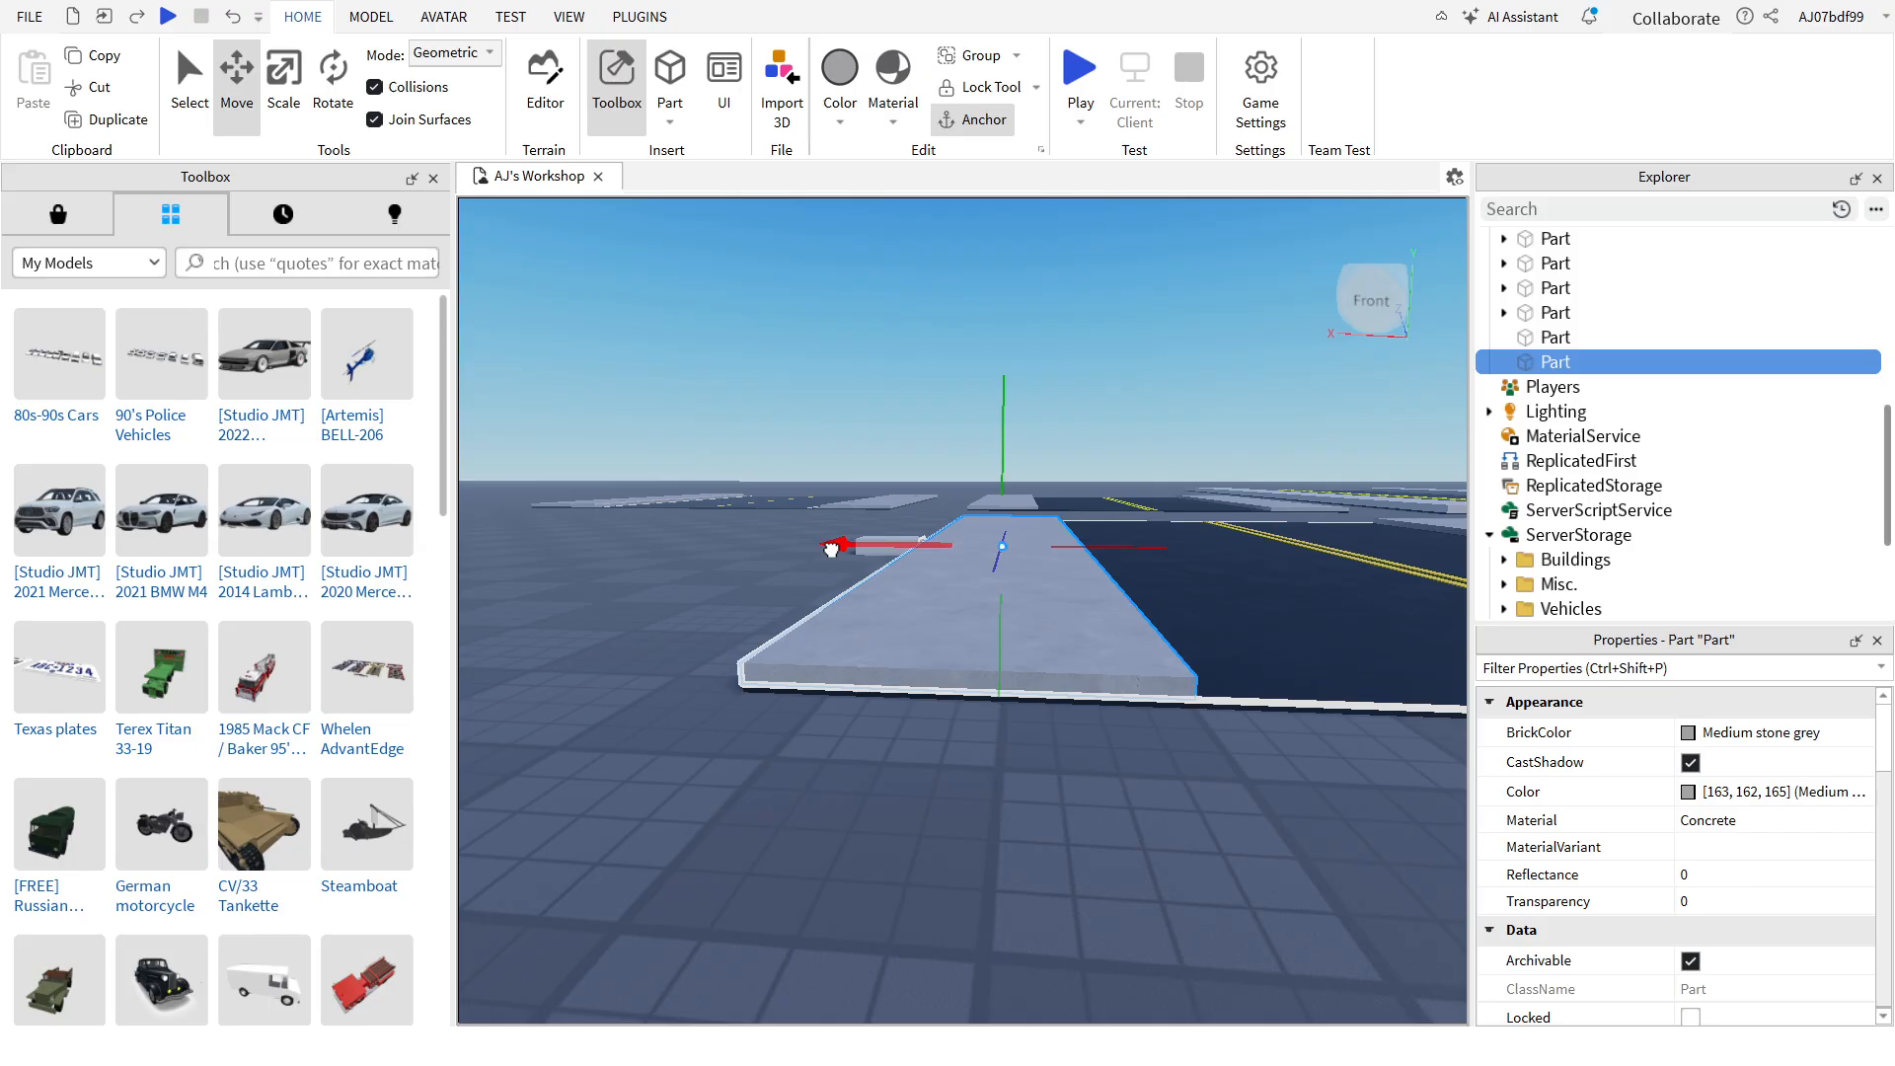
Step: Group the base slab, two yellow lines and two sidewalks into one model, leaving out the loose grey block
click(884, 554)
click(884, 547)
right_drag(946, 726, 946, 742)
scroll(945, 742, down, 3)
scroll(945, 742, down, 2)
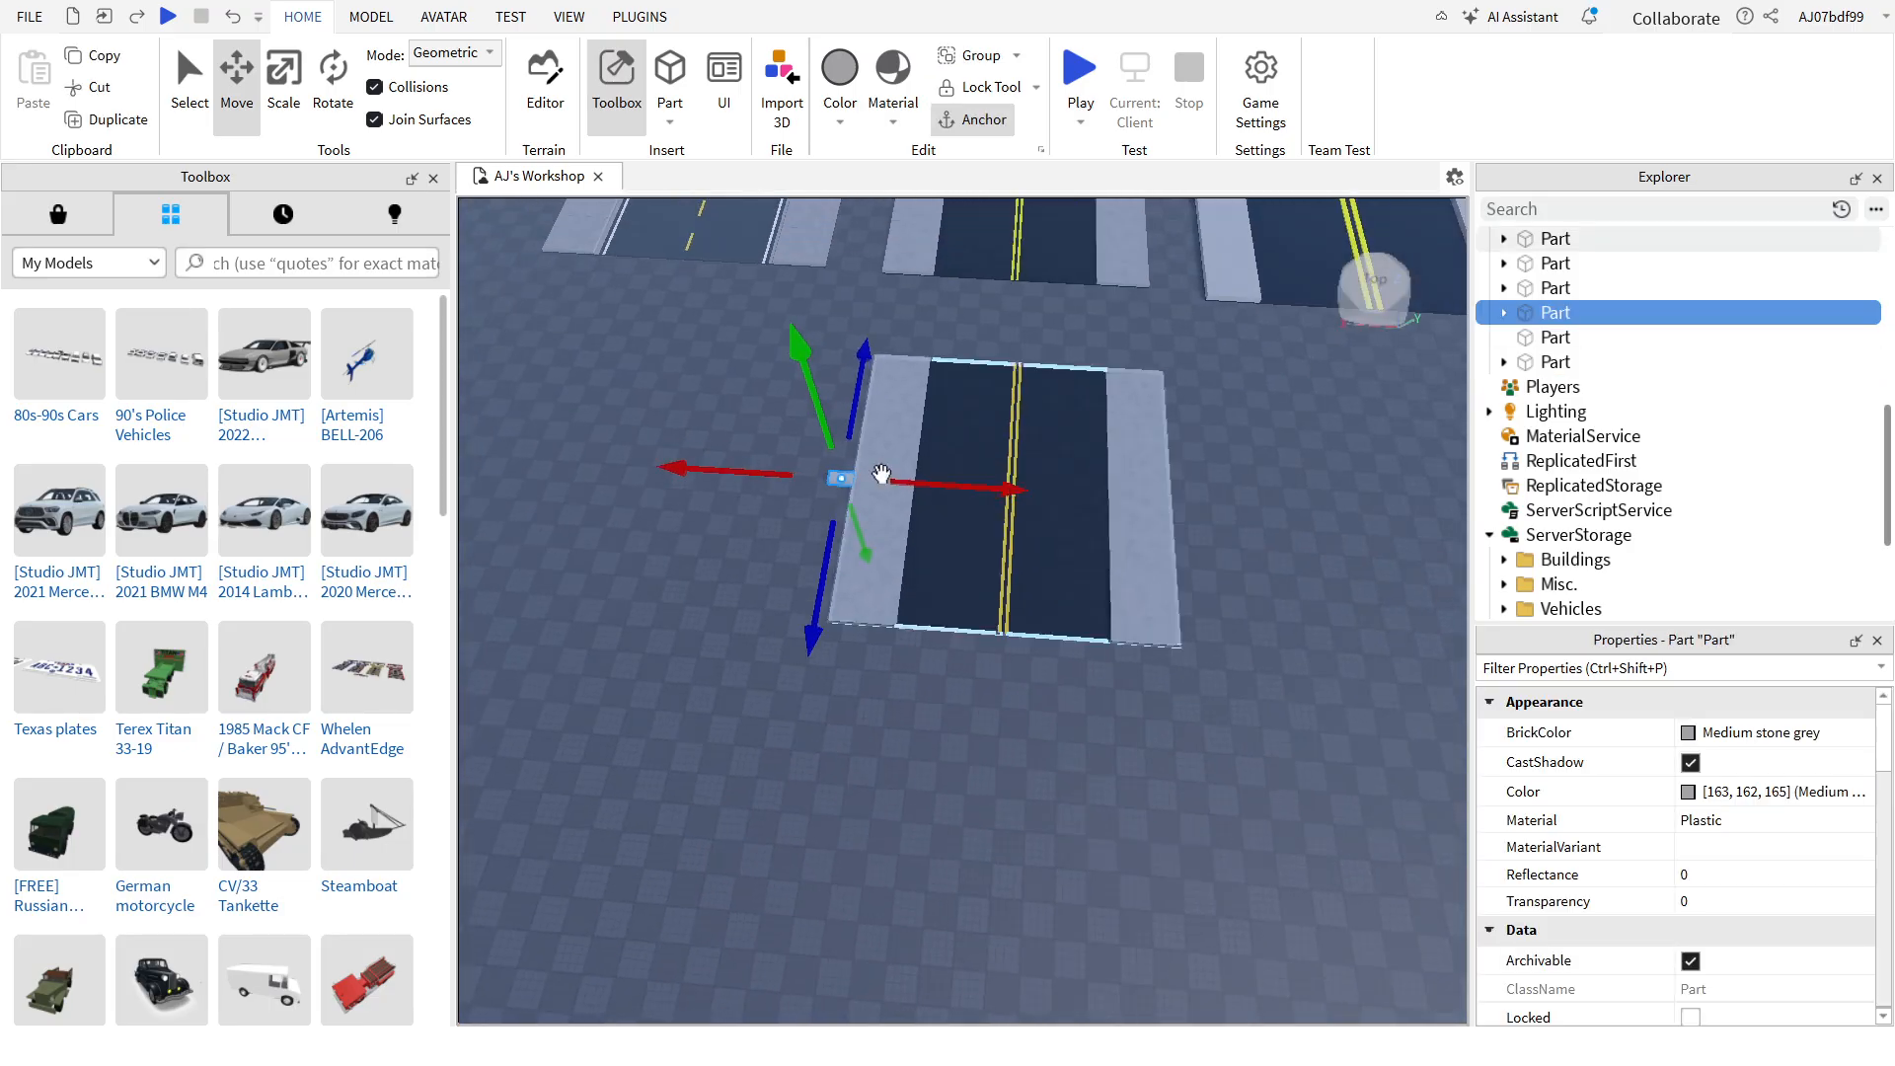
drag(719, 372, 1348, 791)
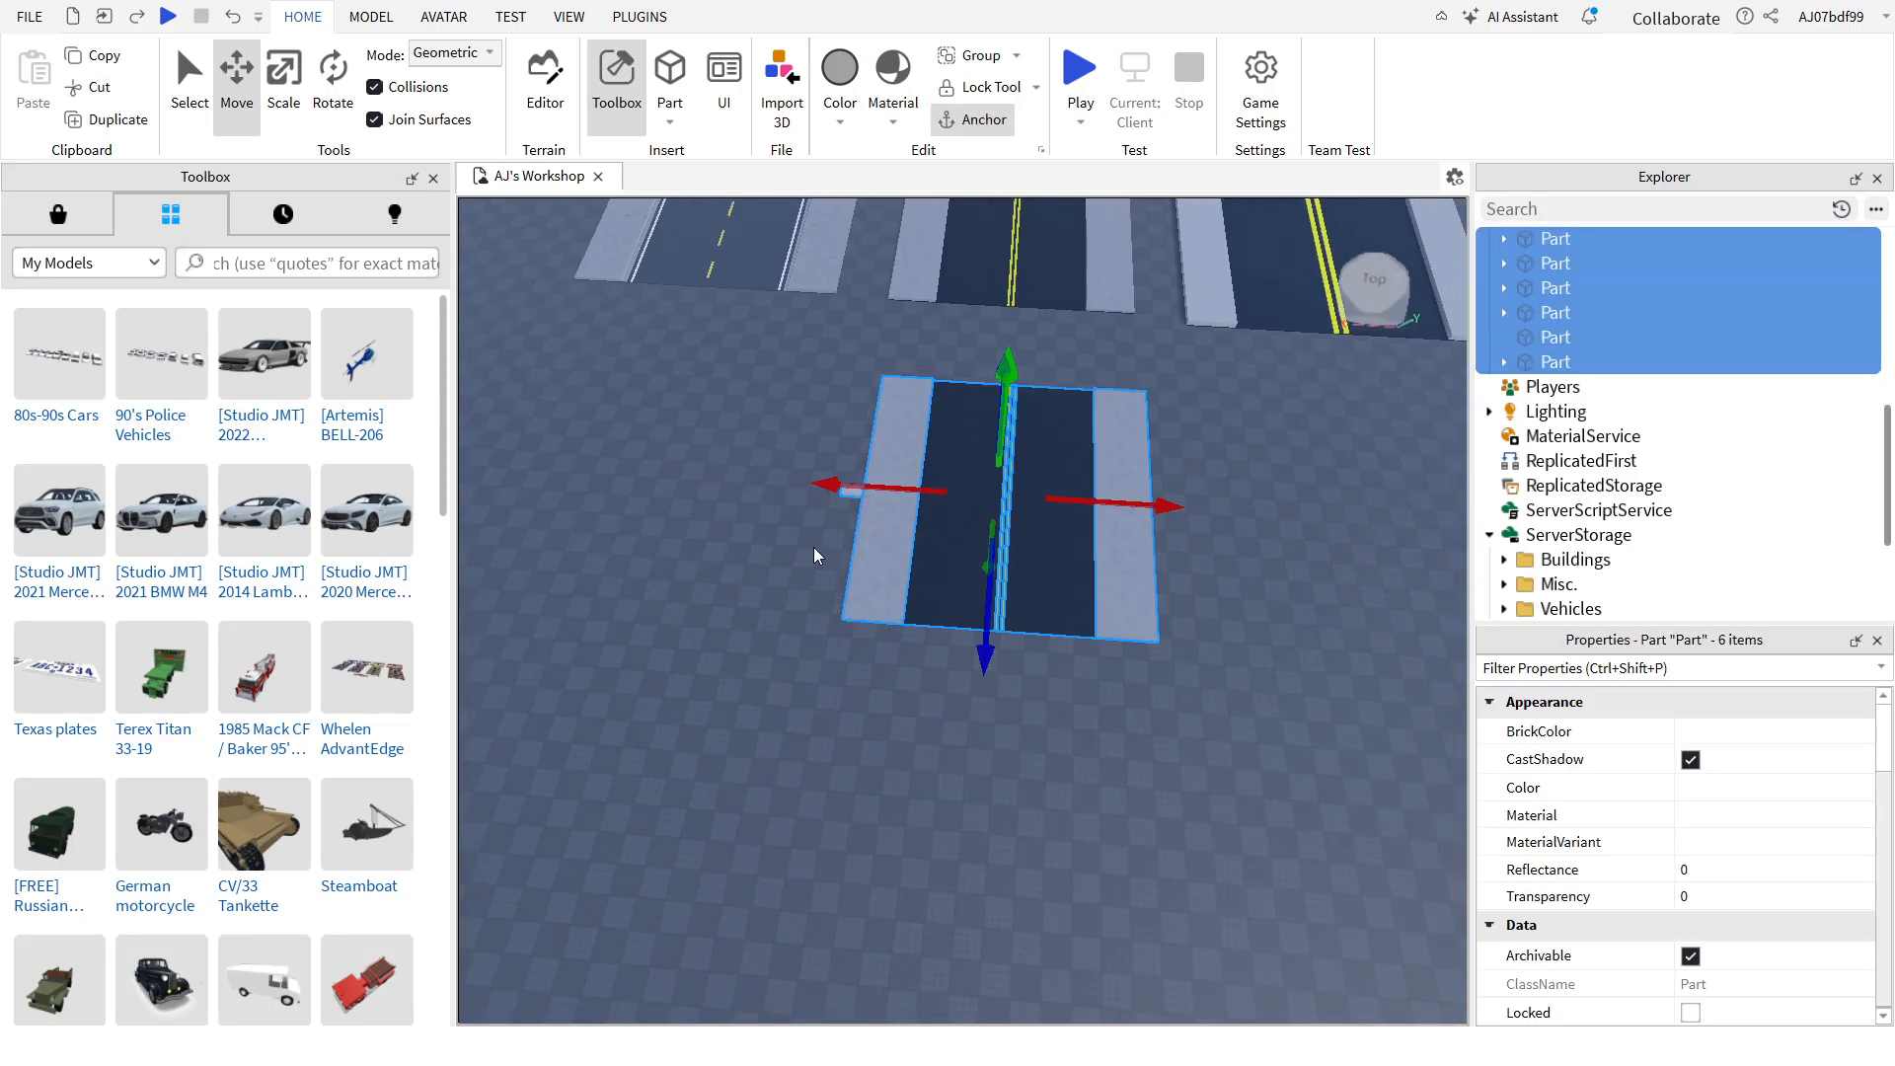
right_drag(835, 543, 850, 503)
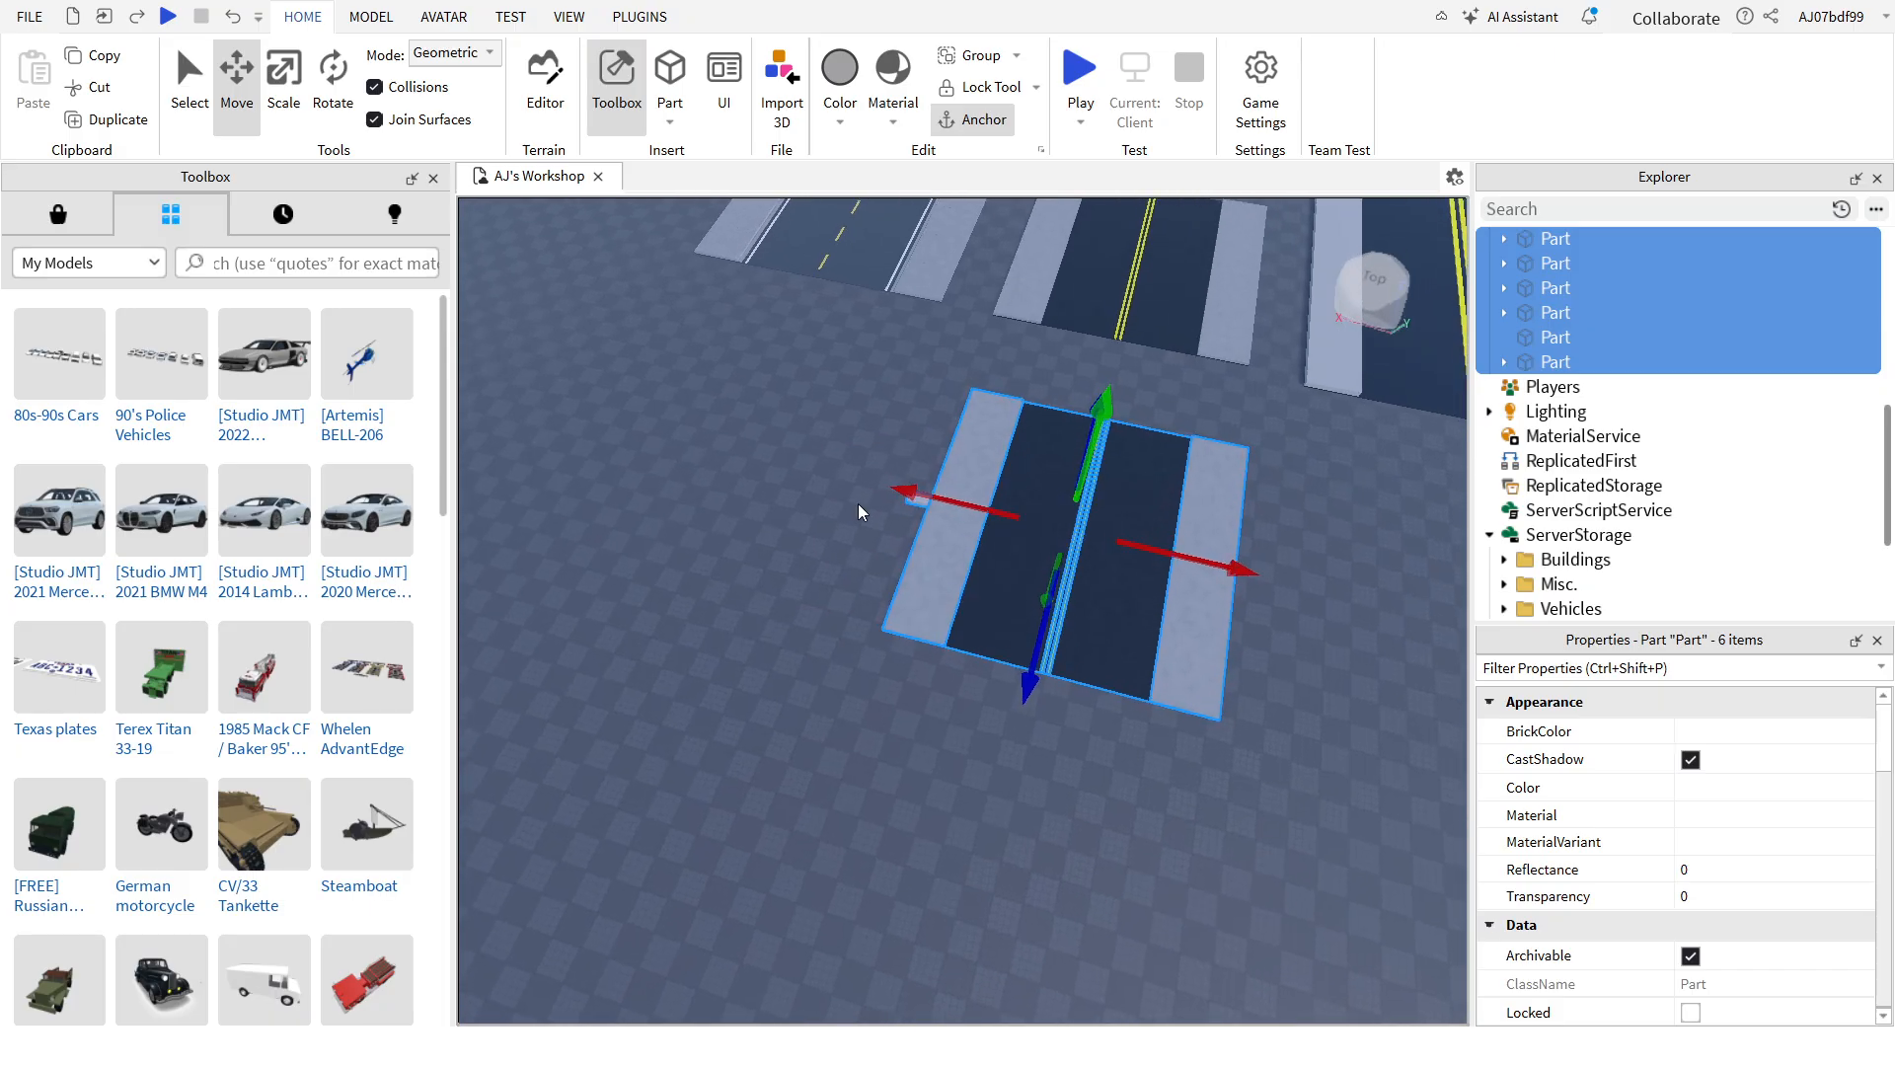
scroll(918, 508, up, 5)
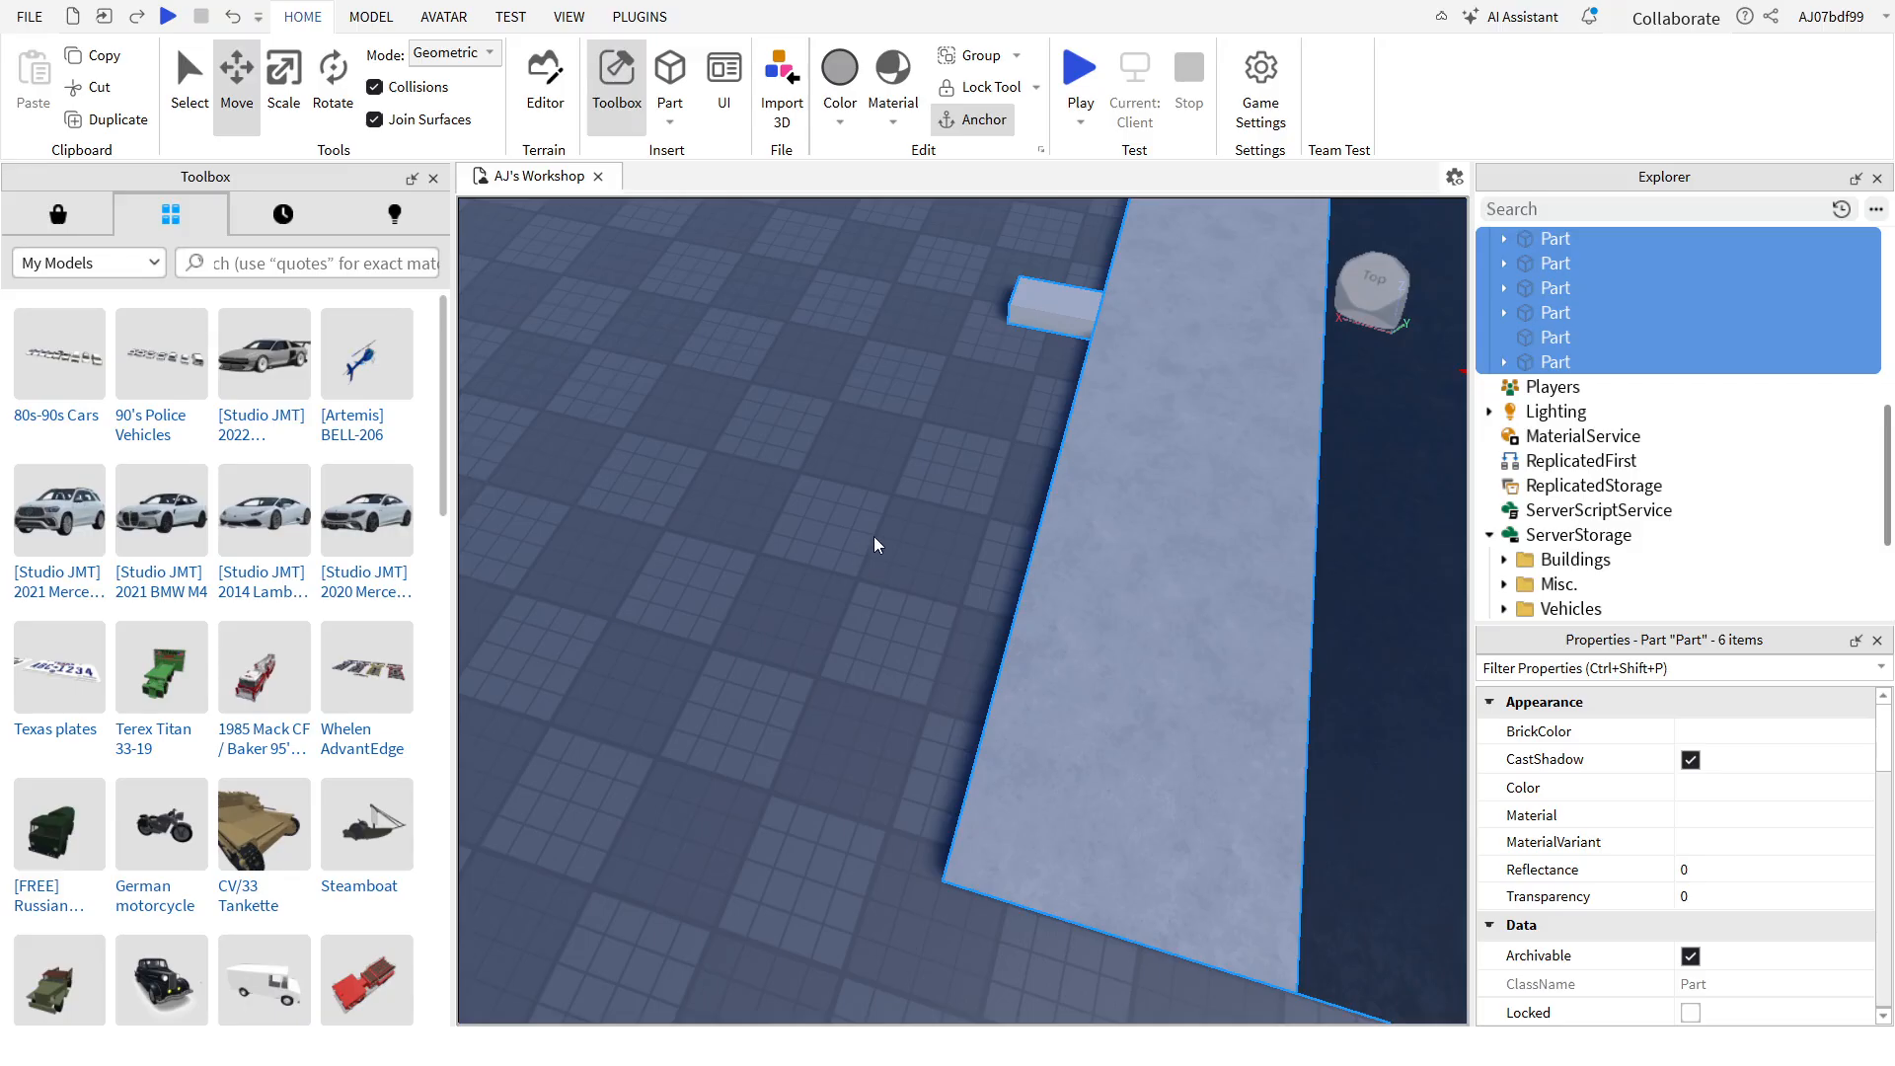
ctrl+click(1060, 298)
key(f)
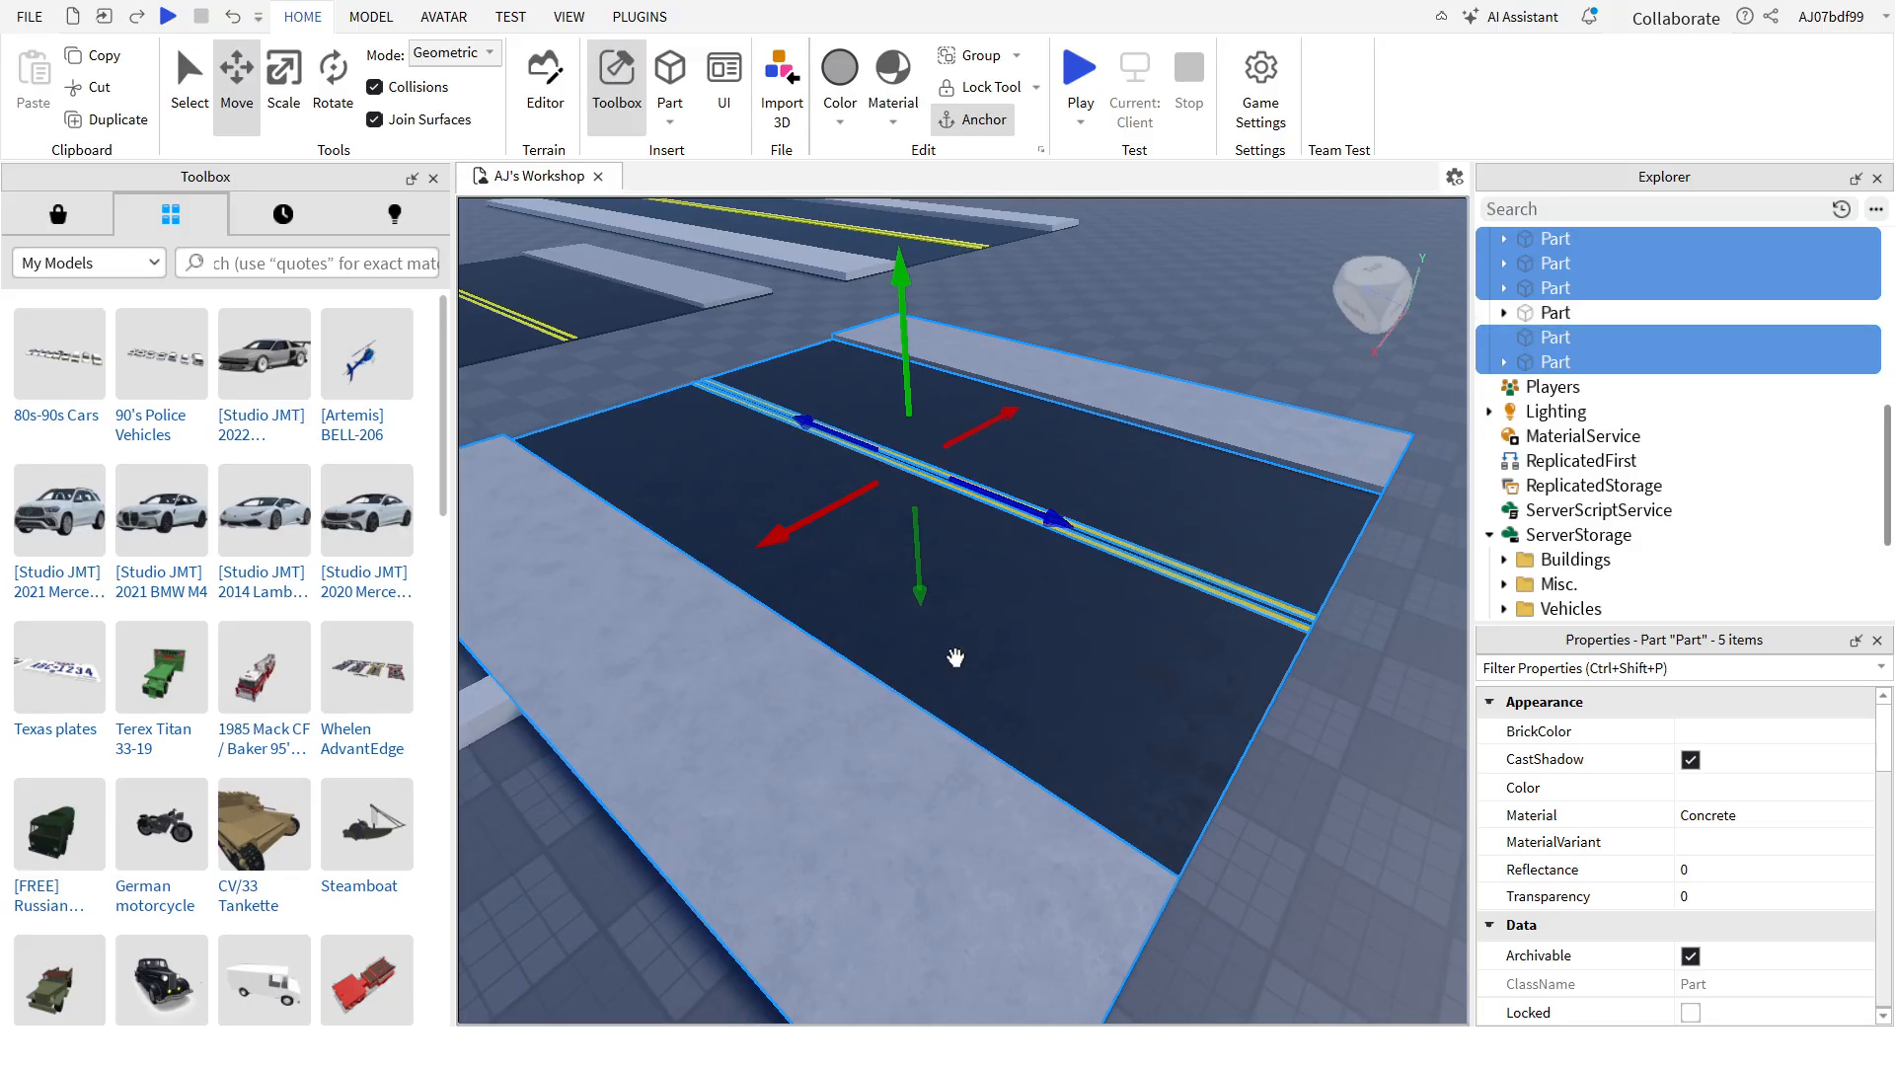
key(ctrl+g)
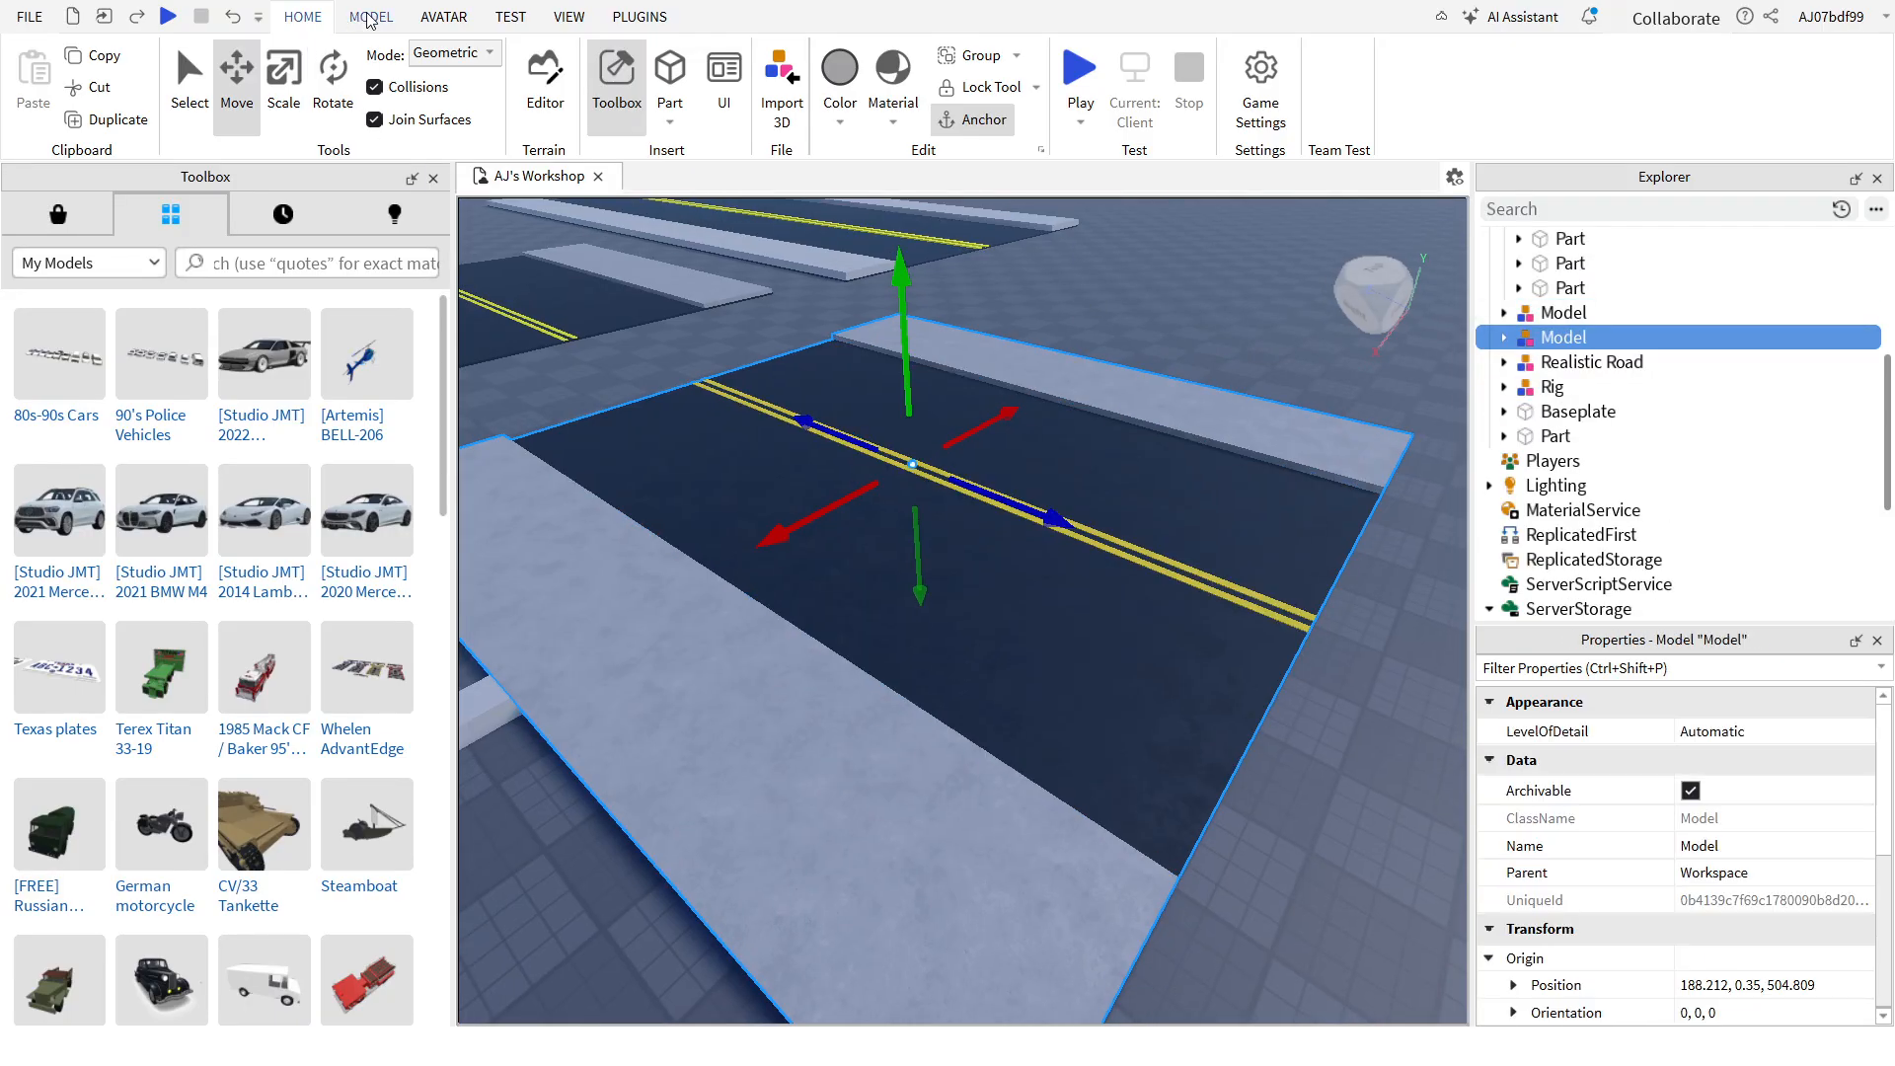
click(371, 17)
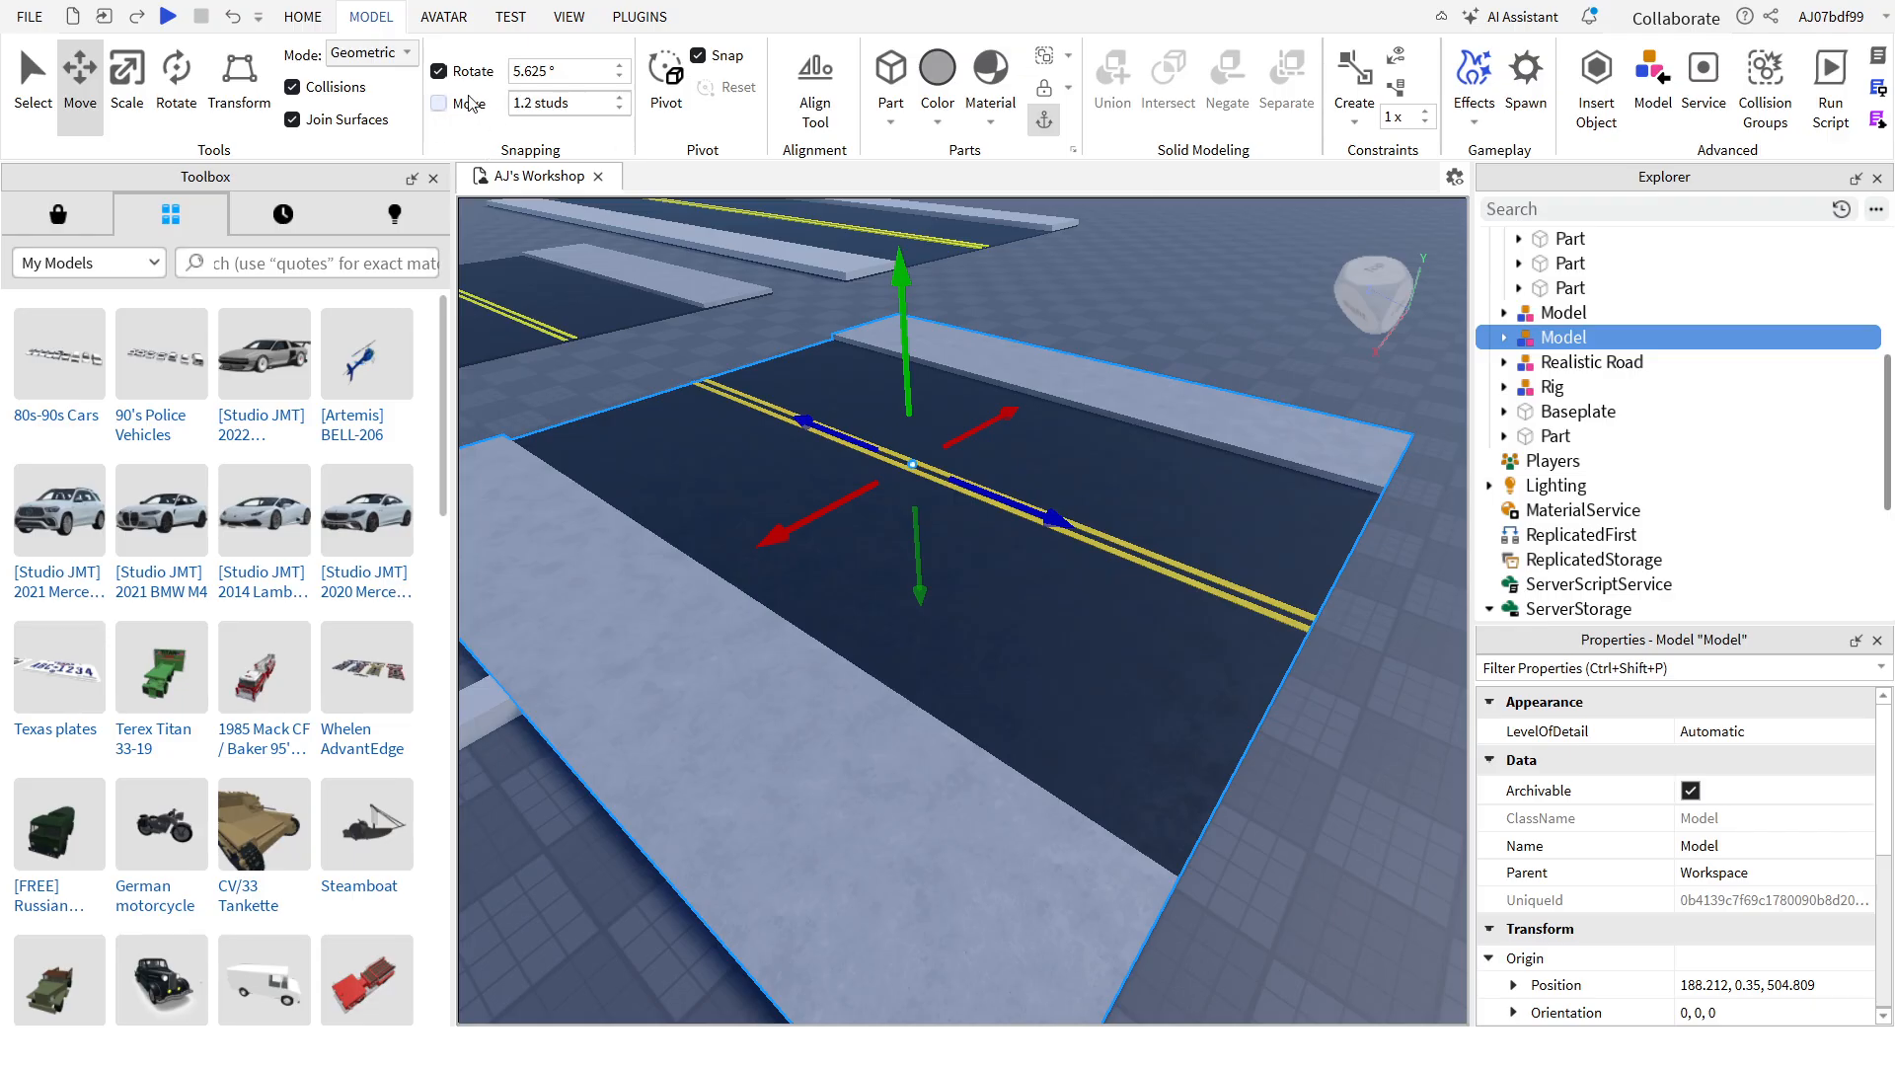
click(302, 17)
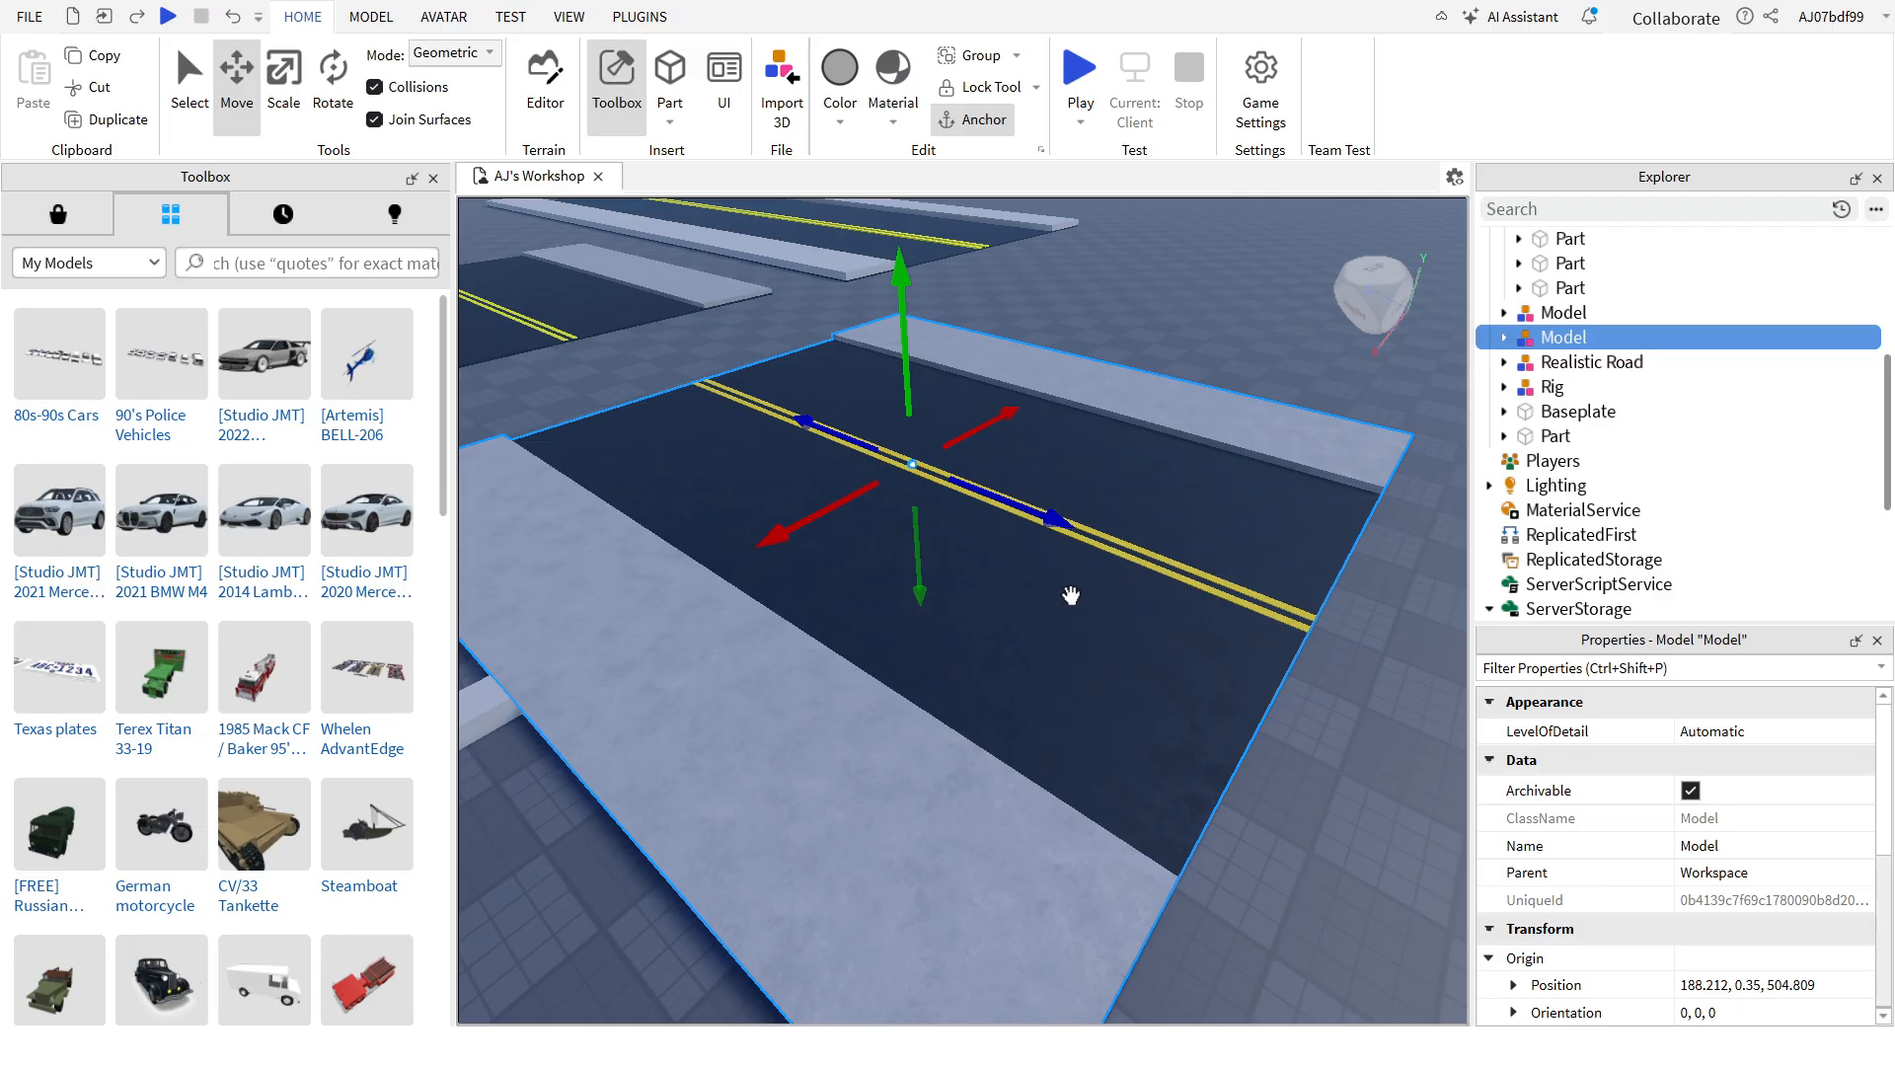
Step: Reposition the loose grey block beside the grouped road, away from the sidewalk and along the road's length
right_drag(977, 546, 1101, 614)
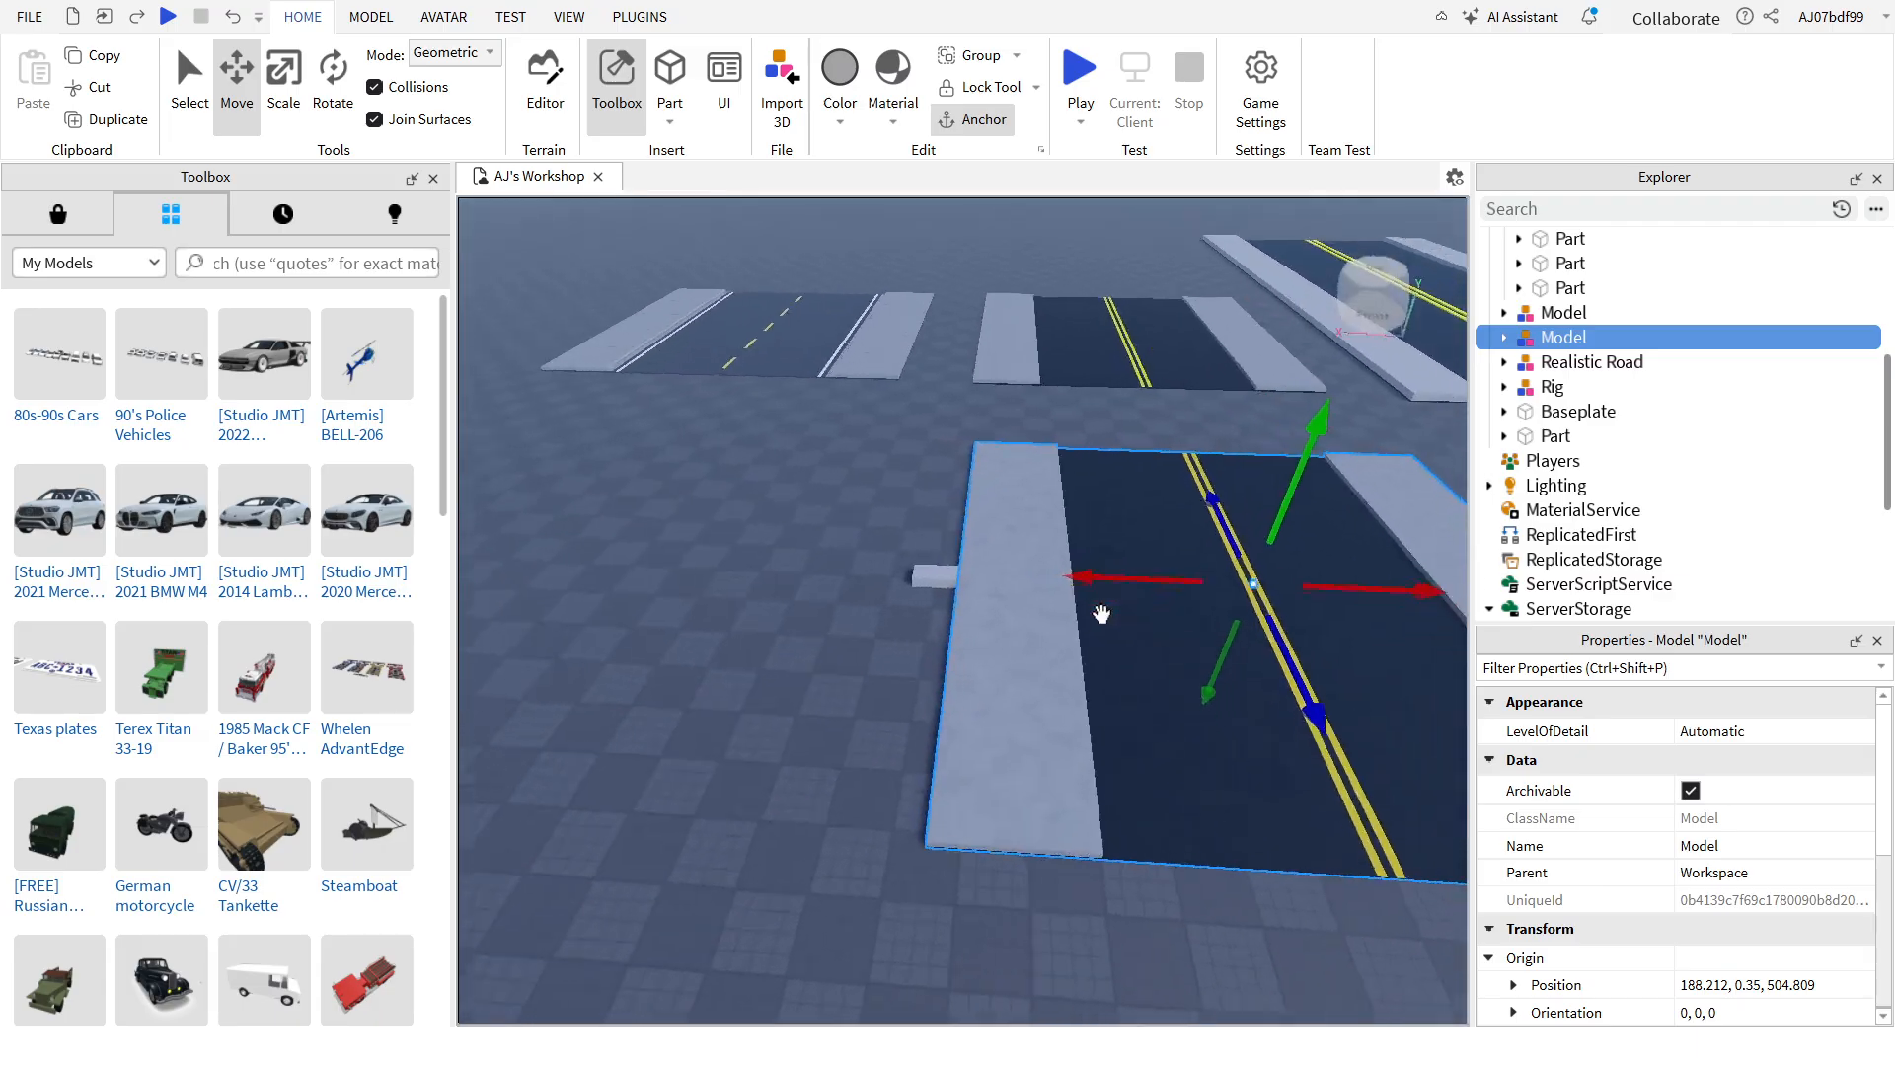
key(w)
key(a)
click(1027, 551)
drag(909, 550, 866, 546)
drag(979, 691, 983, 507)
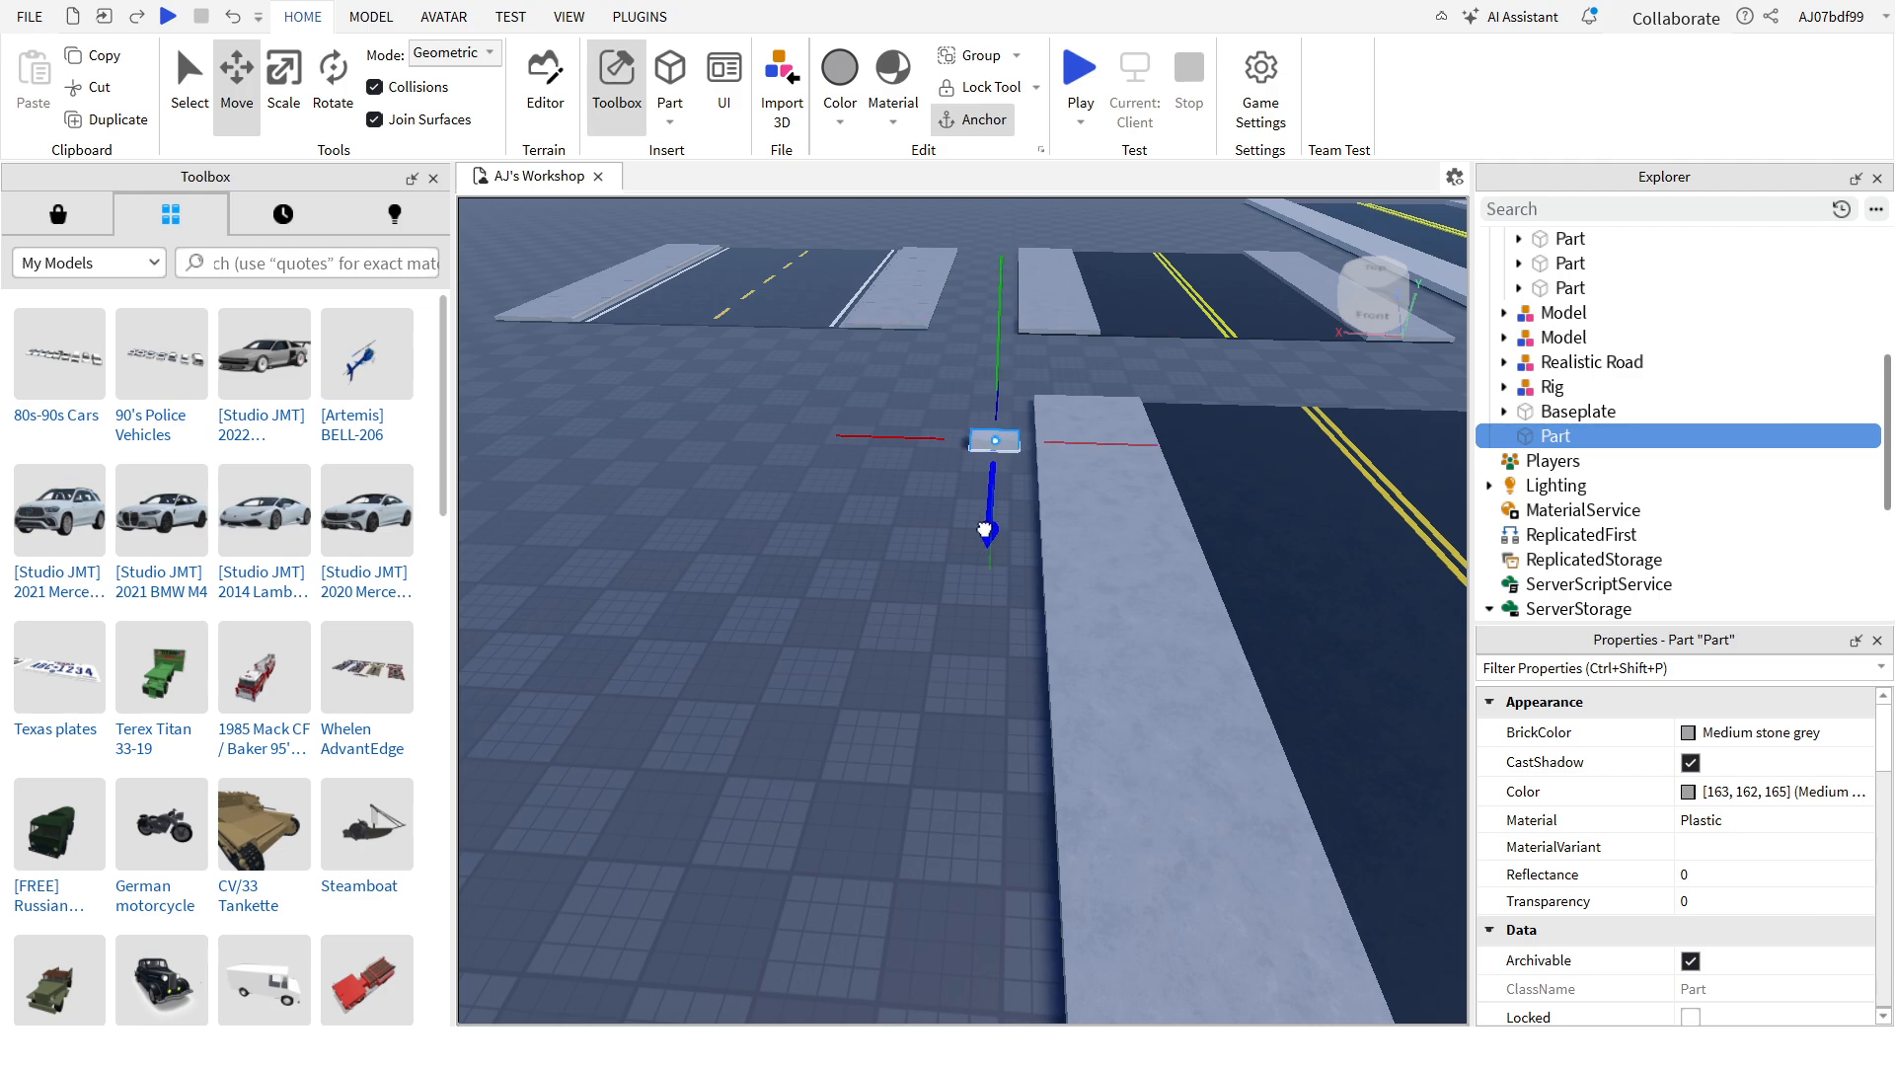
Step: Slide the newly grouped road along its length until its end meets the end of the original Low-Poly Road
click(1154, 605)
drag(1322, 558, 1197, 570)
key(d)
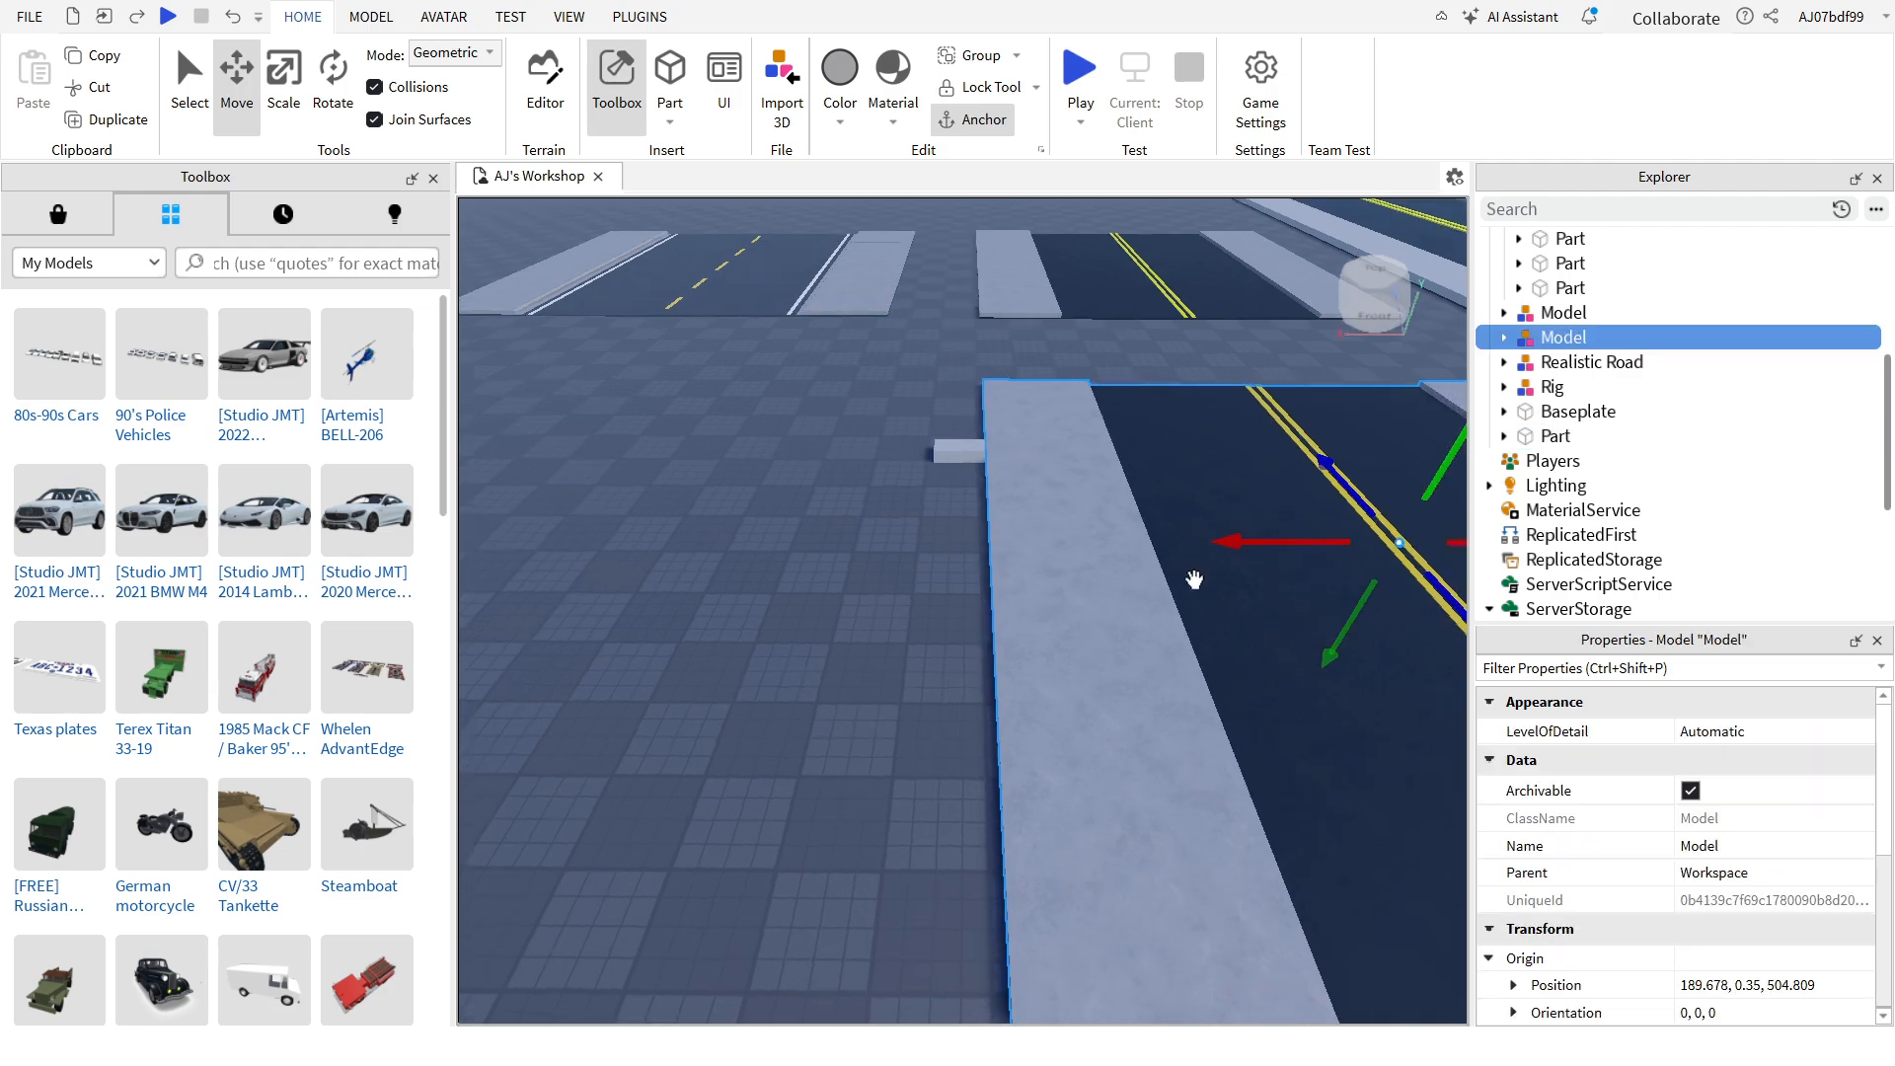
right_drag(1197, 579, 1194, 580)
key(a)
drag(1158, 650, 742, 690)
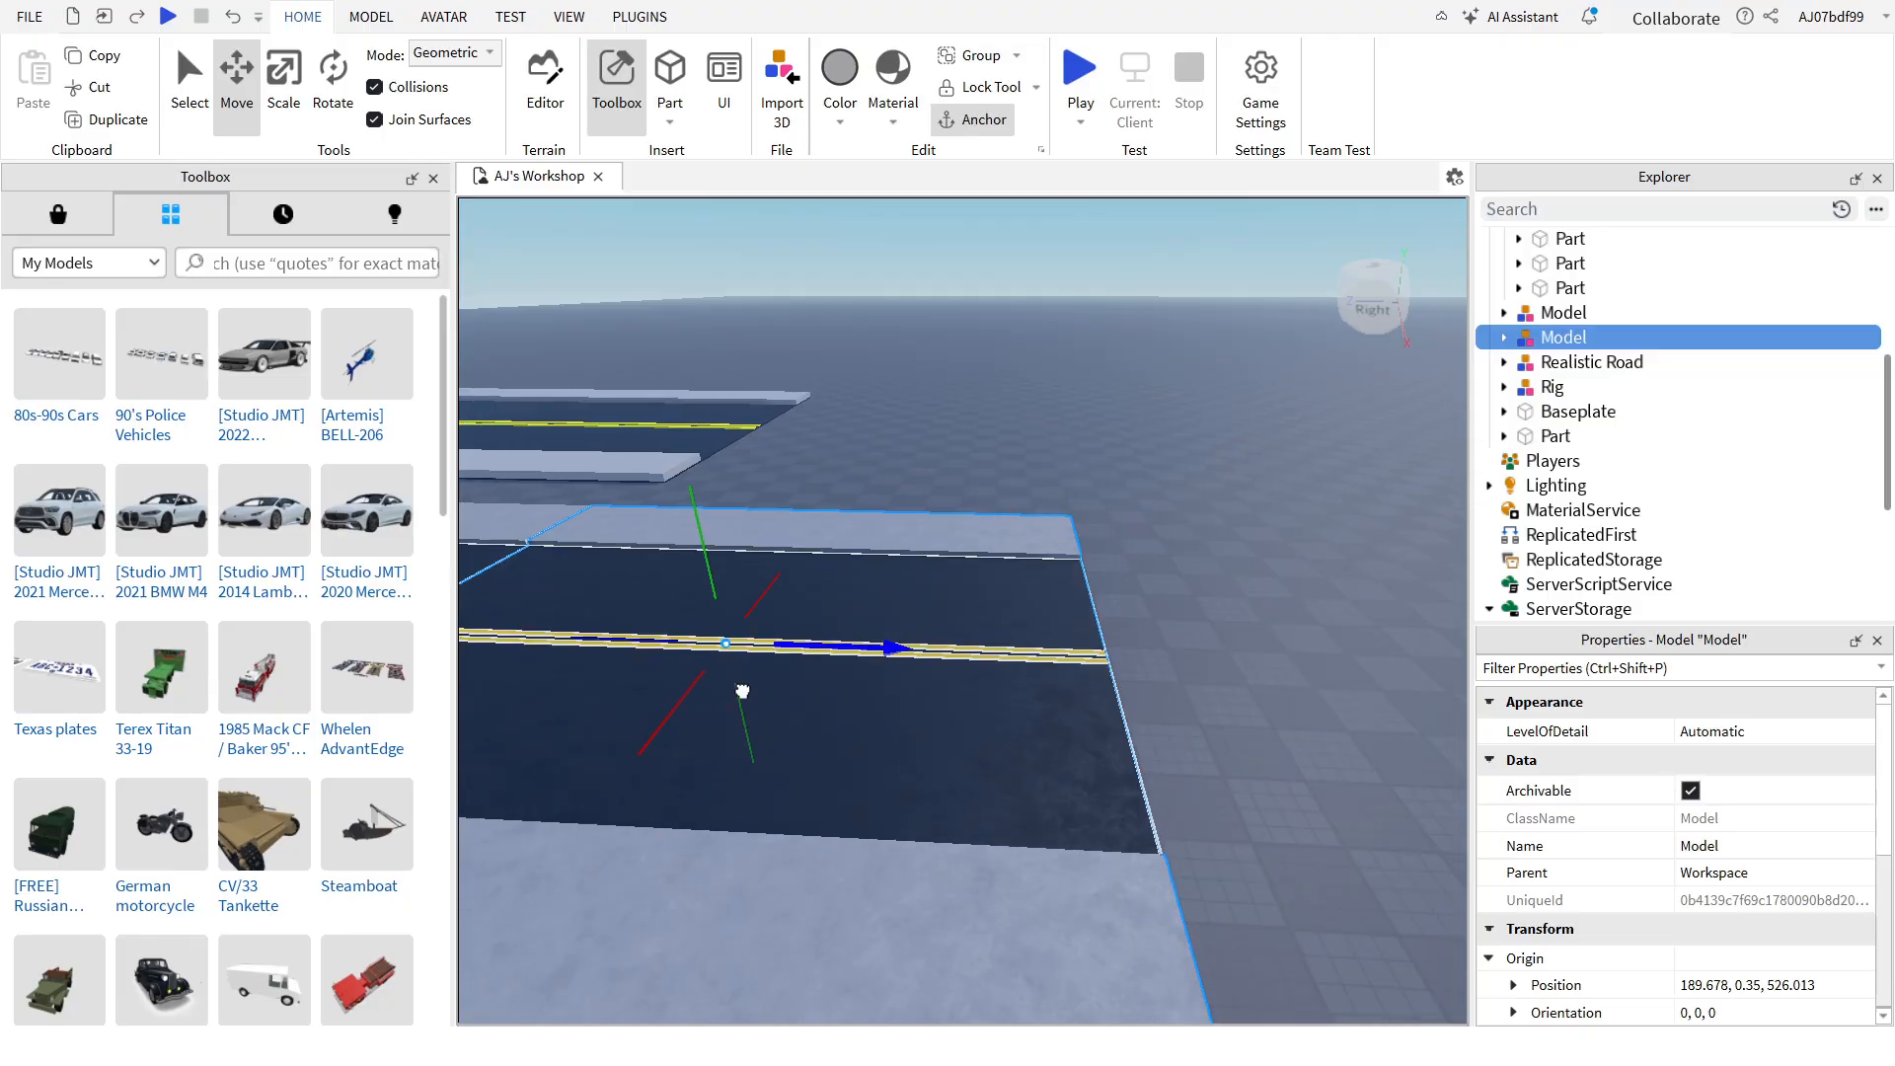
Step: Delete the loose grey block beside the grouped road
key(s)
right_drag(1318, 819, 1322, 827)
key(a)
click(1327, 826)
click(1330, 725)
key(Delete)
Step: Compare the Classic, Low-Poly and Realistic Road models from above and from another side, highlighting individual models
right_drag(1281, 793, 1276, 802)
key(s)
key(d)
key(s)
key(a)
key(w)
key(d)
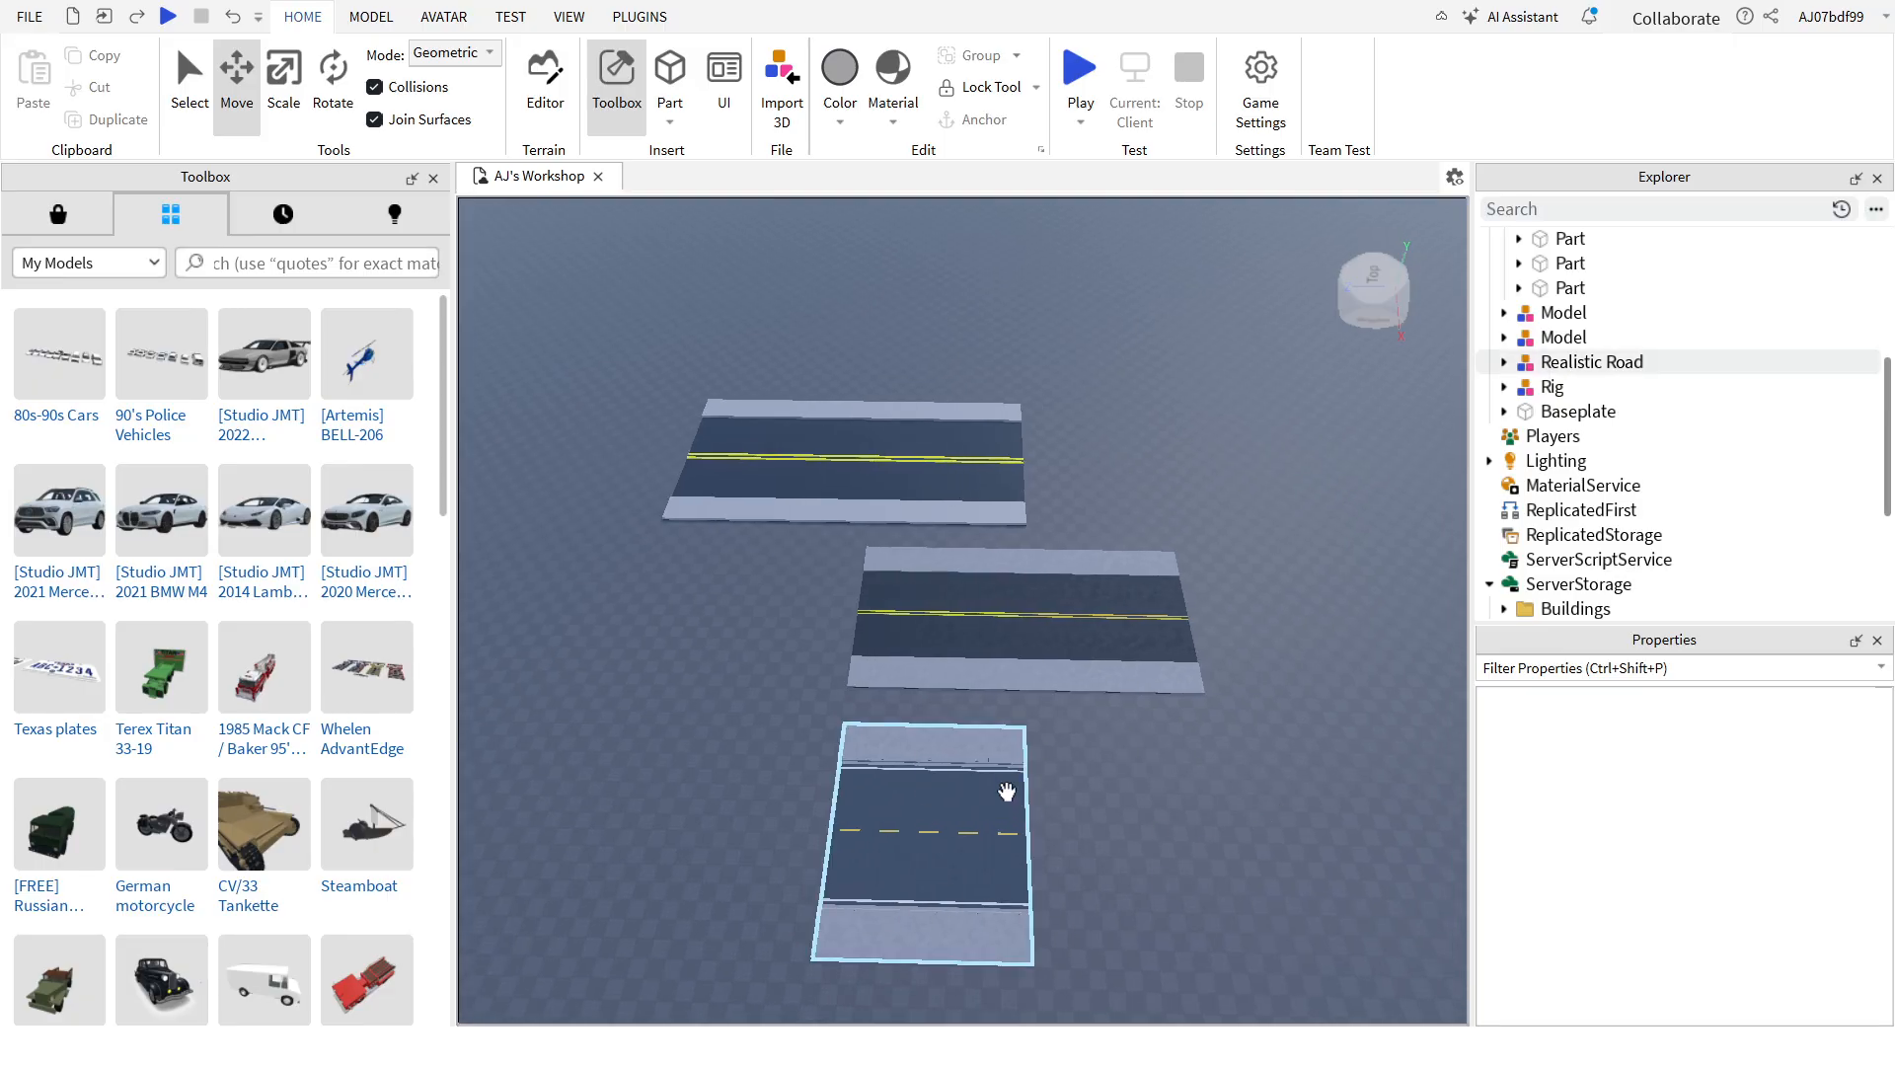
click(959, 804)
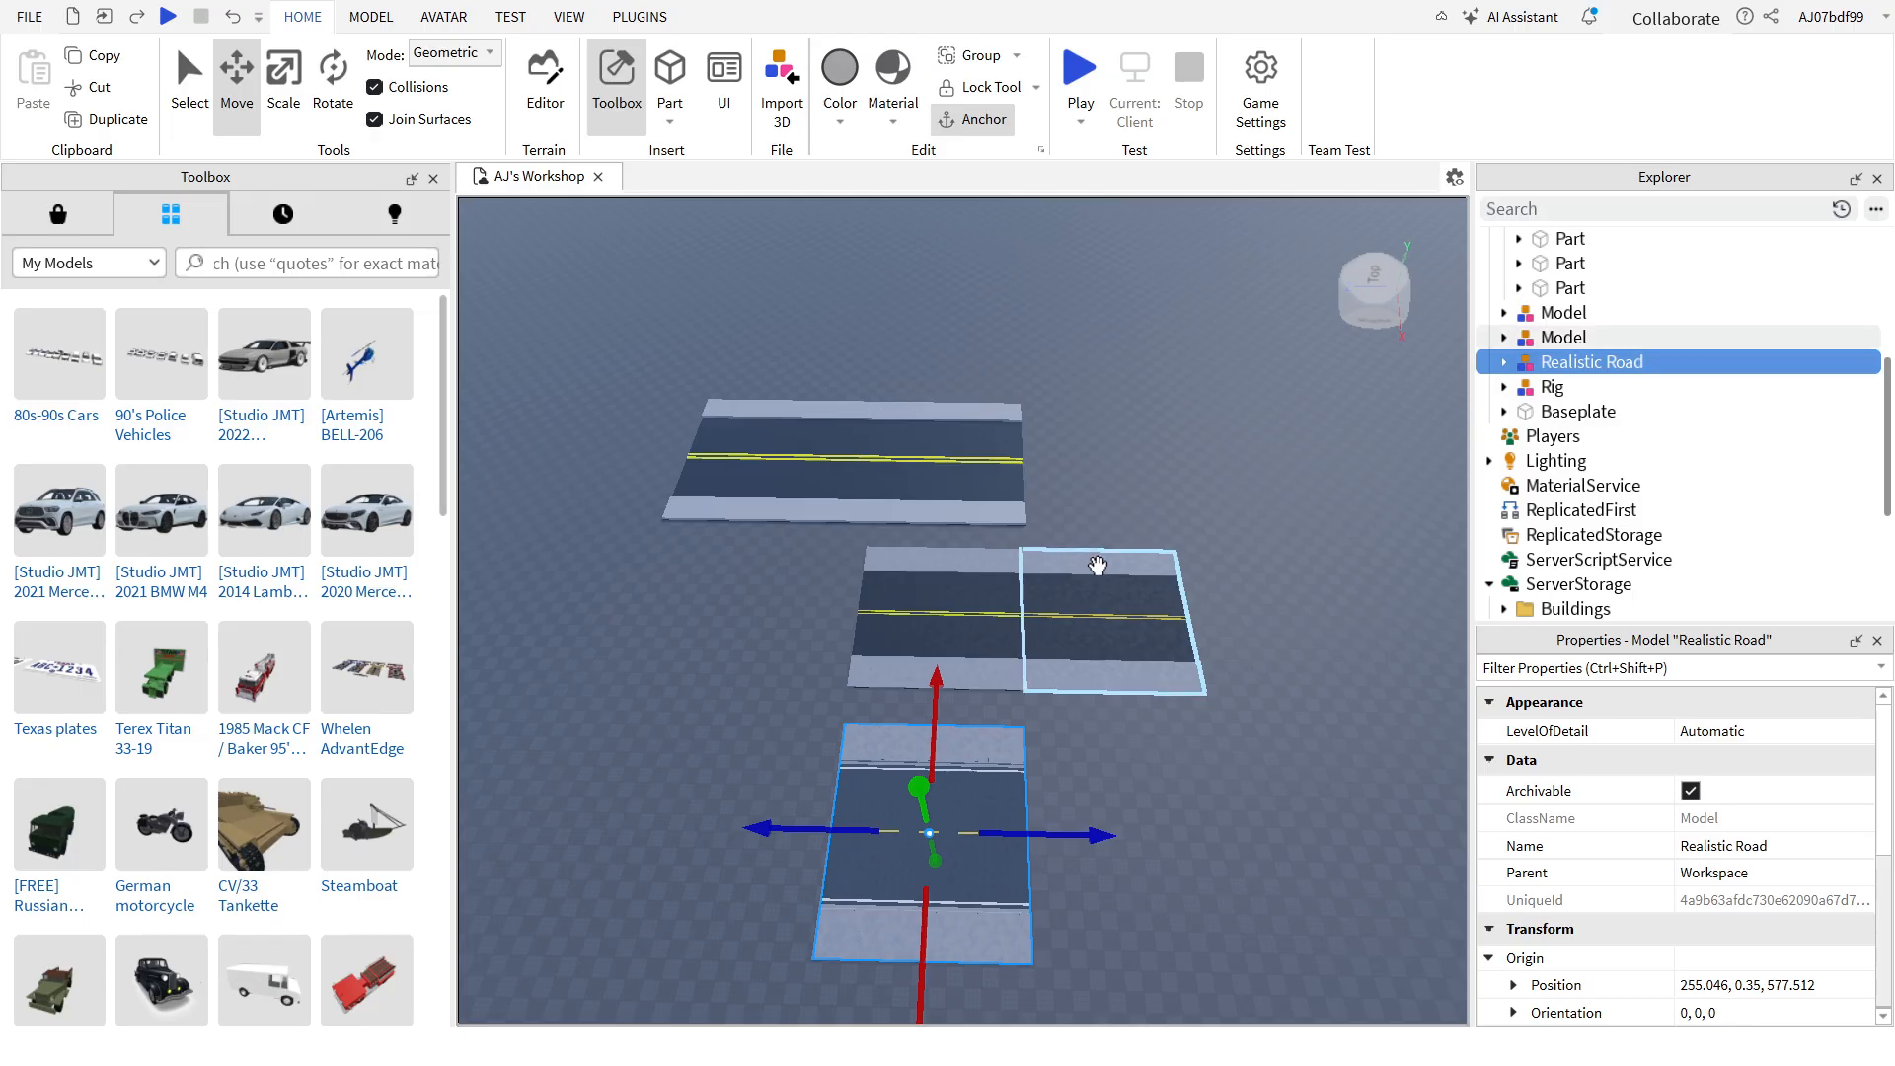
click(940, 481)
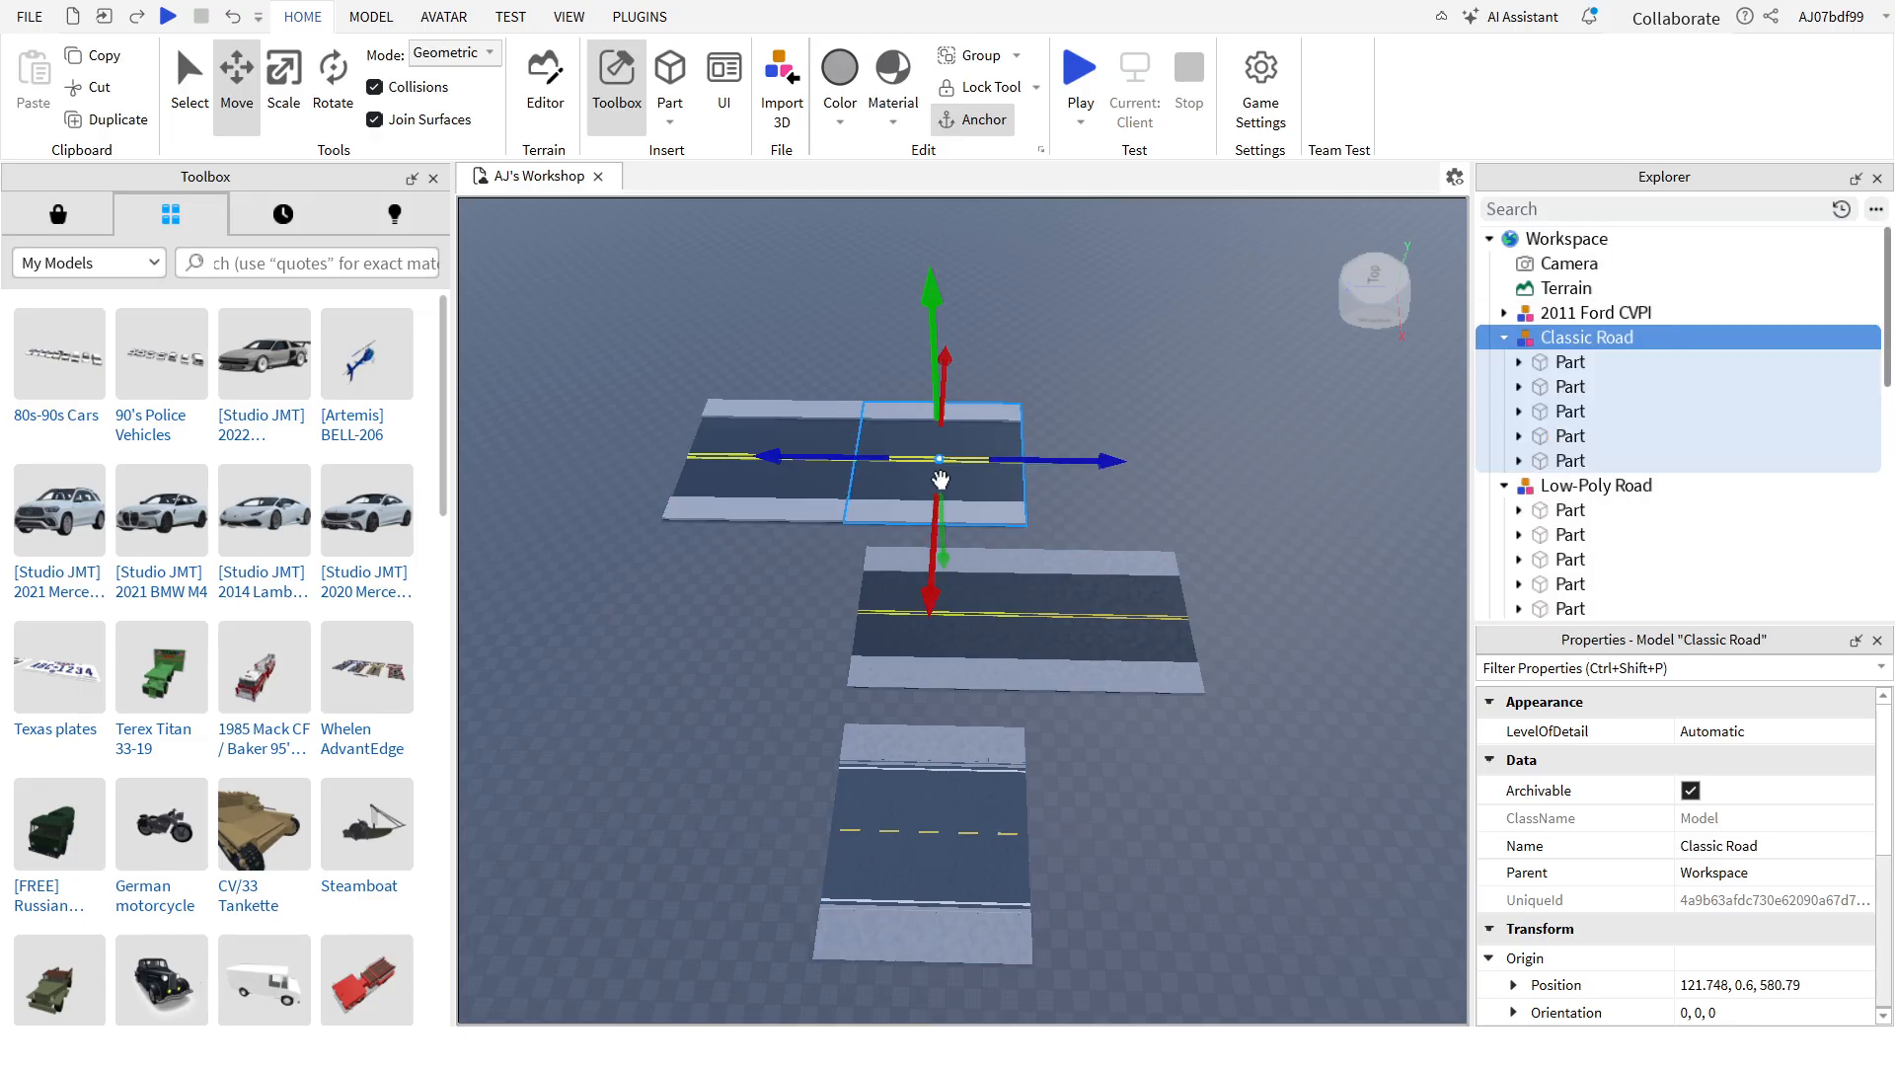
click(968, 875)
click(1334, 885)
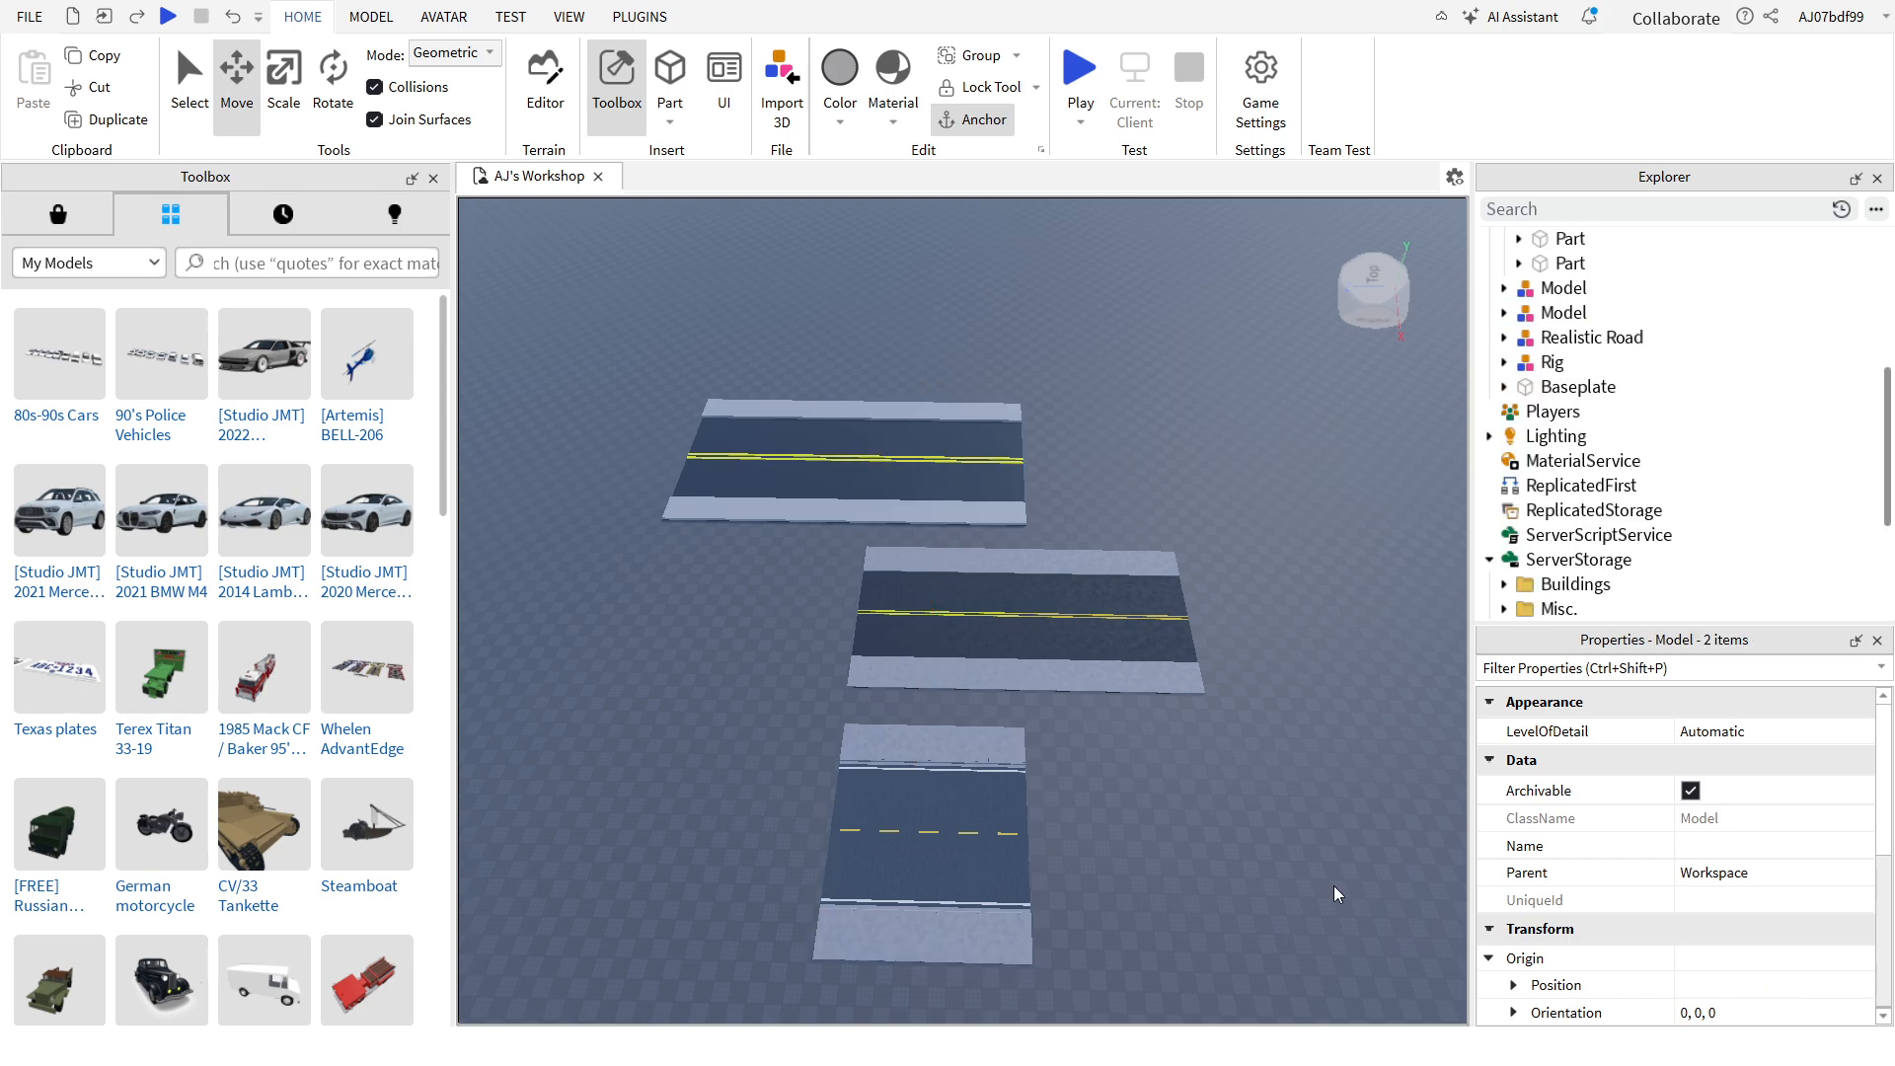
click(1128, 638)
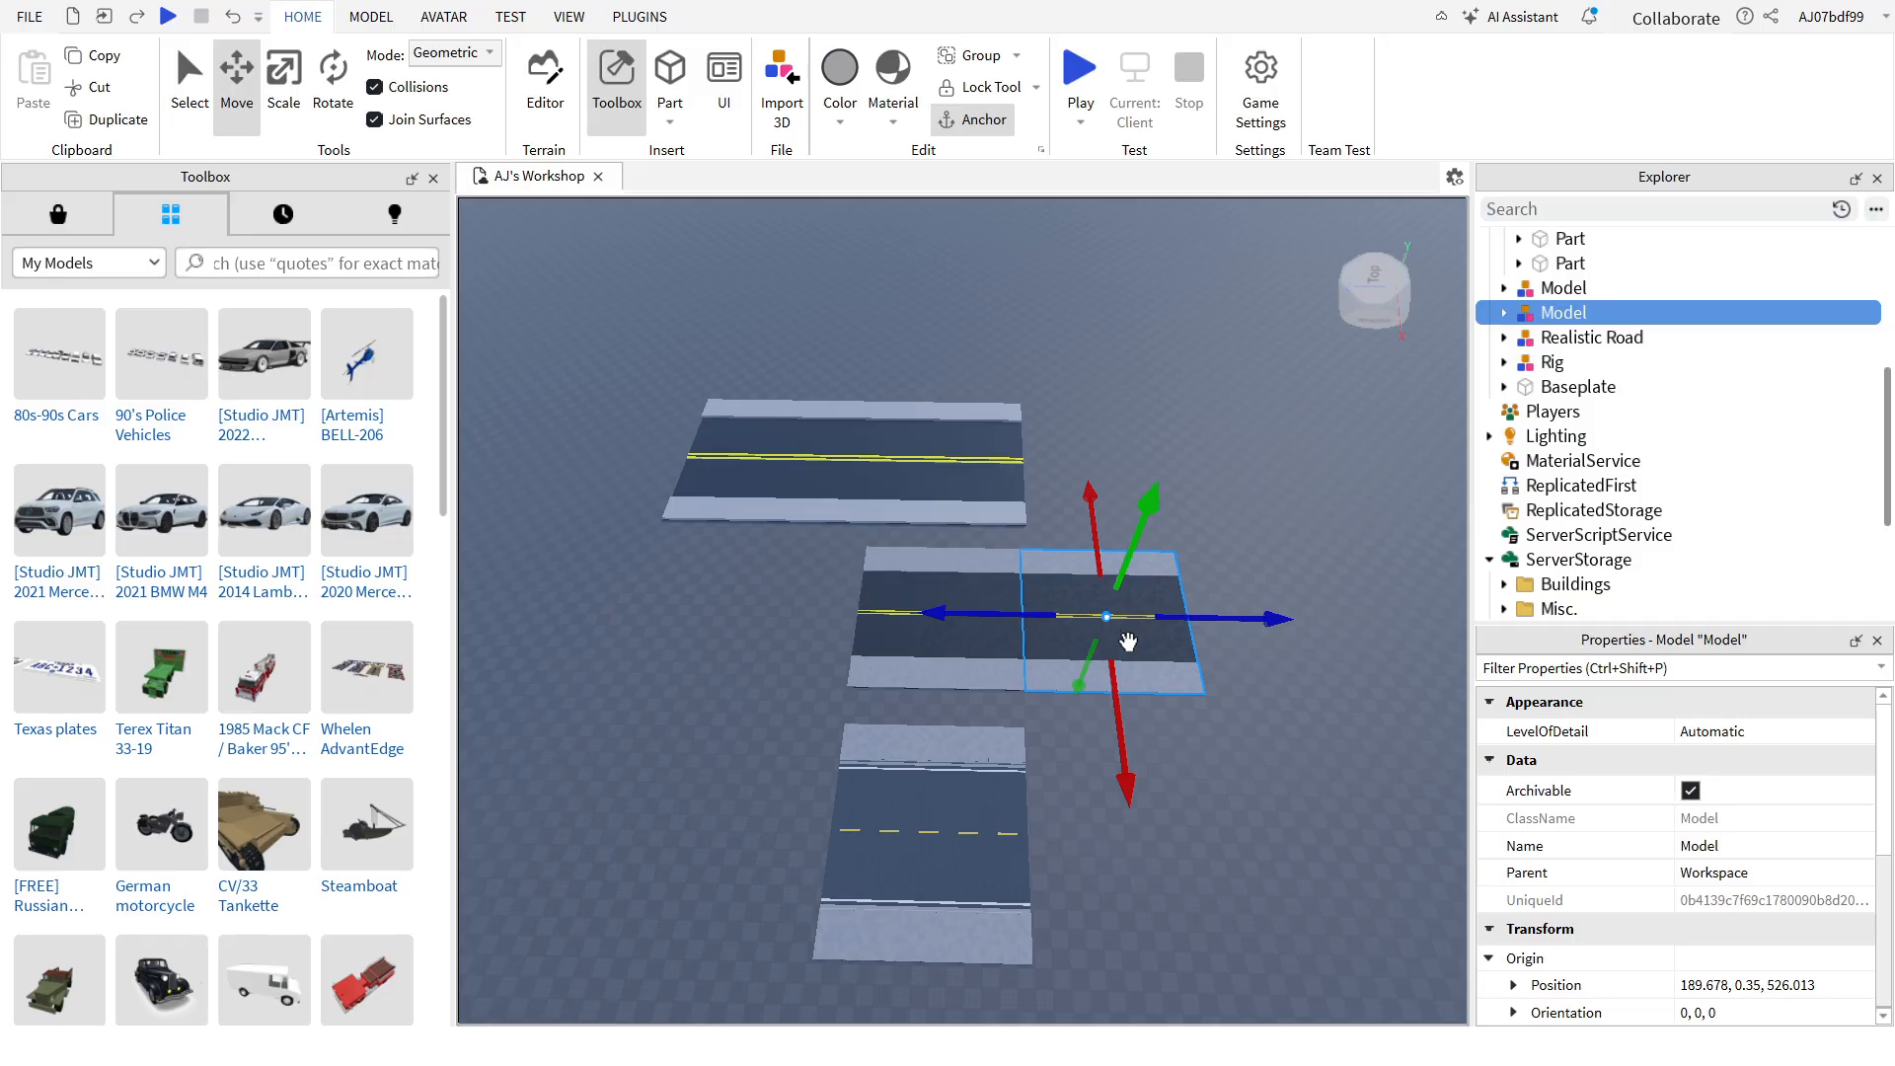
click(1237, 762)
scroll(1255, 401, up, 5)
right_drag(1254, 401, 1058, 701)
scroll(1024, 708, down, 3)
scroll(1026, 710, down, 1)
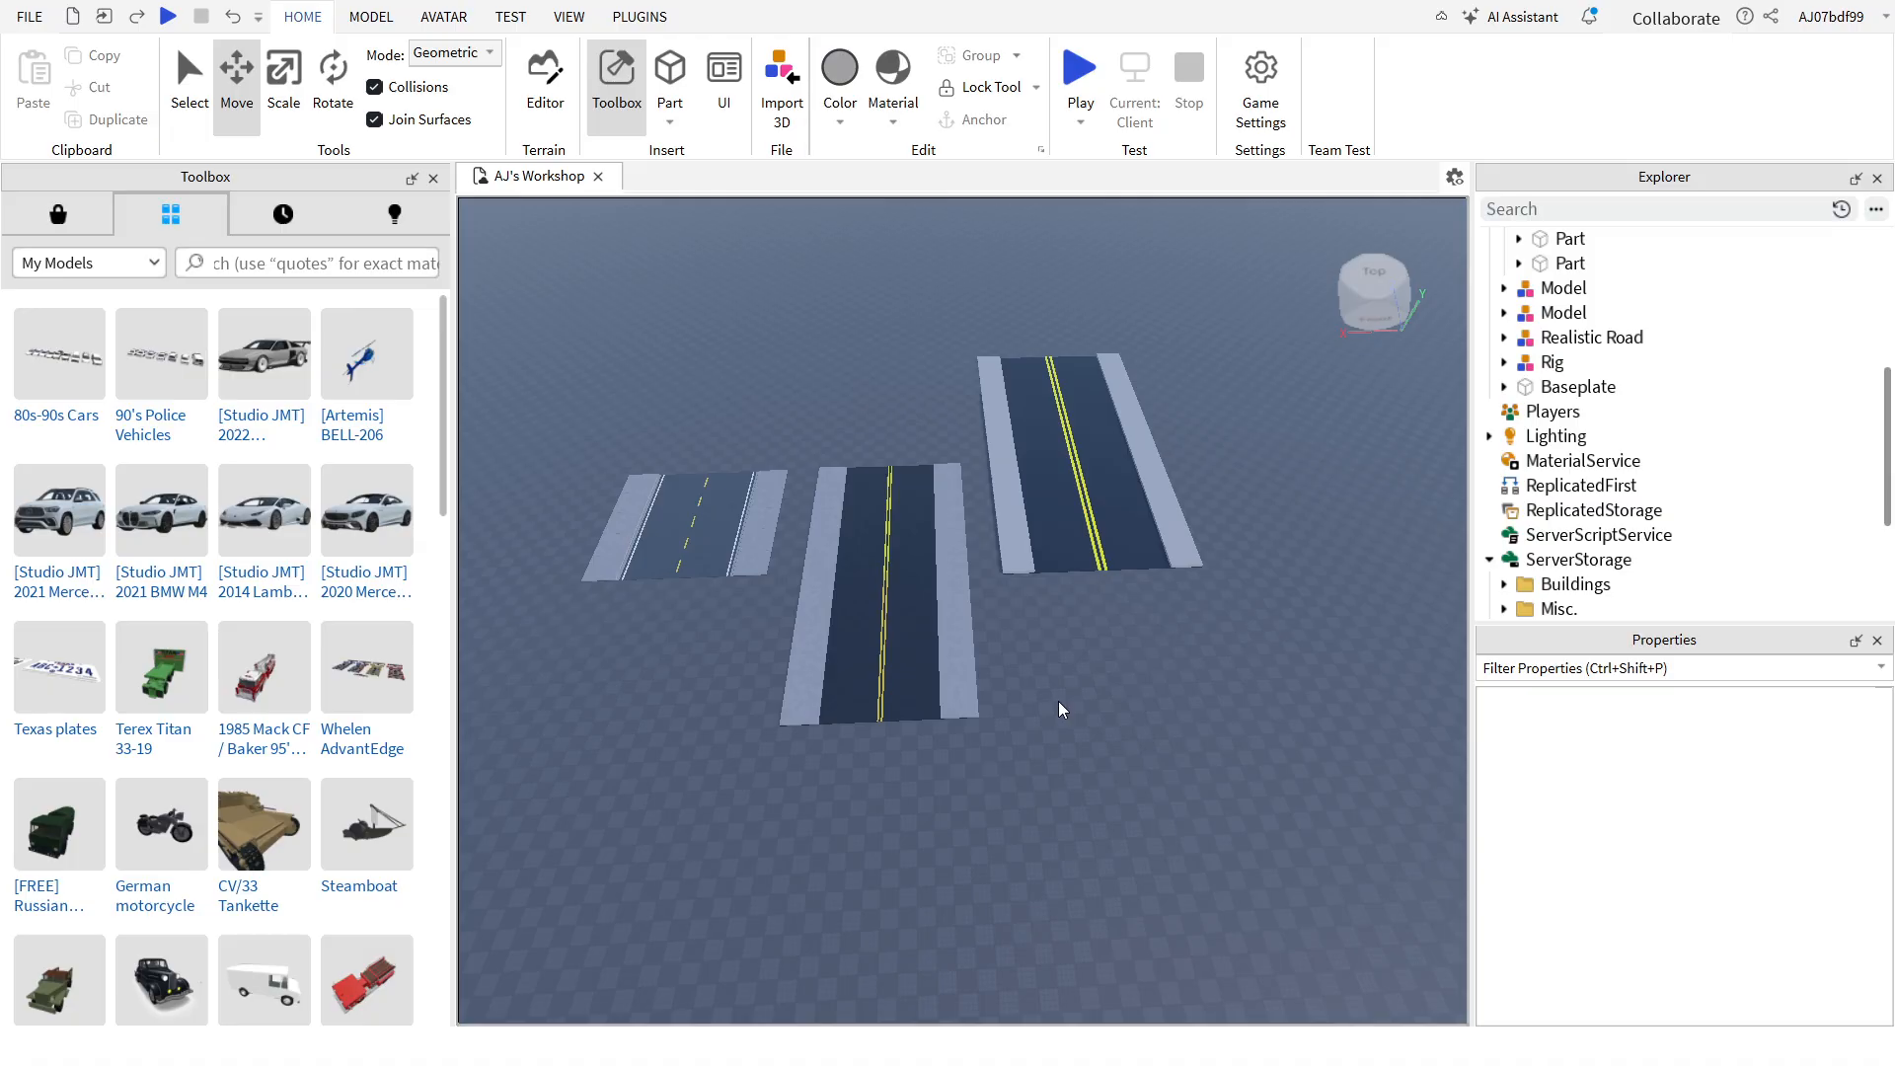
click(717, 543)
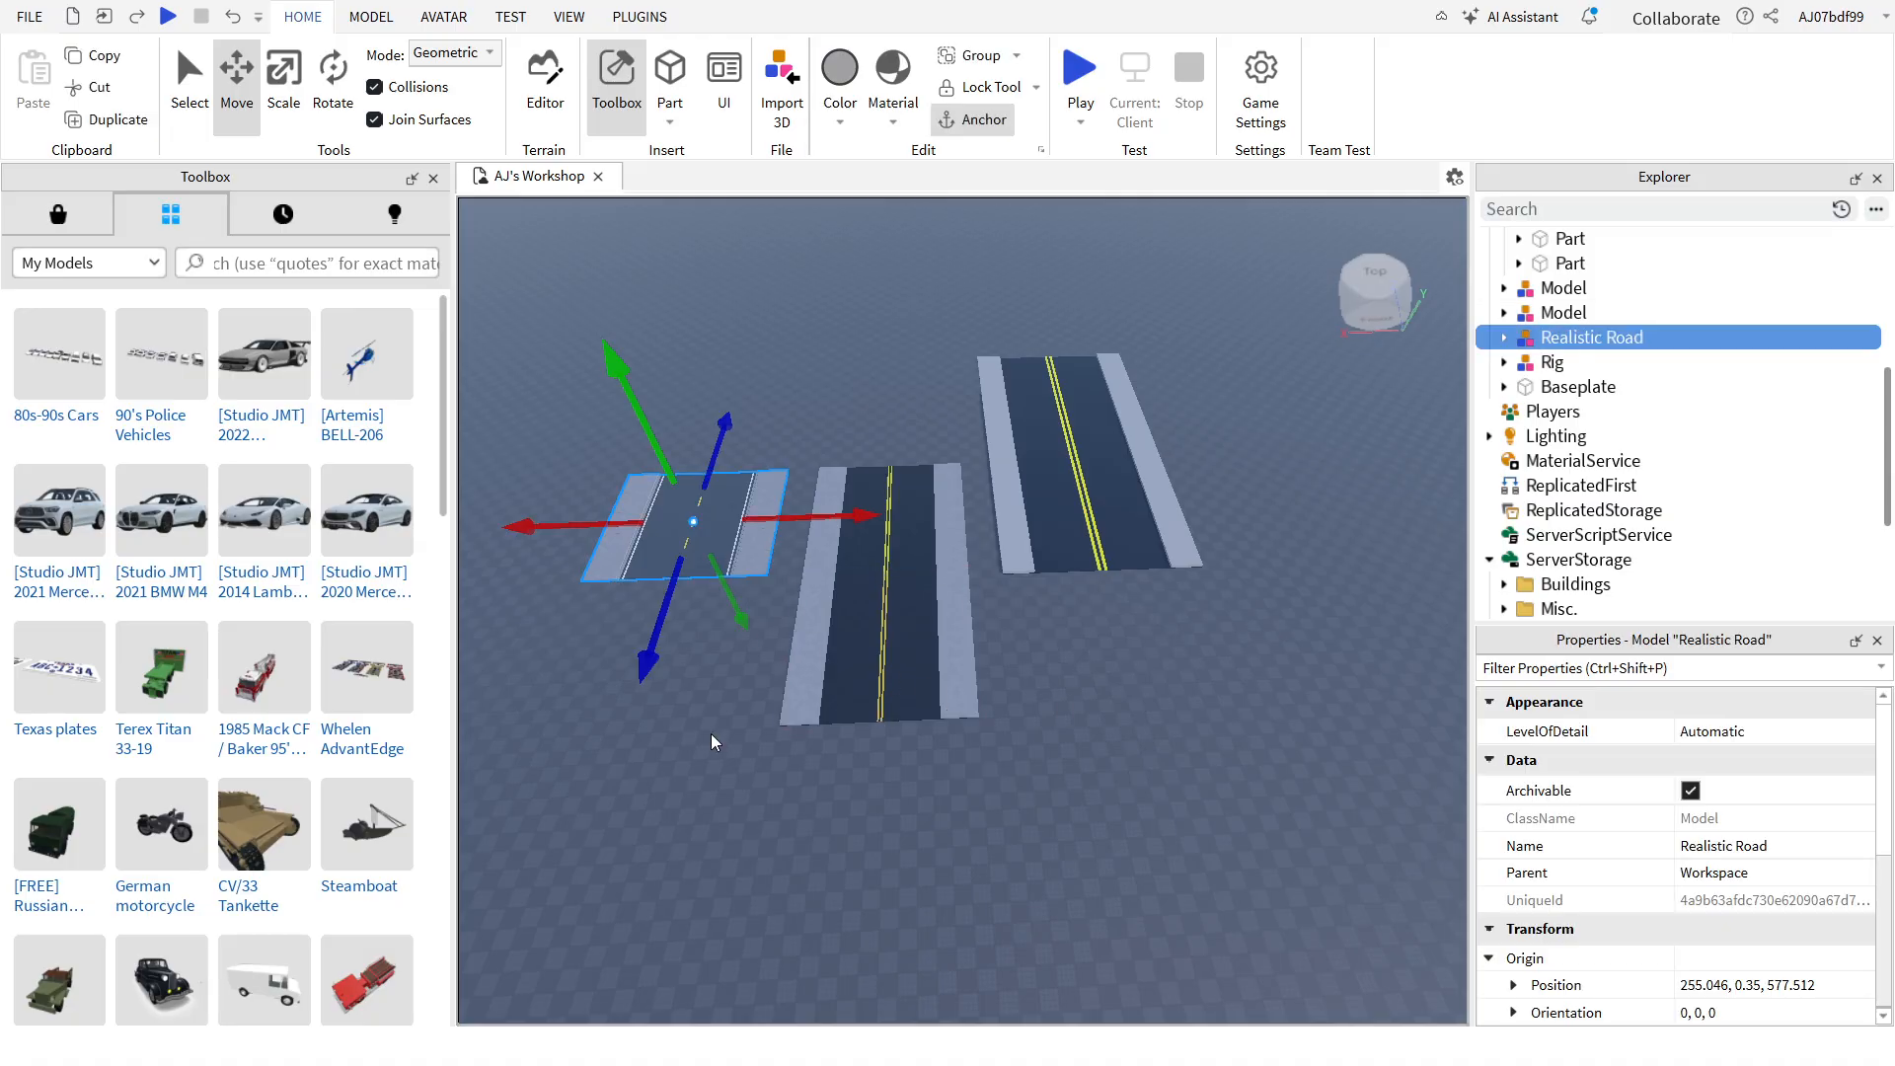